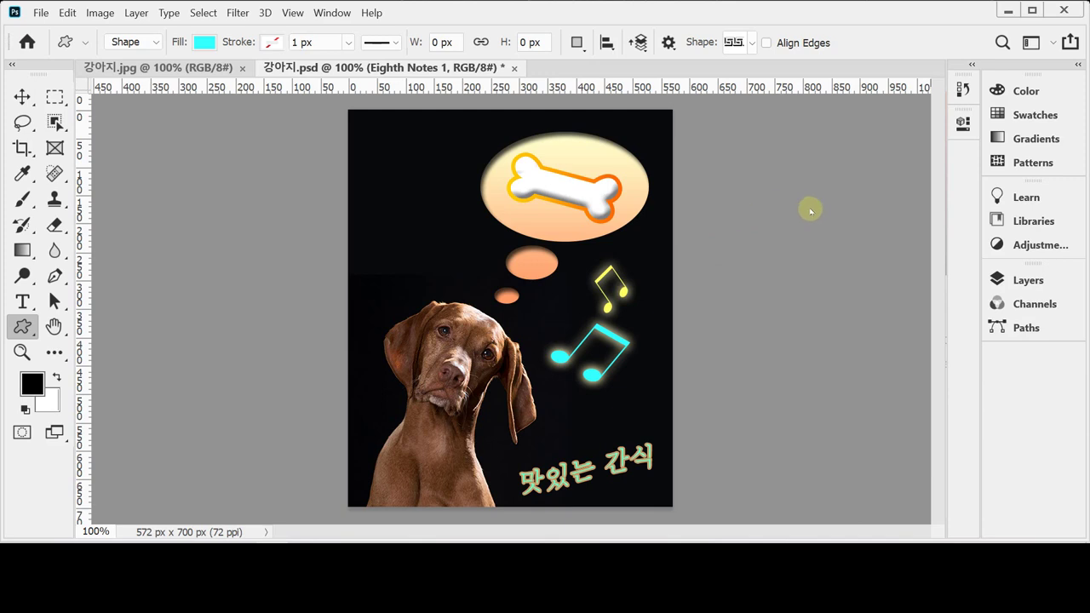
- Switch to 강아지.jpg and set up the Custom Shape Tool in Shape mode with no stroke
click(143, 67)
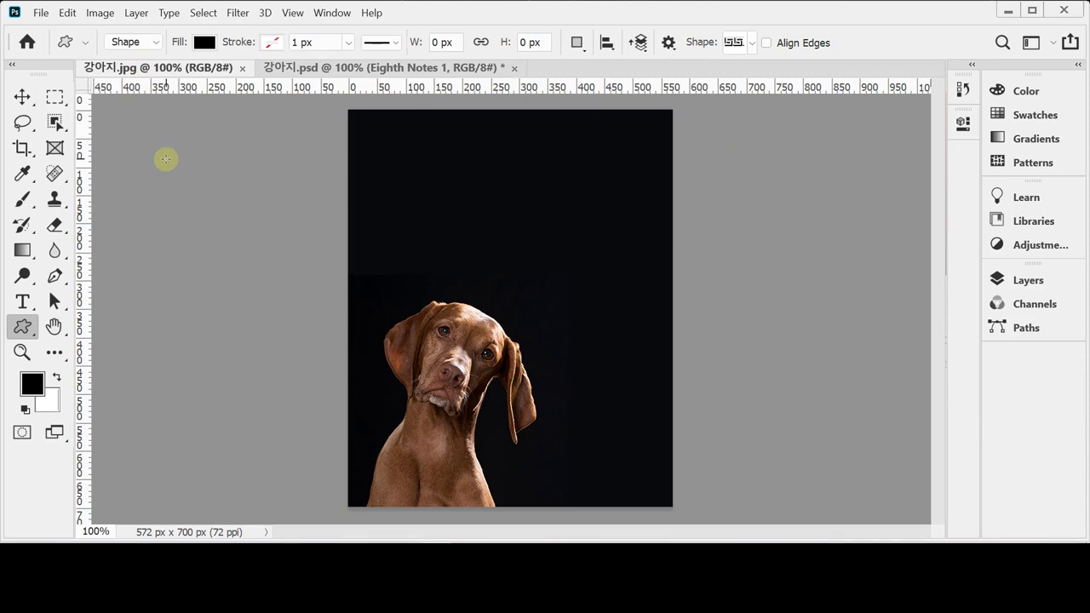
right_click(21, 332)
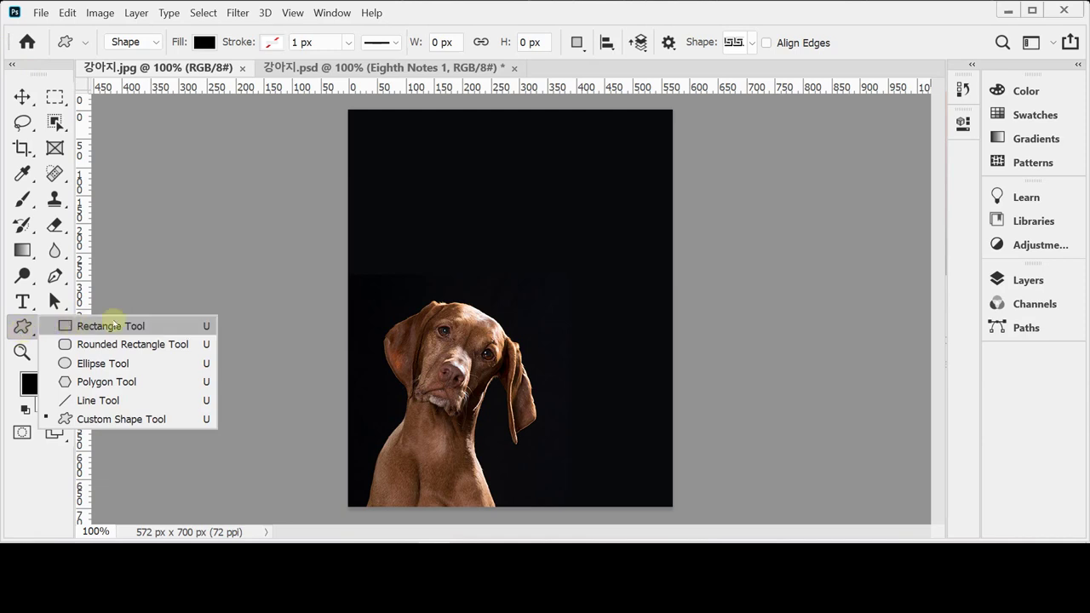
click(165, 421)
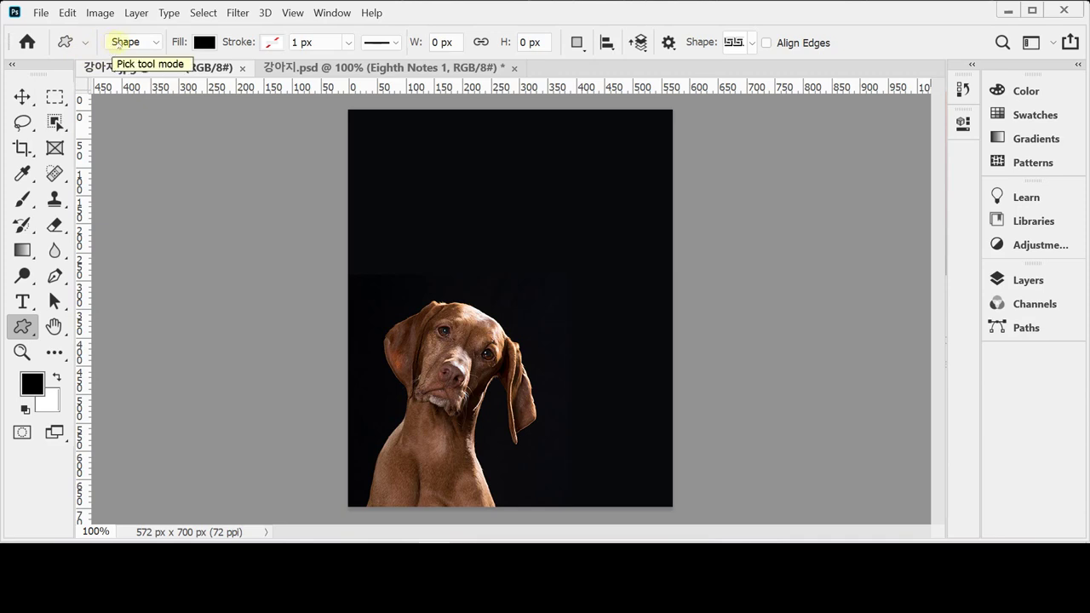
click(152, 44)
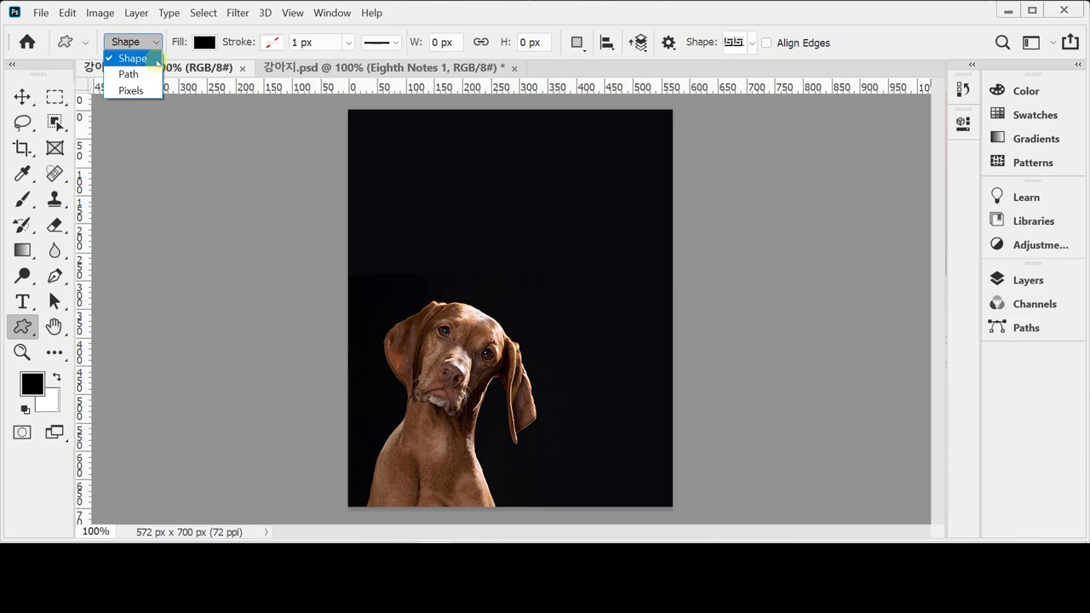
click(157, 61)
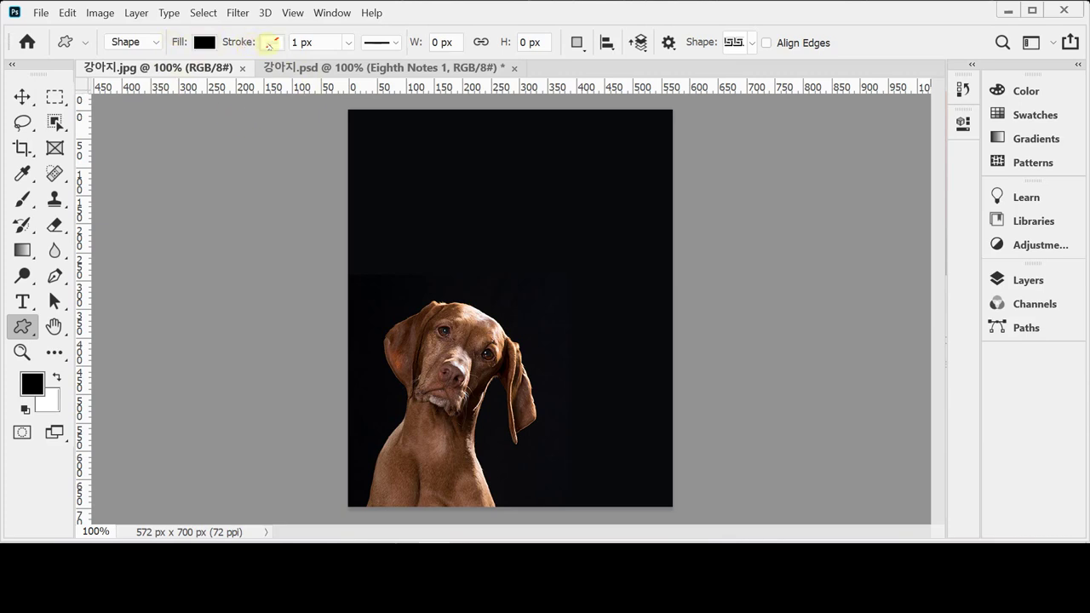
click(273, 43)
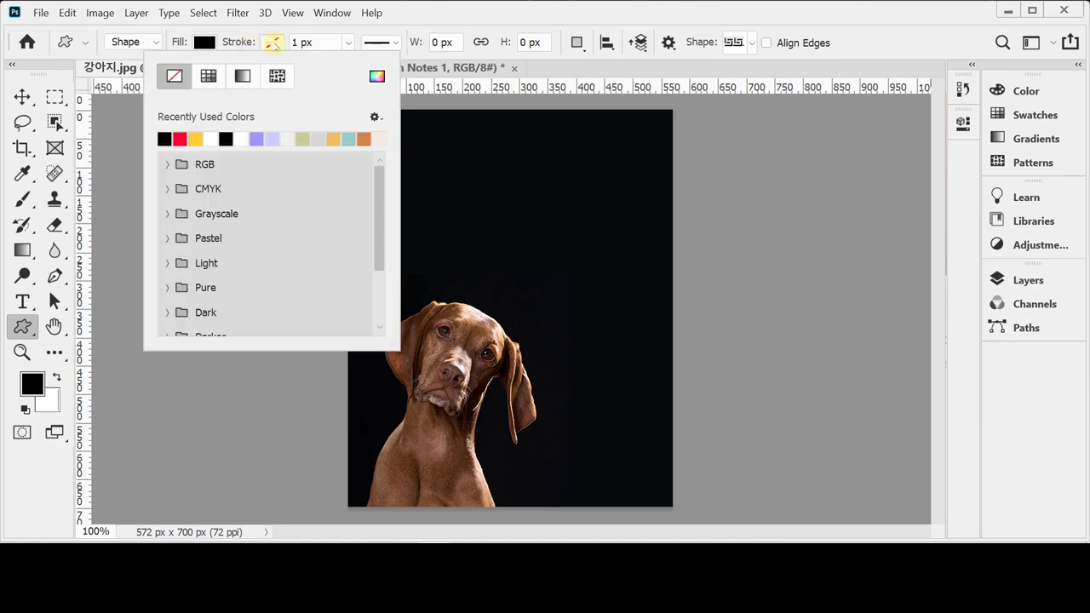
click(170, 41)
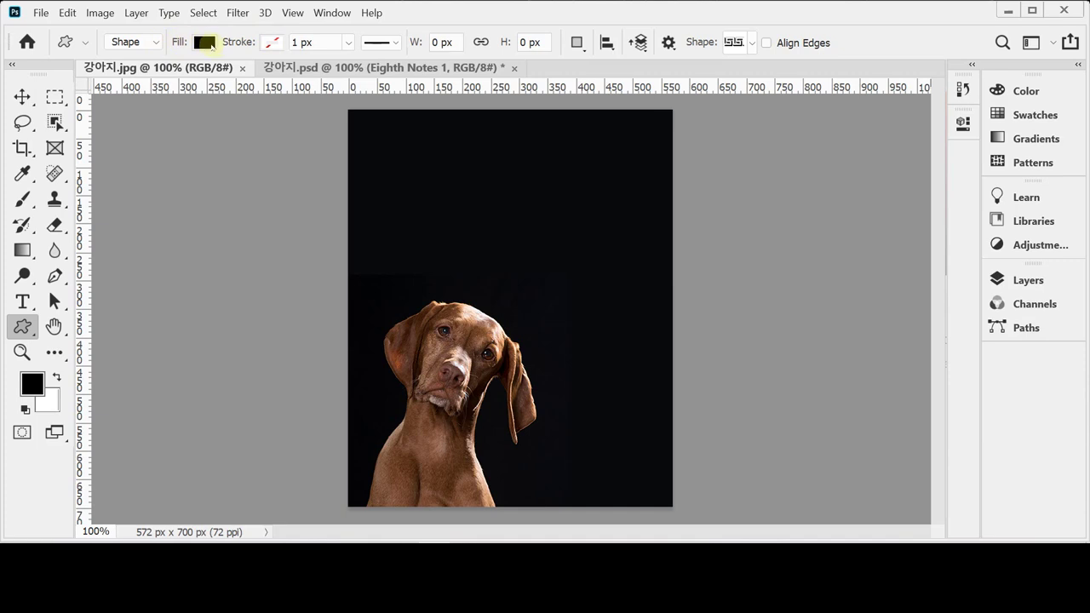
- Set the custom shape's fill to solid white
click(208, 44)
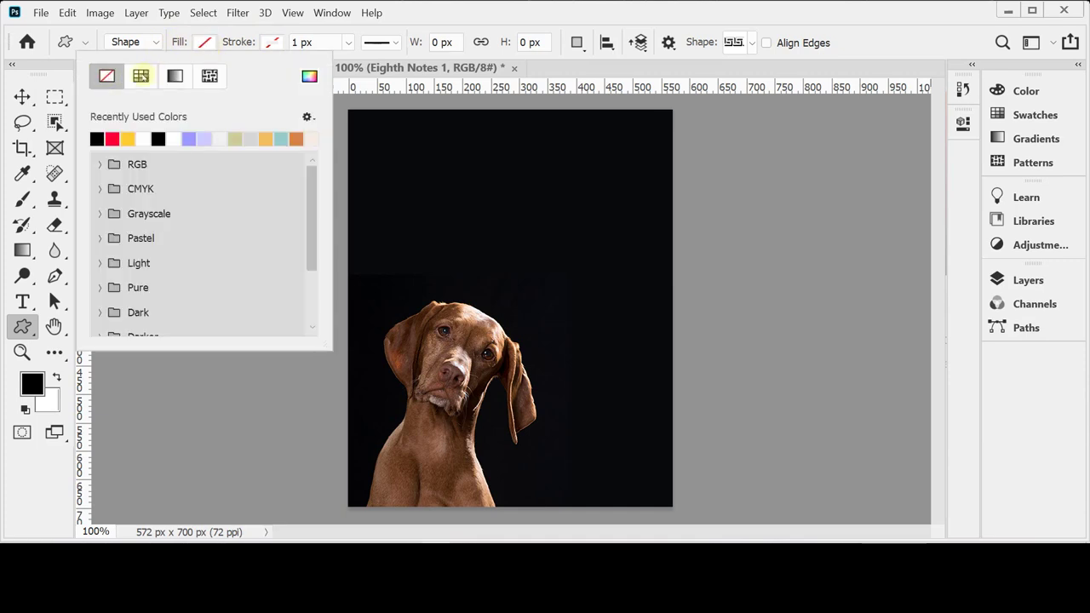
click(174, 76)
click(209, 75)
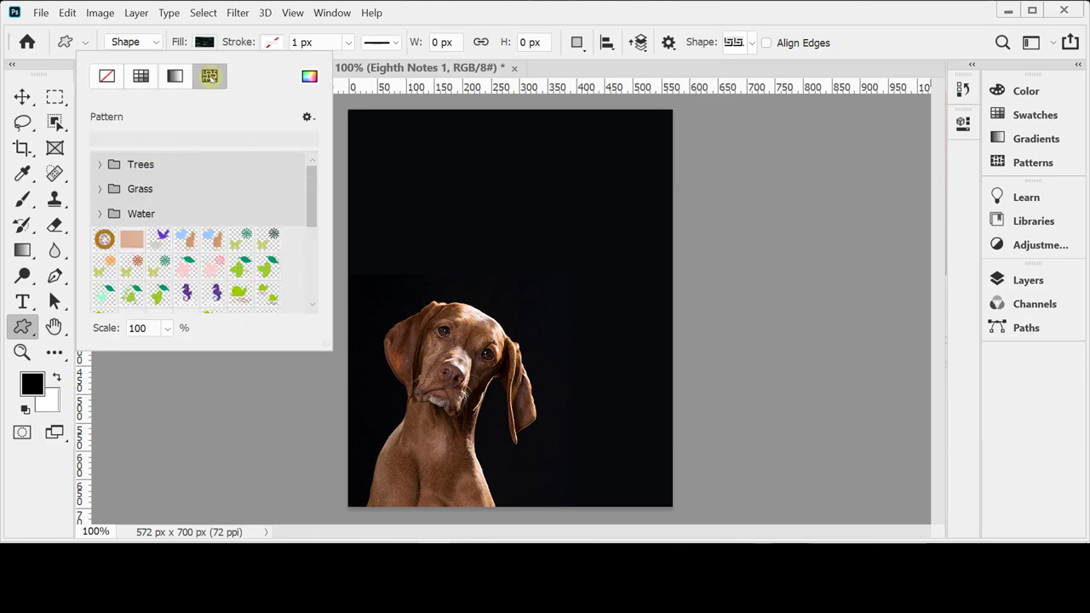
click(136, 76)
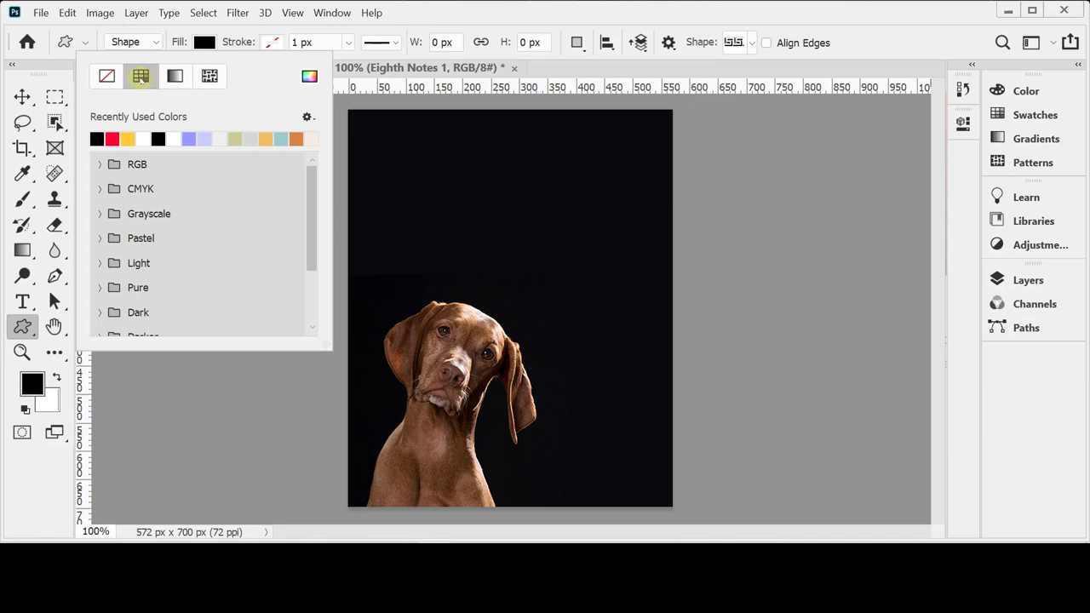
click(309, 78)
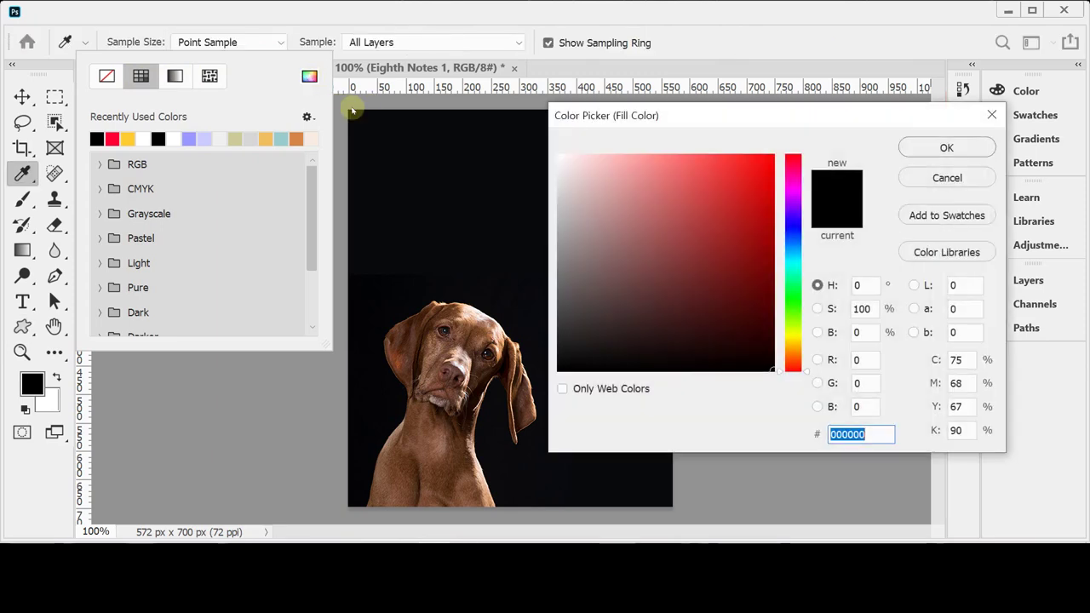
drag(603, 121, 491, 115)
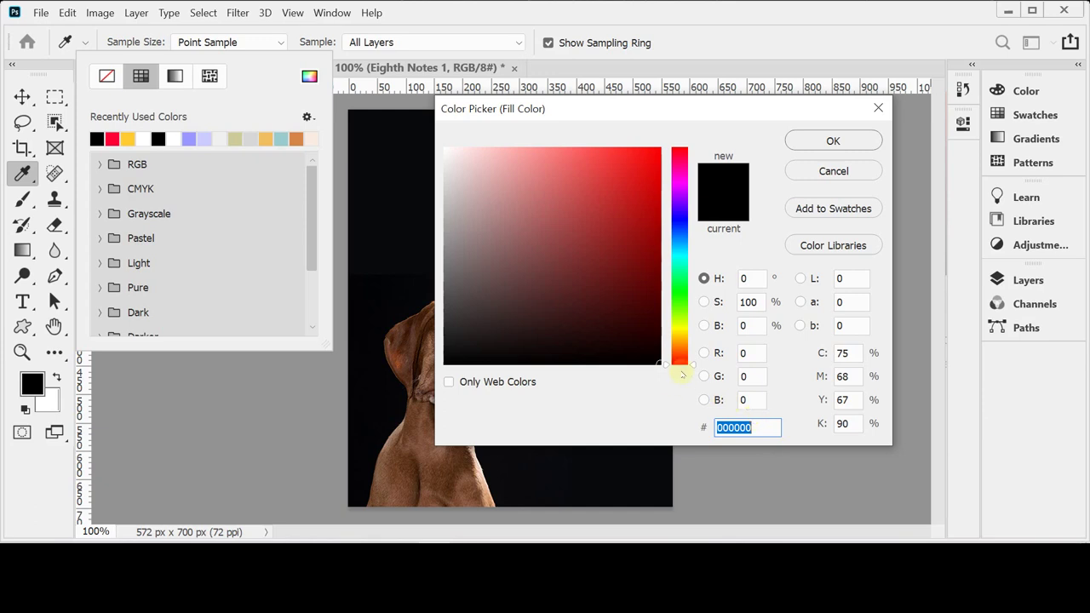
drag(555, 110, 708, 115)
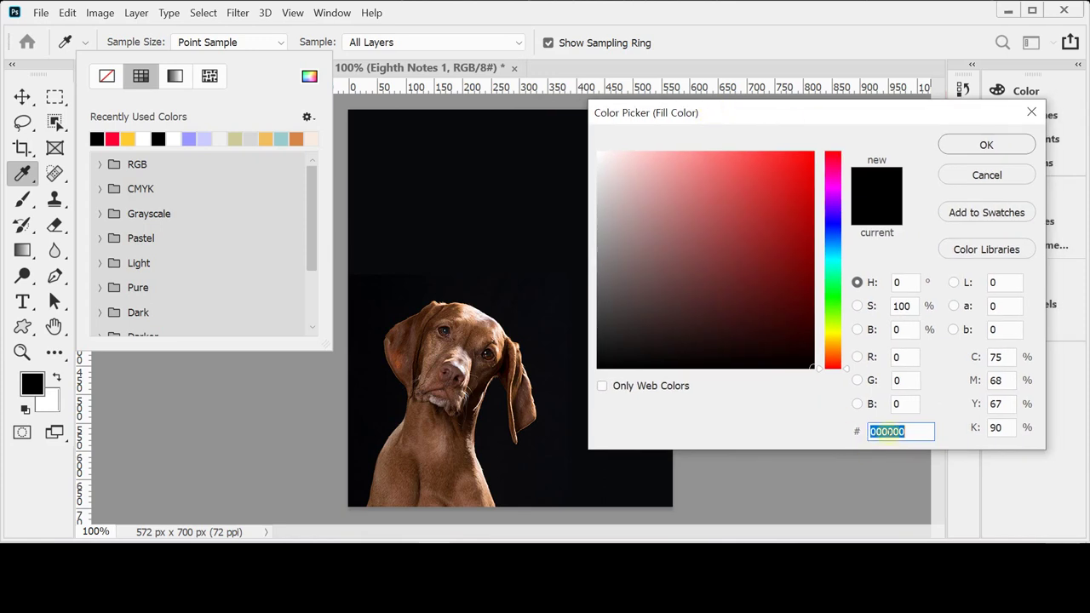
click(616, 174)
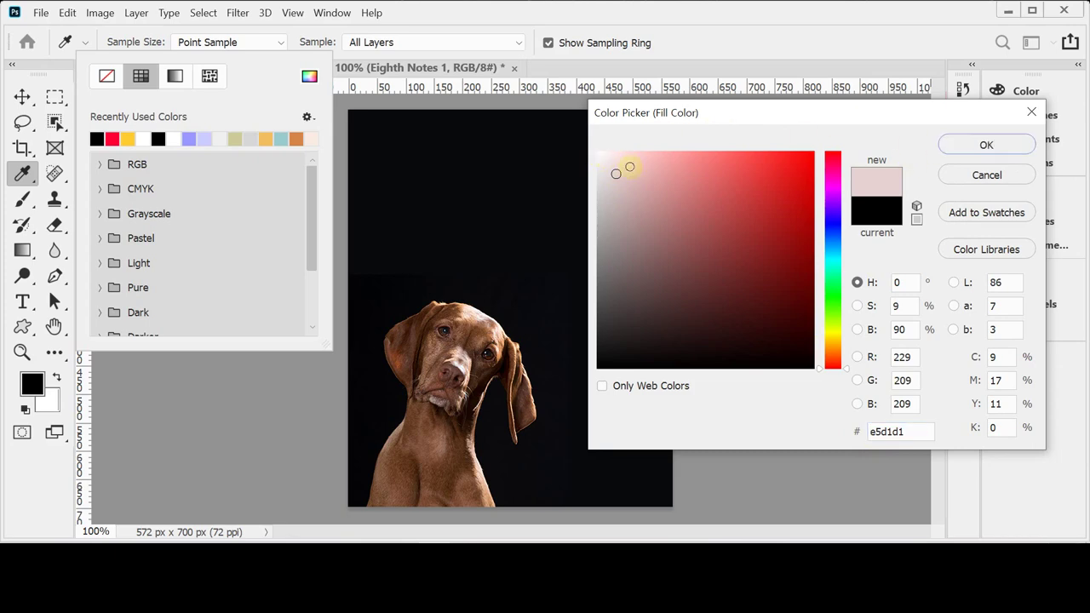
click(612, 161)
click(595, 149)
click(985, 145)
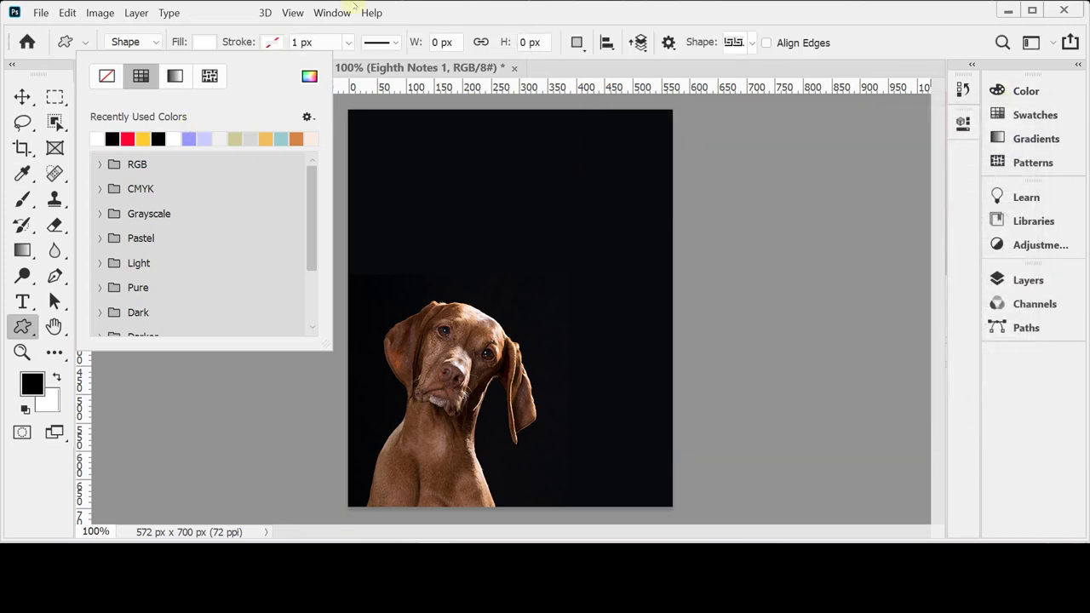
click(290, 27)
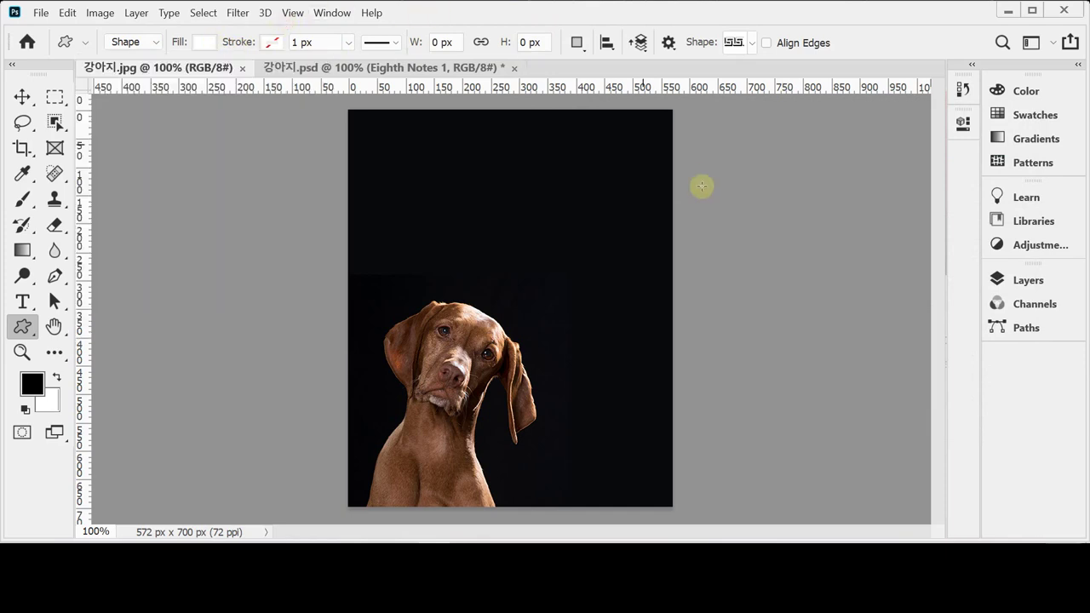
- Examine the Leaf Trees, Wild Animals, Boats and Flowers groups offered for the custom shape
click(752, 44)
click(753, 49)
click(753, 49)
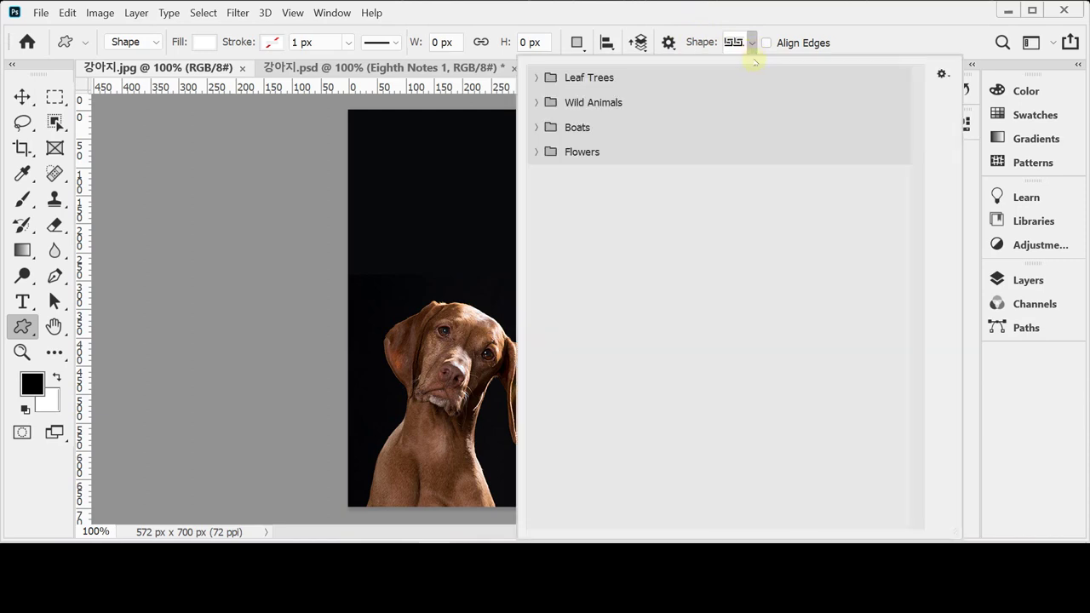
click(535, 78)
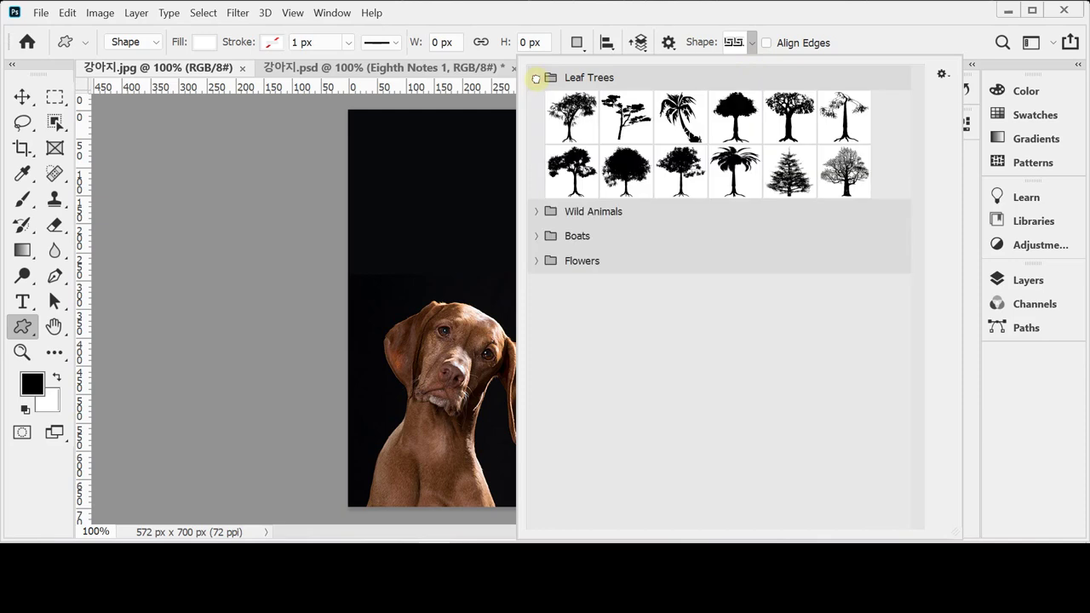
click(536, 78)
click(536, 102)
click(535, 102)
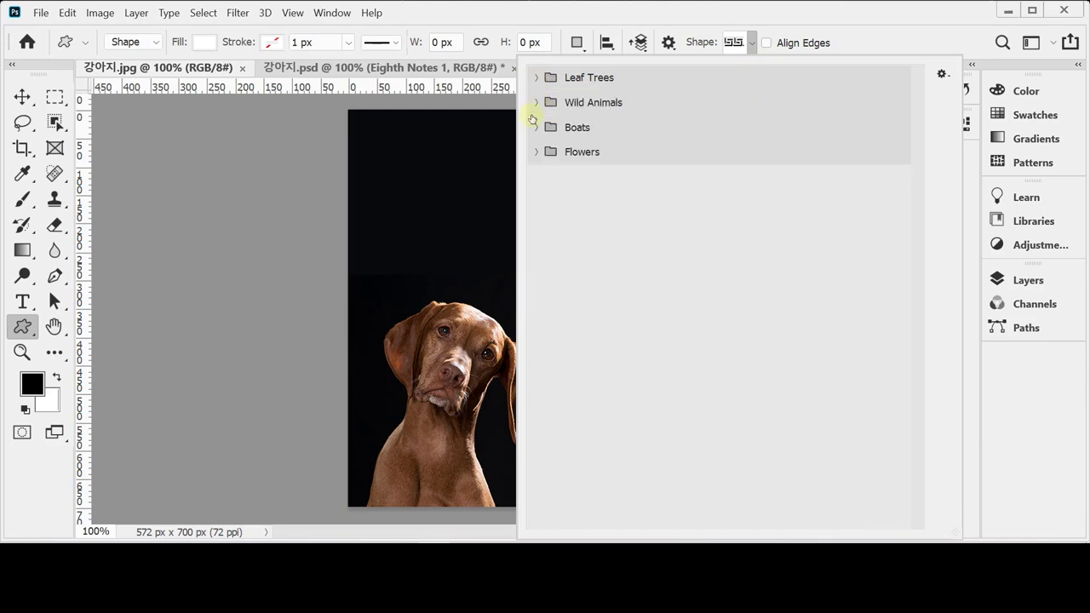
click(535, 127)
click(535, 127)
click(535, 154)
click(535, 153)
click(504, 15)
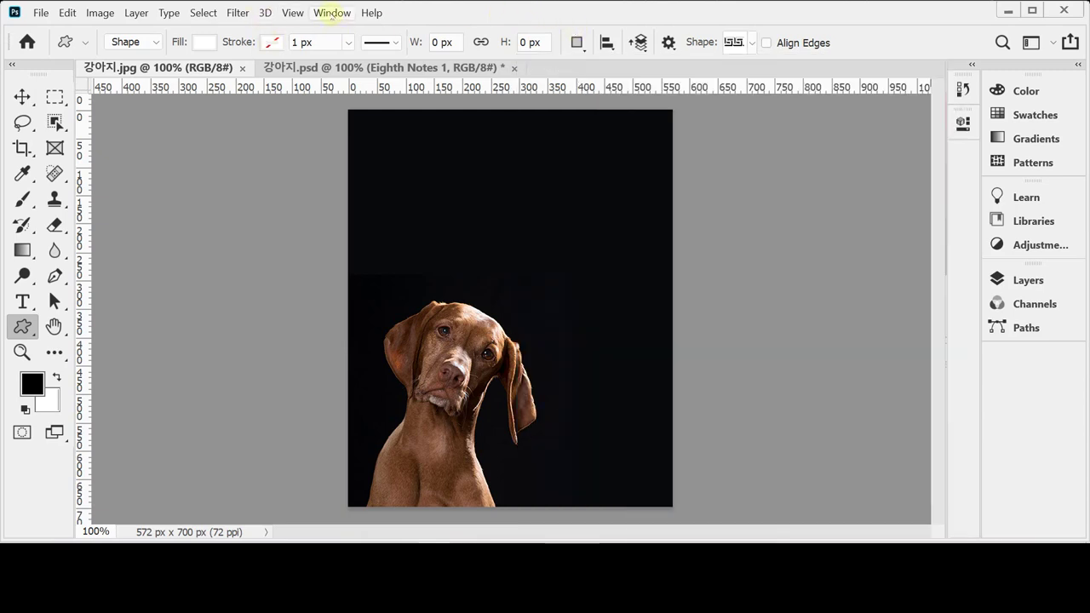
- Show the Shapes panel and add the Legacy Shapes and More collection to the available shapes
click(332, 12)
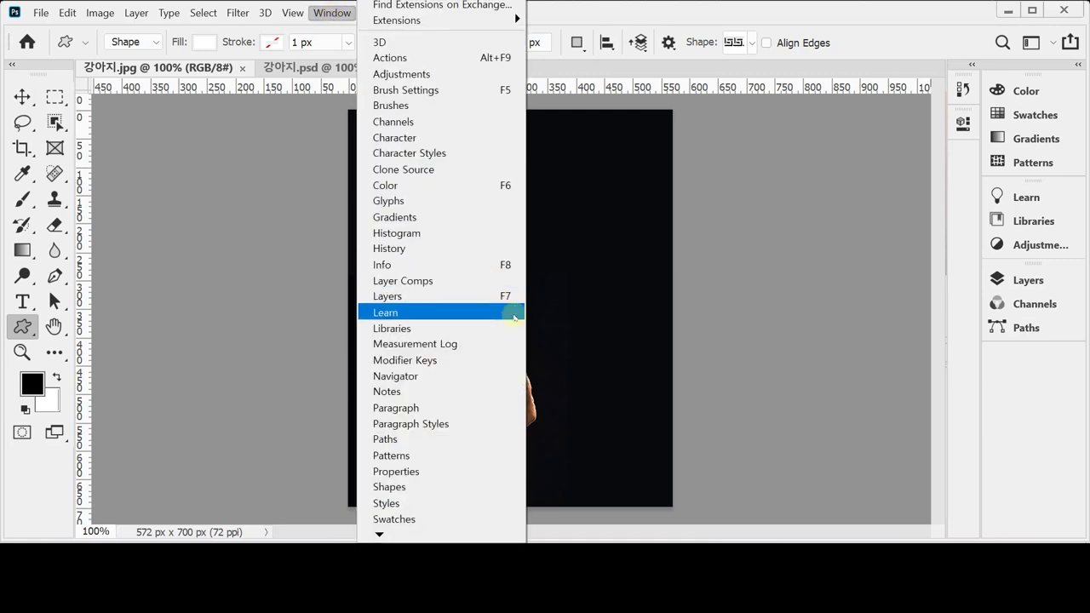
click(454, 490)
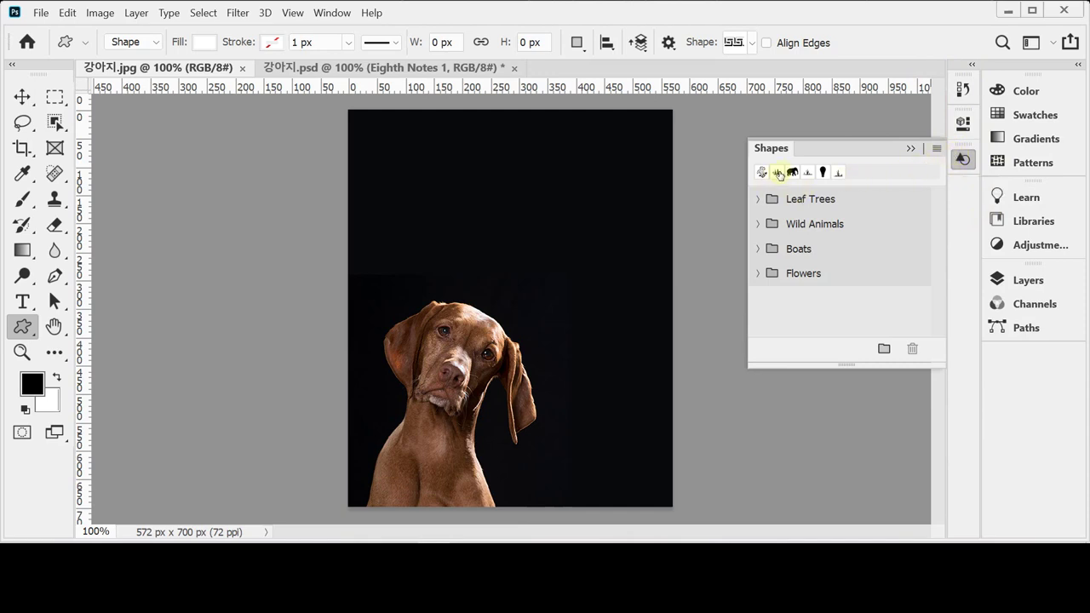
click(752, 44)
click(751, 44)
click(937, 149)
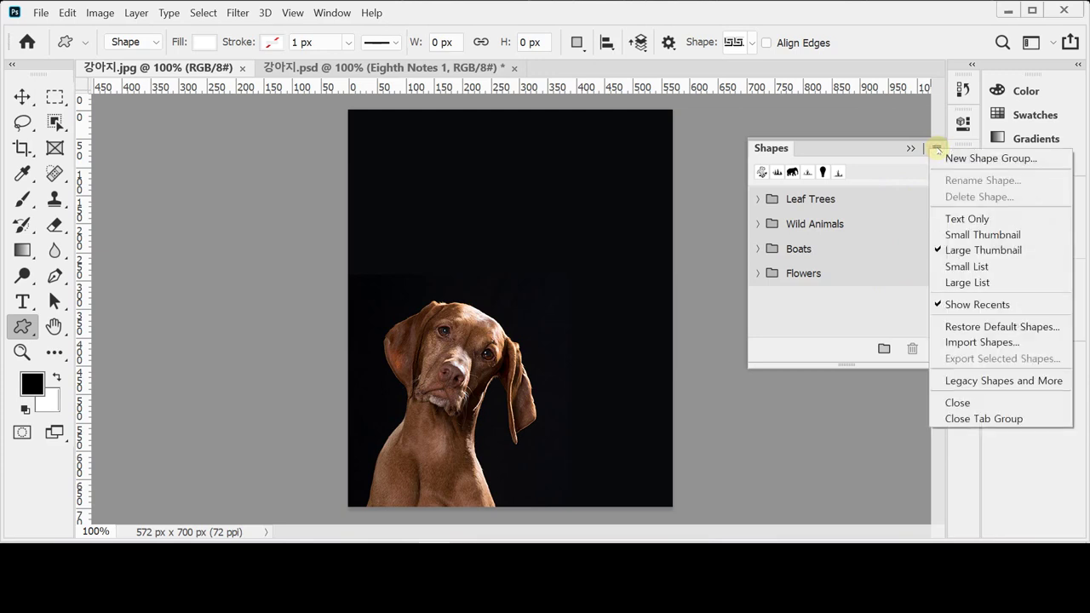
click(979, 381)
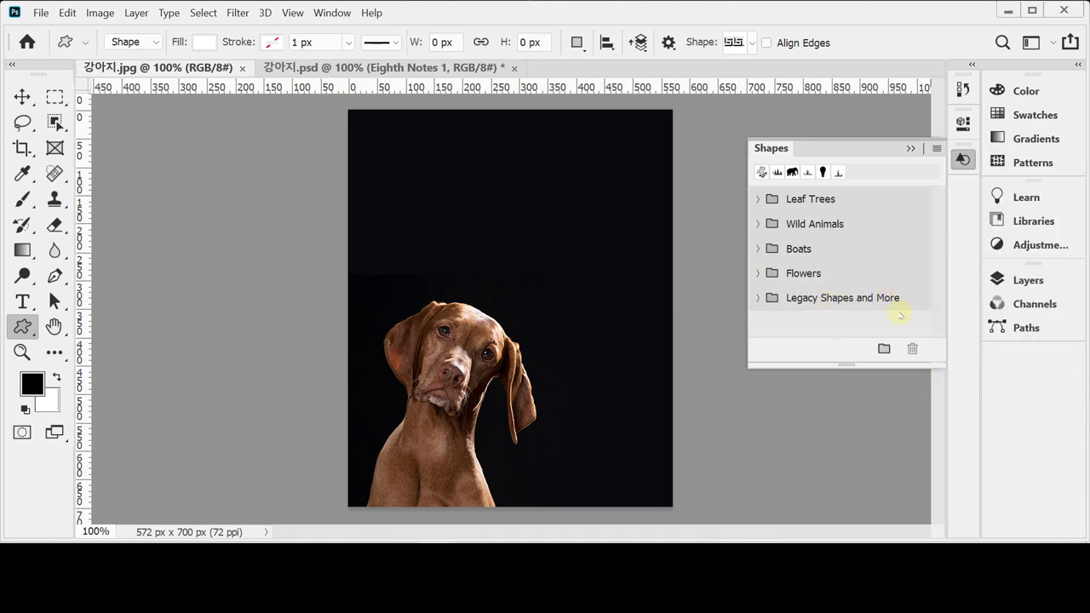
- Look through the categories of All Legacy Default Shapes in the added collection, then collapse the Shapes panel
click(758, 297)
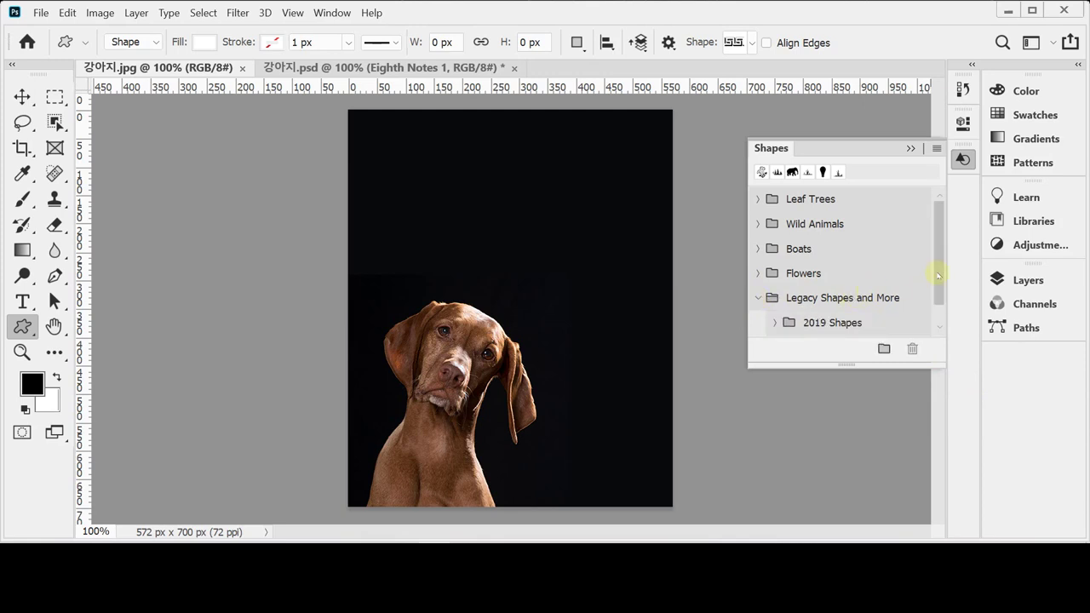
scroll(936, 274, down, 1)
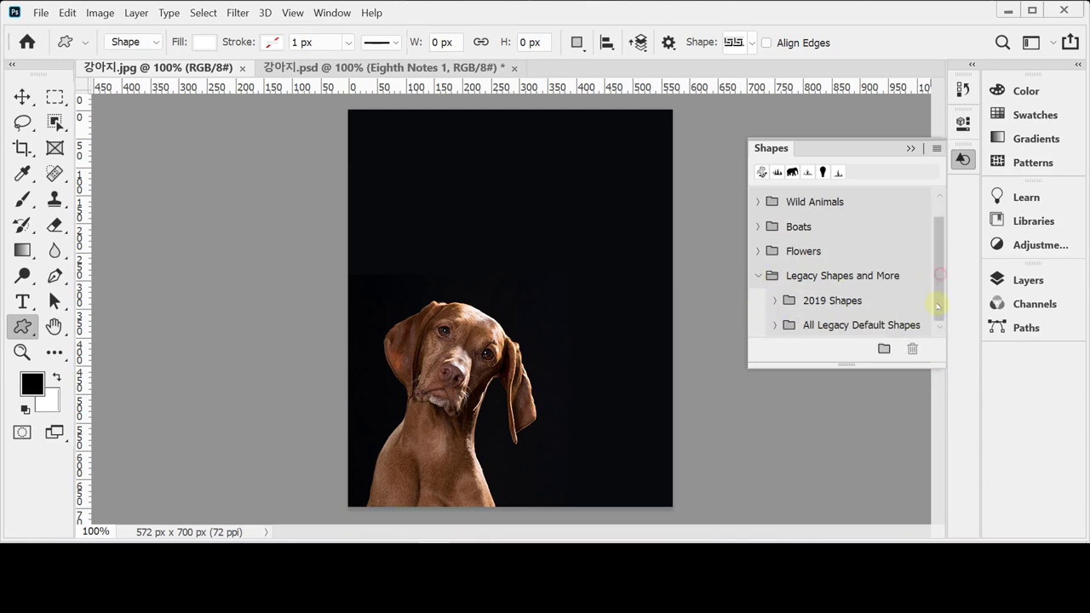
click(774, 326)
scroll(940, 247, down, 3)
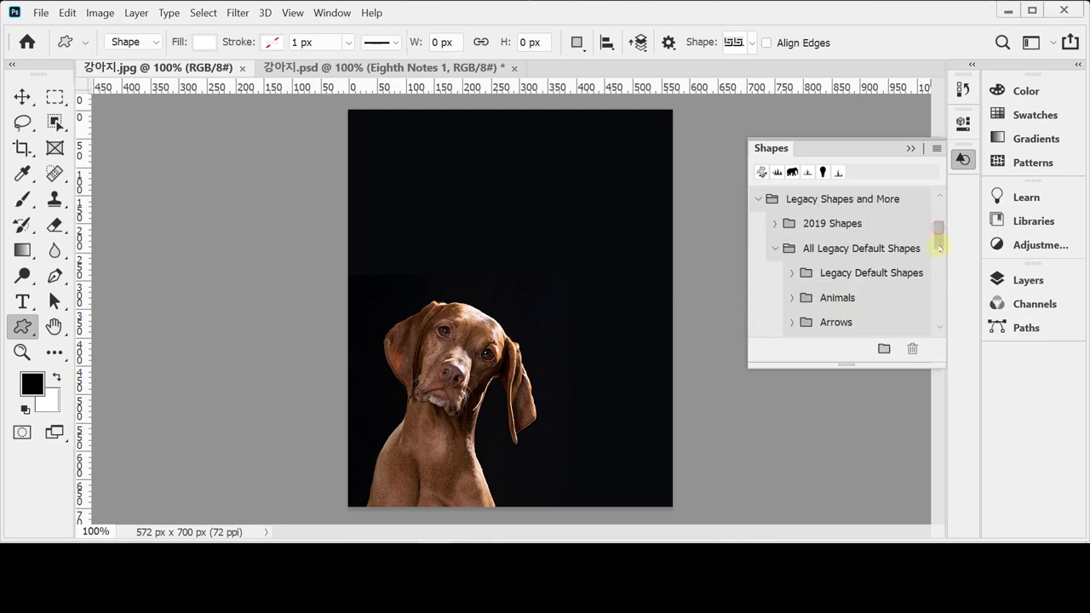
scroll(940, 247, down, 2)
scroll(940, 256, down, 2)
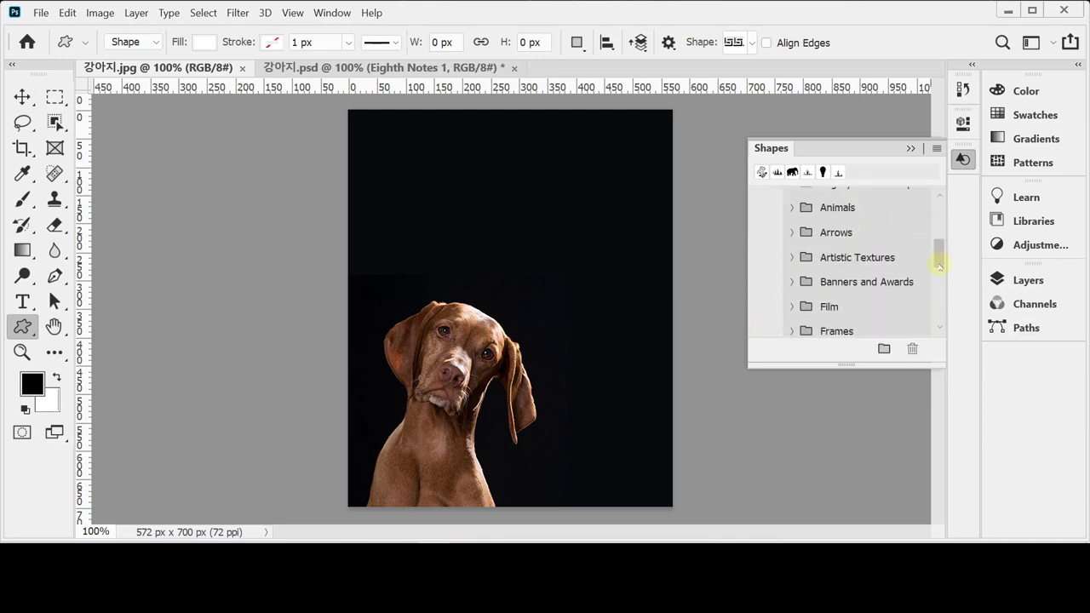
drag(940, 255, 945, 204)
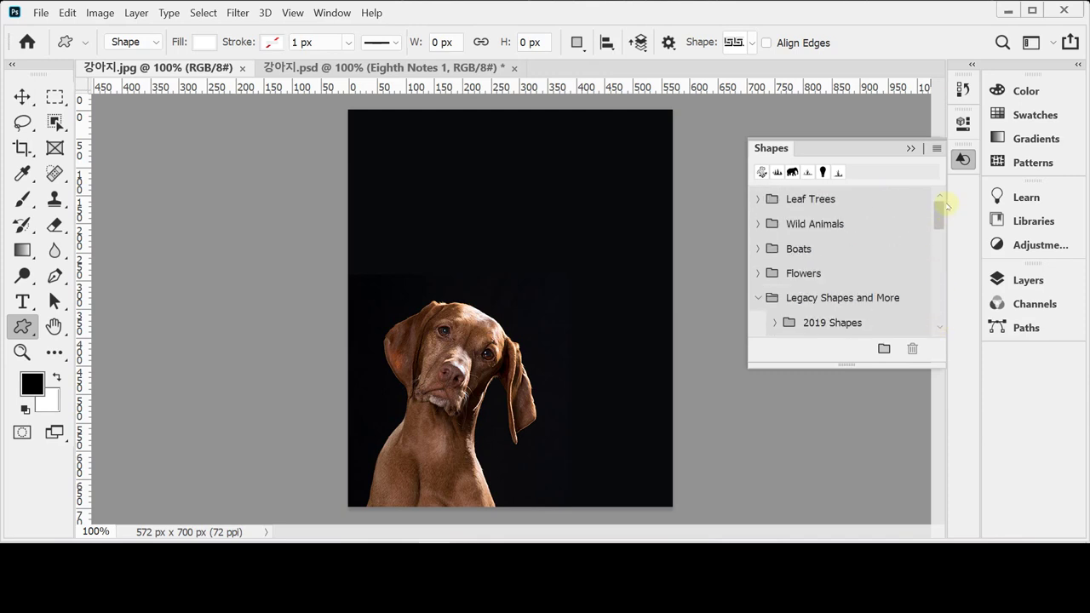
click(962, 159)
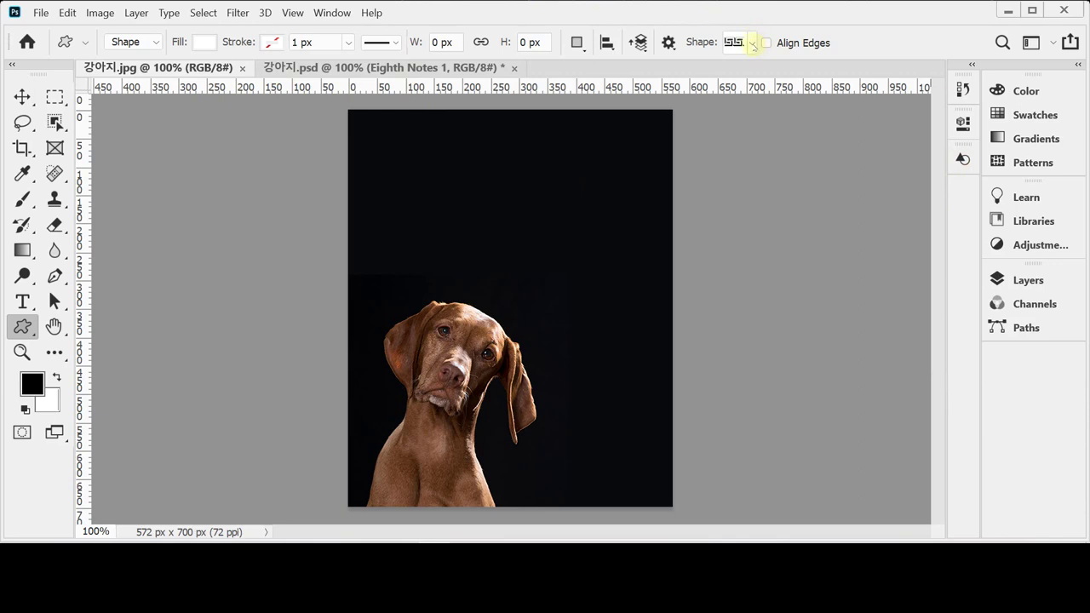
- Choose the oval thought bubble with two trailing ovals from the legacy Talk Bubbles group as the custom shape
click(753, 42)
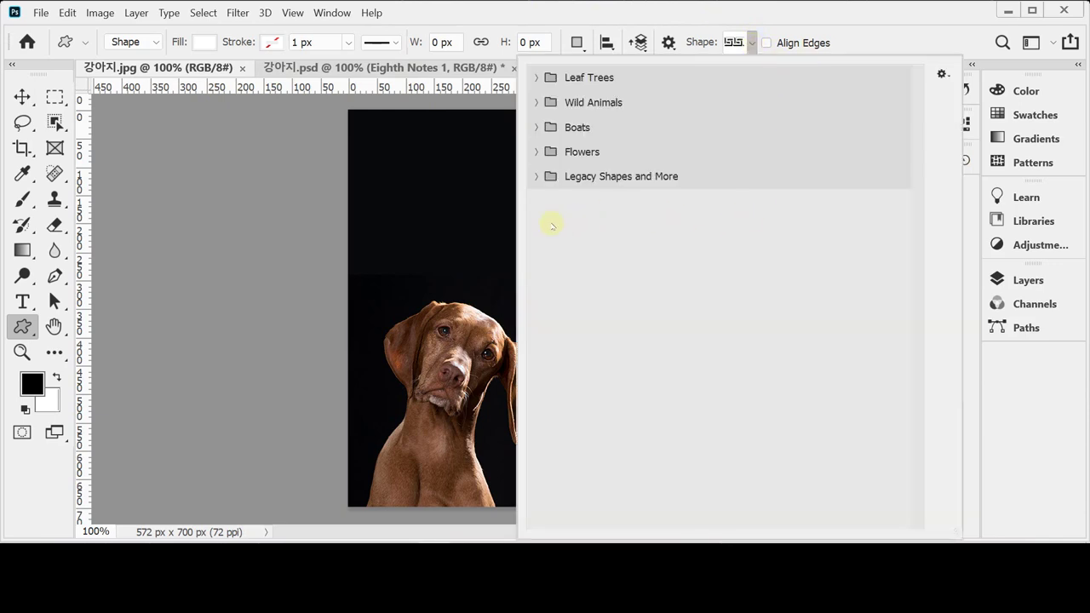
click(534, 178)
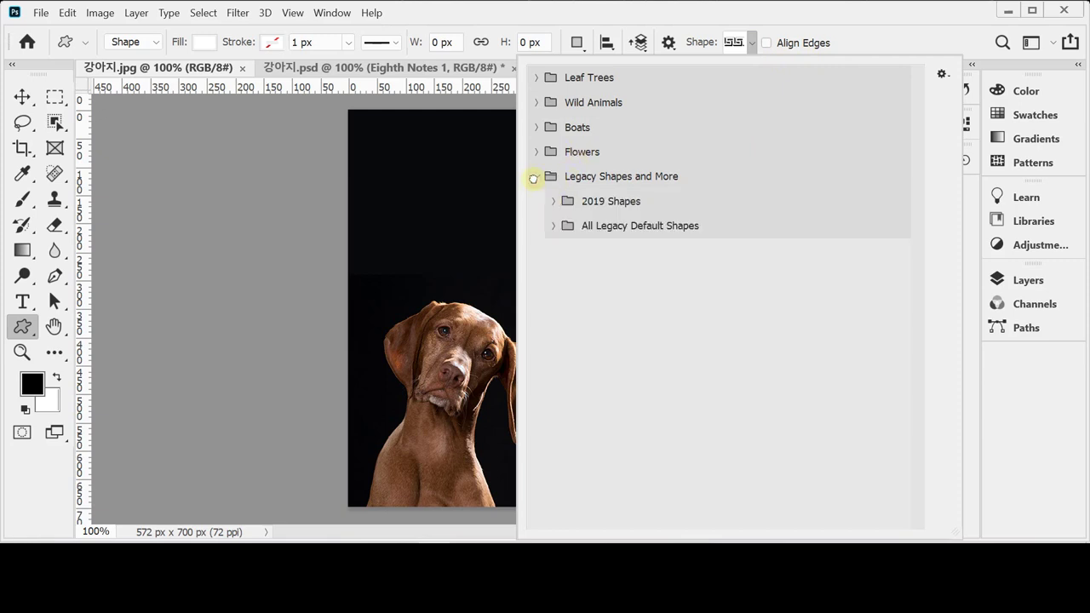
click(551, 226)
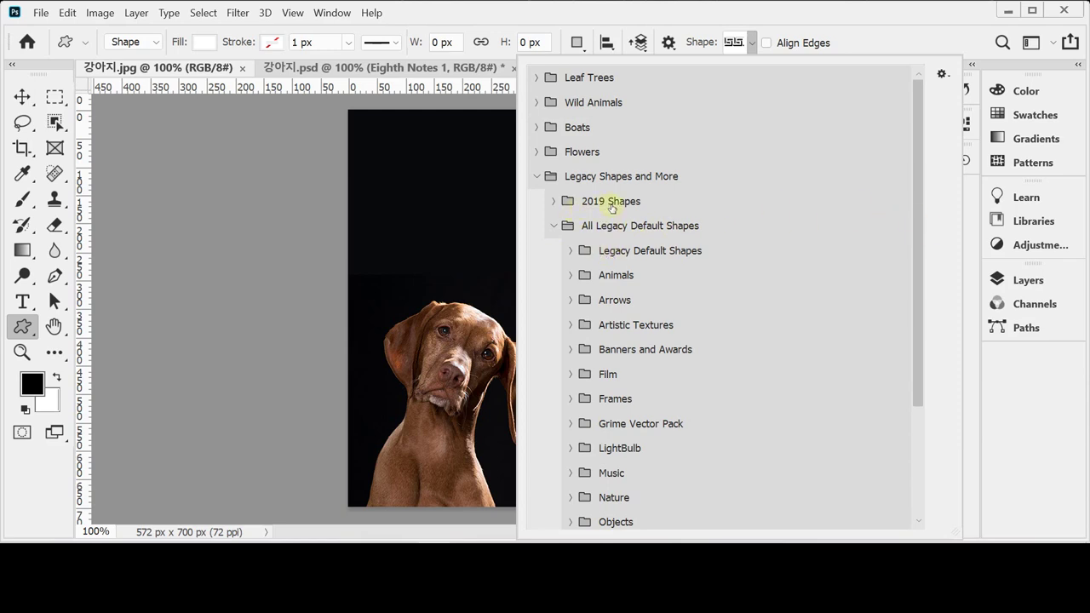
click(553, 202)
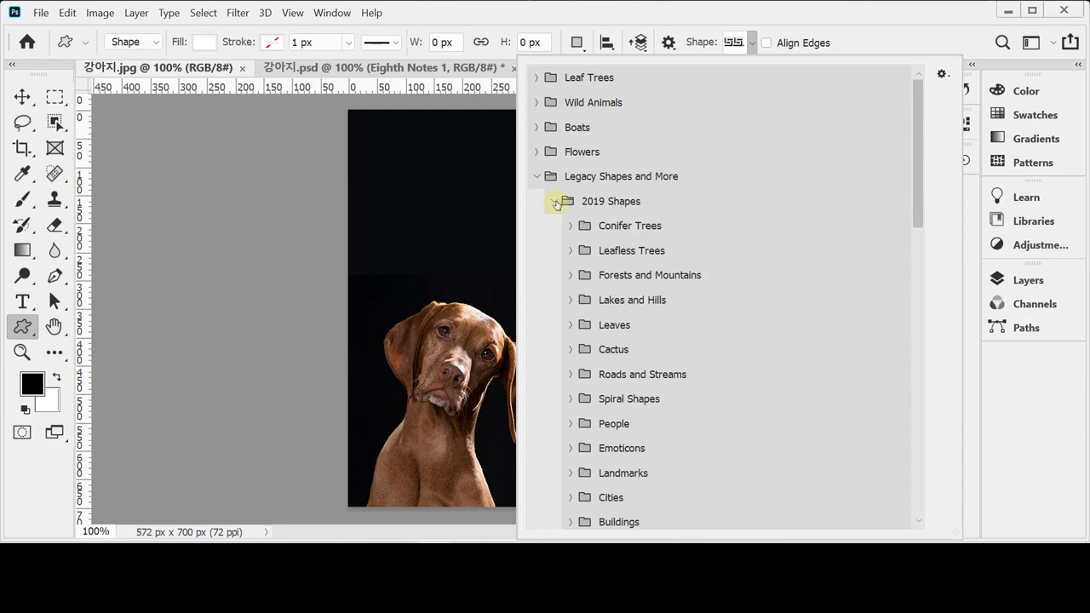
click(554, 202)
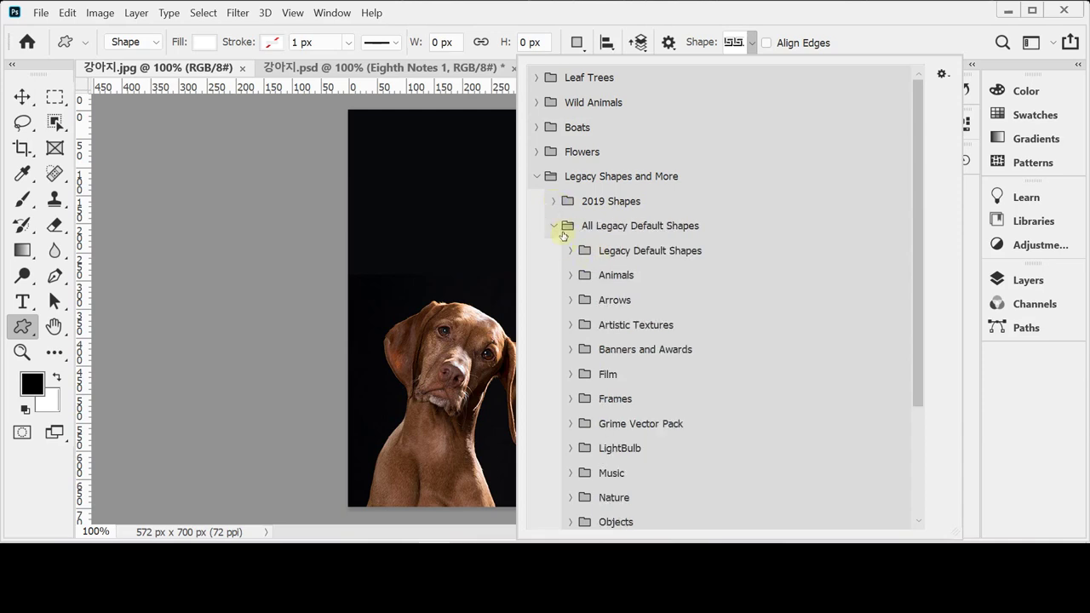
drag(915, 201, 914, 347)
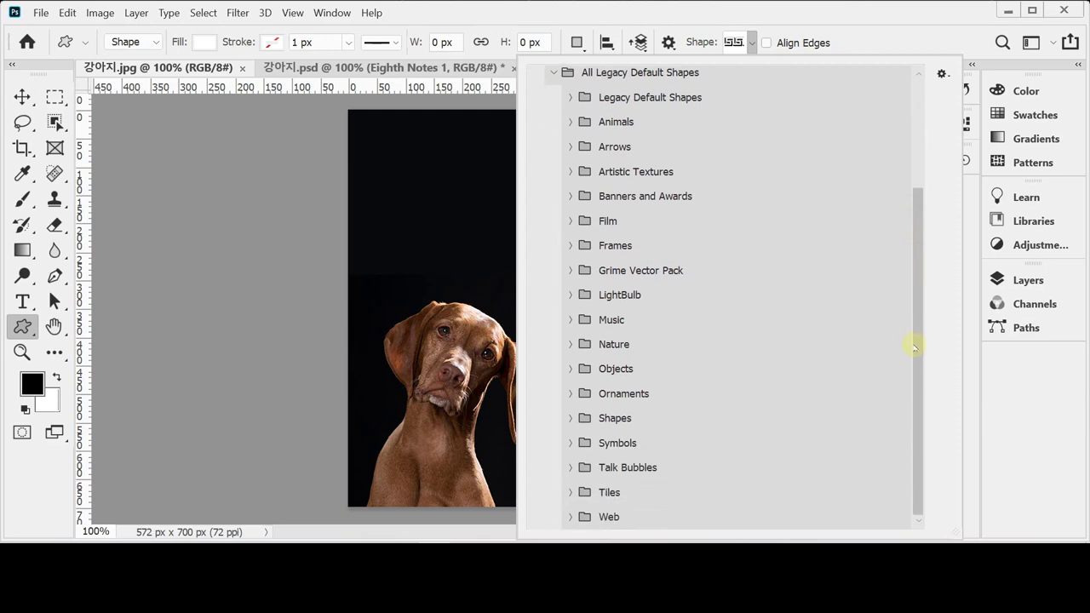
click(571, 467)
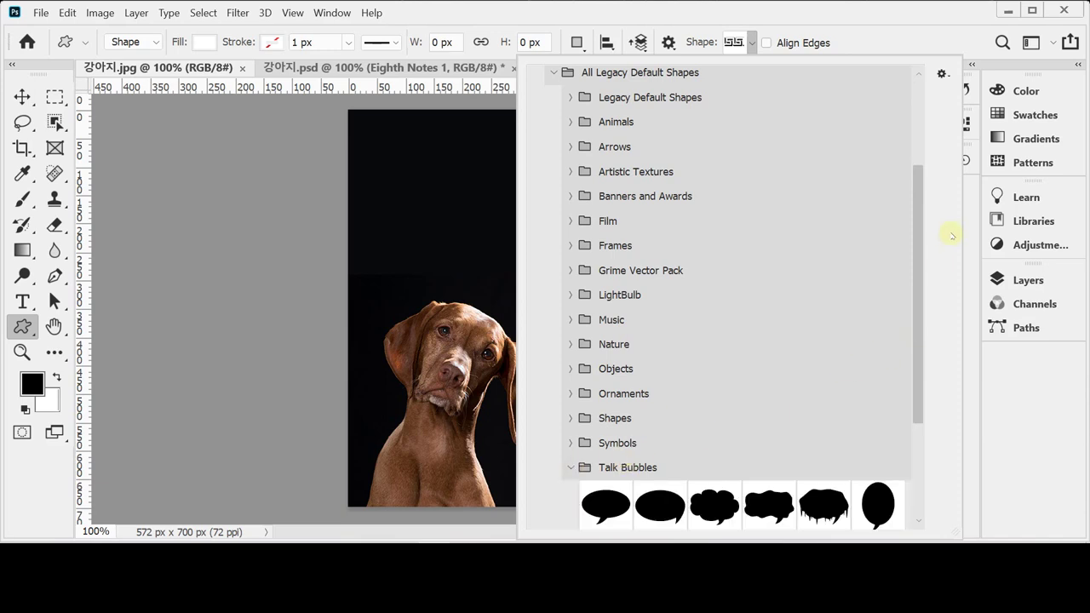
drag(920, 199, 920, 341)
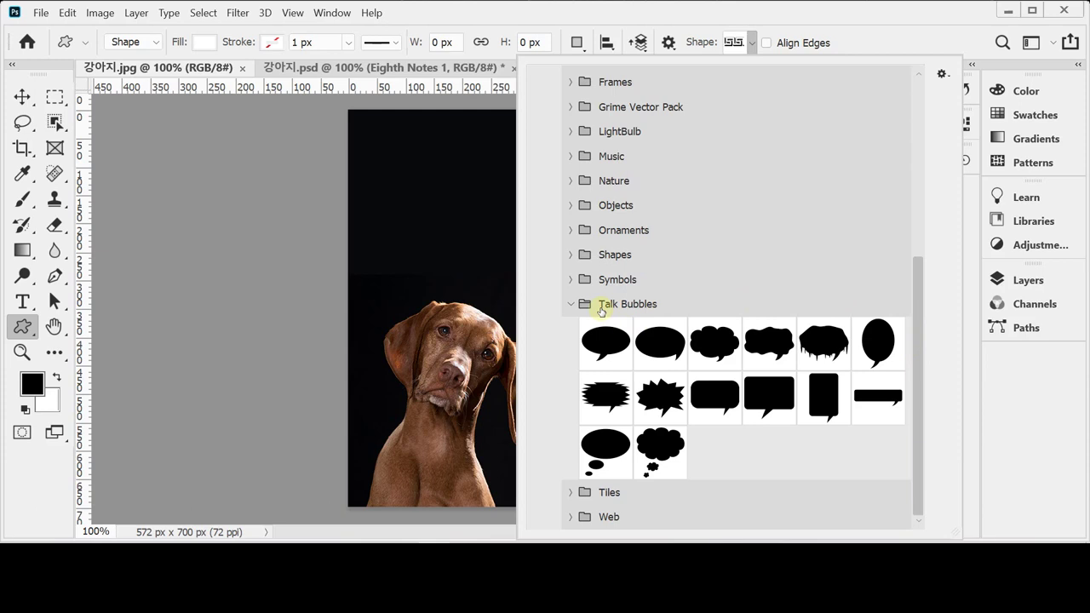
click(596, 453)
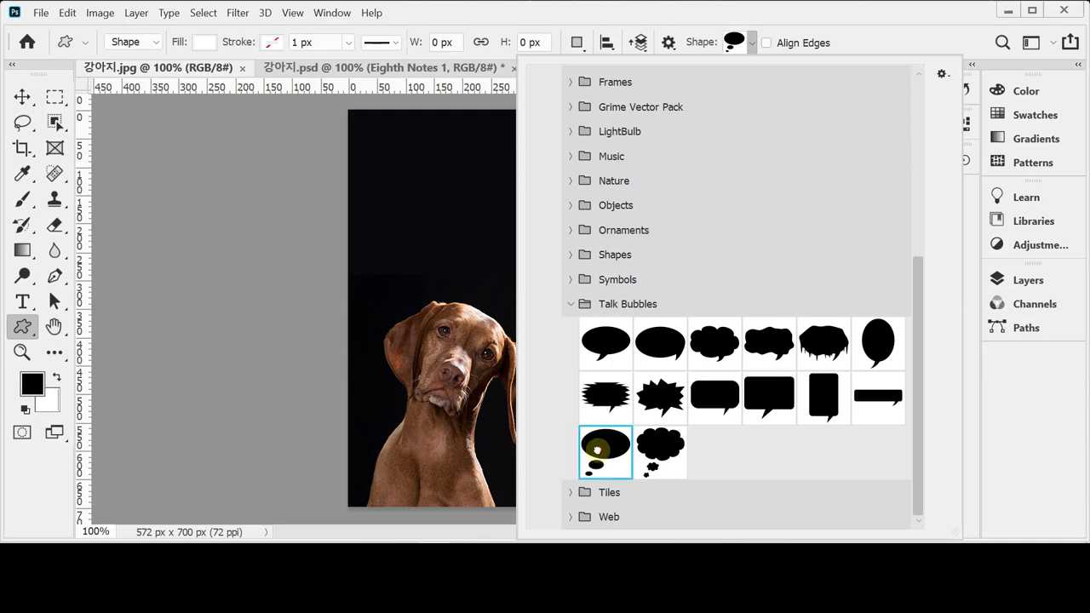
click(704, 26)
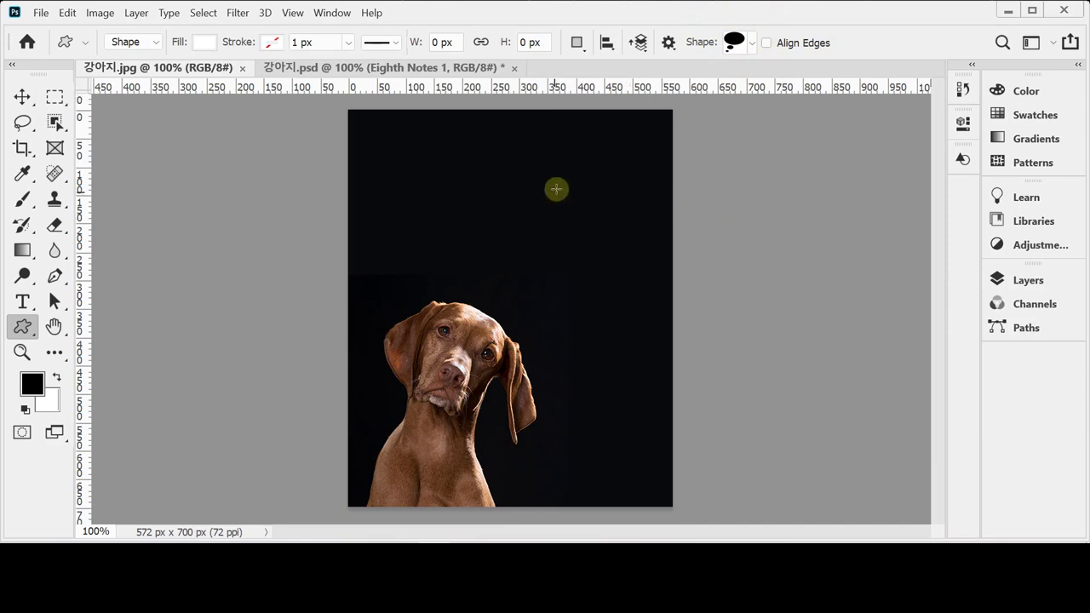
click(753, 44)
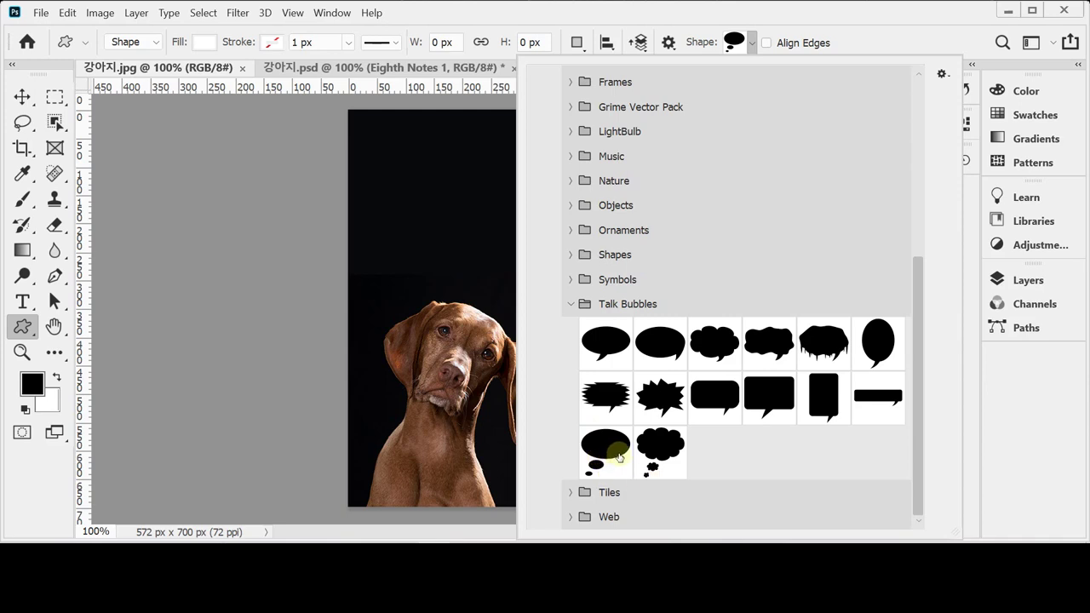
click(803, 22)
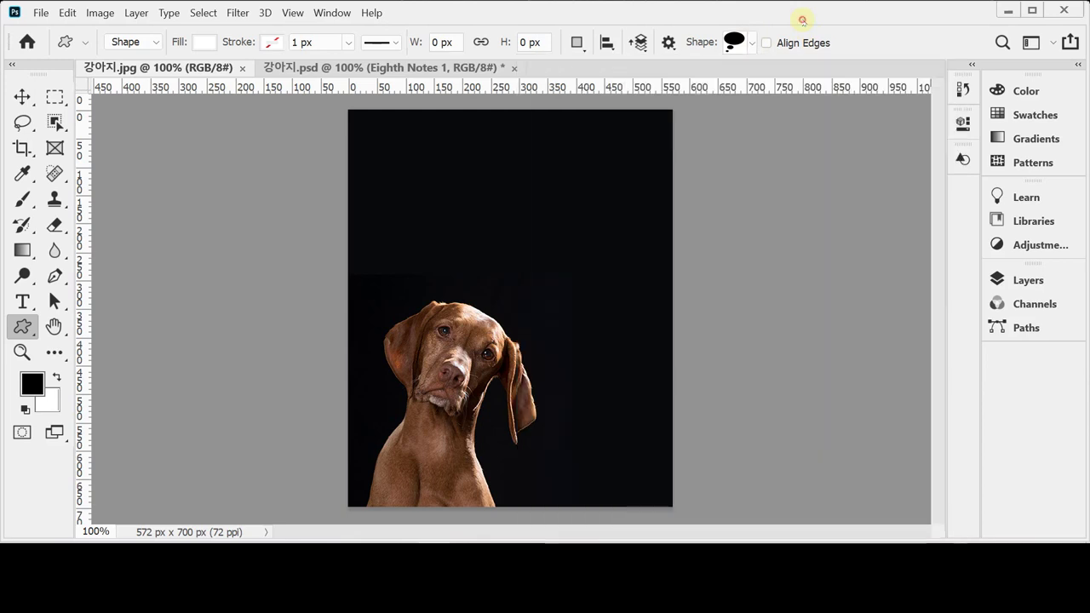
- Draw the thought bubble about 300 by 287 px in the dark area above and to the right of the dog's head
drag(486, 143, 664, 289)
drag(584, 216, 590, 214)
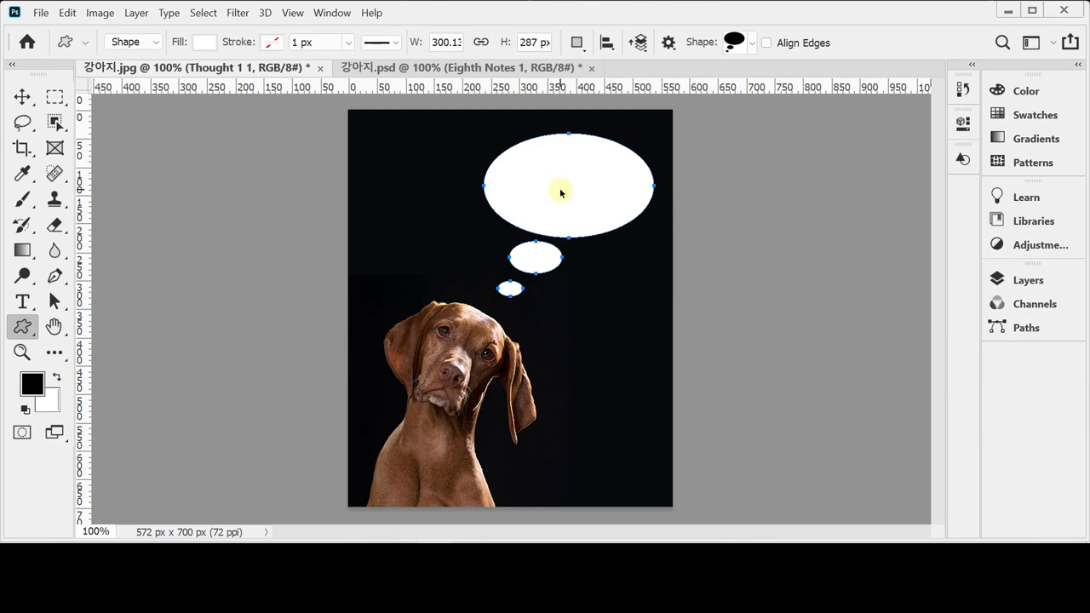
drag(569, 195, 562, 195)
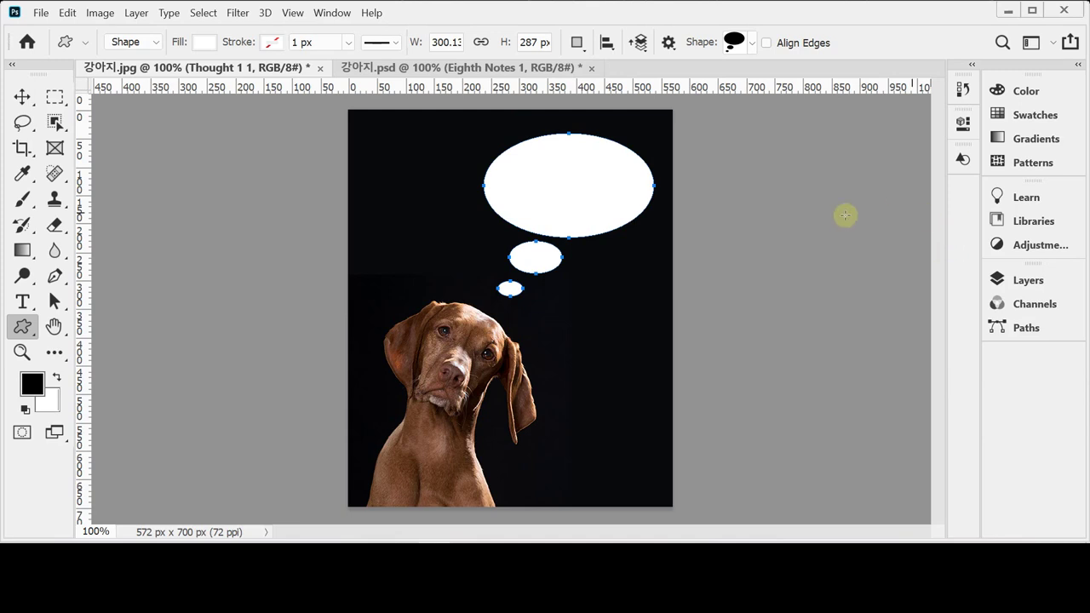
- Add an Inner Shadow effect to the thought bubble layer
click(1021, 277)
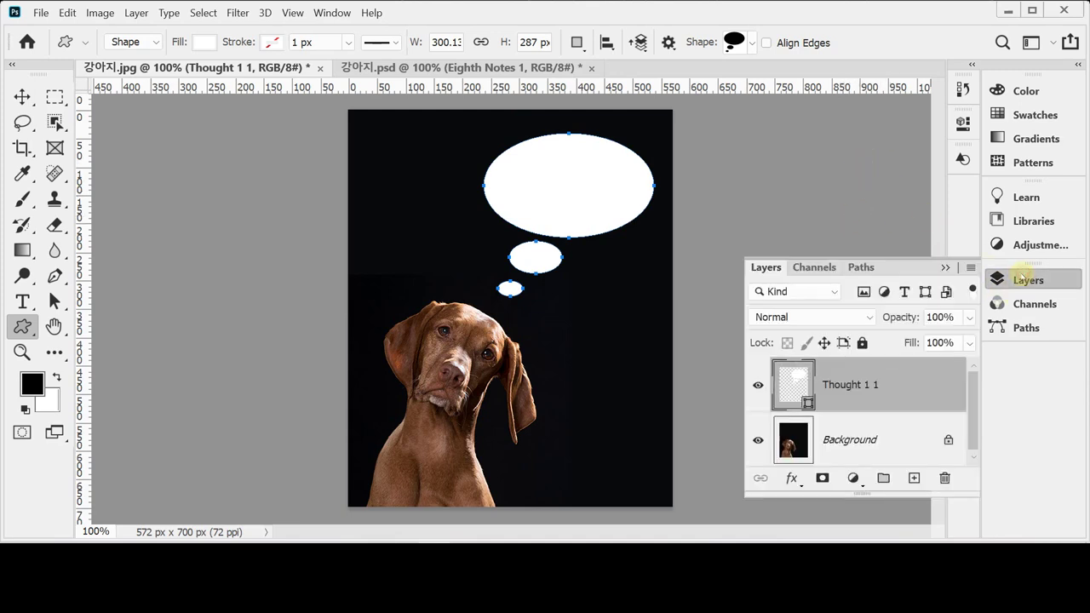
click(790, 479)
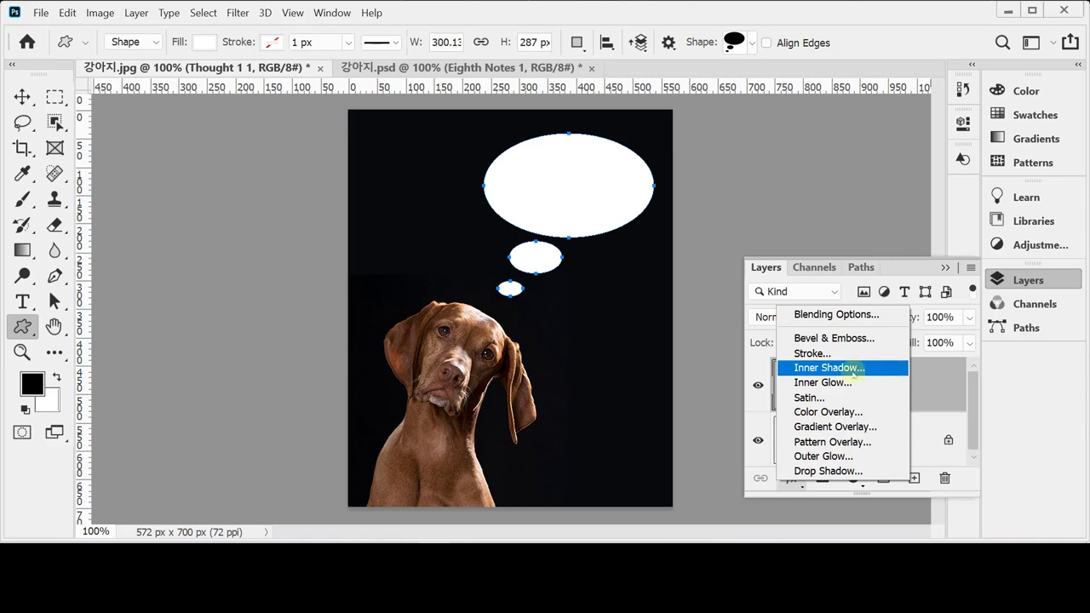
click(855, 369)
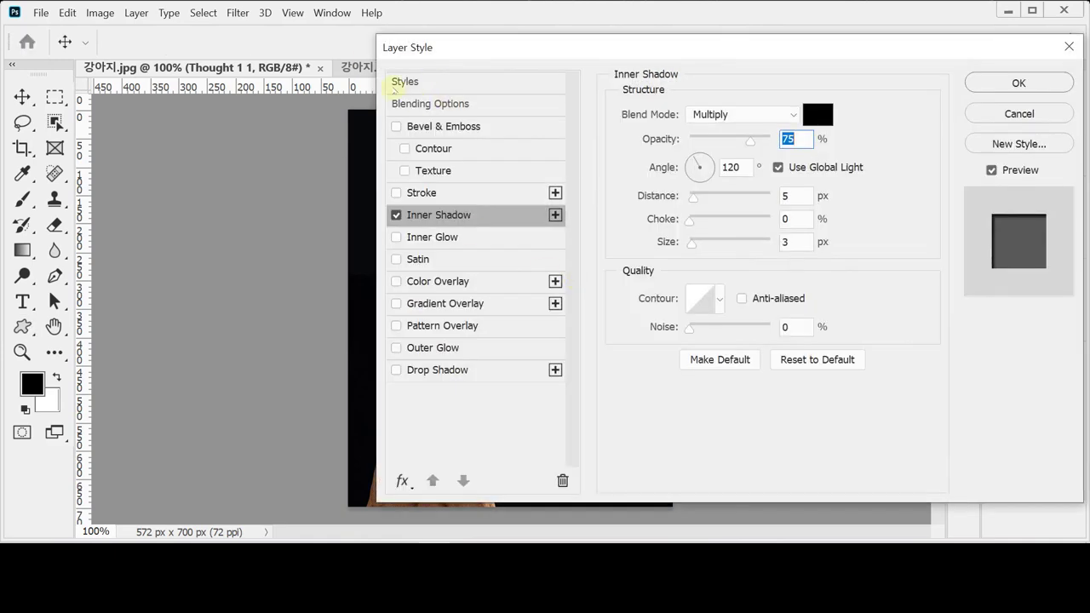
drag(467, 47, 609, 75)
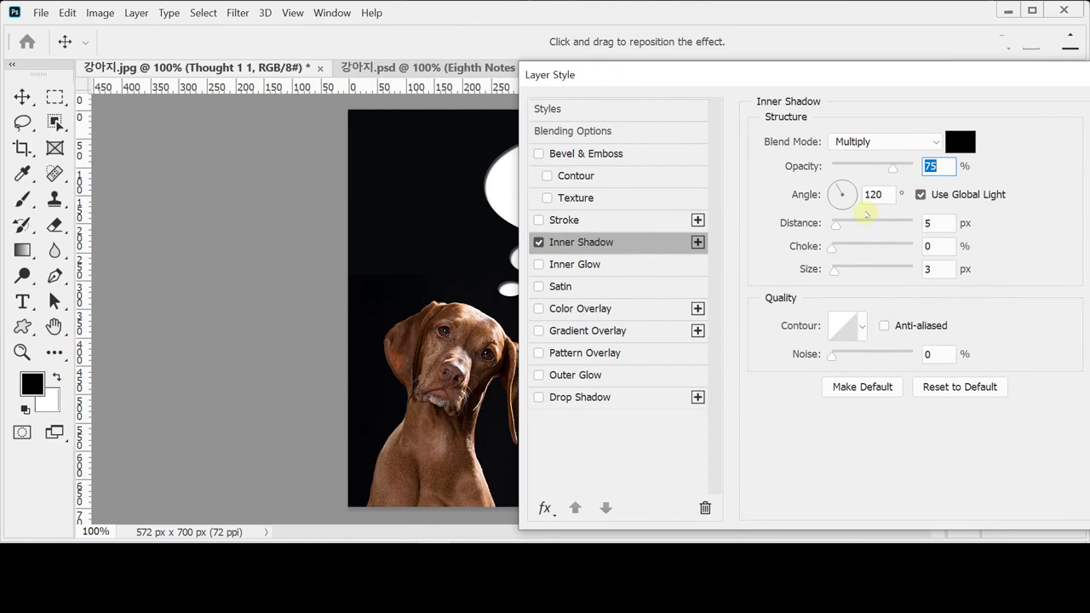
- Set the inner shadow's distance to 8 px and its size to 8 px
click(926, 223)
text(8)
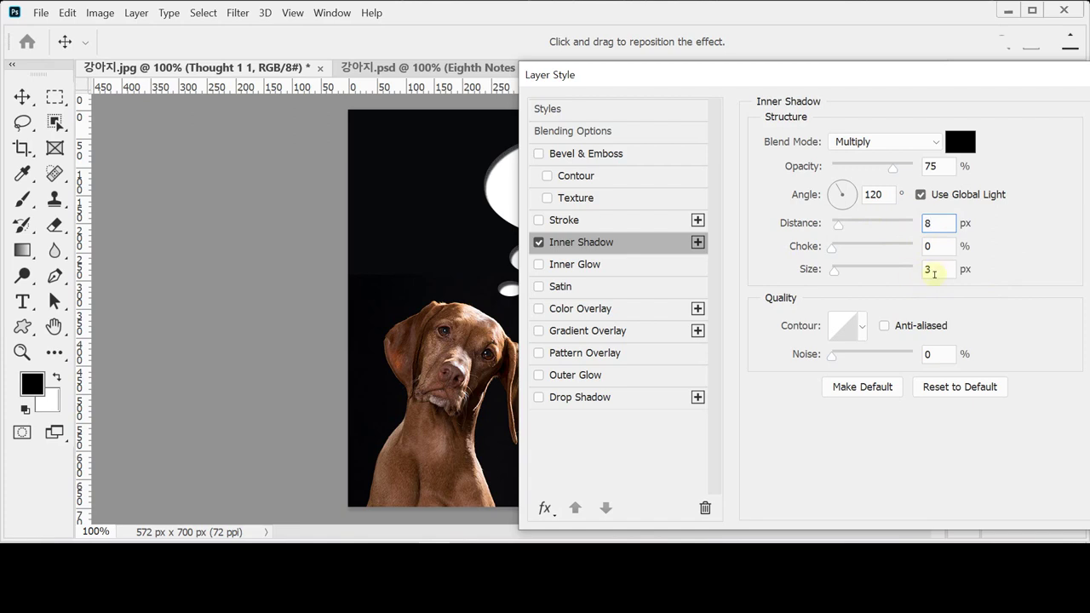
click(931, 269)
text(8)
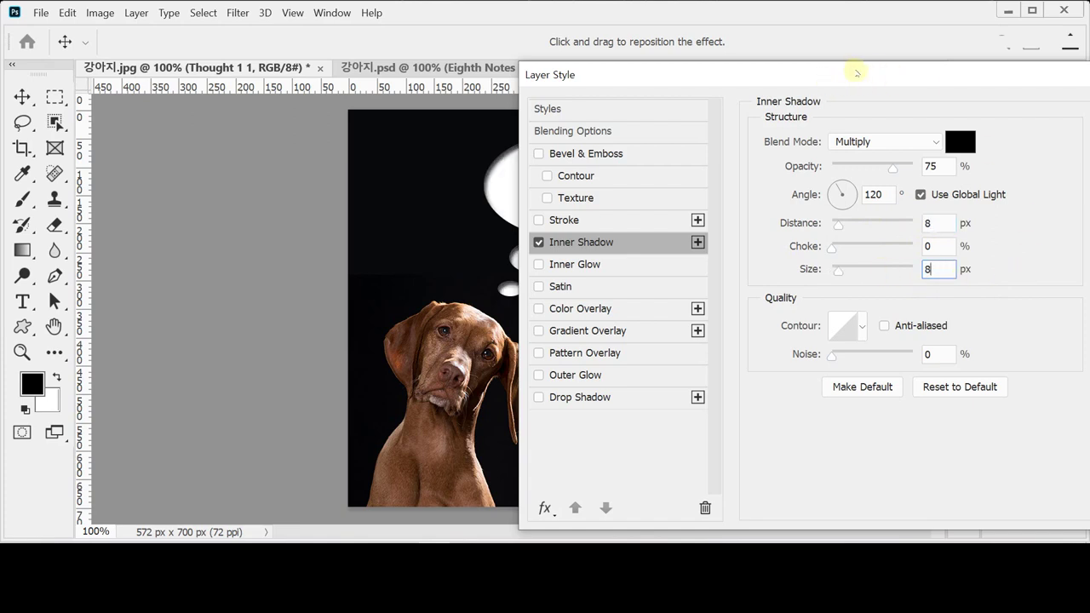
drag(879, 71, 834, 68)
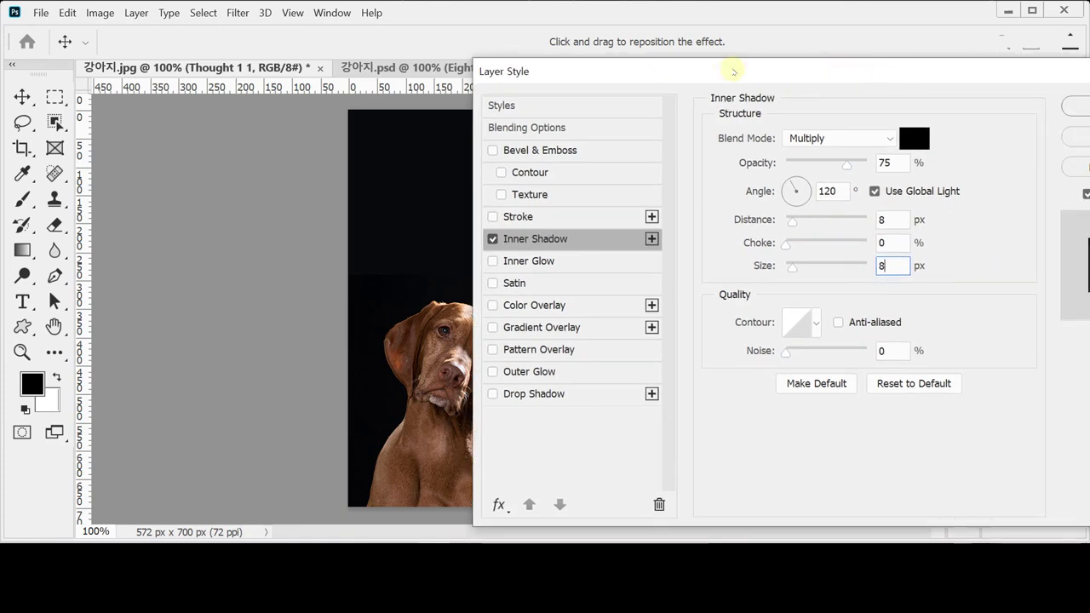
drag(732, 71, 913, 73)
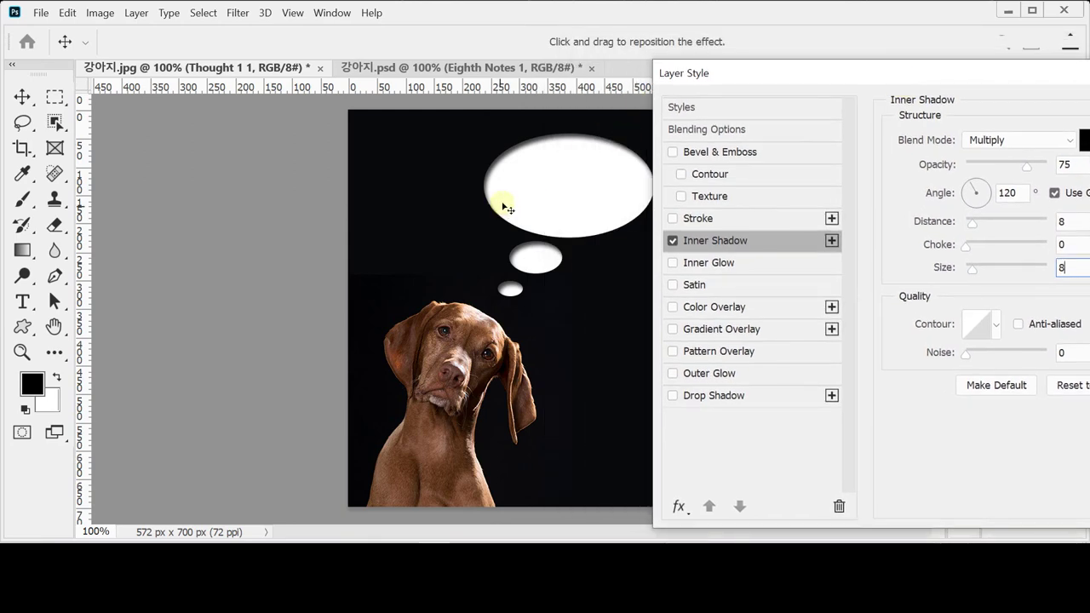
- Add a Gradient Overlay effect to the thought bubble layer
drag(761, 85, 717, 51)
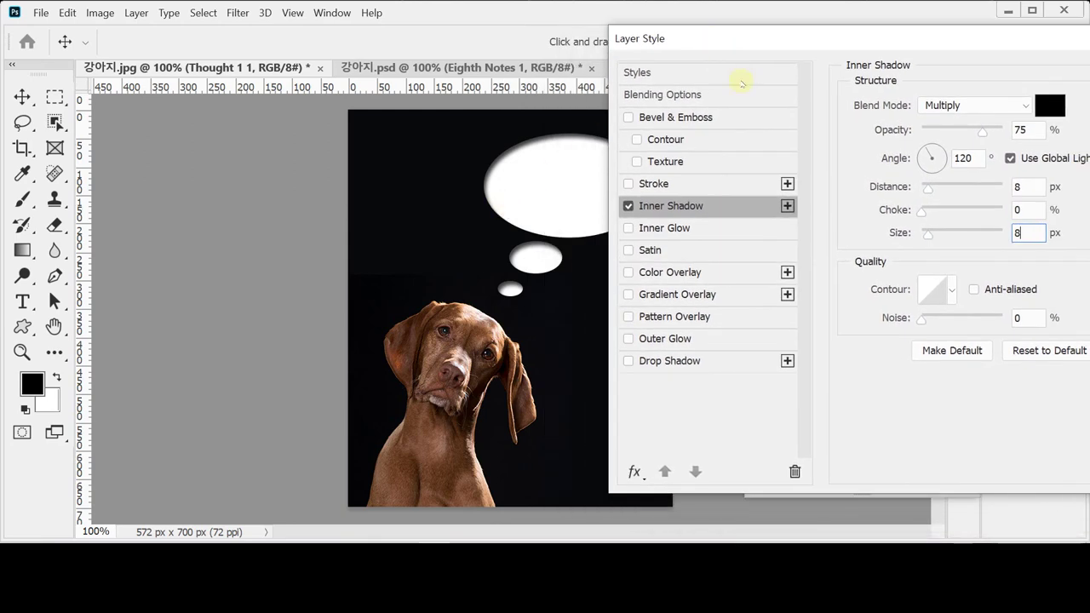
click(703, 296)
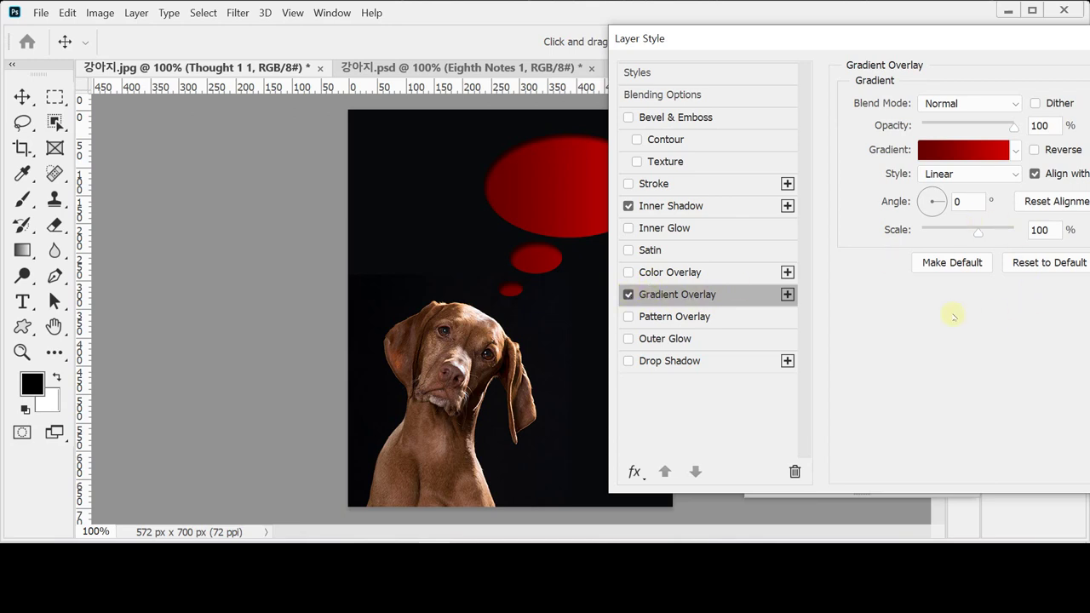
drag(930, 40, 847, 39)
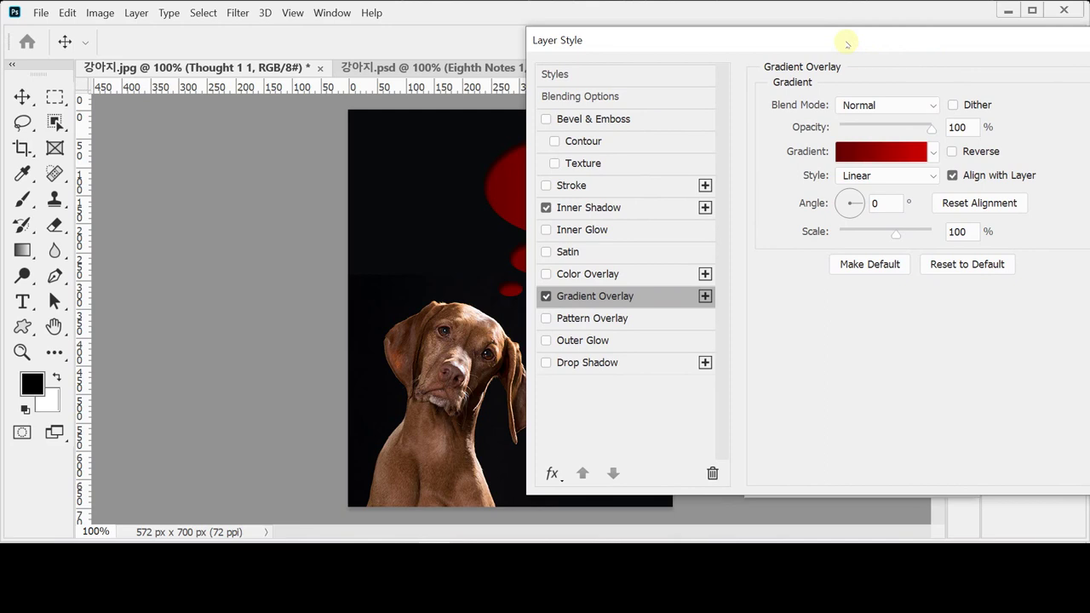
- Set the start colour stop of the overlay's gradient to orange, hex f96
click(871, 152)
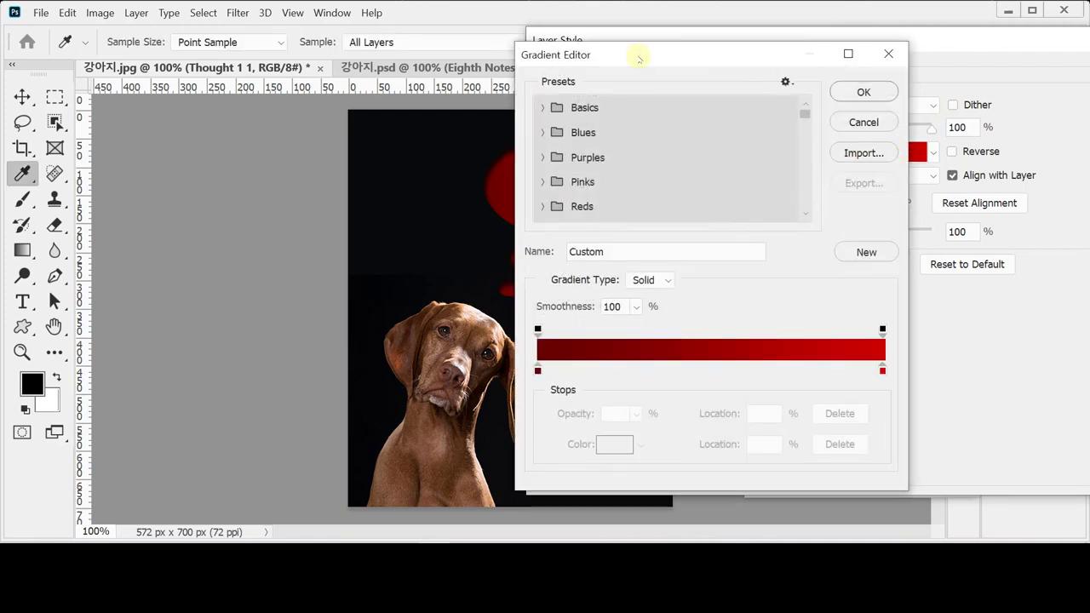
drag(639, 57, 581, 51)
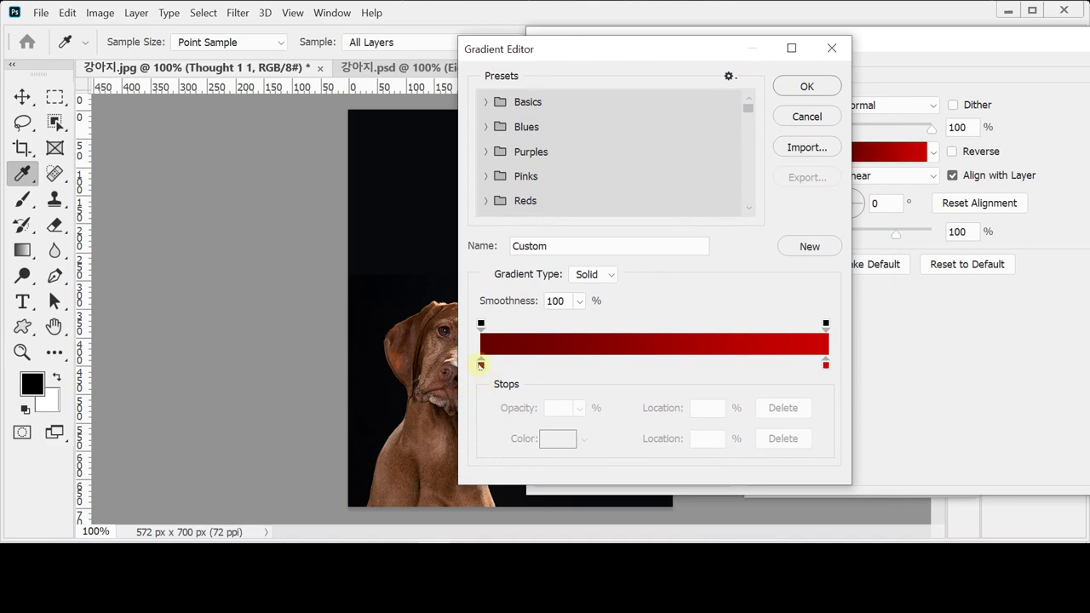
click(482, 364)
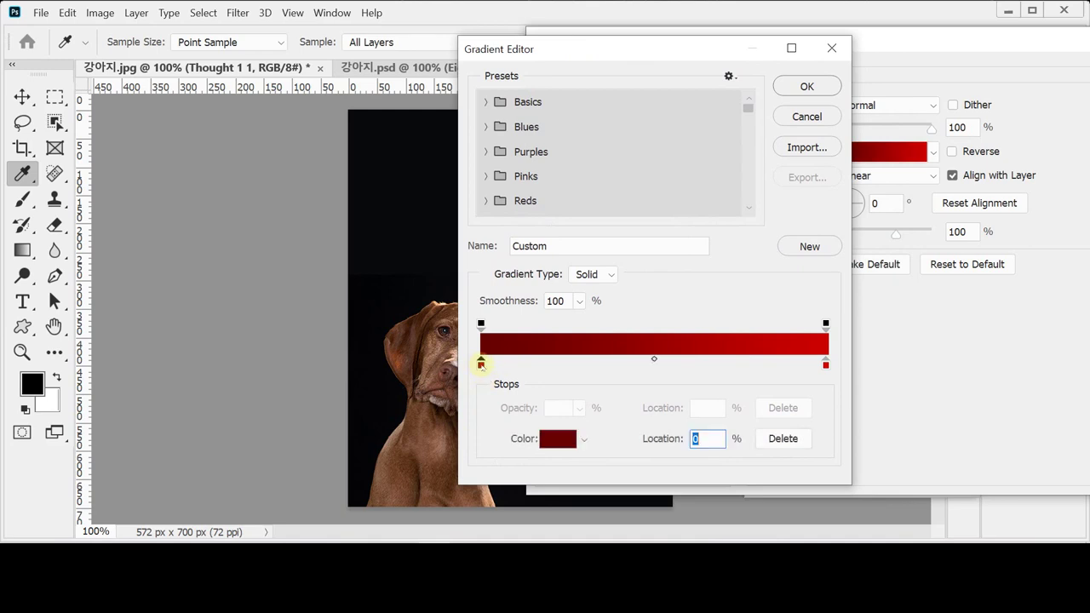
double_click(481, 365)
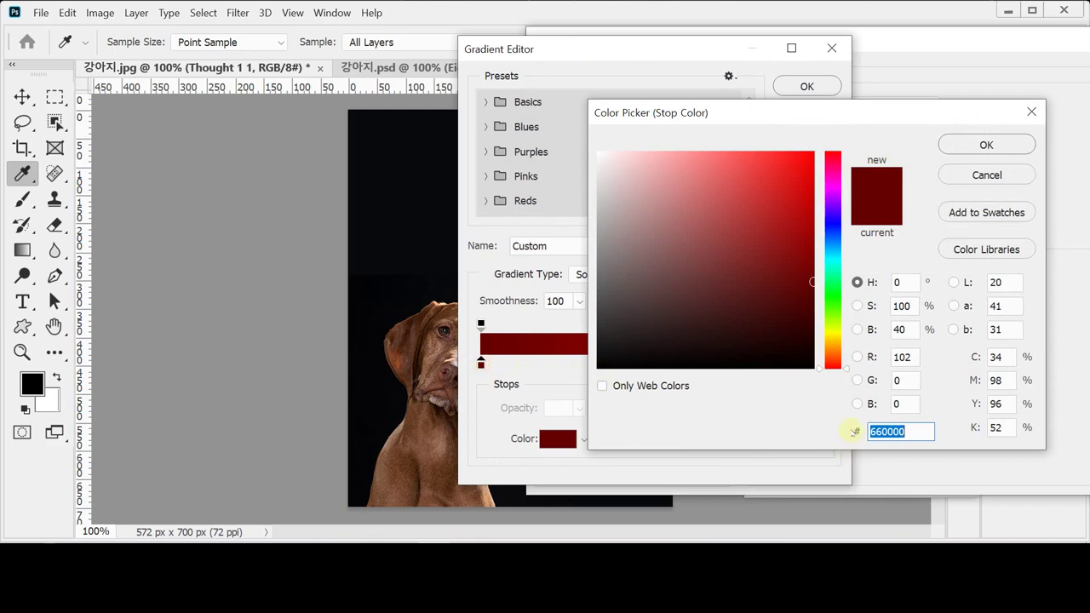
text(f9)
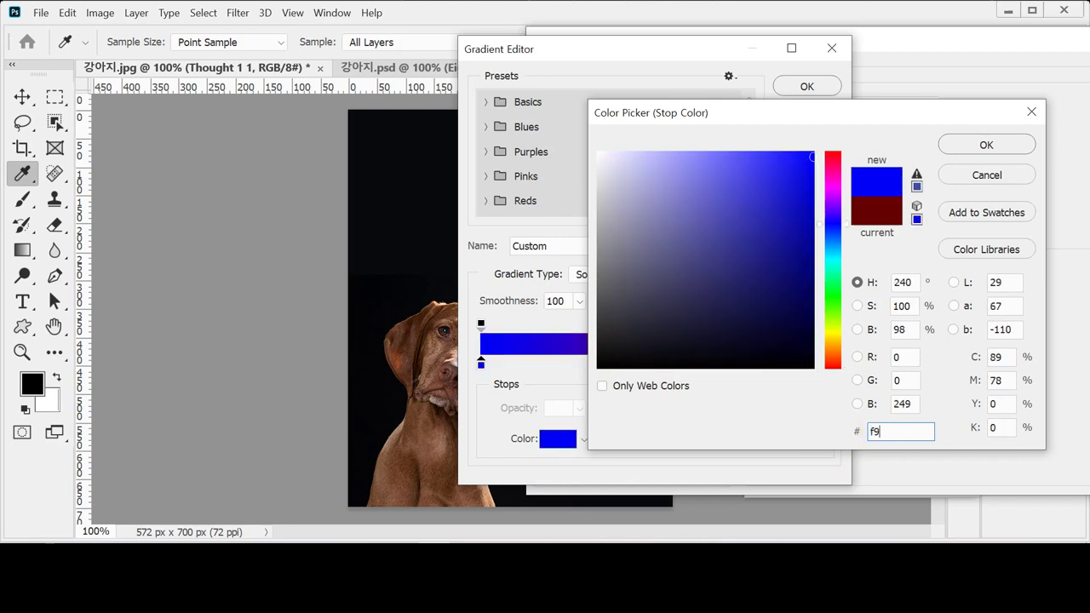
text(6)
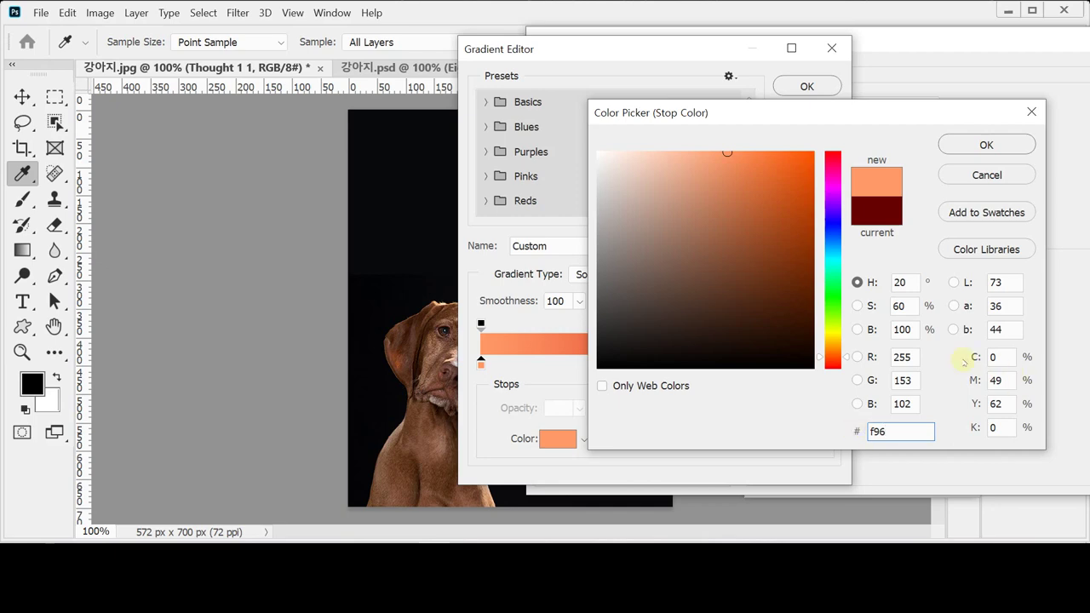
click(986, 144)
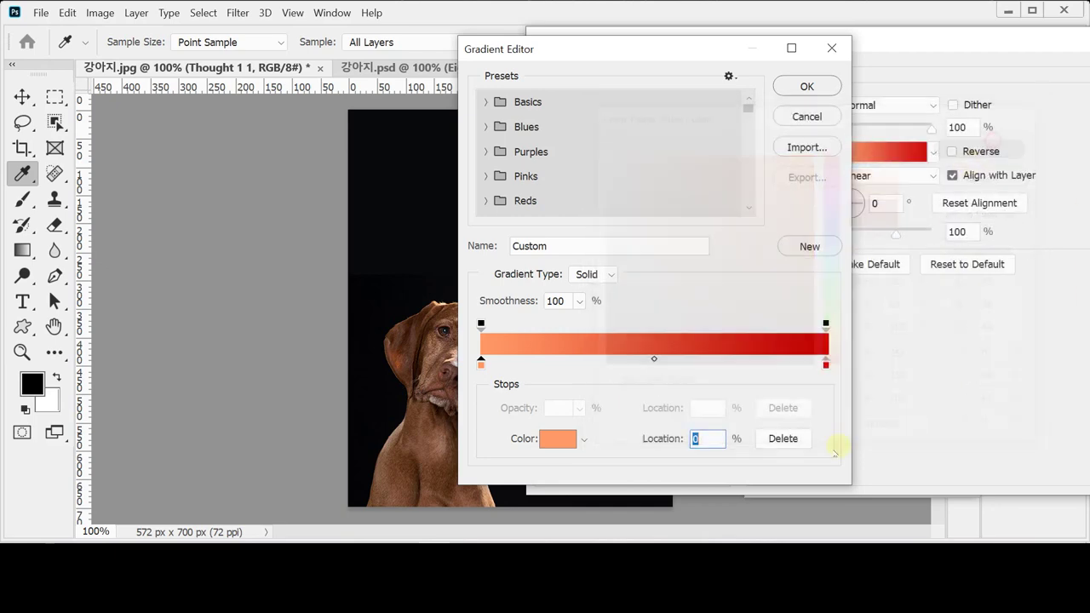
- Set the end colour stop of the overlay's gradient to pale yellow, hex ffc
double_click(825, 365)
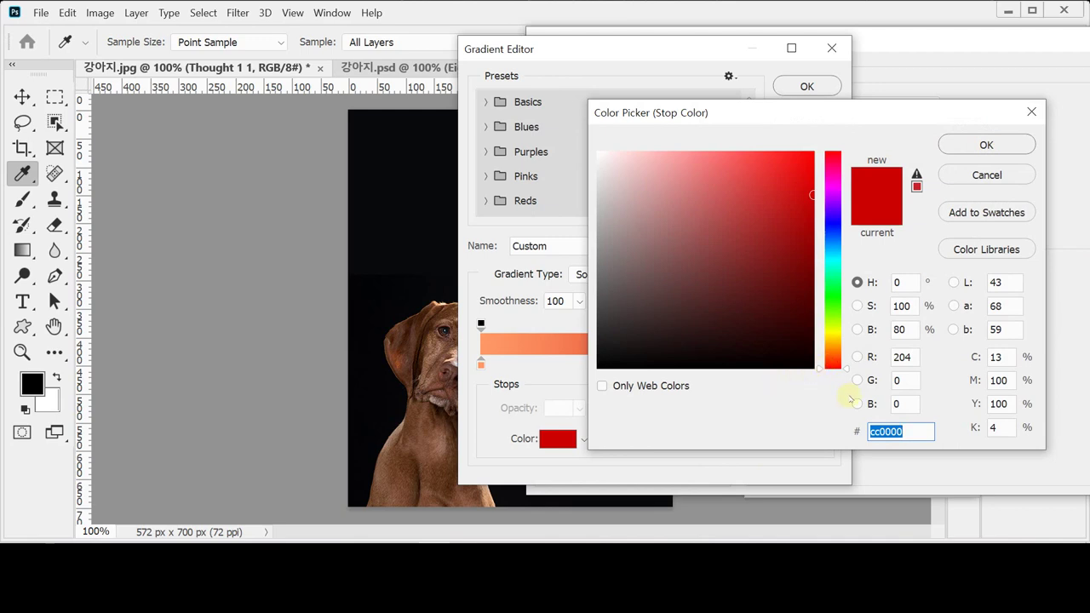
text(ffc)
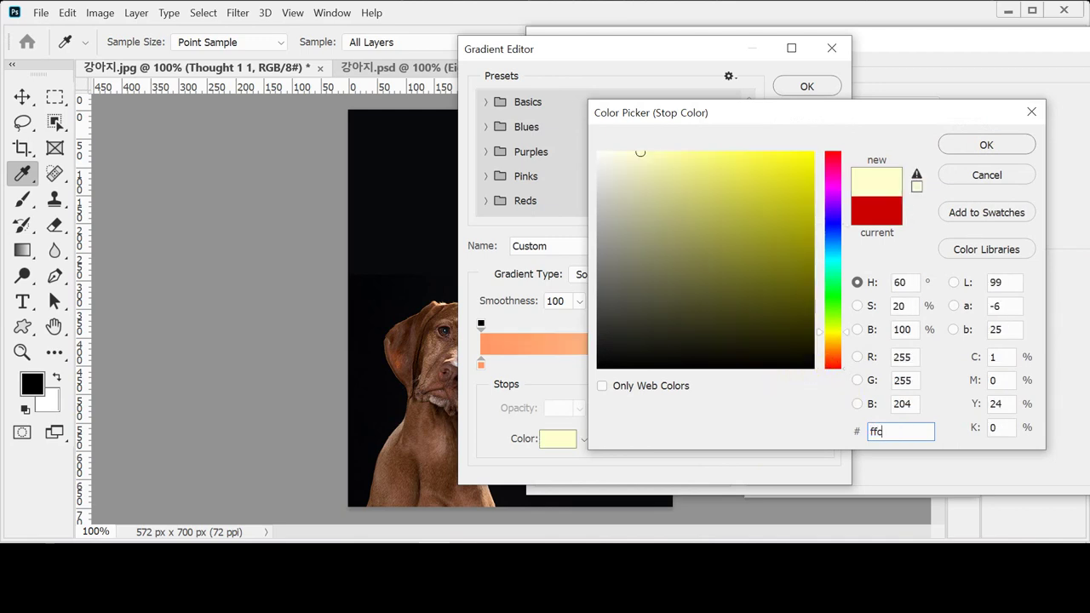
click(998, 149)
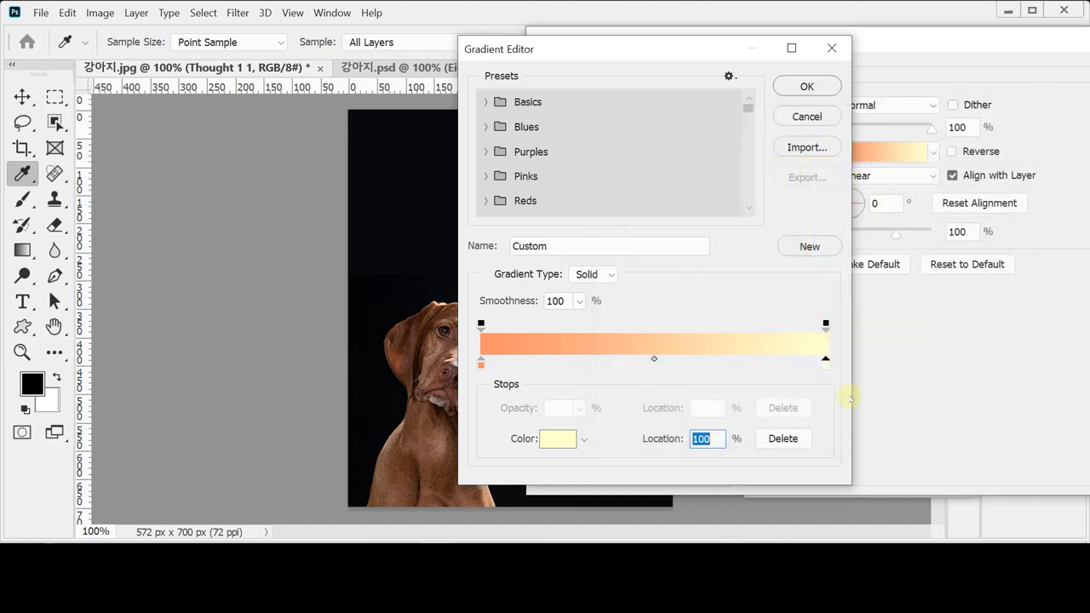
- Accept the orange-to-pale-yellow gradient, set the overlay's angle to 90°, and apply the layer style
click(790, 88)
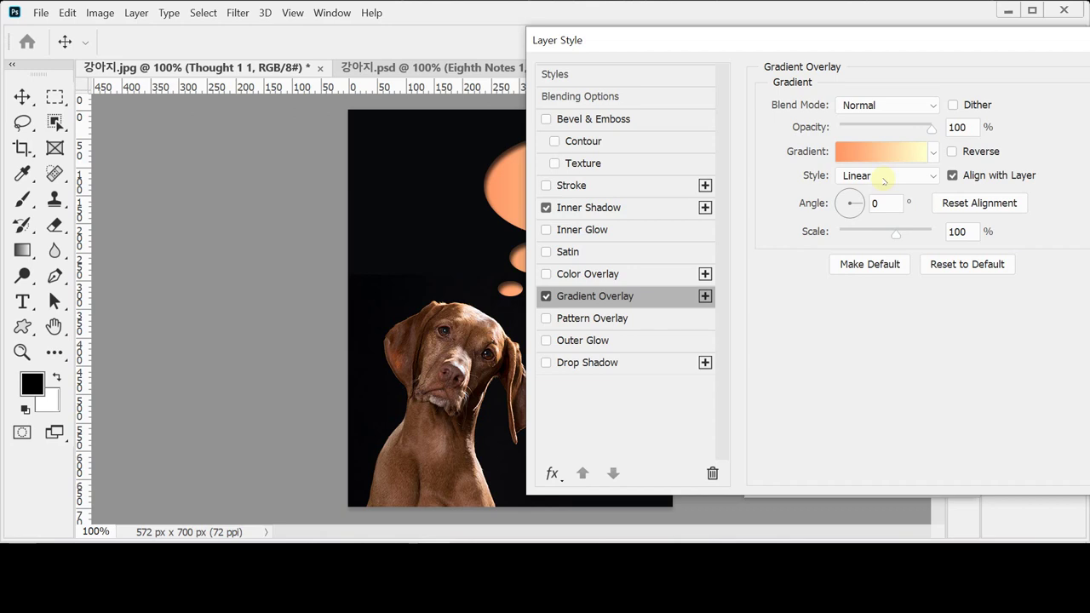
drag(823, 36, 910, 29)
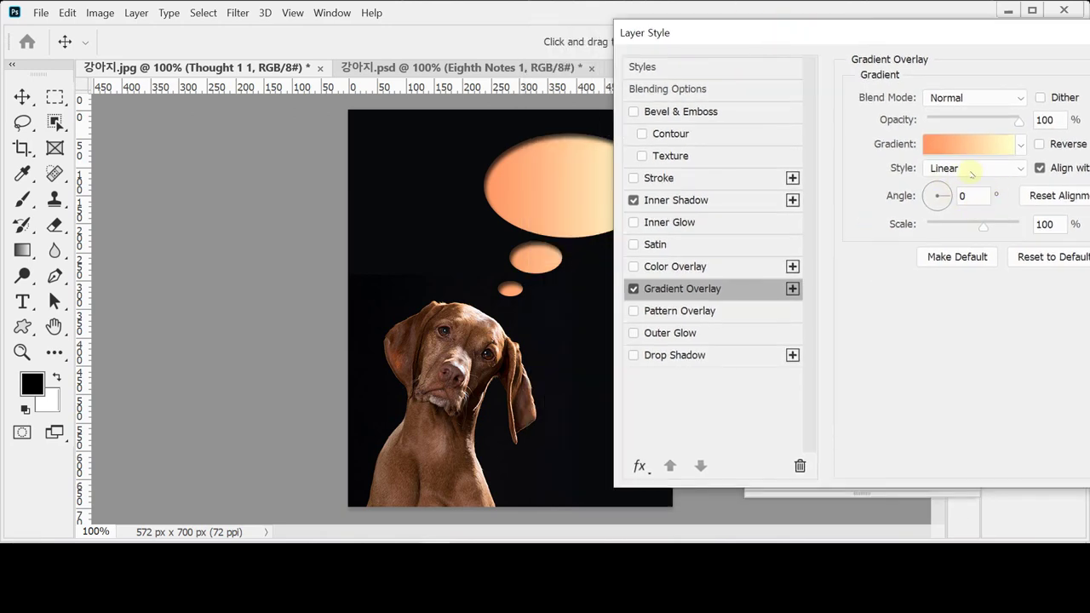
double_click(974, 196)
text(90)
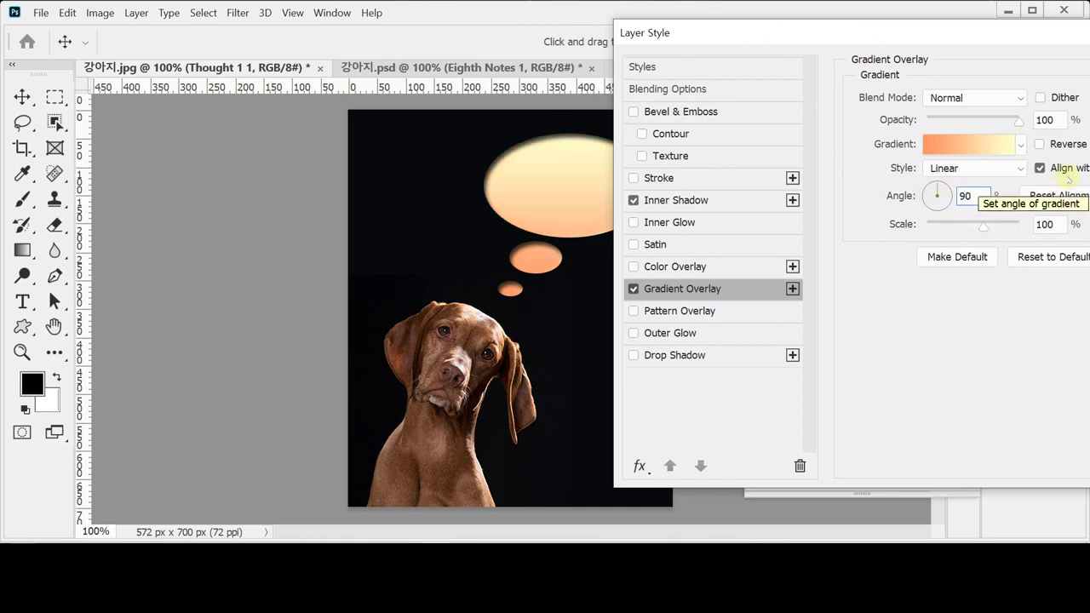
key(Return)
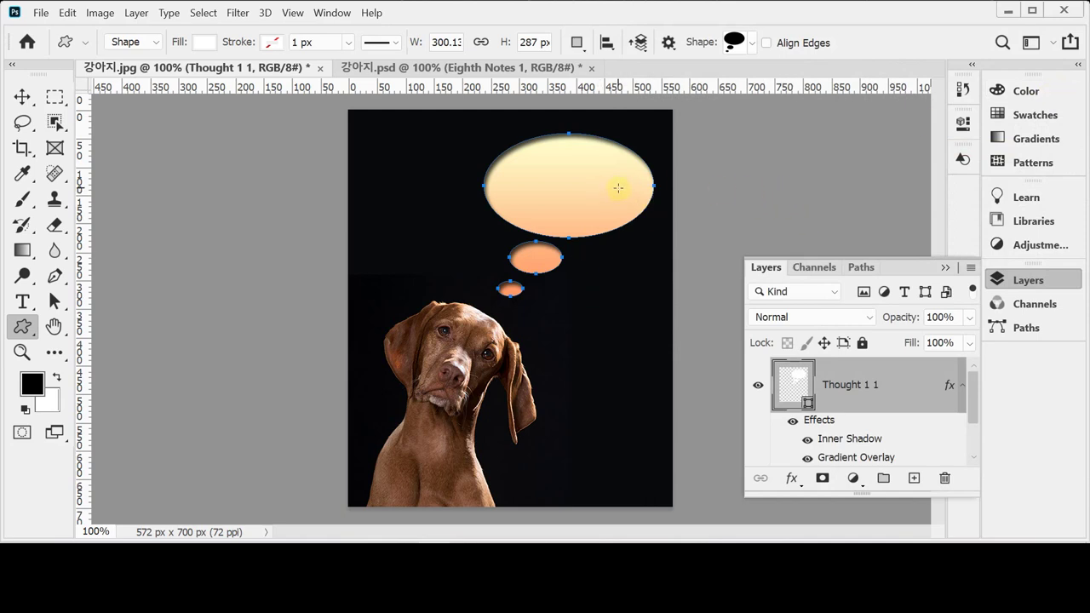
- Draw the bone shape from the legacy Animals set, about 175 × 71 px, inside the large oval of the thought bubble
key(Escape)
click(752, 44)
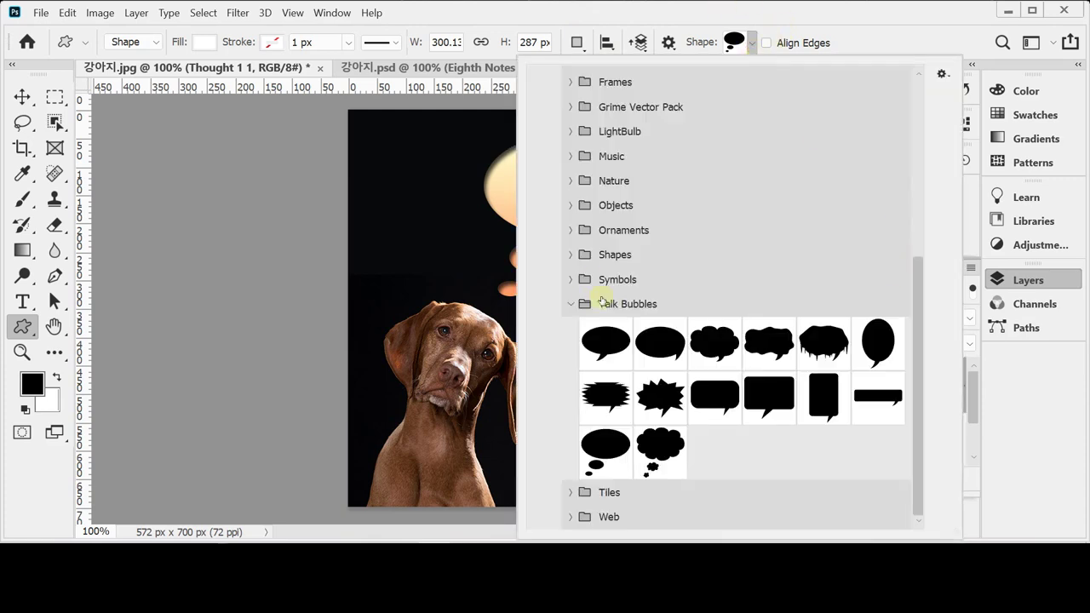
click(571, 304)
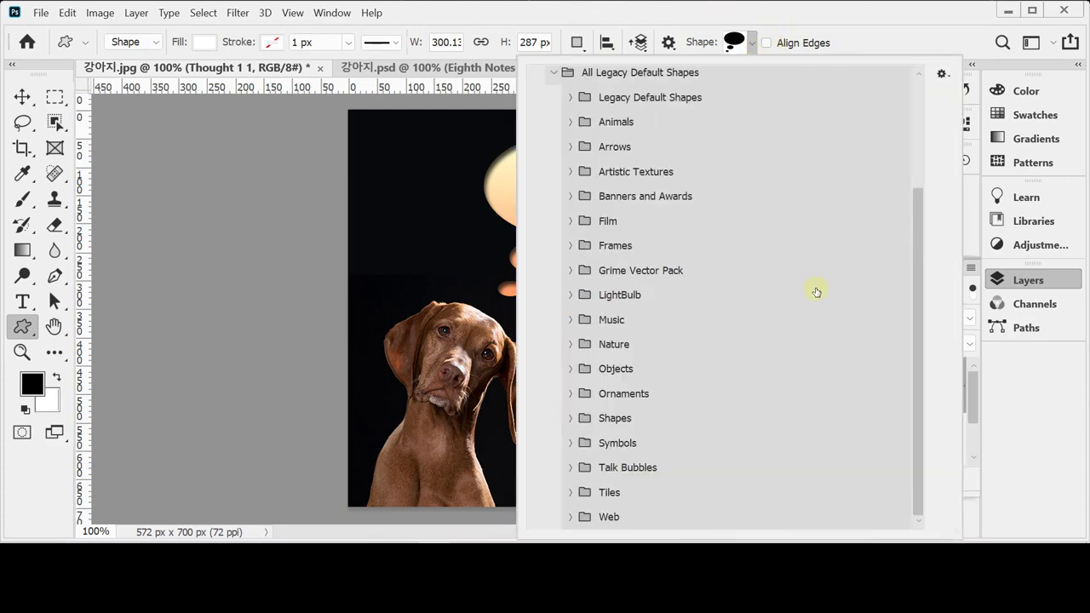
drag(917, 194, 915, 85)
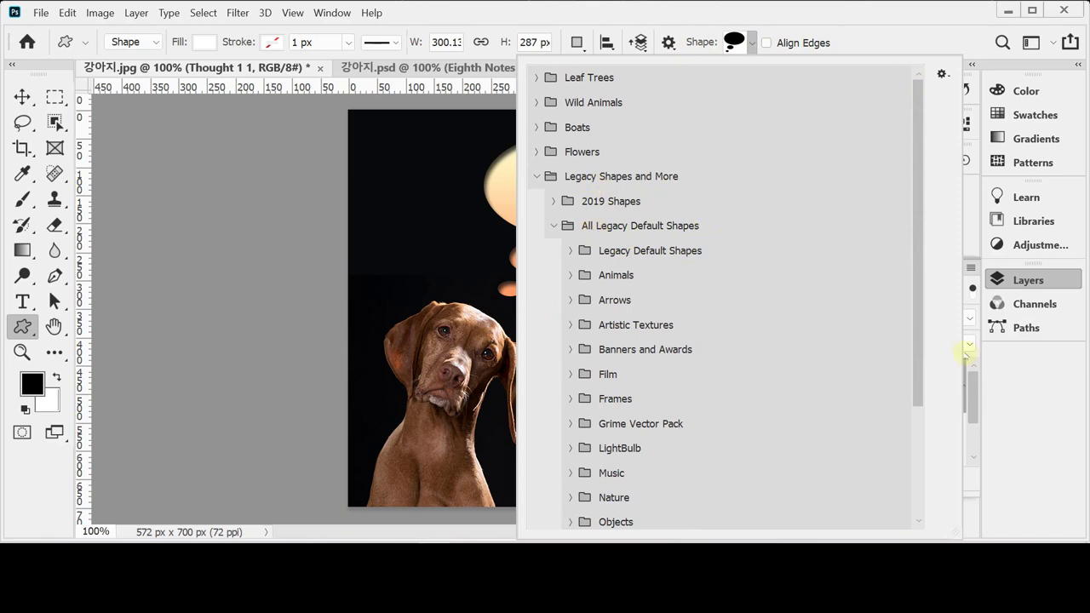
click(571, 275)
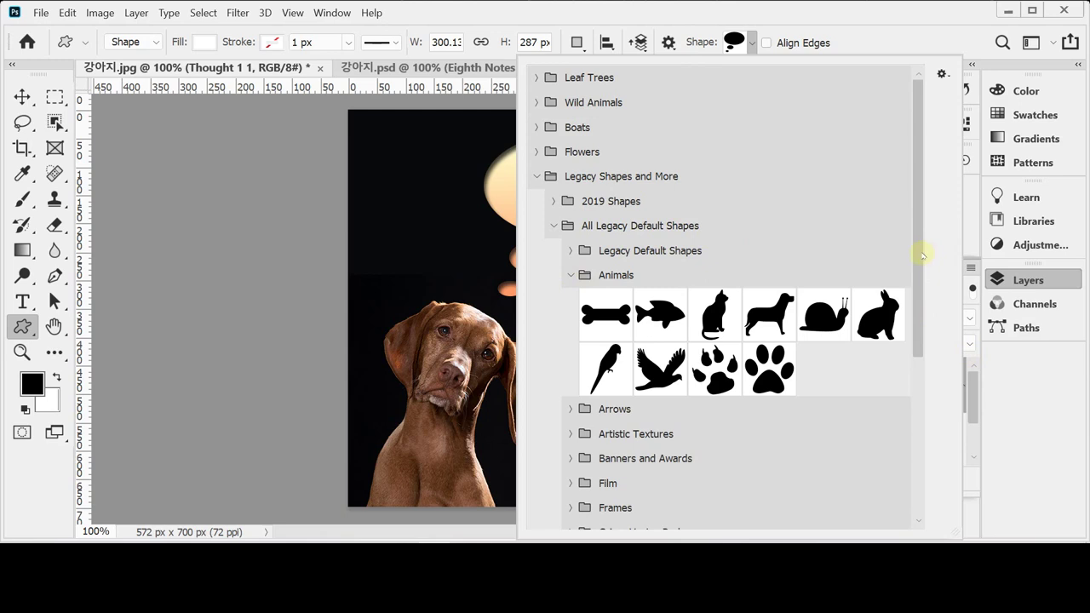
drag(920, 254, 925, 295)
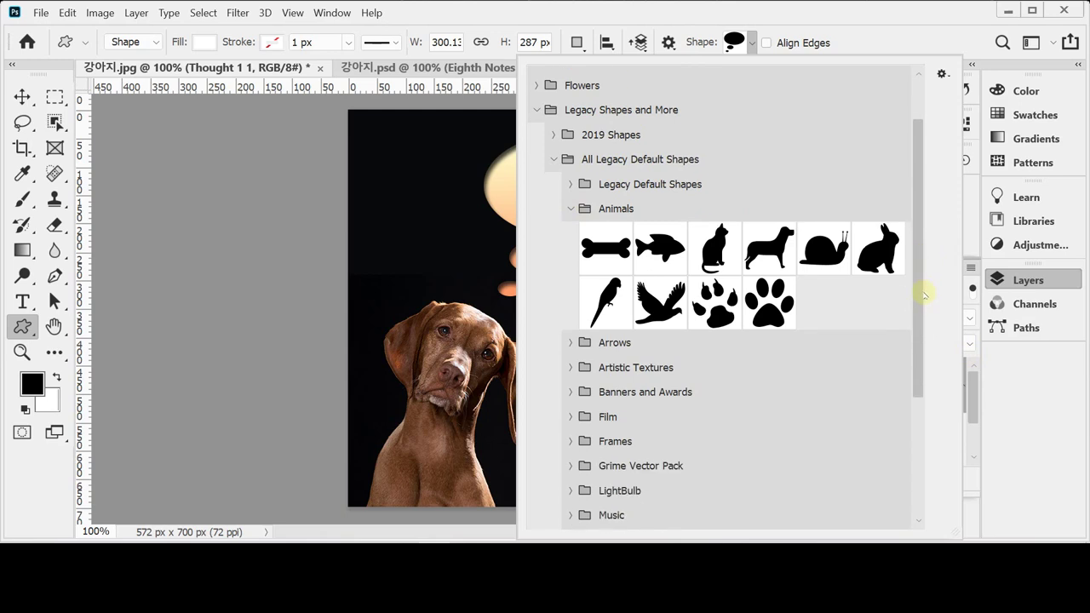
click(606, 255)
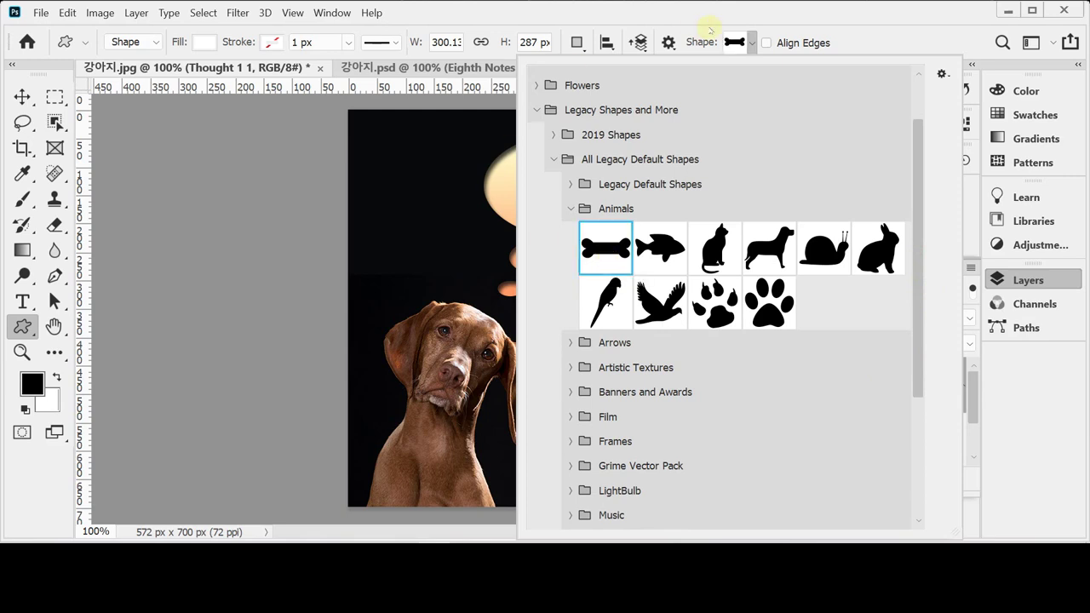
click(698, 18)
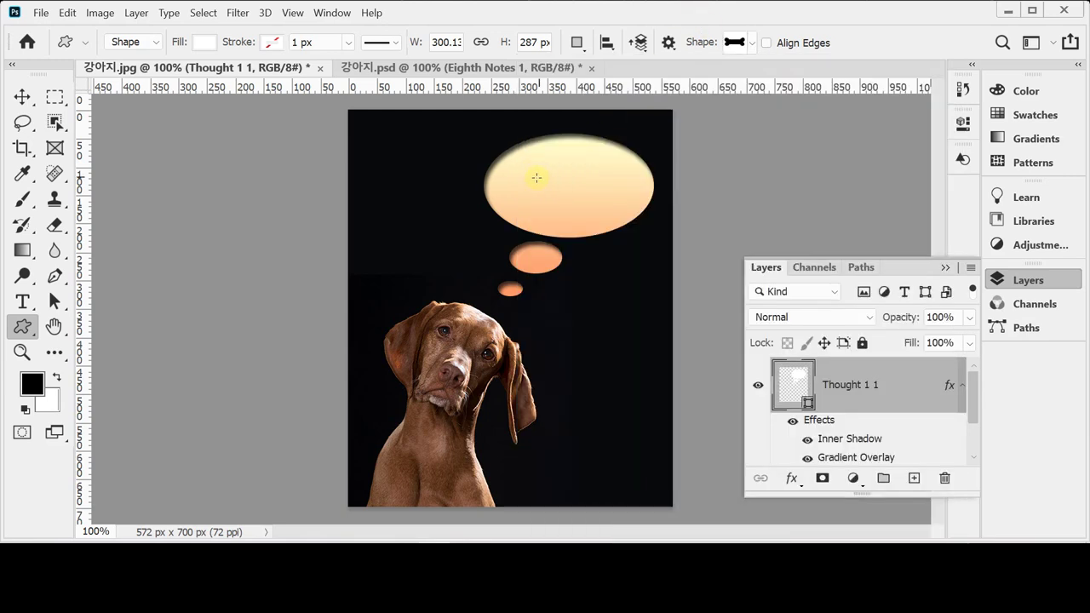
drag(525, 176, 655, 215)
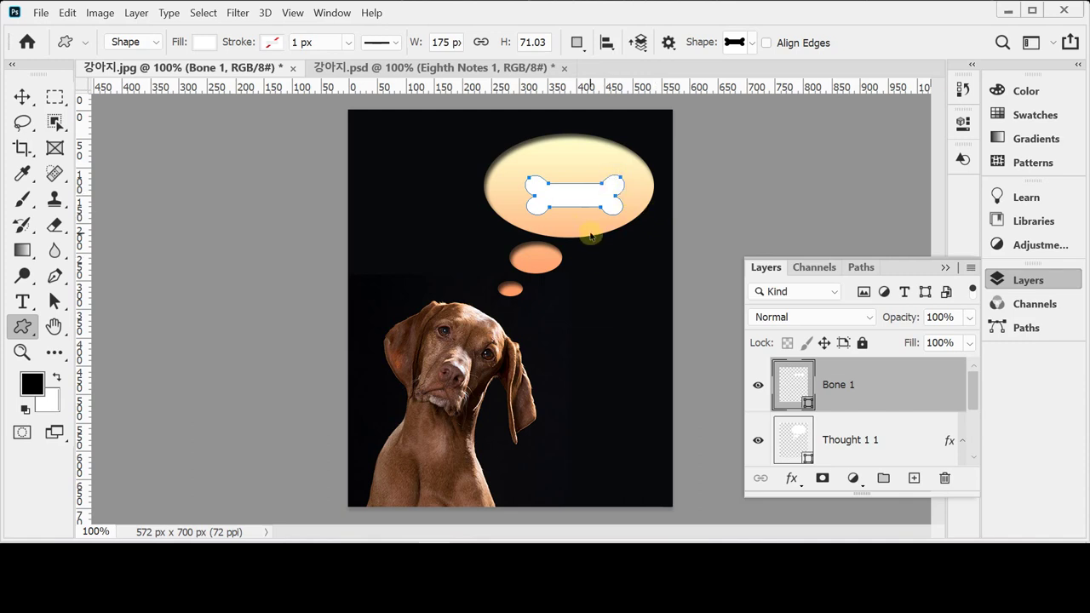
- Rotate the bone clockwise by about 8.7° and centre it within the large oval
key(ctrl+t)
mouse_move(598, 207)
mouse_down()
mouse_move(592, 193)
mouse_move(639, 173)
mouse_move(611, 194)
mouse_up()
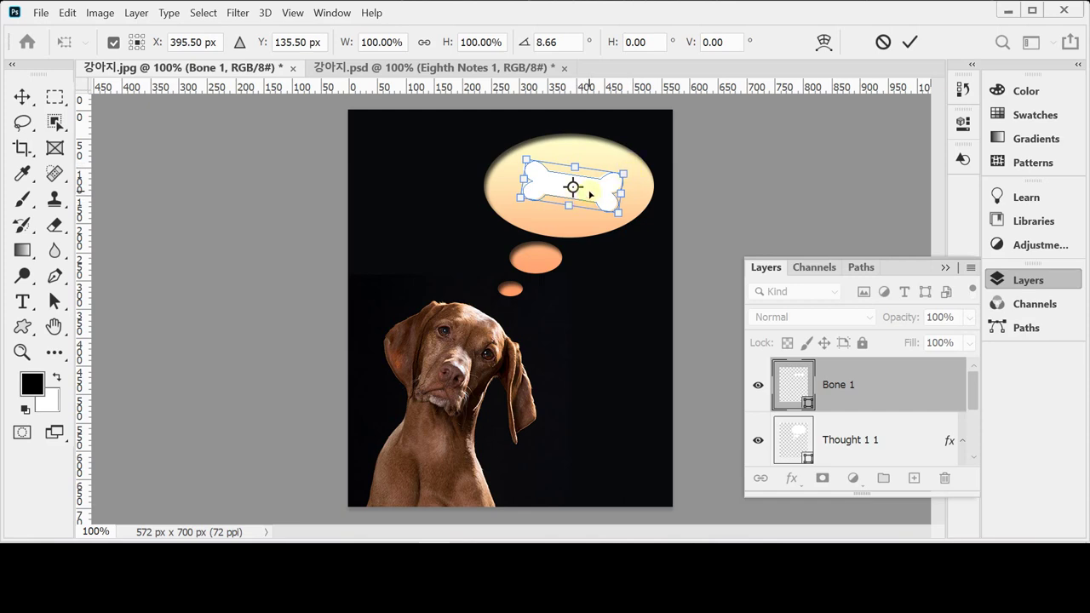
drag(589, 195, 592, 196)
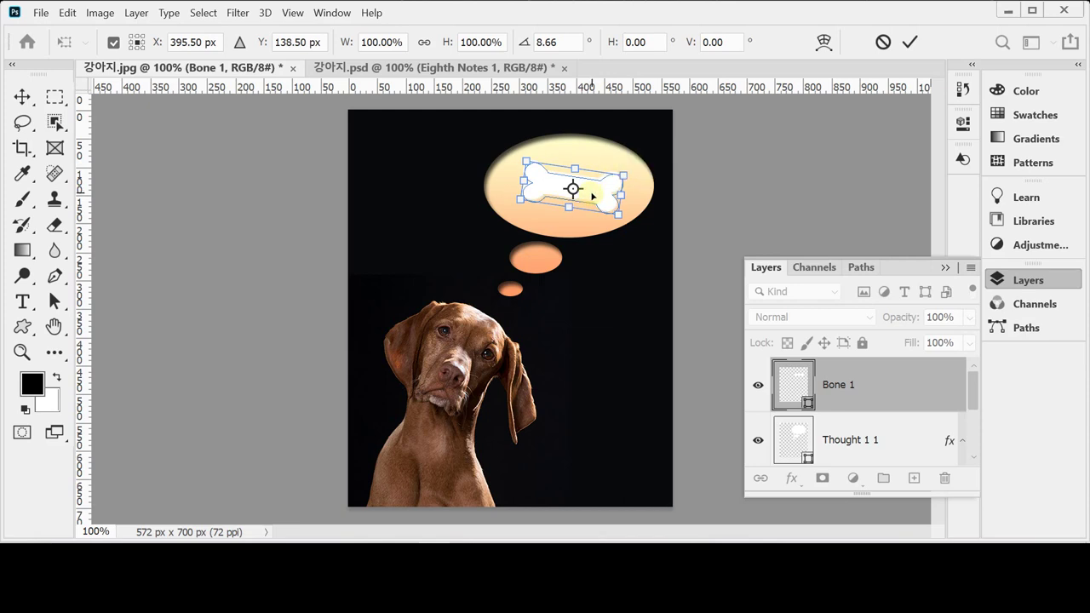
key(Return)
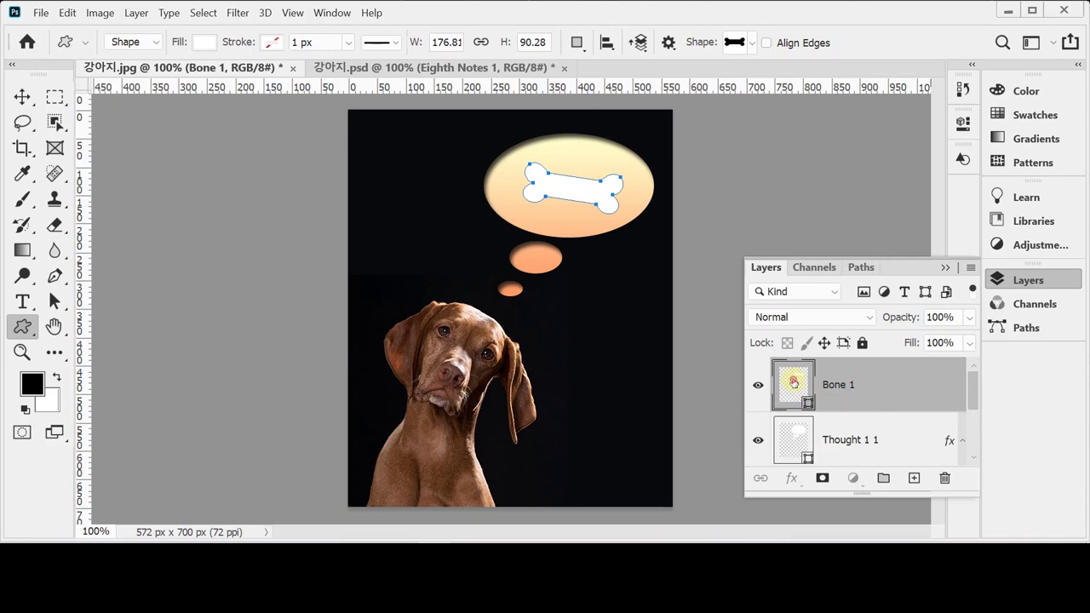
- Accept white, hex ffffff, as the bone shape's fill colour
double_click(794, 383)
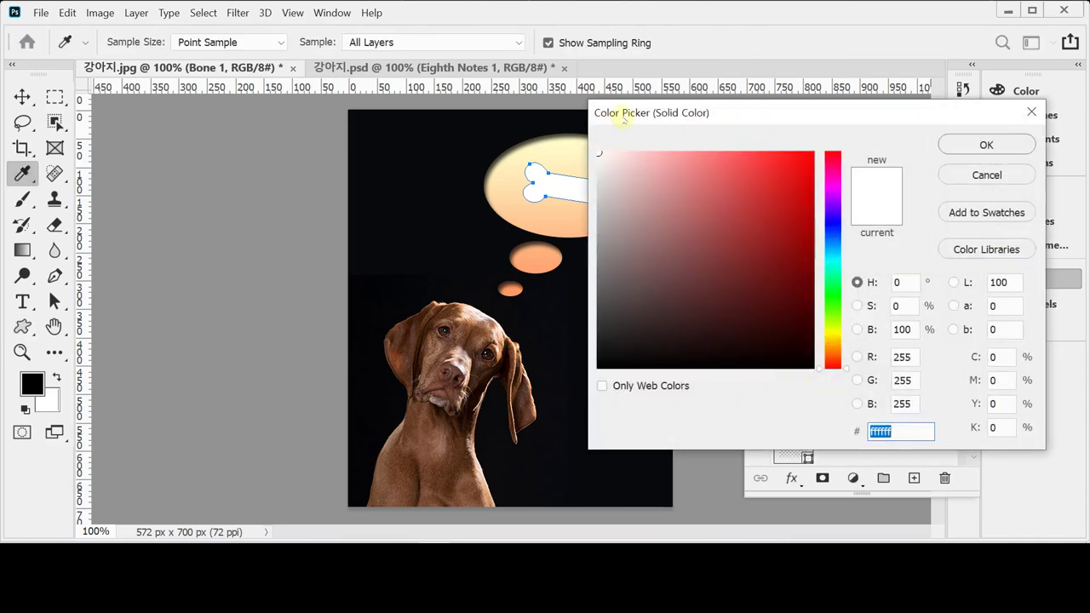
drag(631, 114, 688, 127)
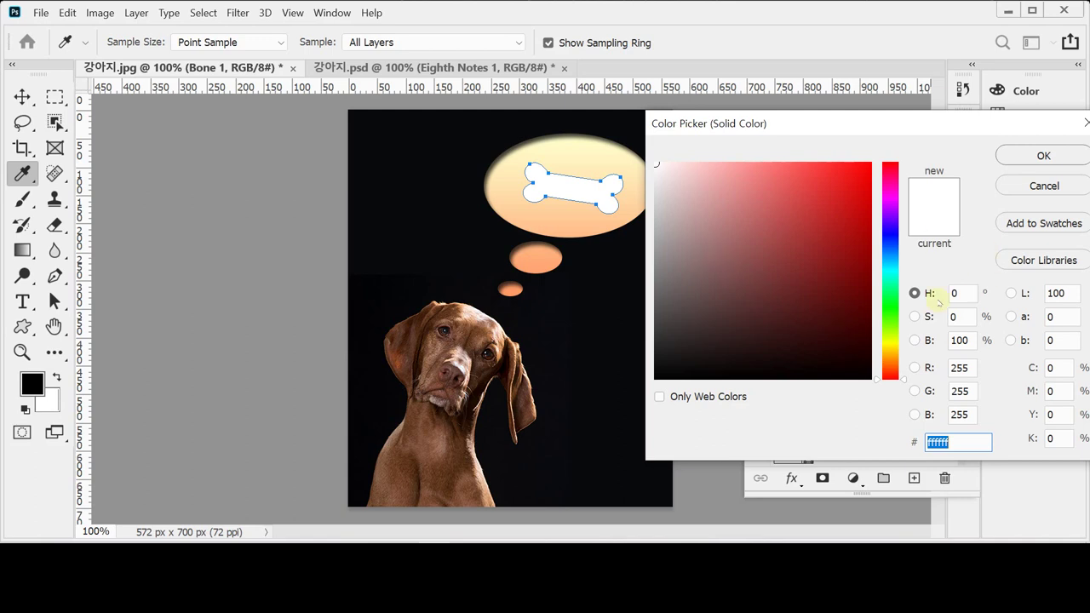
click(966, 444)
click(662, 170)
drag(649, 155, 649, 160)
click(956, 441)
click(1044, 157)
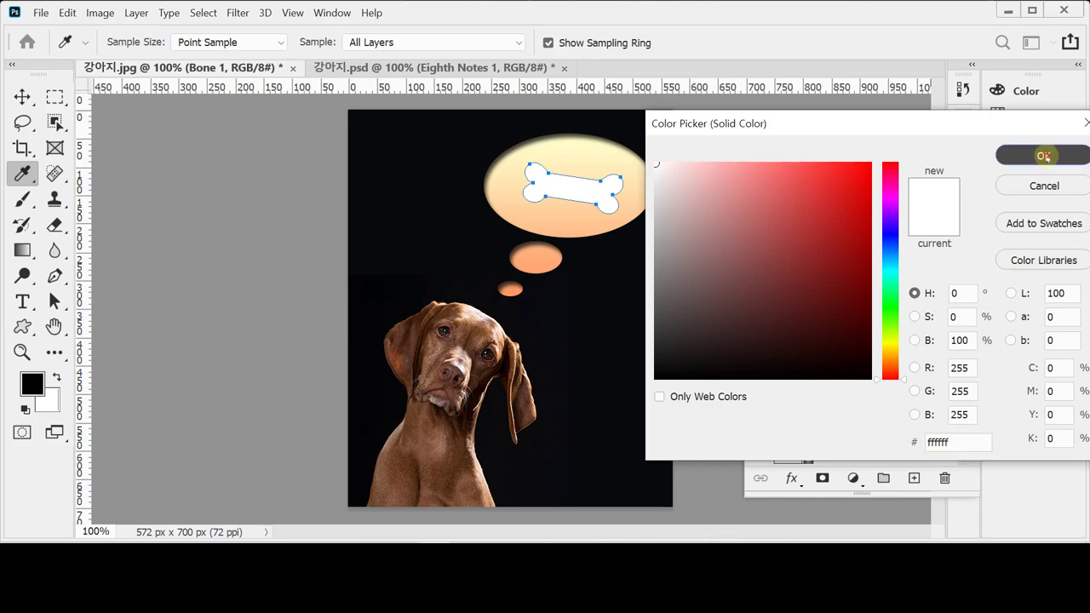
click(1044, 162)
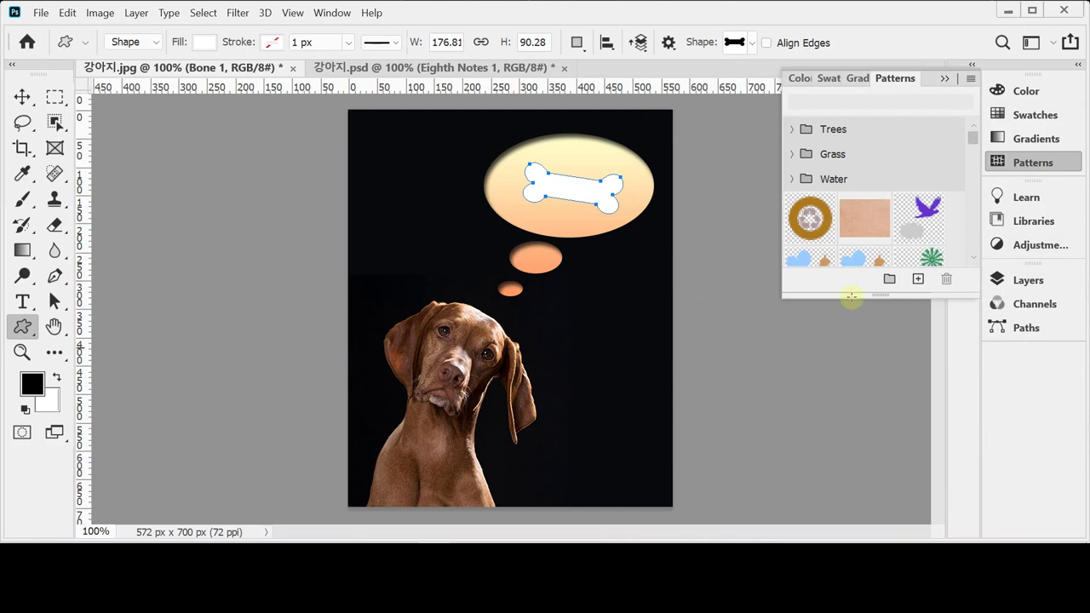
click(1074, 162)
click(1028, 281)
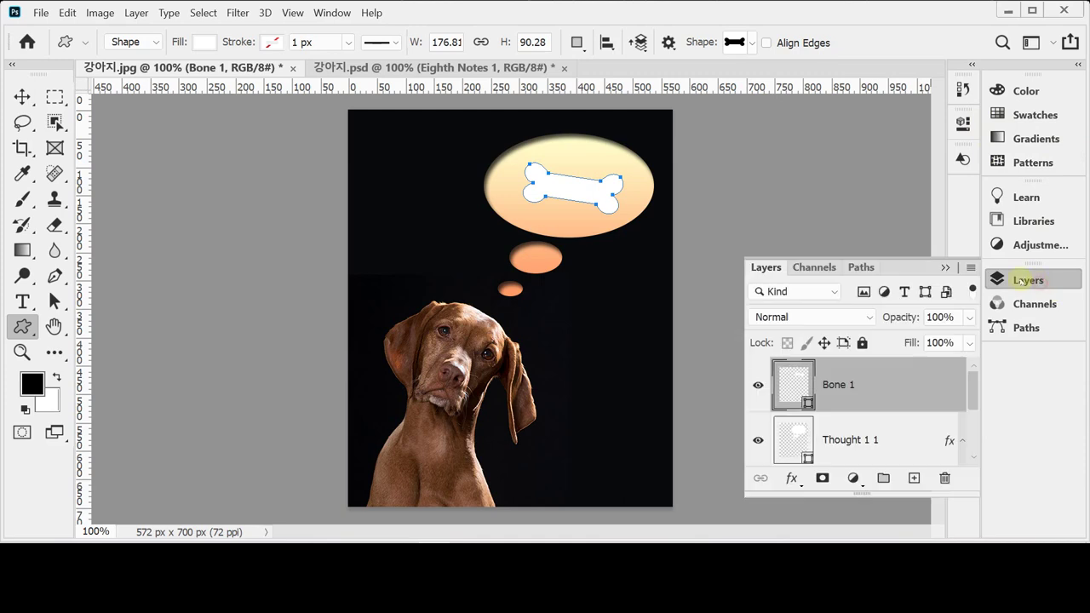
- Add a Bevel & Emboss effect to the bone layer
click(793, 480)
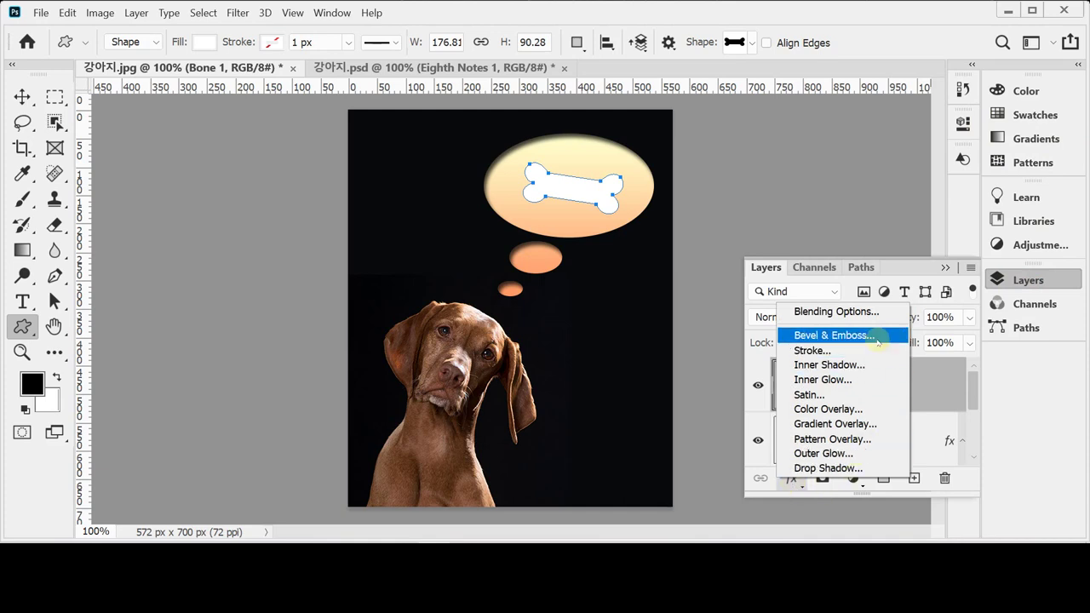
click(877, 337)
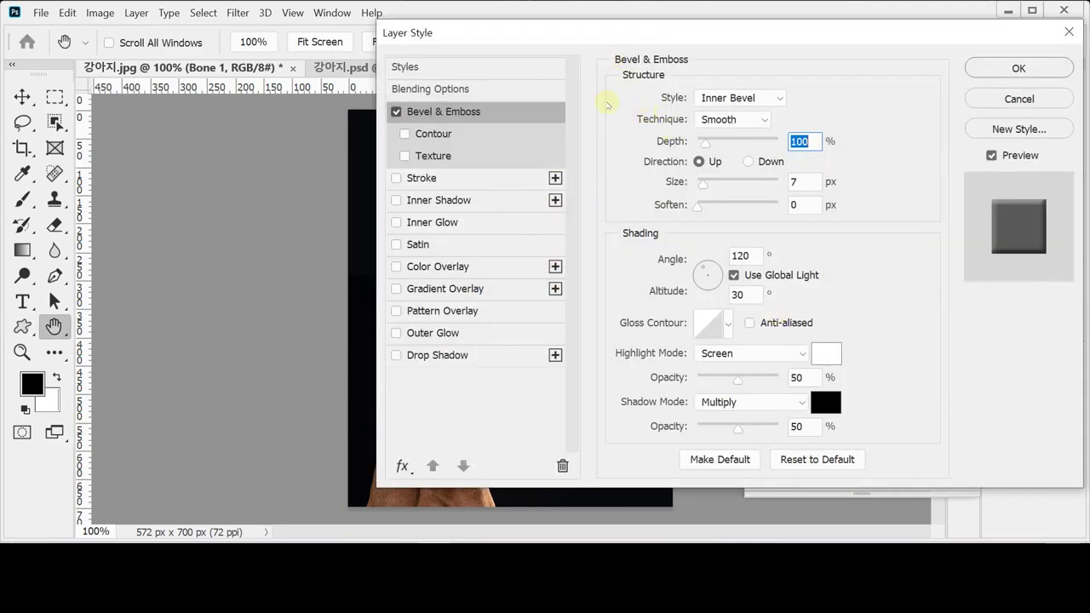
drag(532, 30, 706, 48)
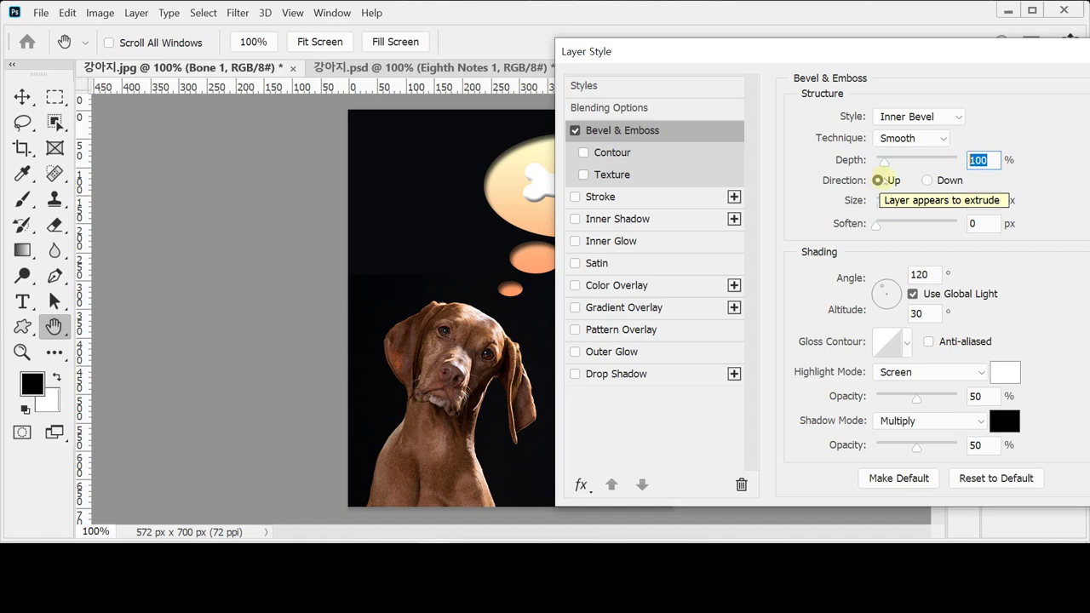
- Try the bevel's Down direction, return it to Up, and set its size to 12 px
click(927, 180)
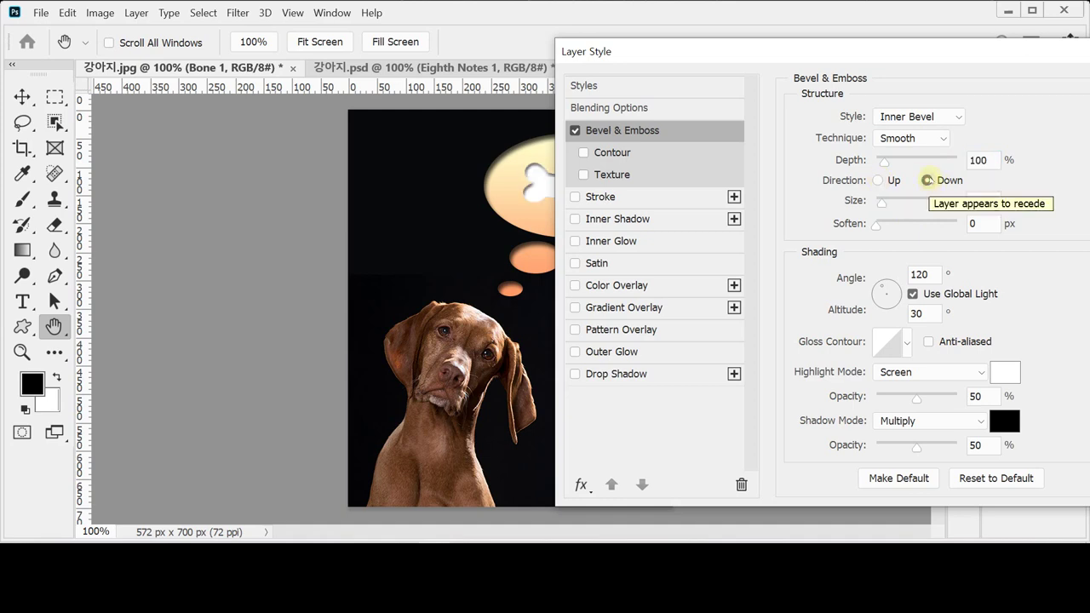
drag(777, 46, 804, 41)
click(904, 177)
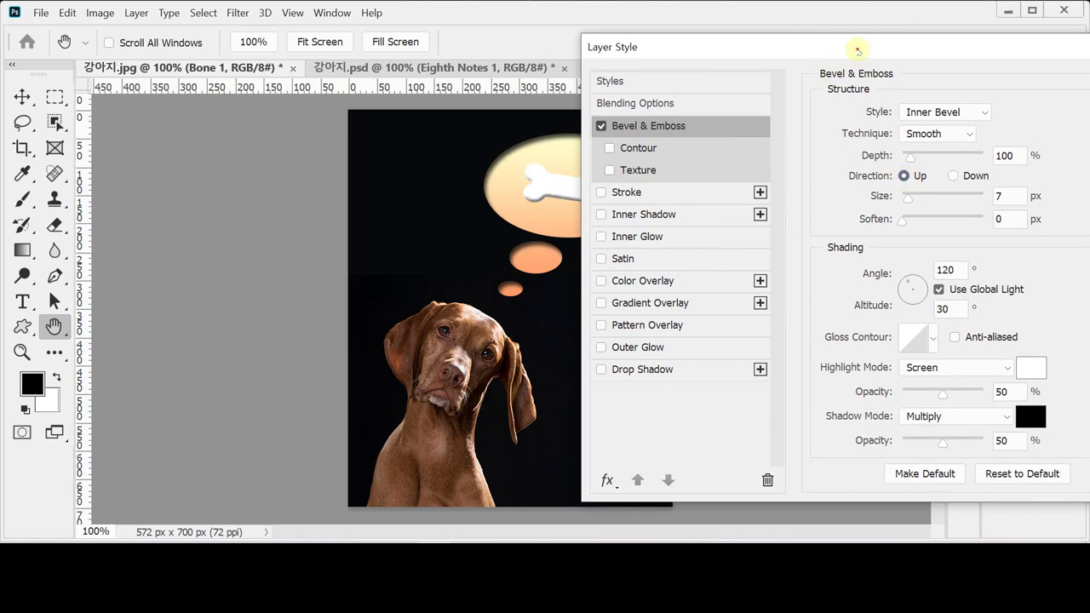
drag(859, 51, 838, 51)
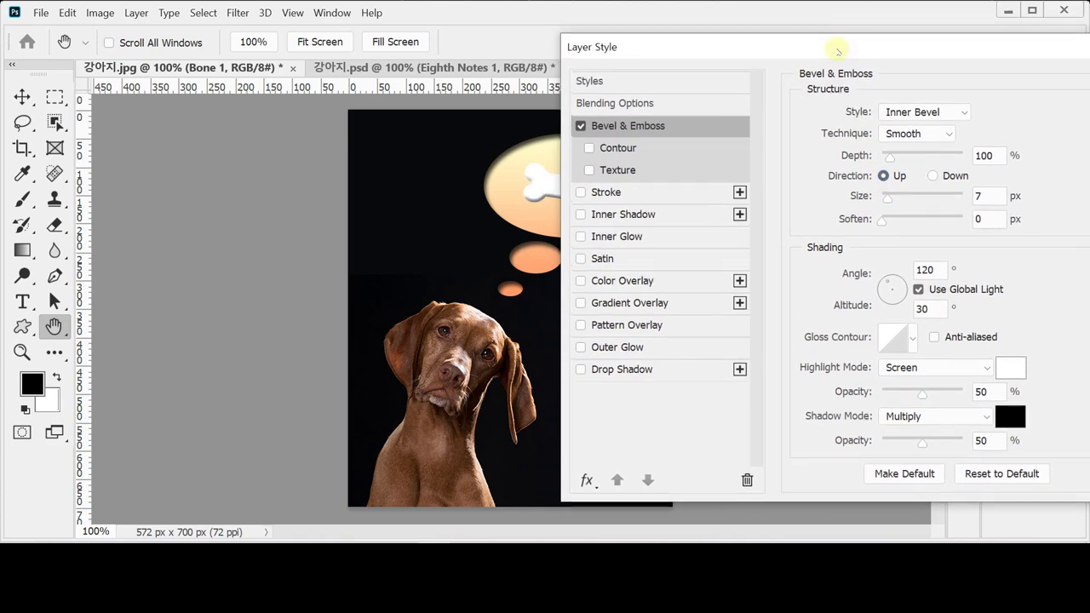
double_click(984, 197)
text(12)
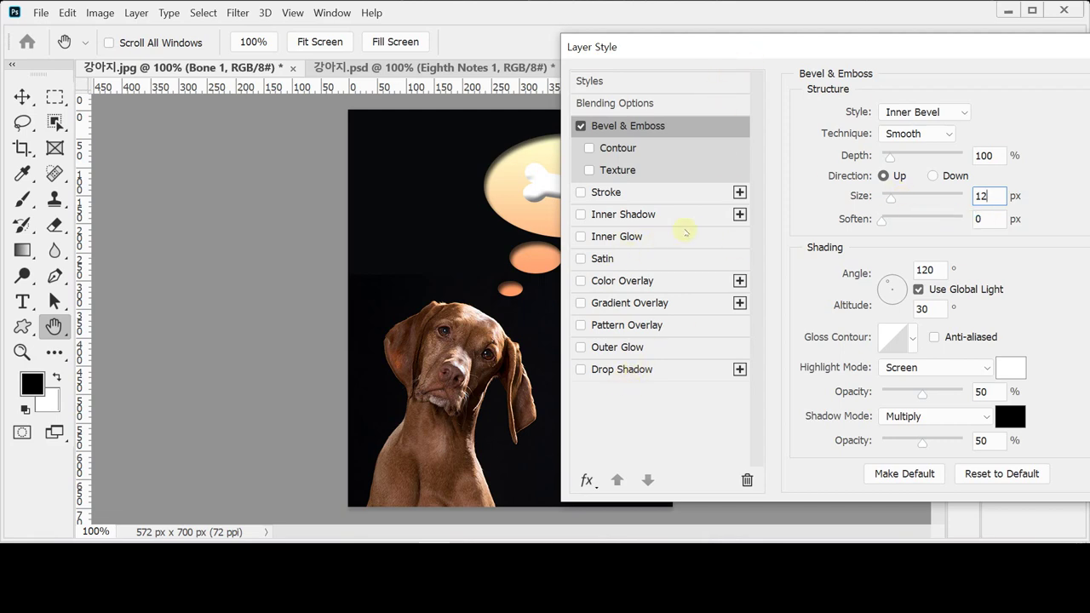
- Add a Stroke effect to the bone with a size of 7 px
click(615, 194)
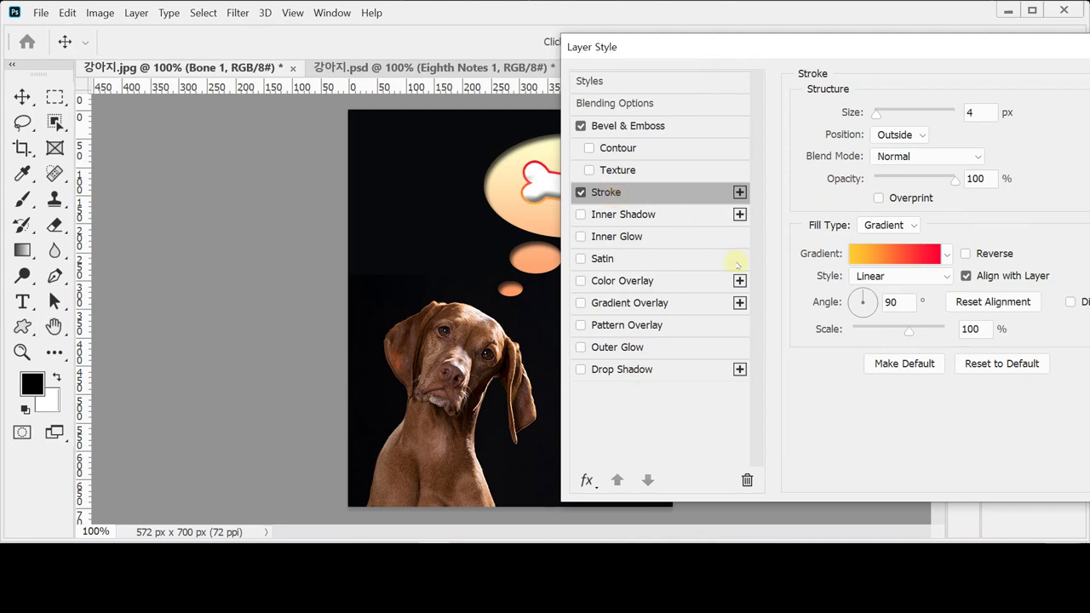
click(981, 118)
text(7)
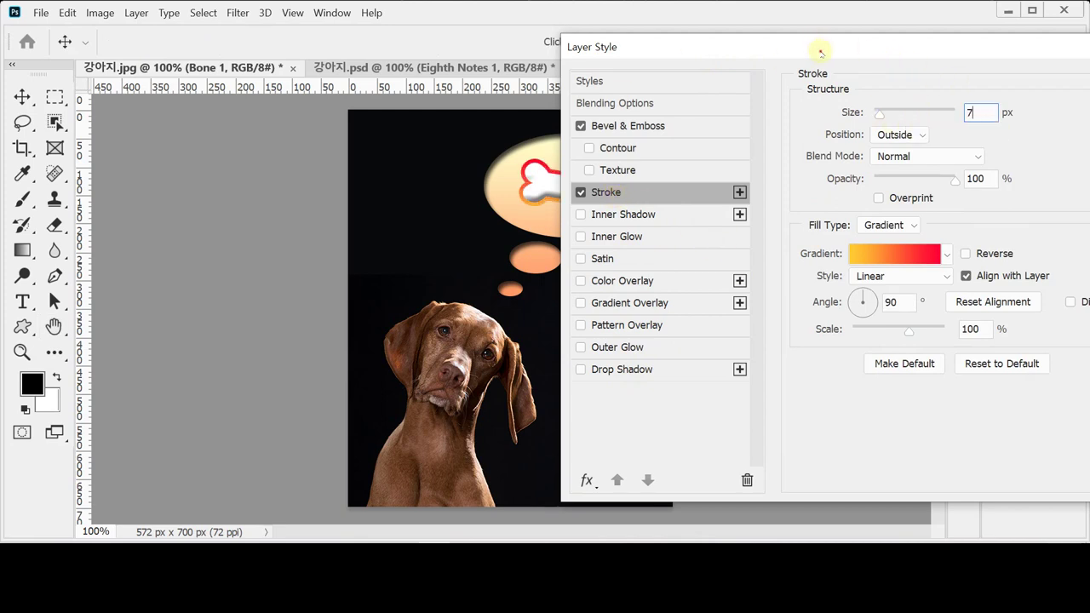
drag(820, 50, 838, 44)
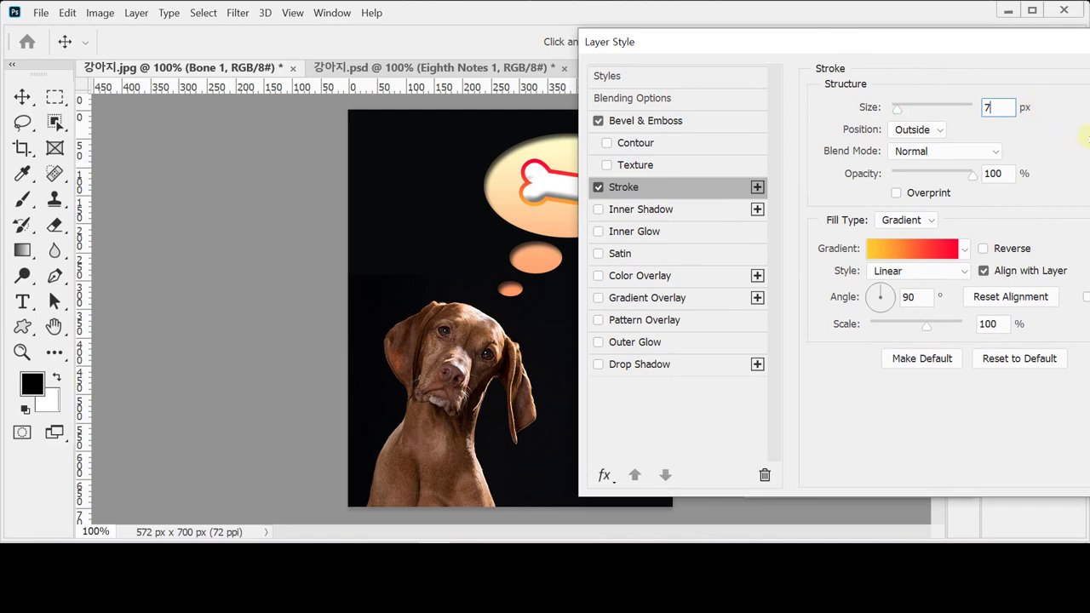
- Set the starting colour stop of the bone's stroke gradient to hex fc0
click(911, 248)
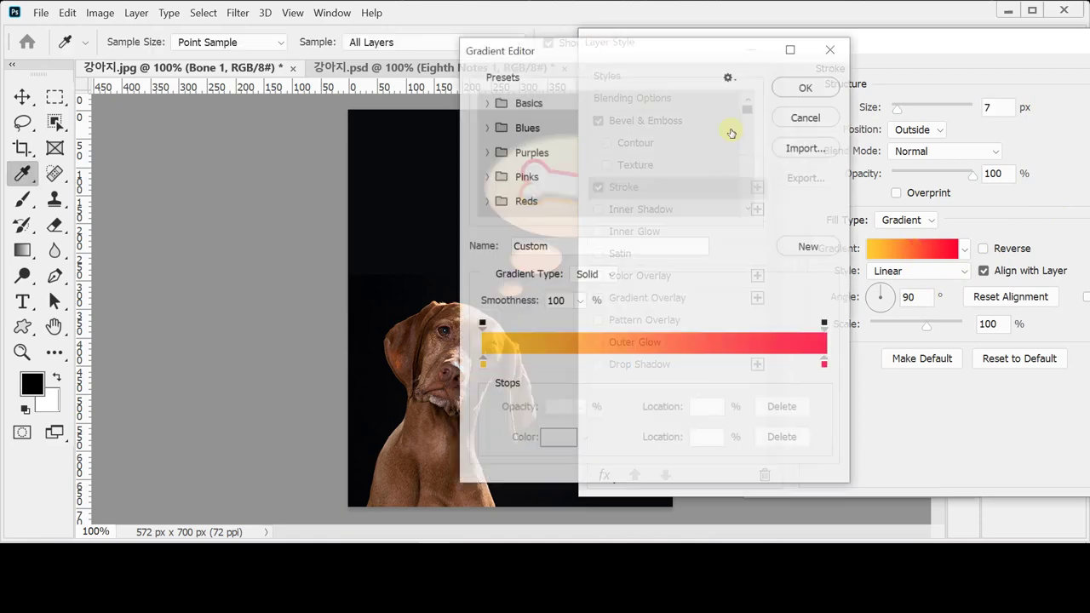
drag(584, 54, 703, 49)
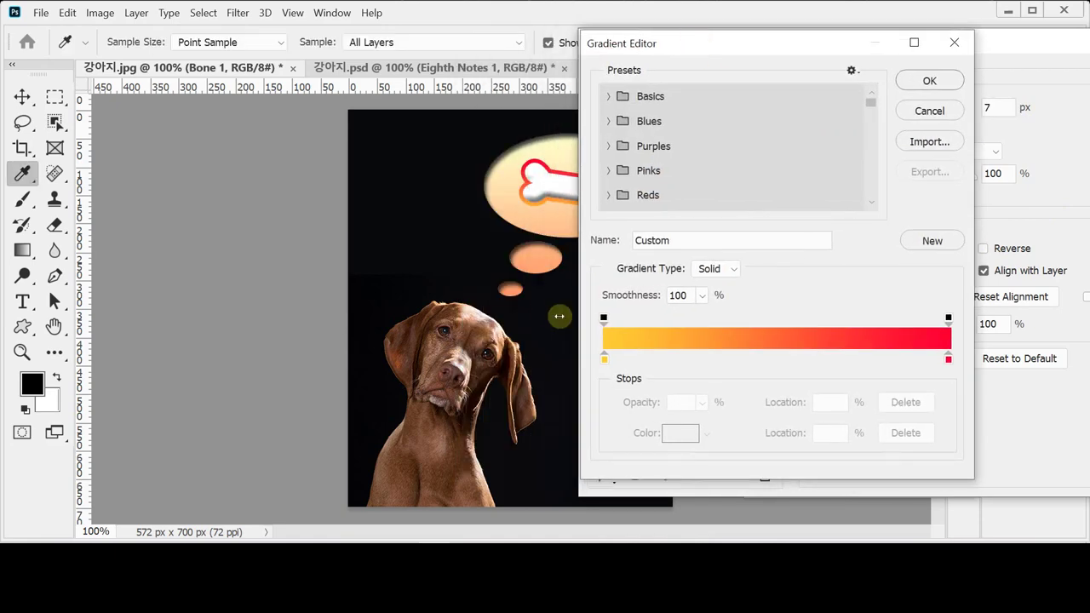
click(603, 359)
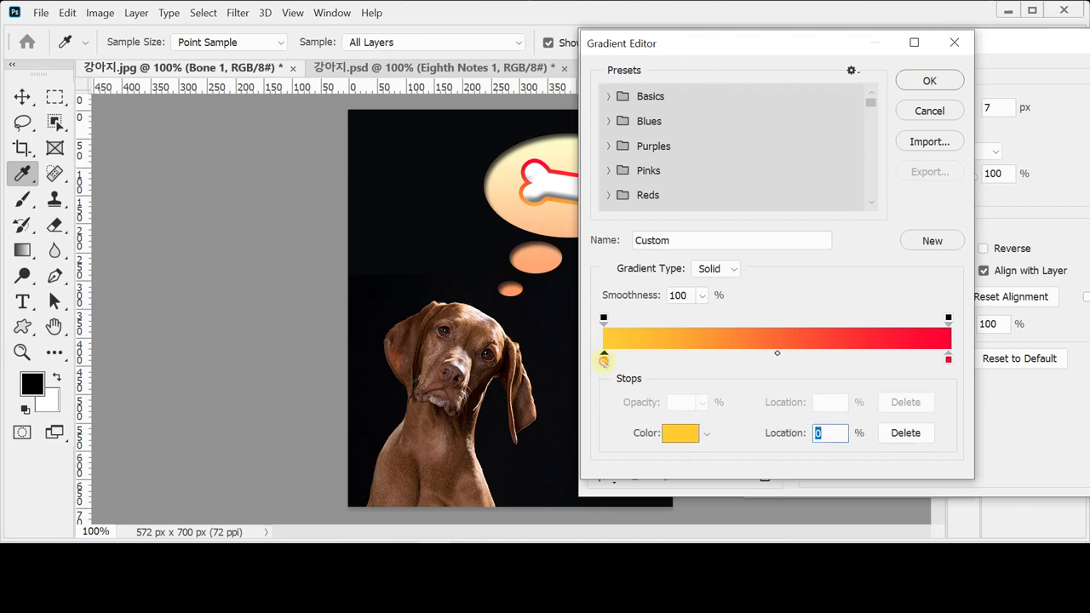
double_click(603, 360)
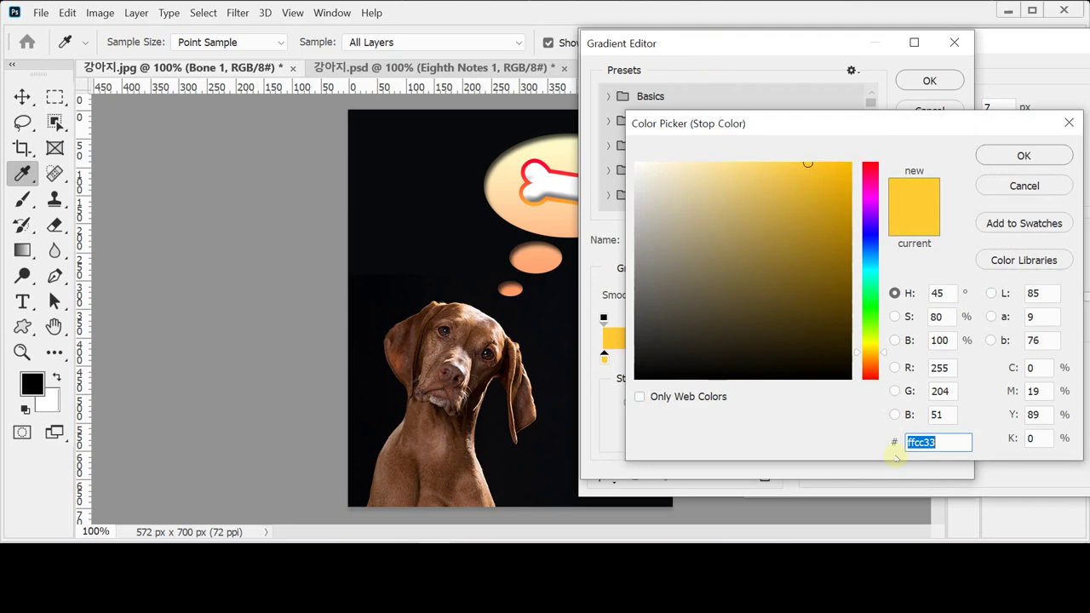
text(fc0)
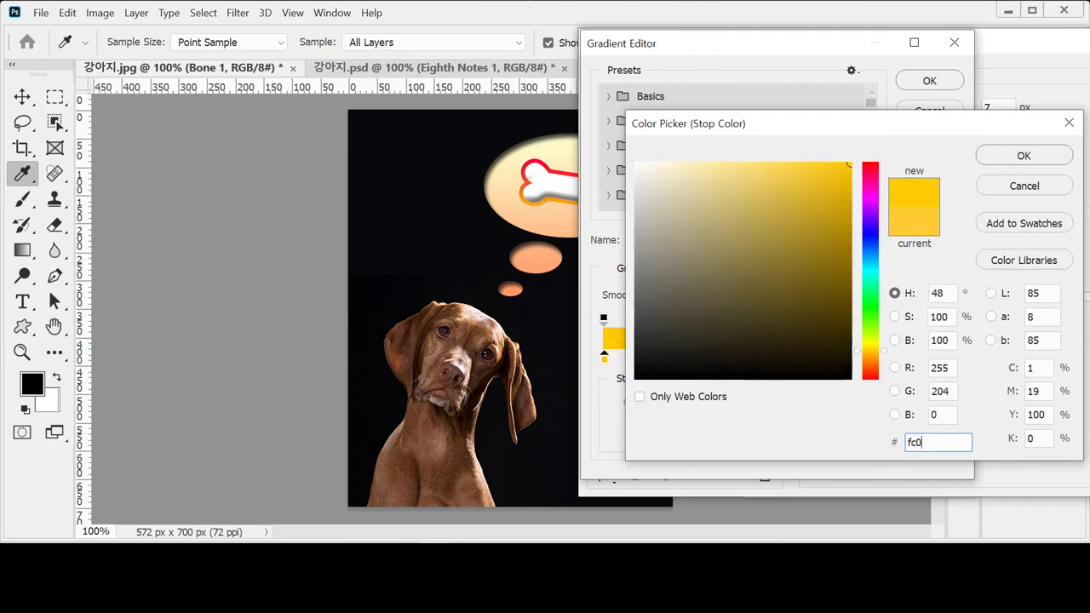
key(Return)
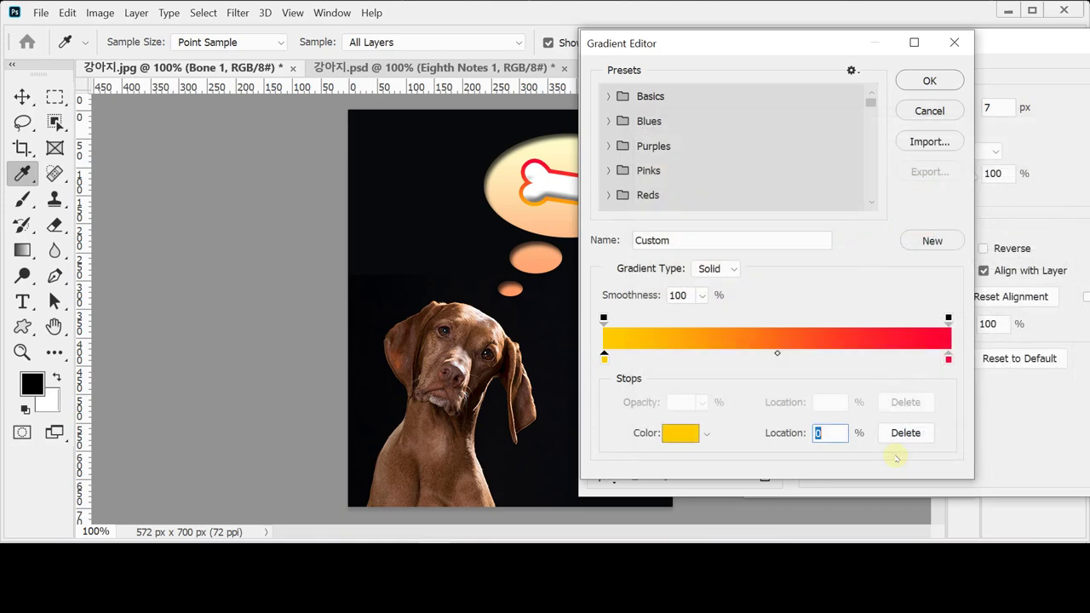
- Set the end colour stop of the bone's stroke gradient to hex f60 and accept the gradient
double_click(948, 361)
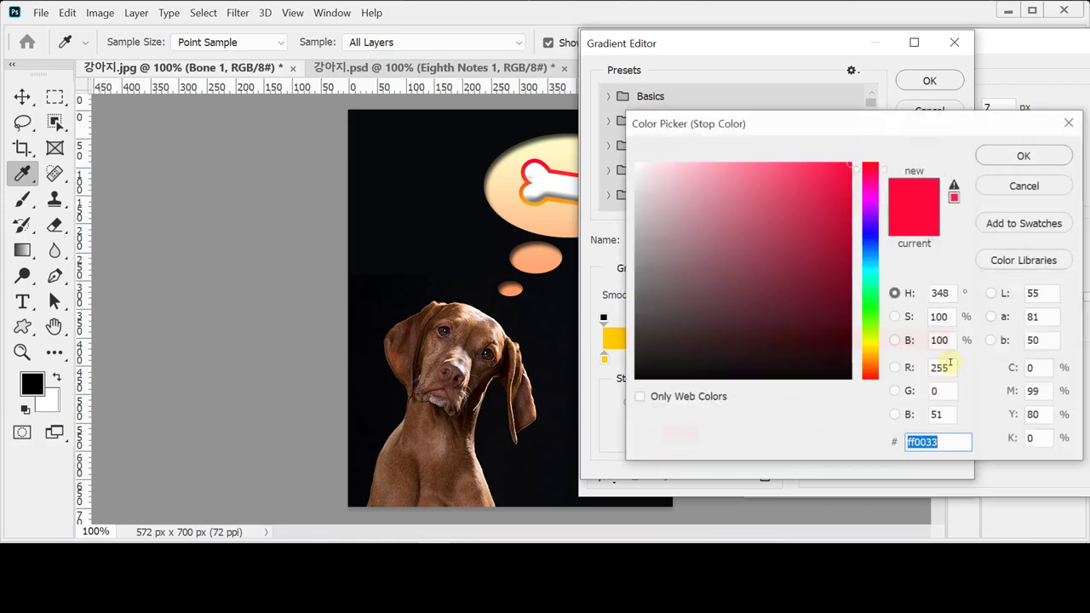
text(f60)
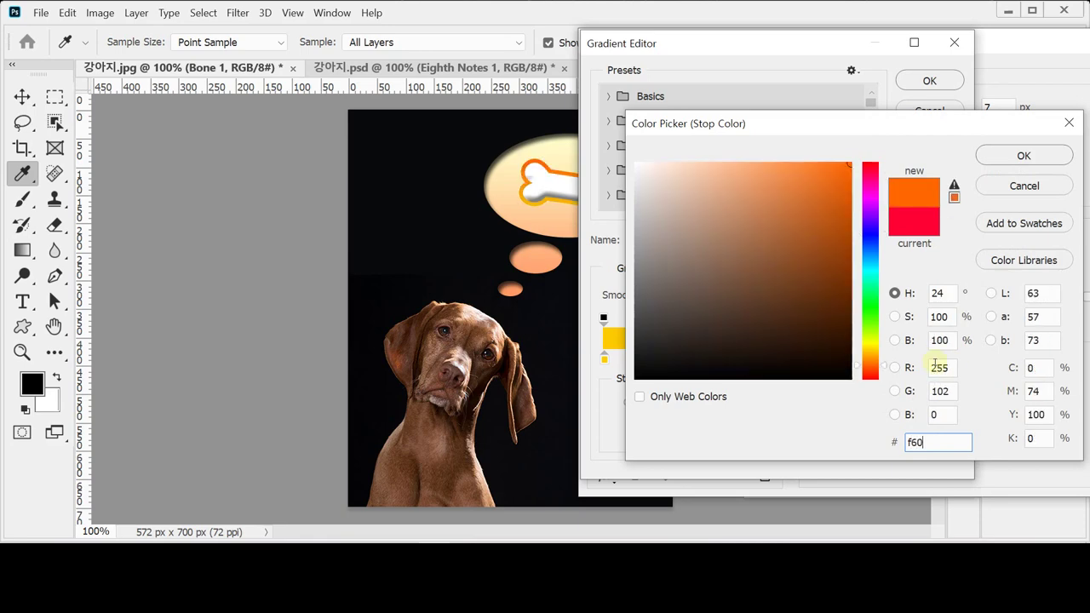
key(Return)
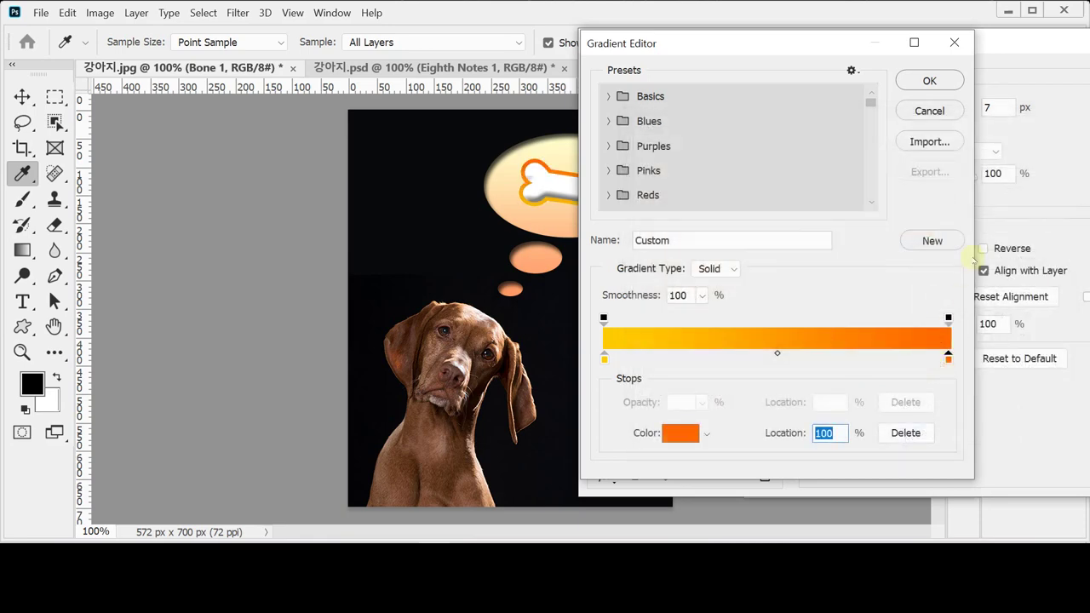
click(919, 87)
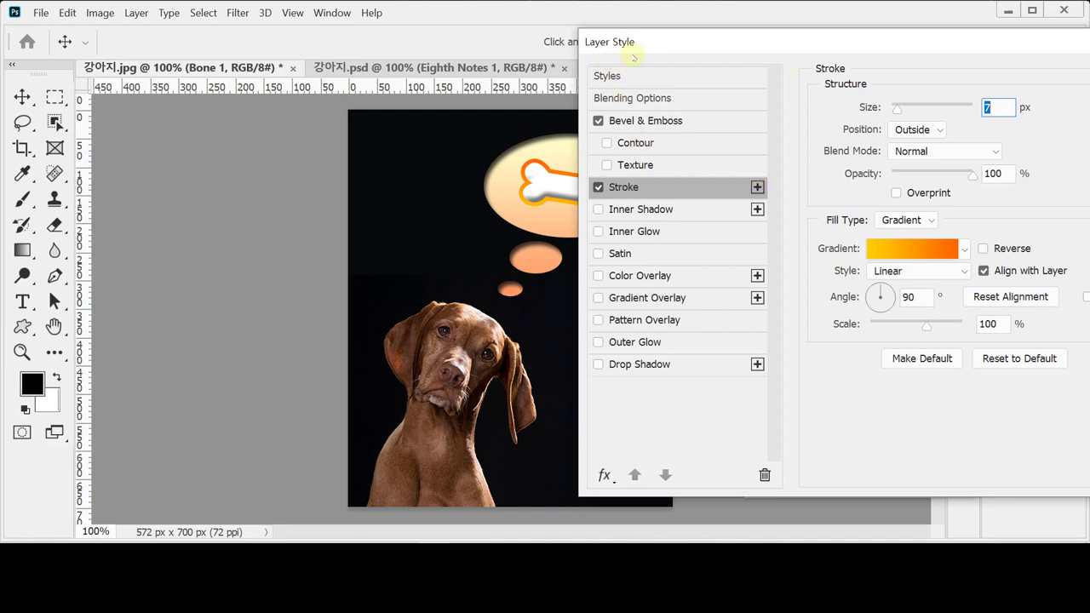
- Set the stroke gradient's angle to 0° and apply the bone's layer style
double_click(918, 297)
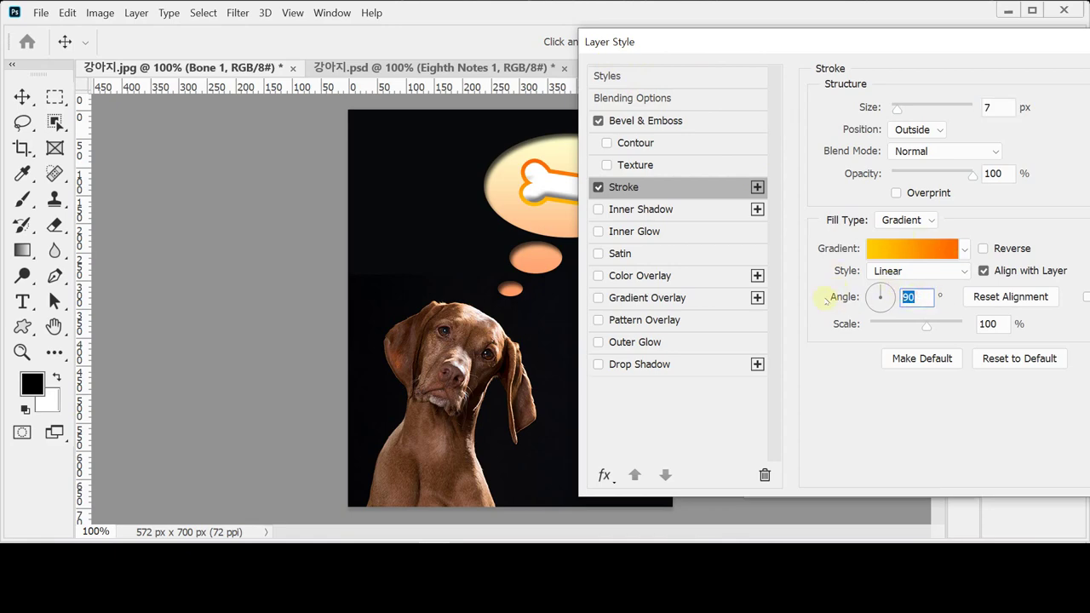
text(0)
key(Return)
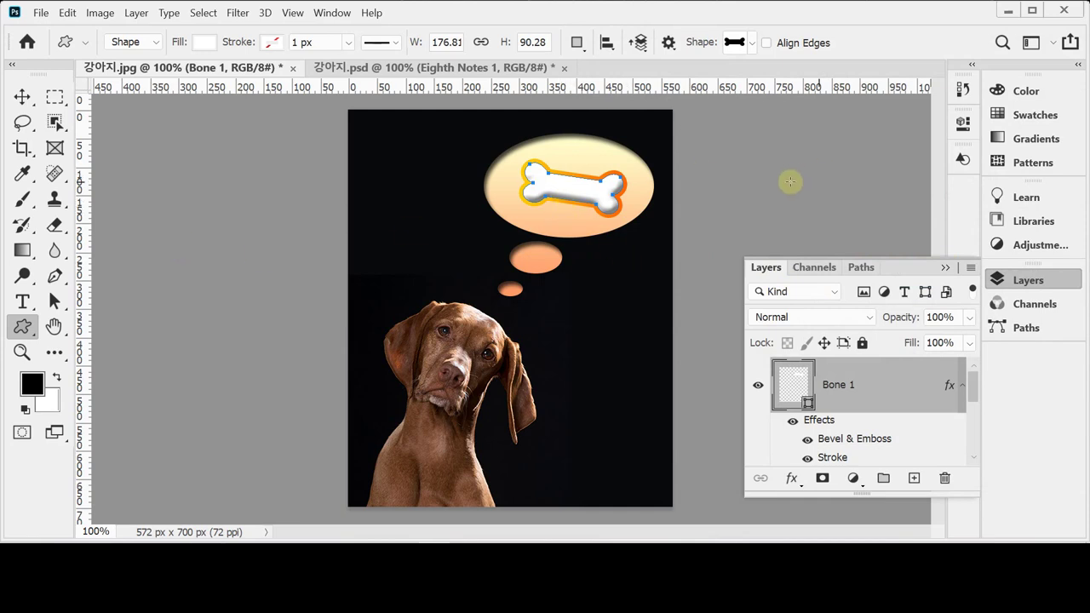
- Choose the beamed eighth notes from the legacy Music shapes as the custom shape
click(753, 42)
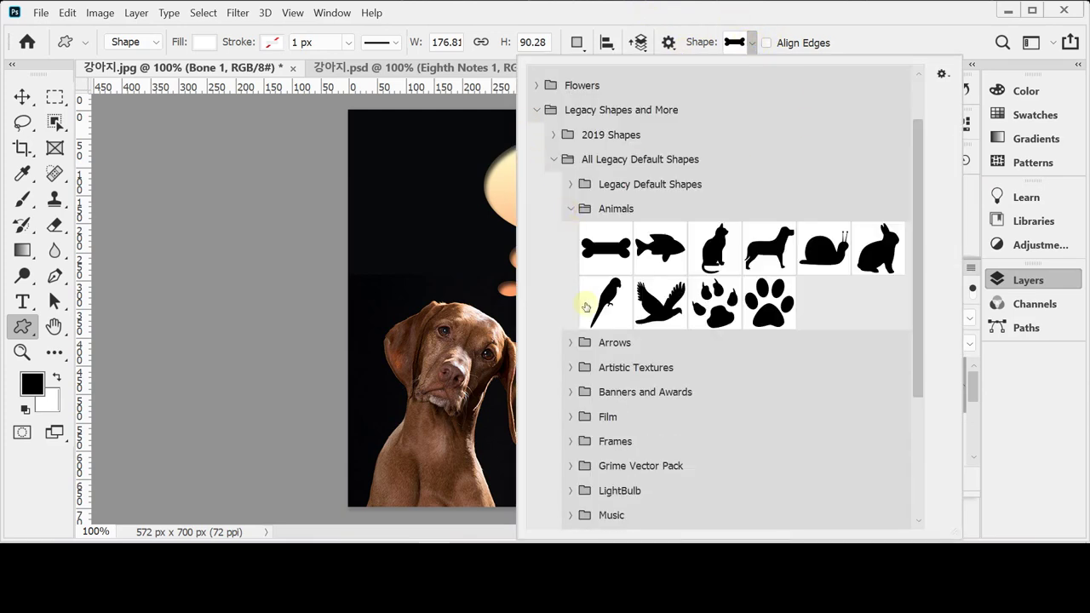
click(568, 210)
scroll(670, 355, down, 1)
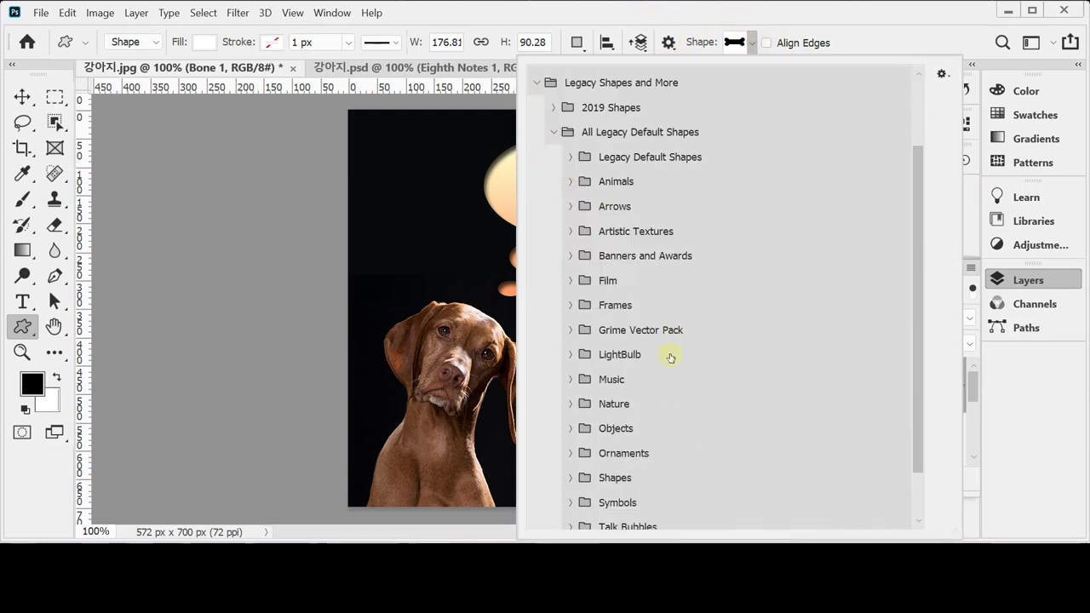
scroll(670, 356, down, 1)
scroll(669, 357, down, 1)
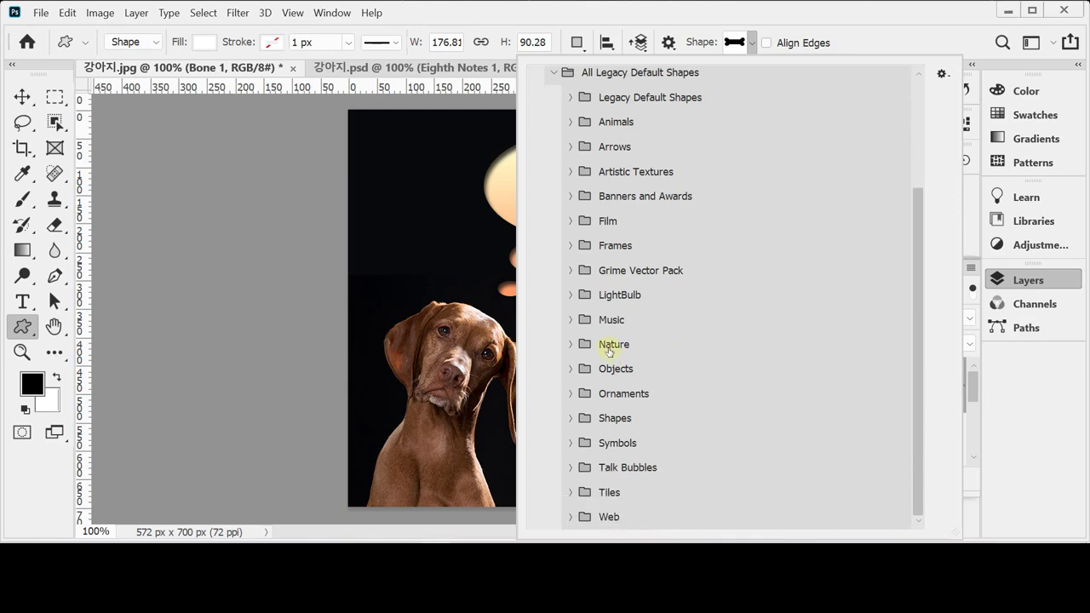
click(570, 321)
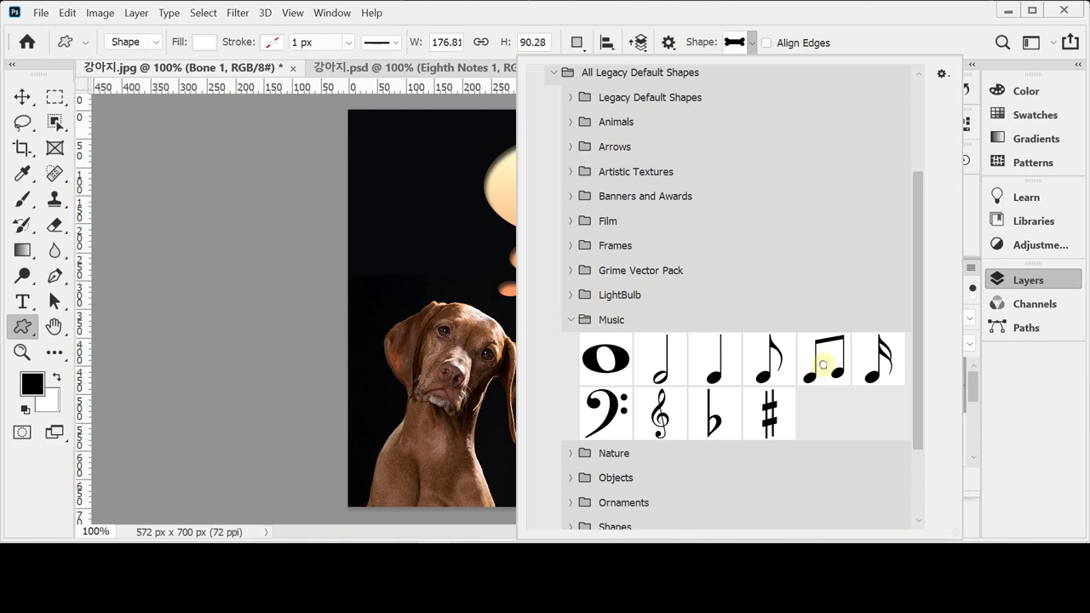
click(823, 368)
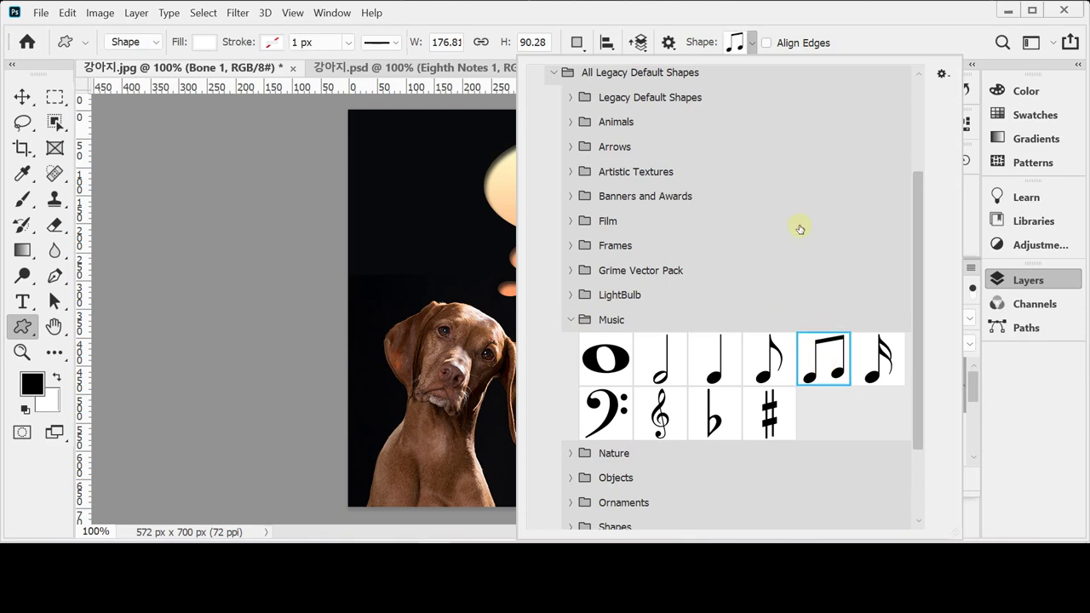
key(Return)
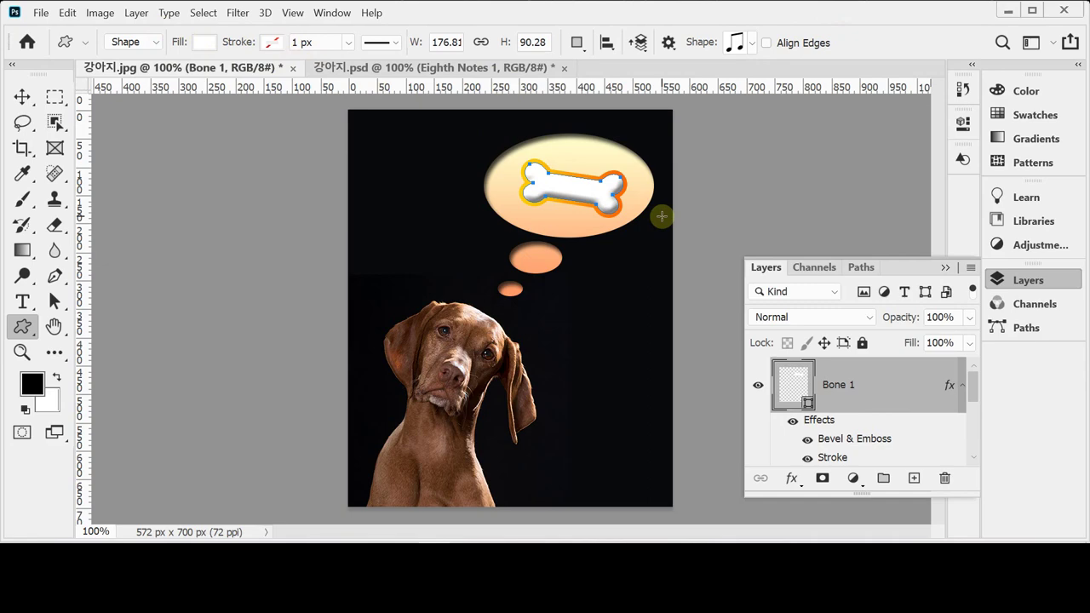
- Accept white, hex ffffff, as the fill colour before drawing the music notes
click(205, 42)
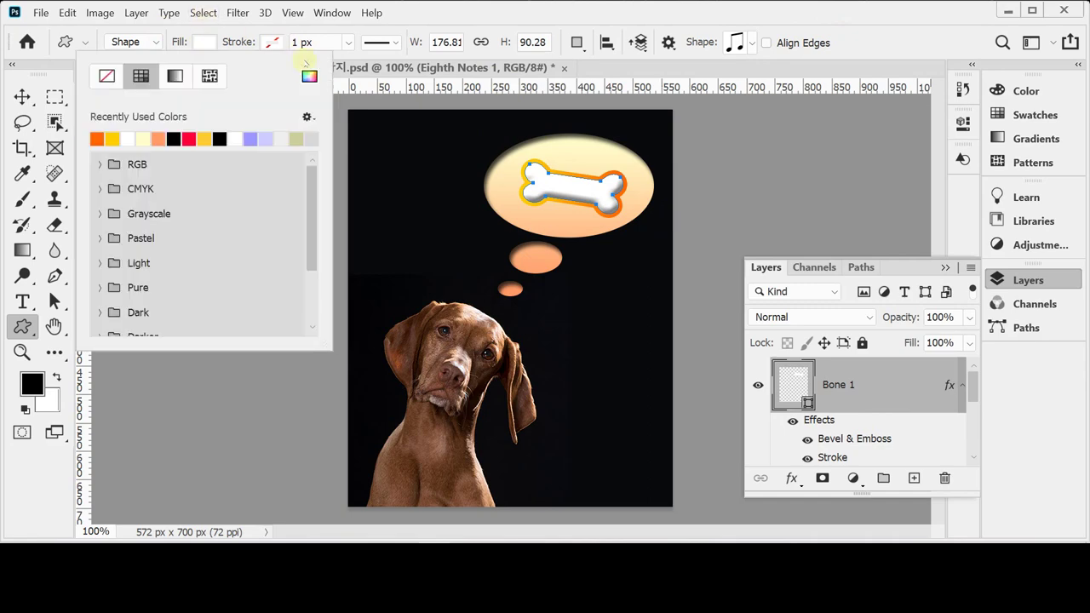
click(309, 76)
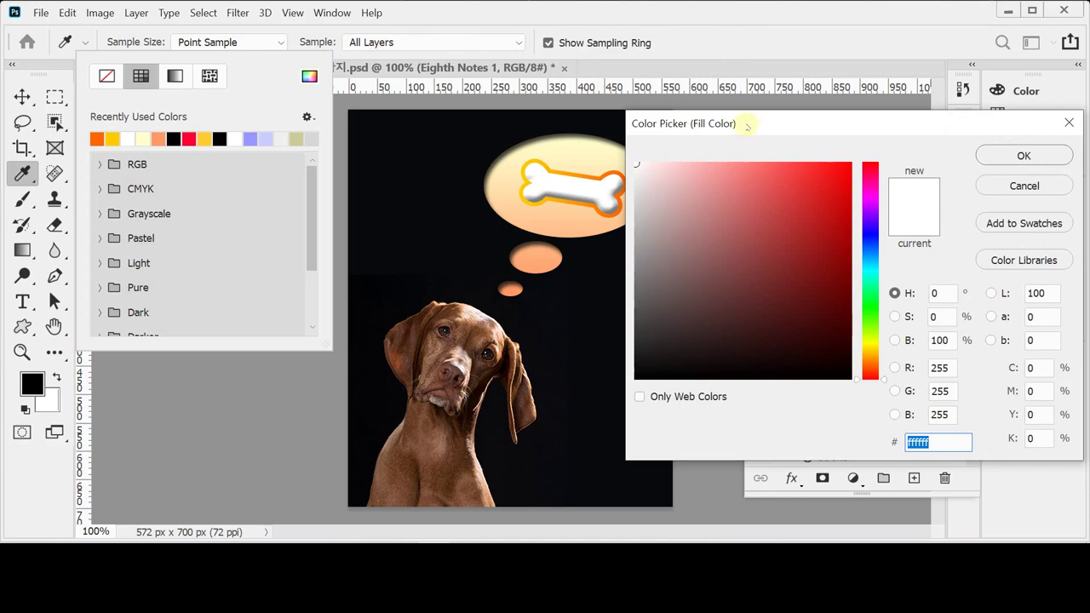
drag(747, 126, 715, 420)
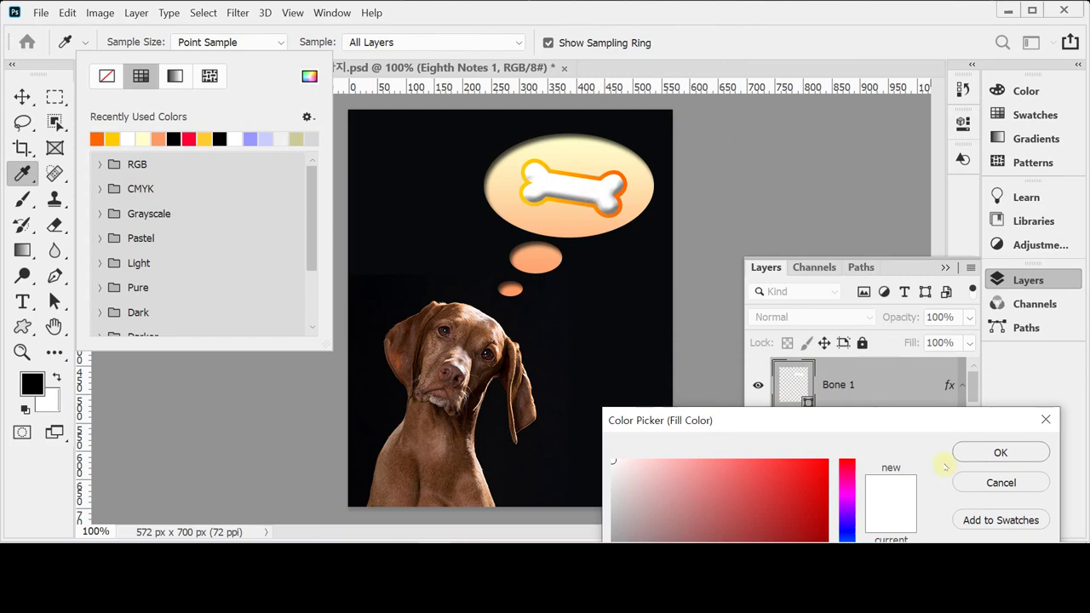
click(998, 452)
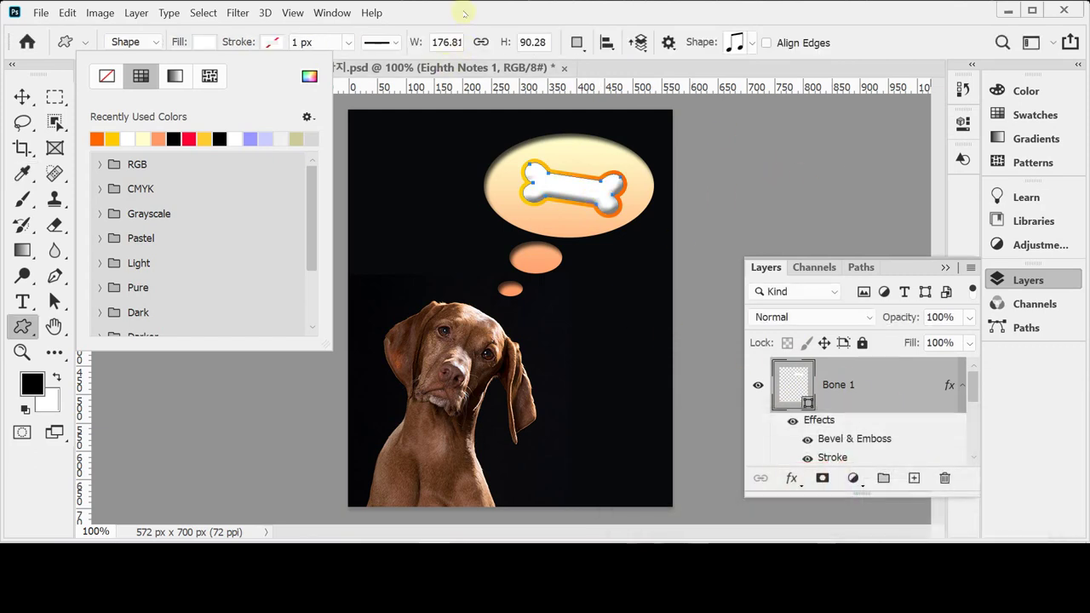
click(465, 13)
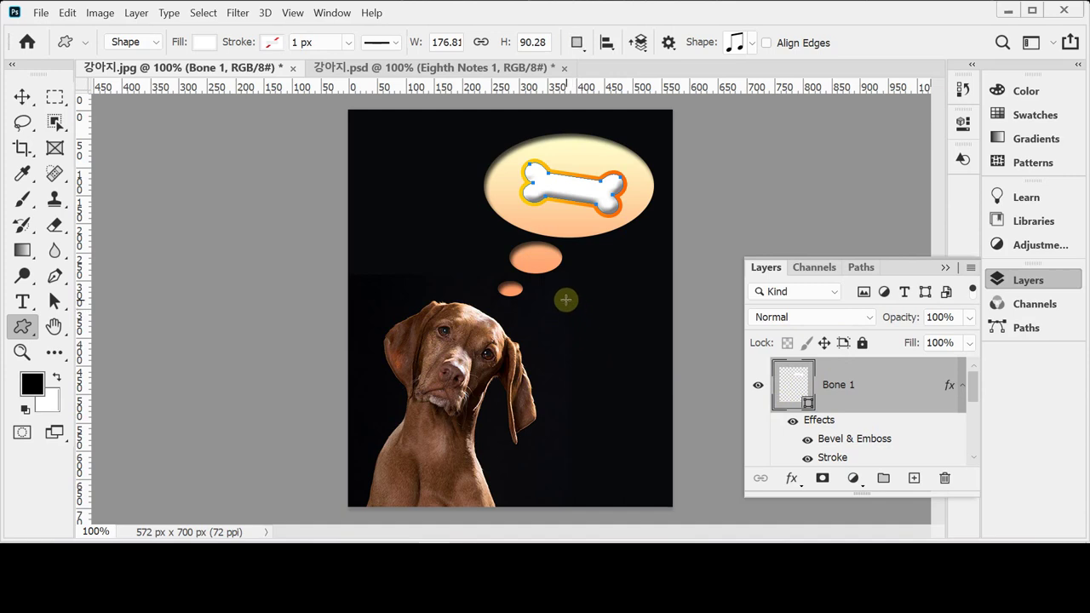
- Draw the eighth-notes shape about 102 by 120 px beside the dog's head, below the thought bubble, and fill it with hex 3ff
drag(565, 299, 623, 366)
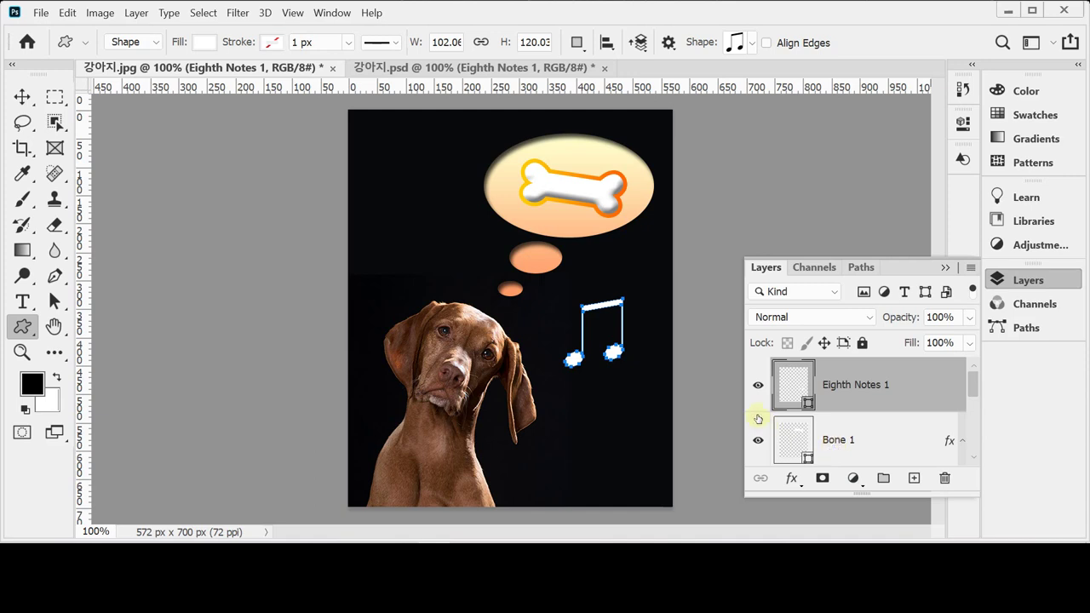
double_click(809, 388)
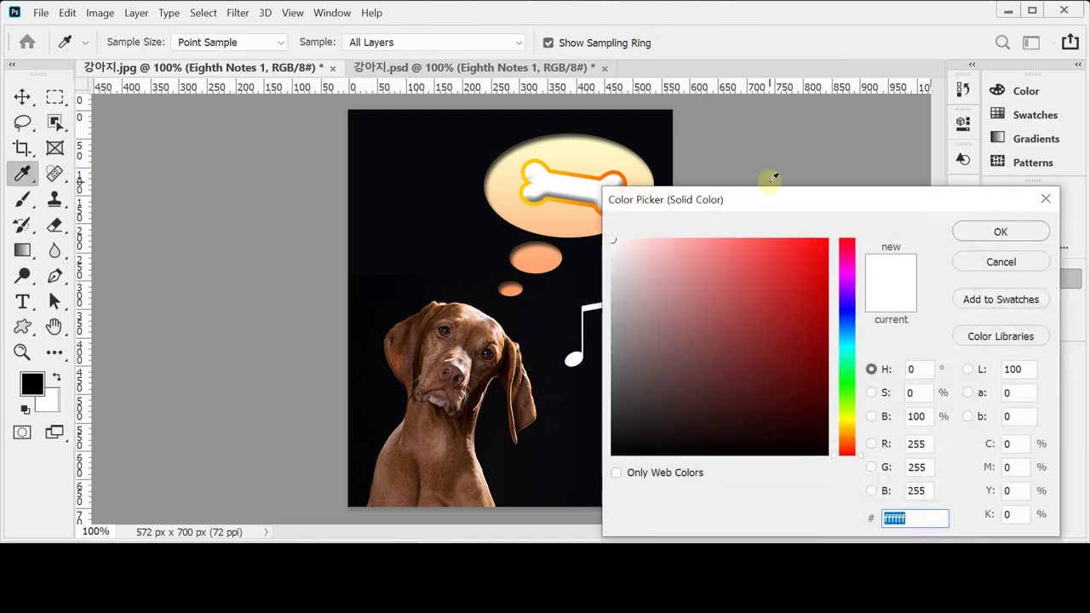
drag(739, 198, 742, 166)
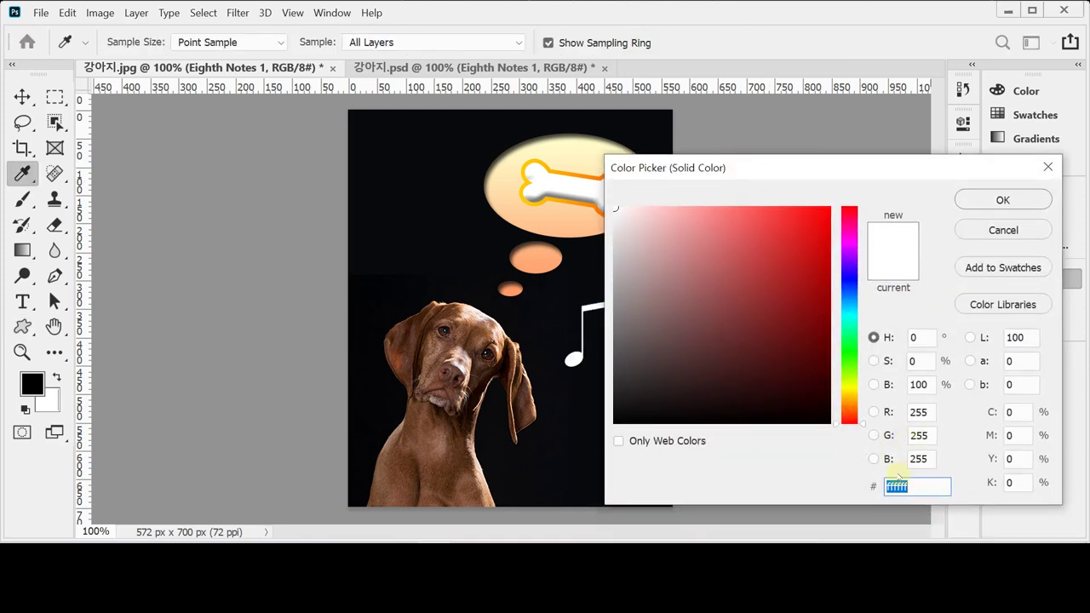
text(3ff)
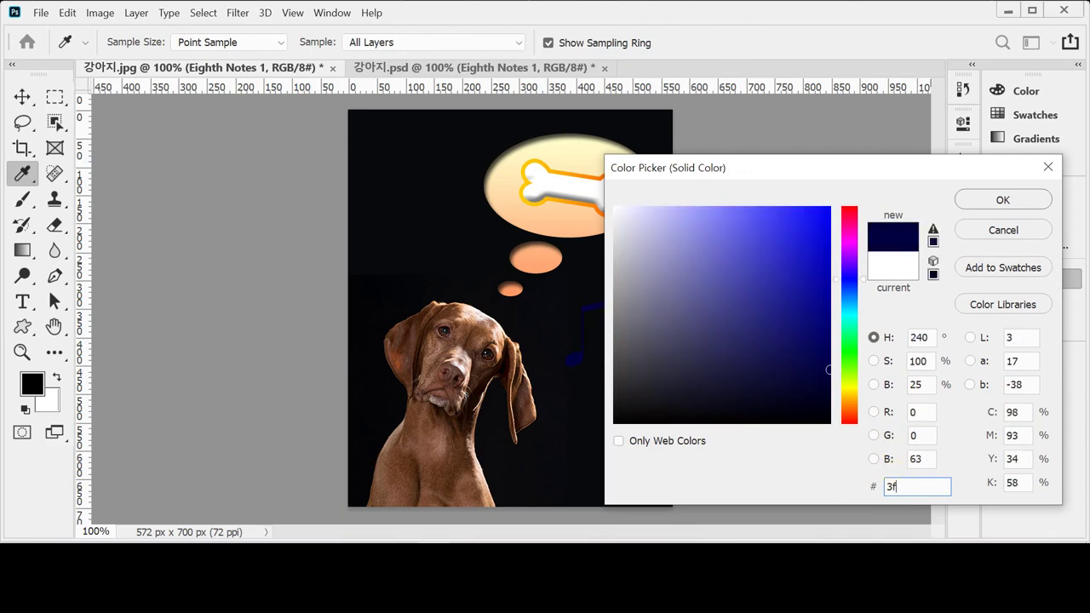
click(1002, 200)
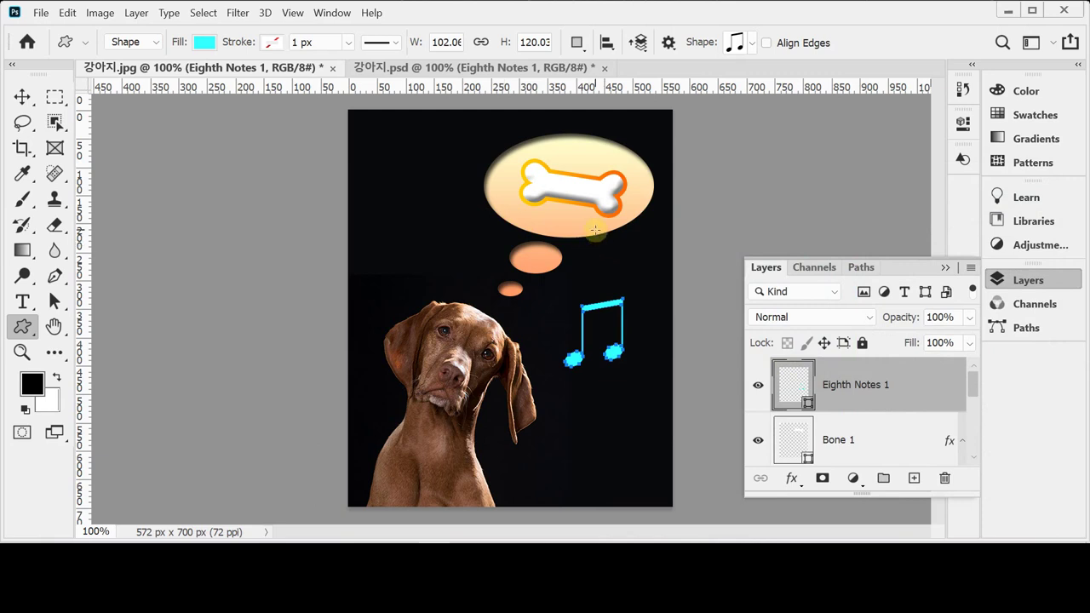
- Rotate the eighth notes about 38° clockwise and shift them slightly down towards the dog
key(ctrl+t)
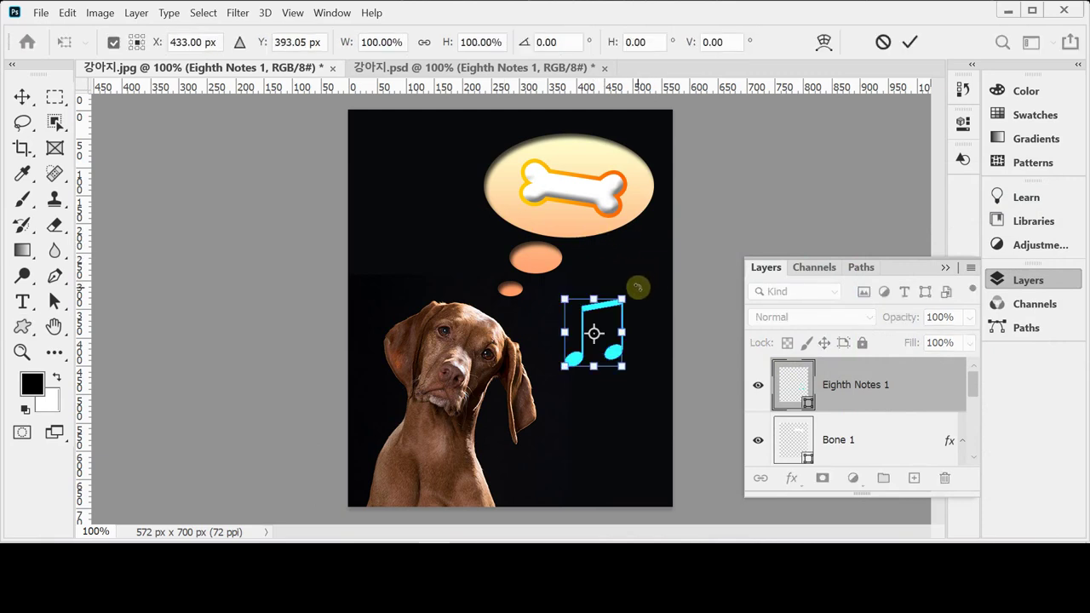
drag(639, 284, 616, 329)
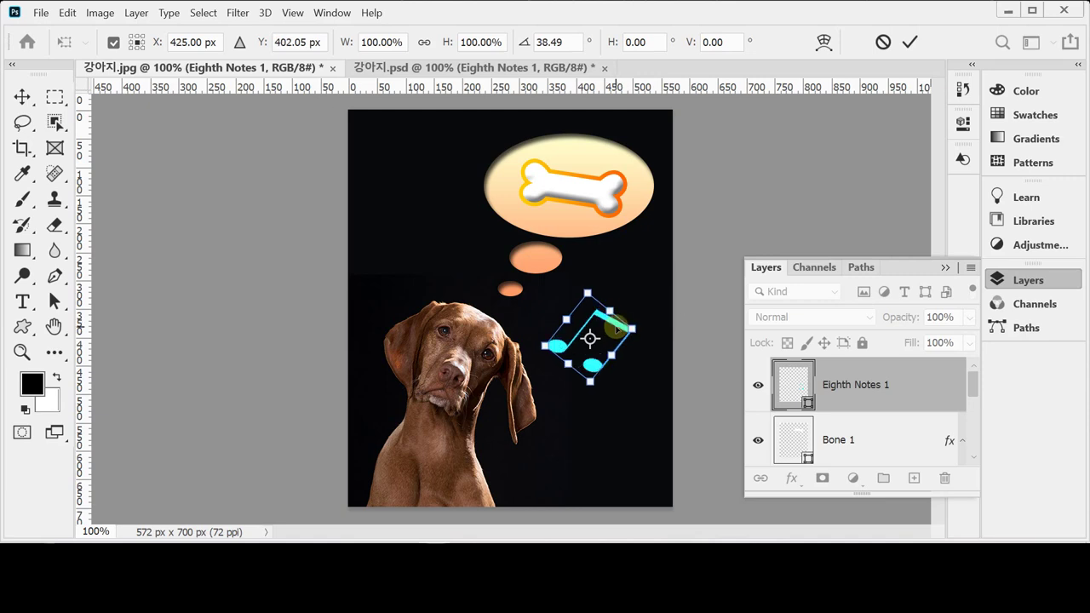
key(Return)
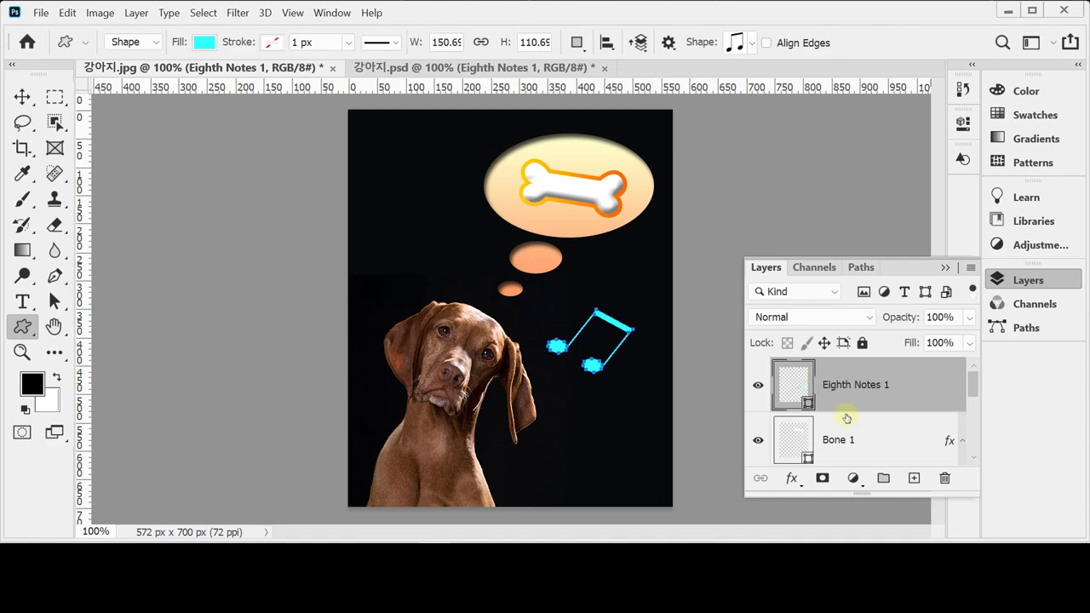
- Add an Outer Glow effect with a size of 20 px to the cyan eighth notes
click(792, 482)
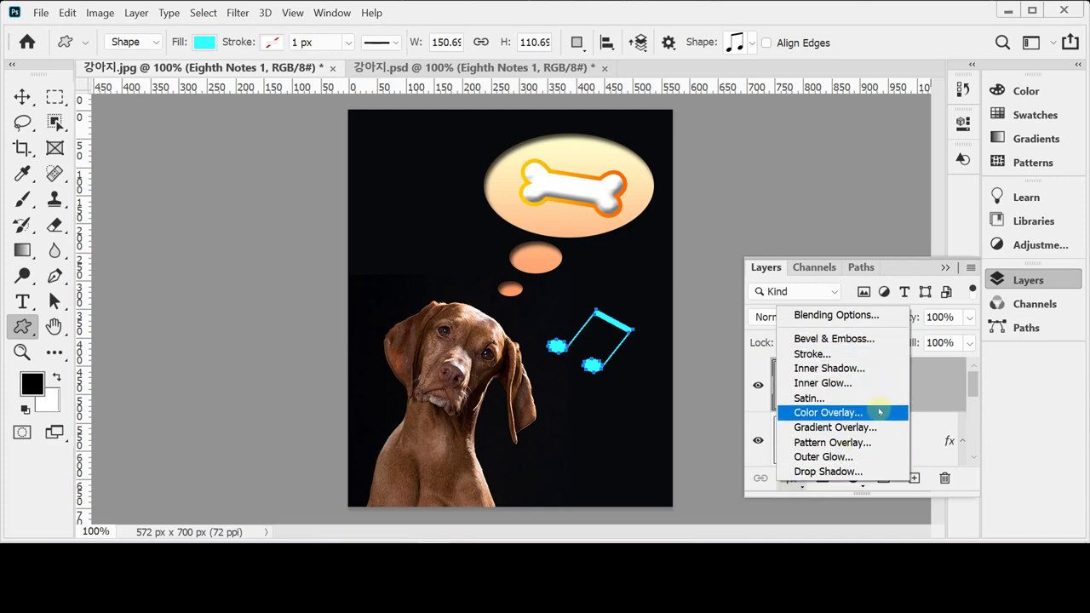
click(871, 455)
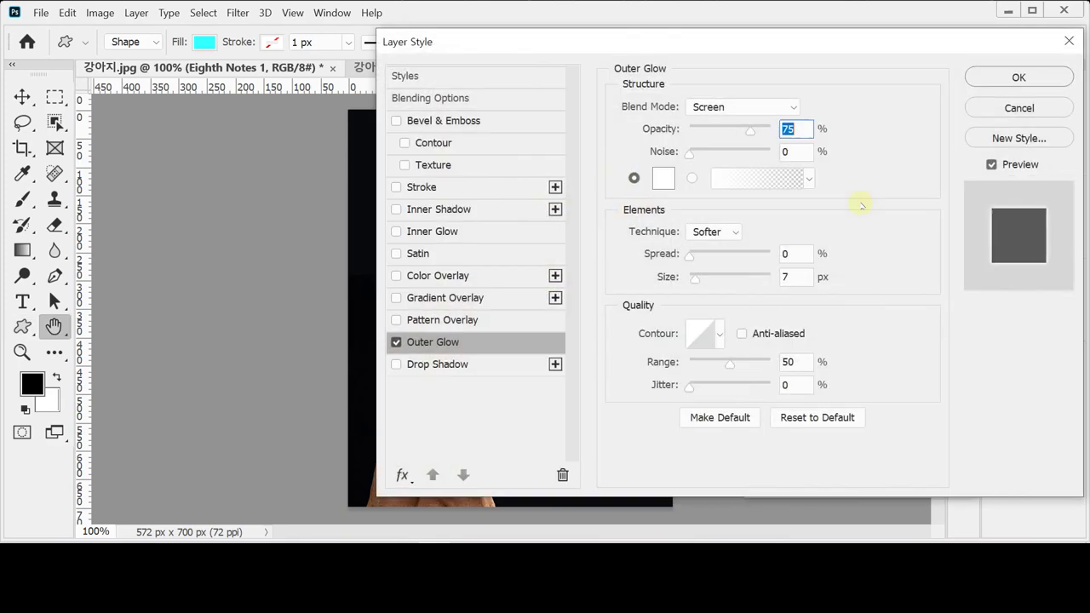
drag(670, 40, 804, 39)
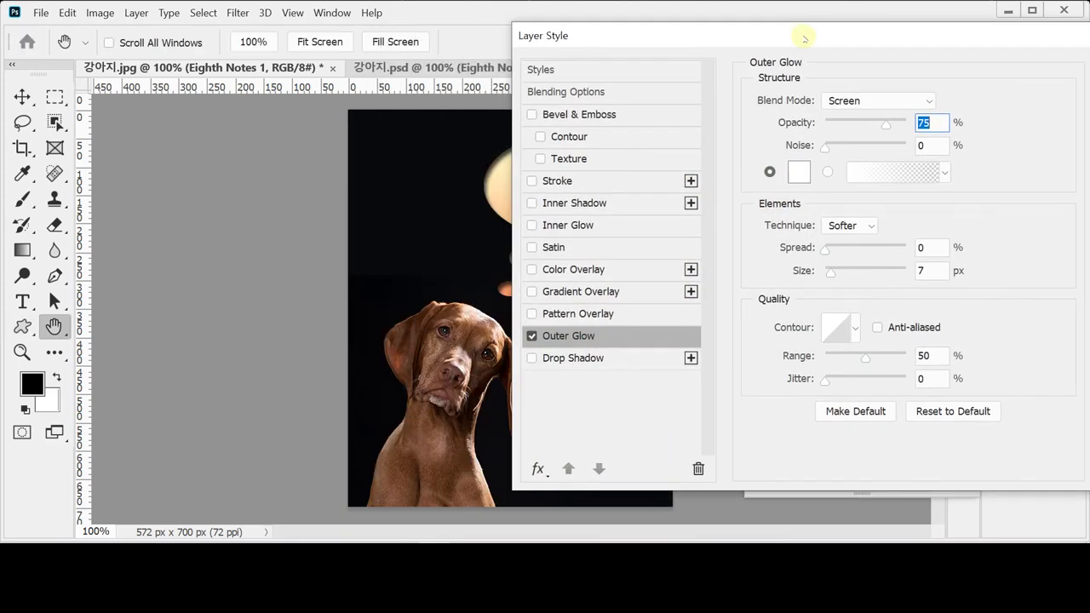
click(927, 271)
click(907, 272)
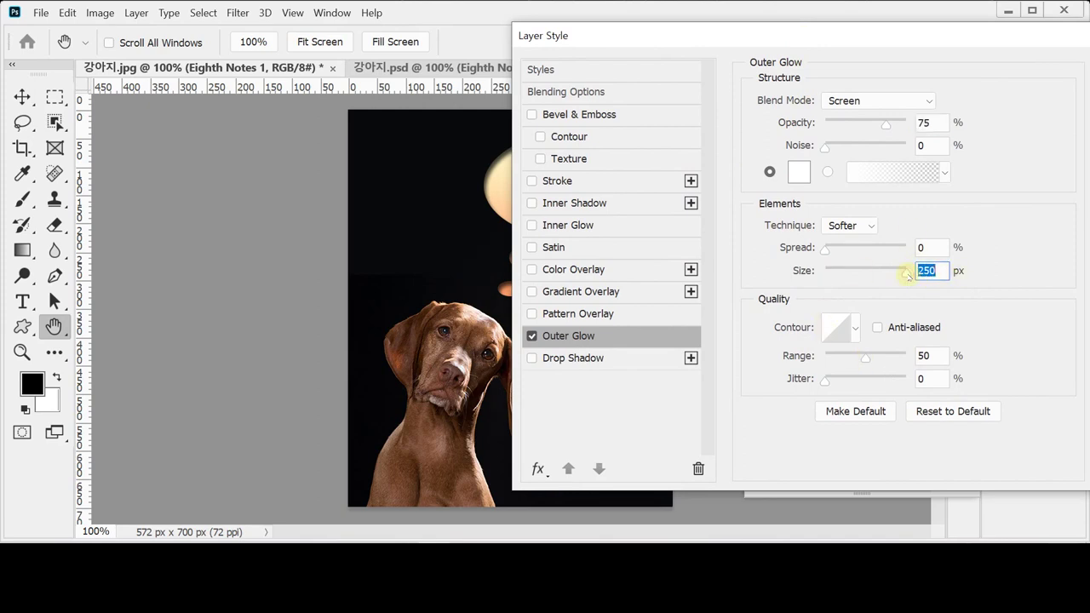
text(25)
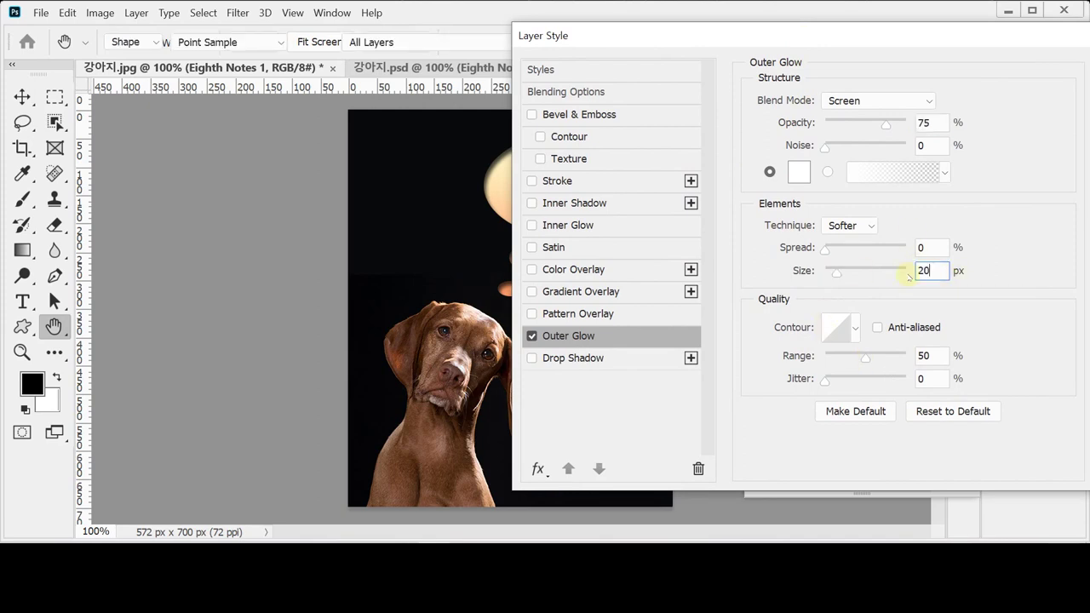
key(Return)
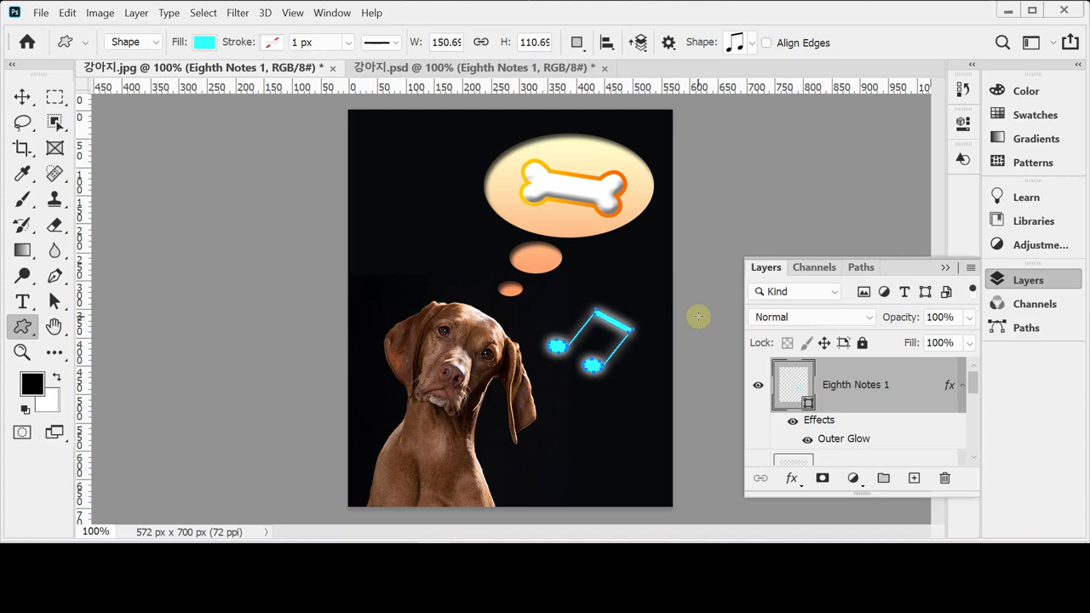
- Compare with the finished 강아지.psd, and duplicate the Eighth Notes 1 layer in 강아지.jpg
click(439, 68)
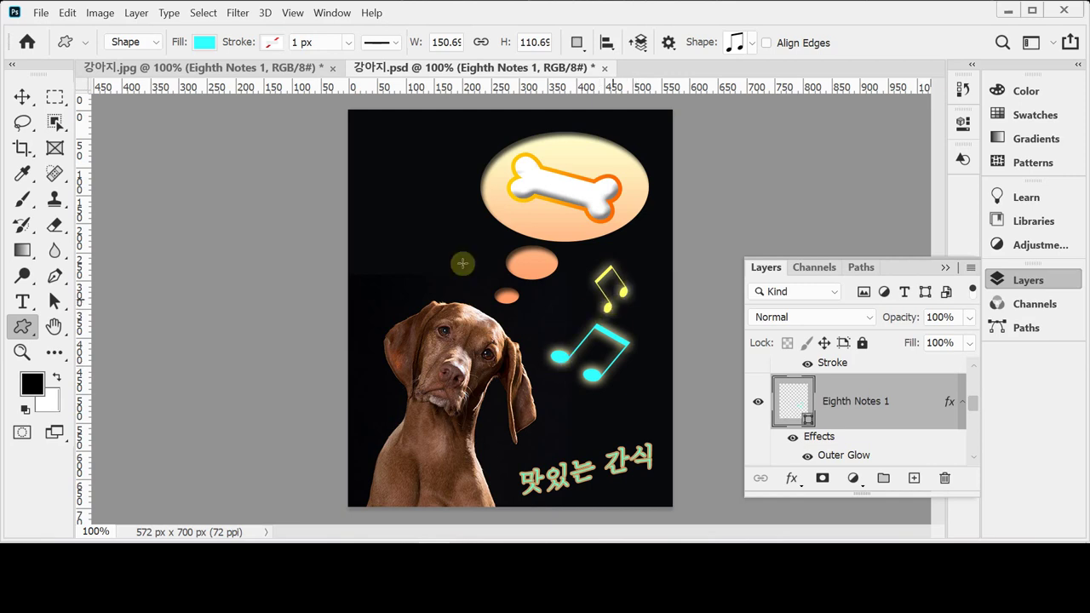
click(111, 68)
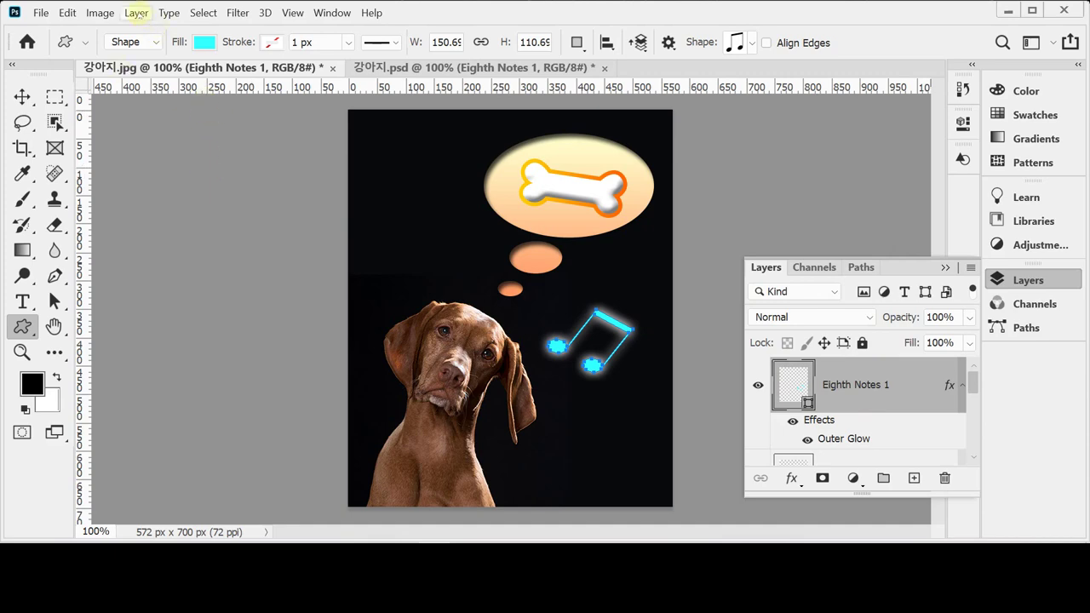
click(137, 12)
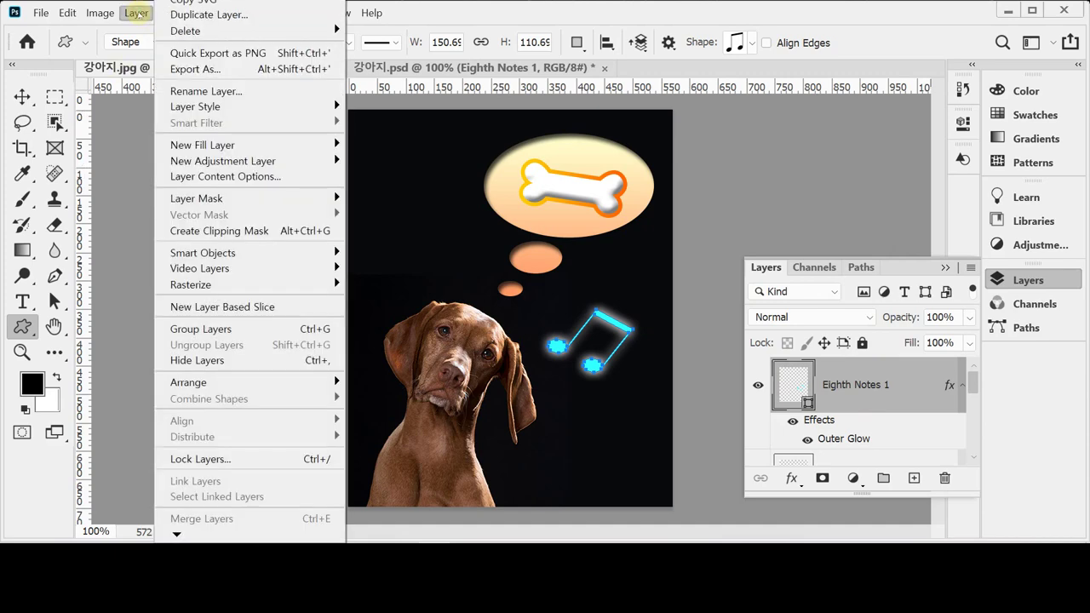
mouse_move(196, 1)
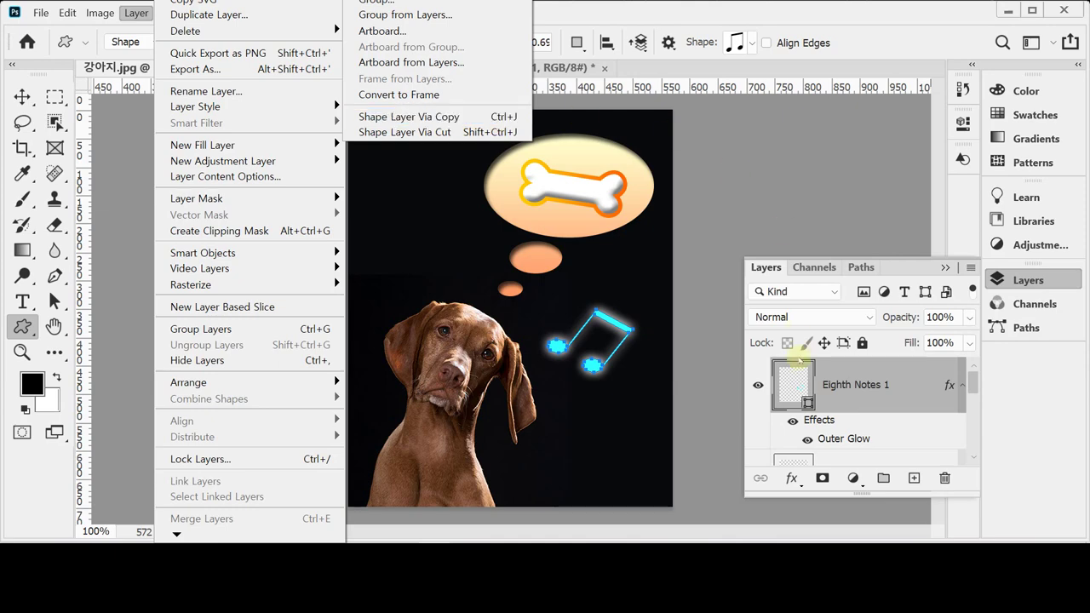
click(797, 388)
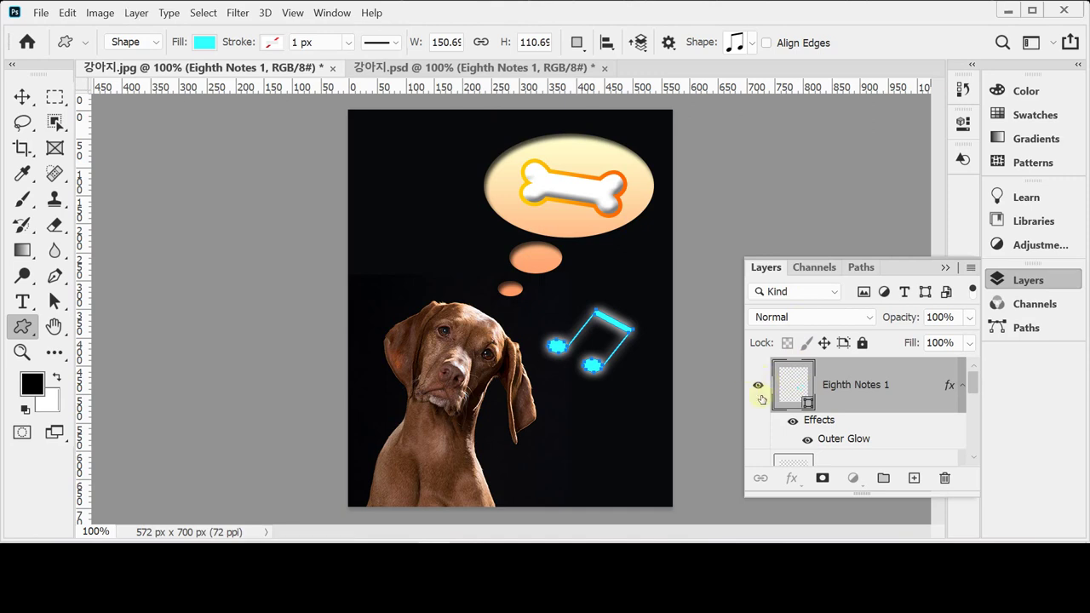
key(ctrl+j)
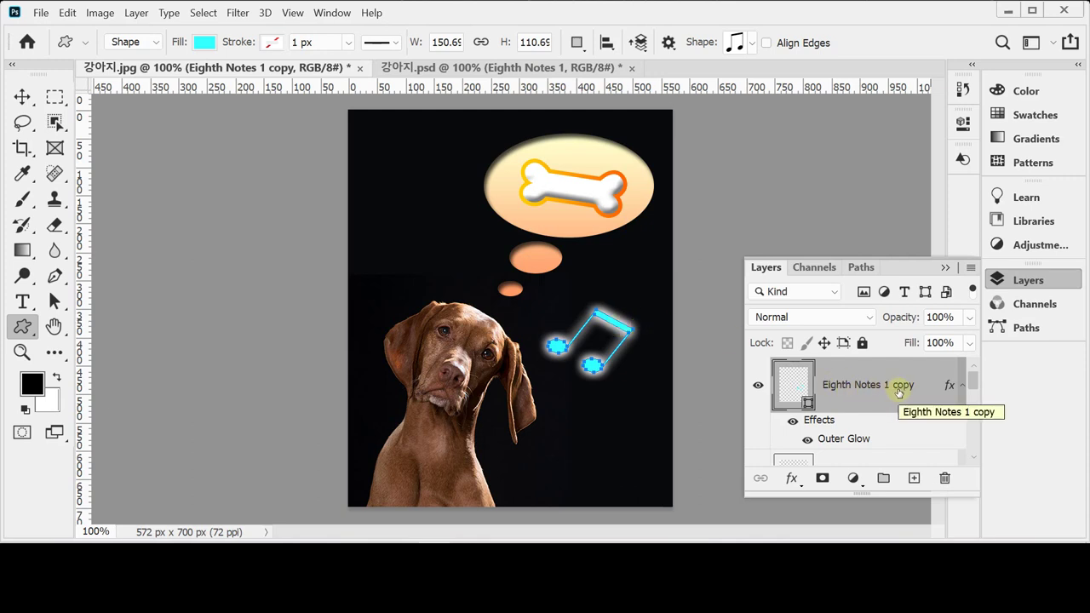
drag(896, 497, 900, 514)
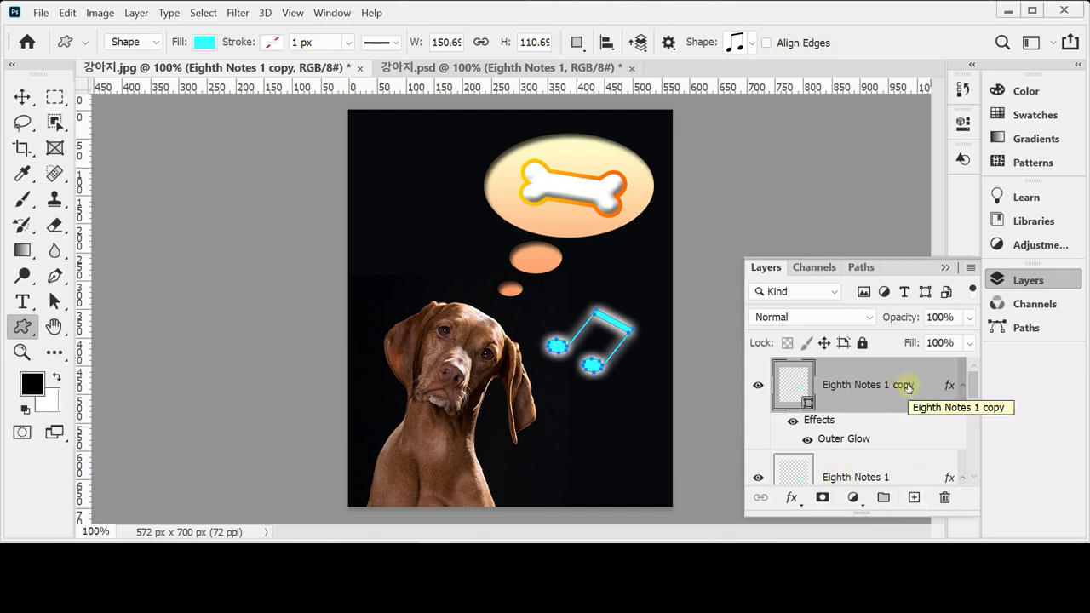
- Scale the copied notes to about 53%, rotate them about 70° counterclockwise and place them above the large cyan notes
click(1014, 280)
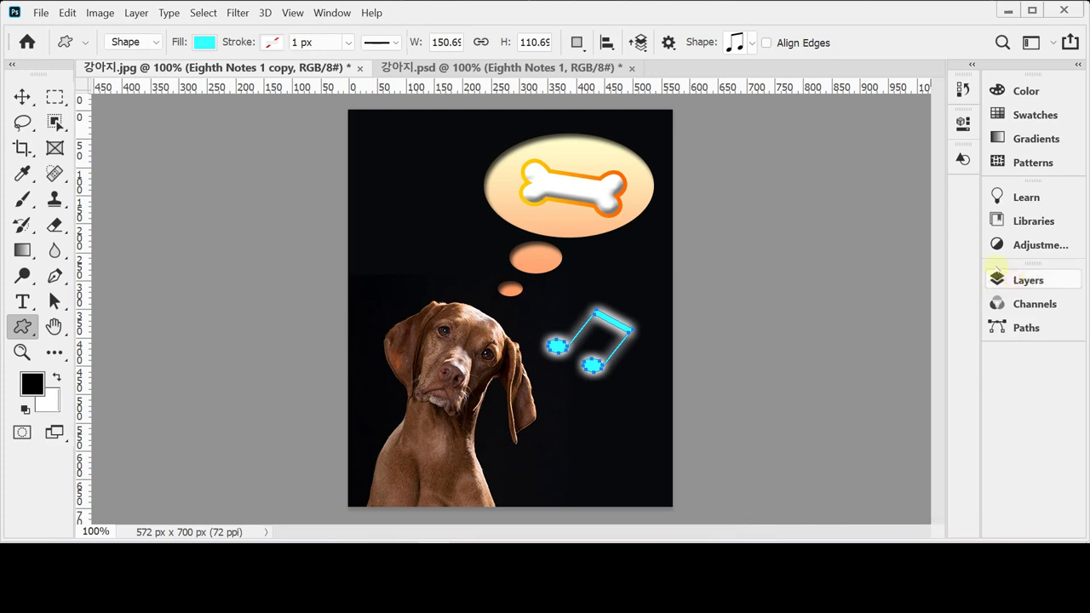
key(ctrl+t)
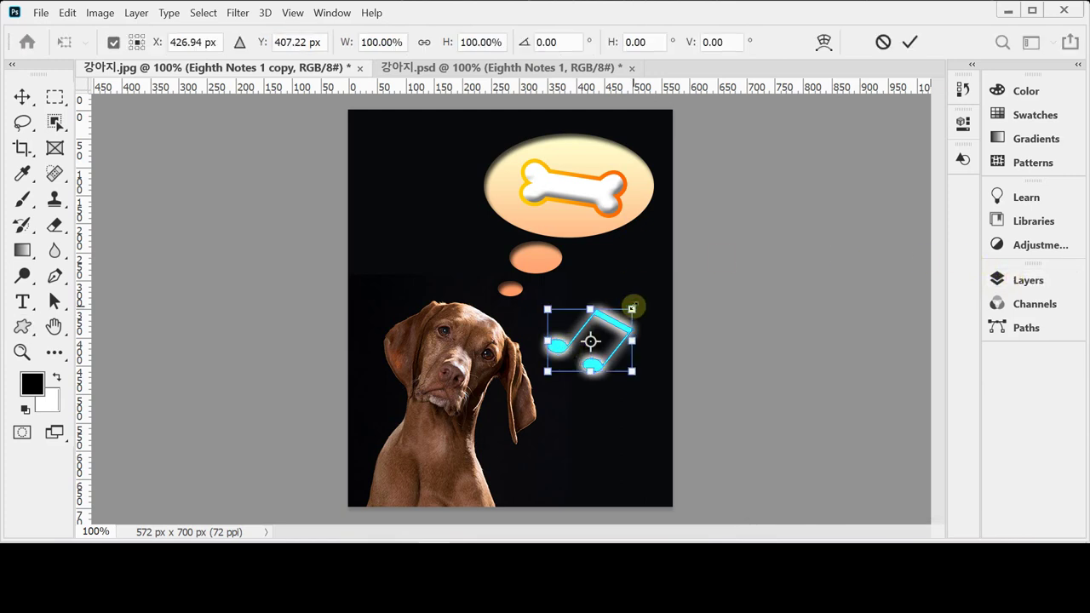
drag(632, 308, 658, 253)
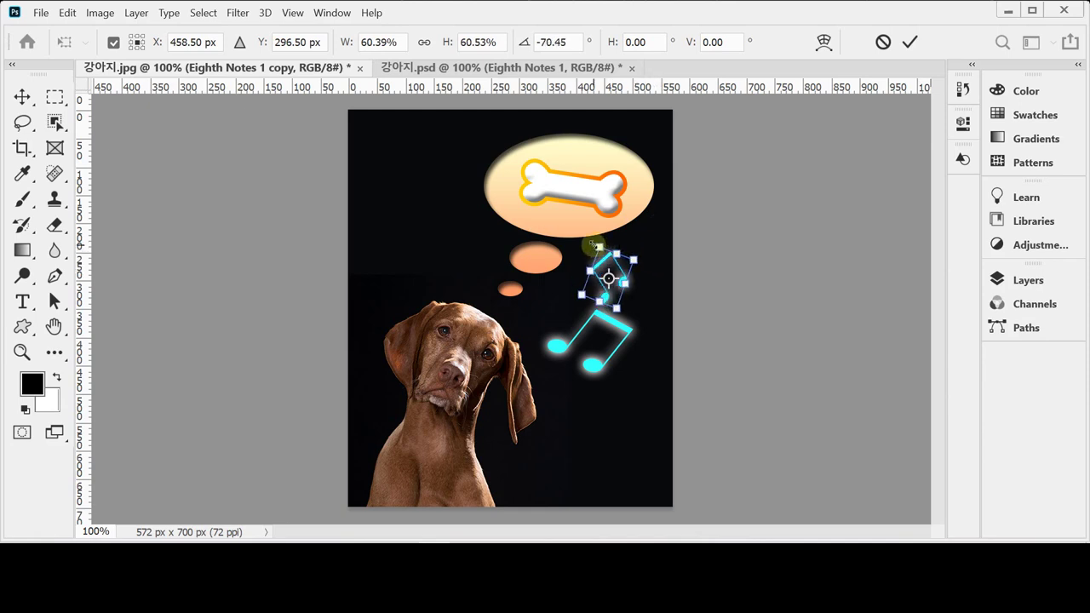
drag(593, 245, 601, 255)
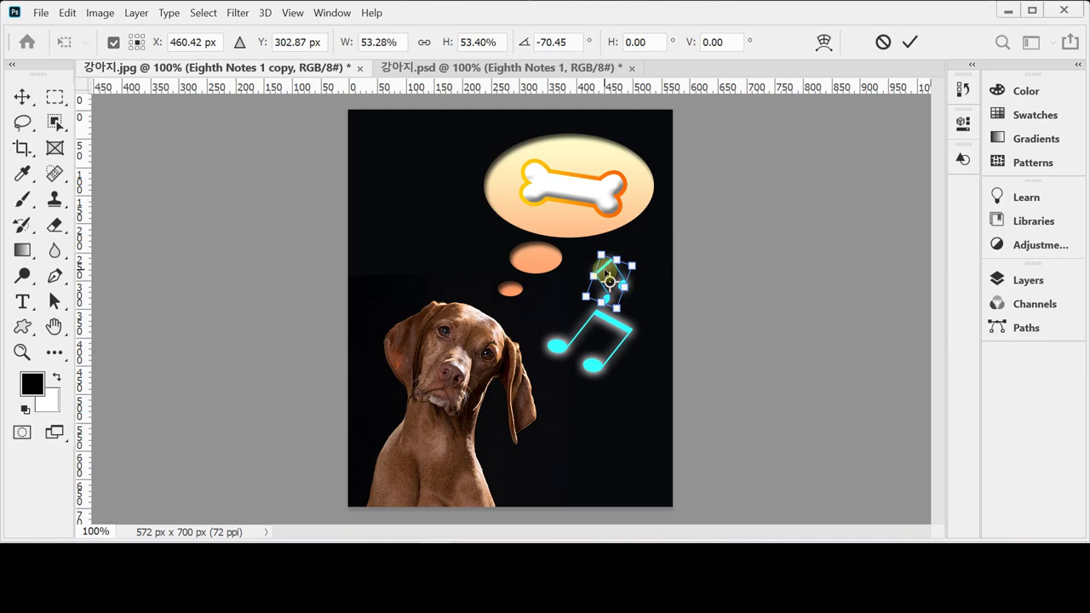
key(Return)
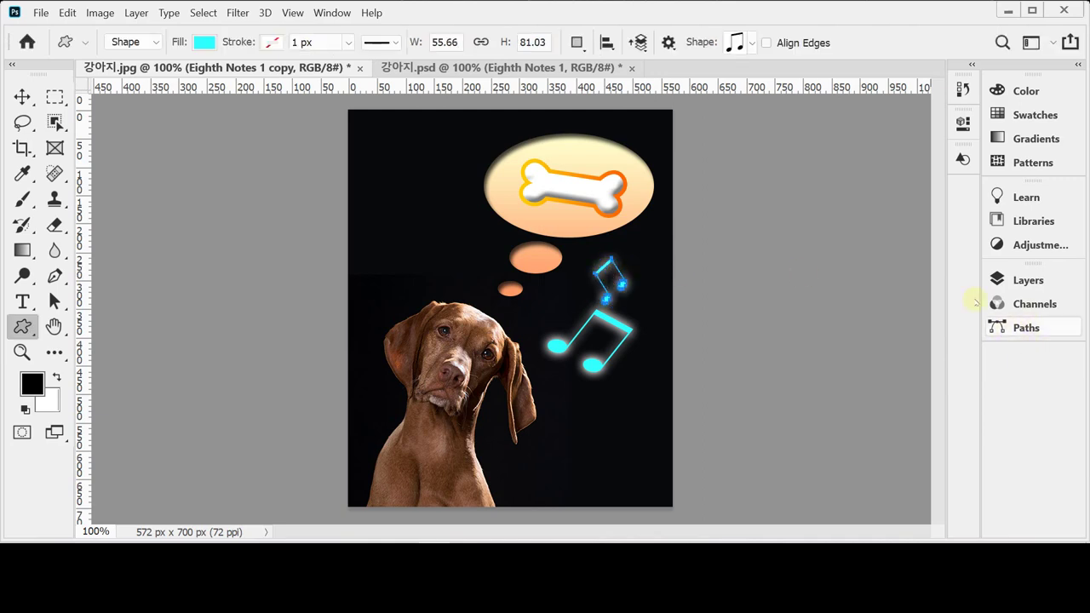
- Change the fill colour of the small copied notes to hex ff6
click(1026, 280)
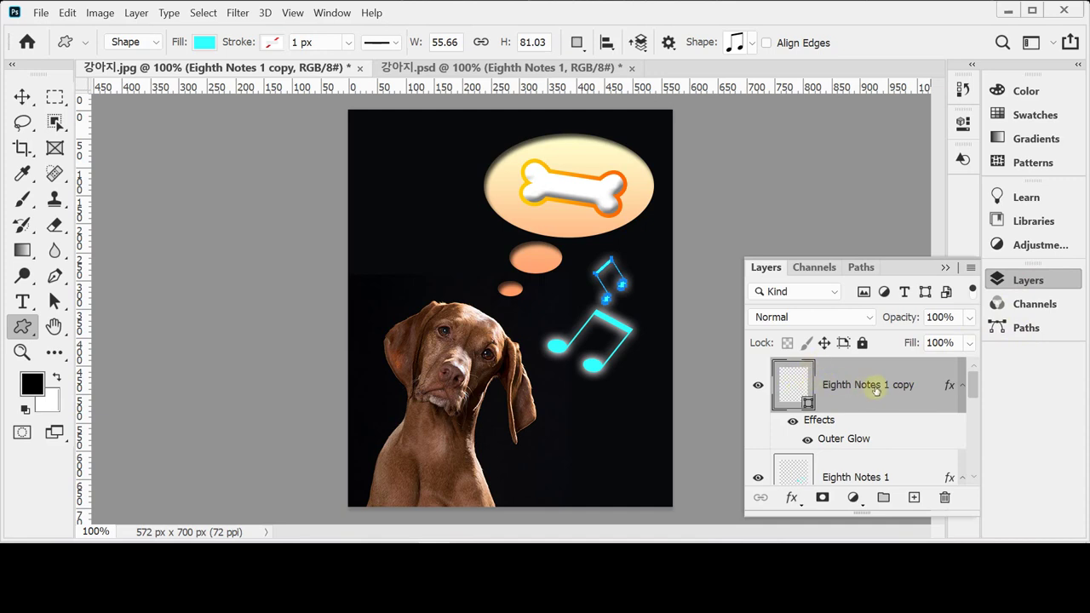
double_click(790, 386)
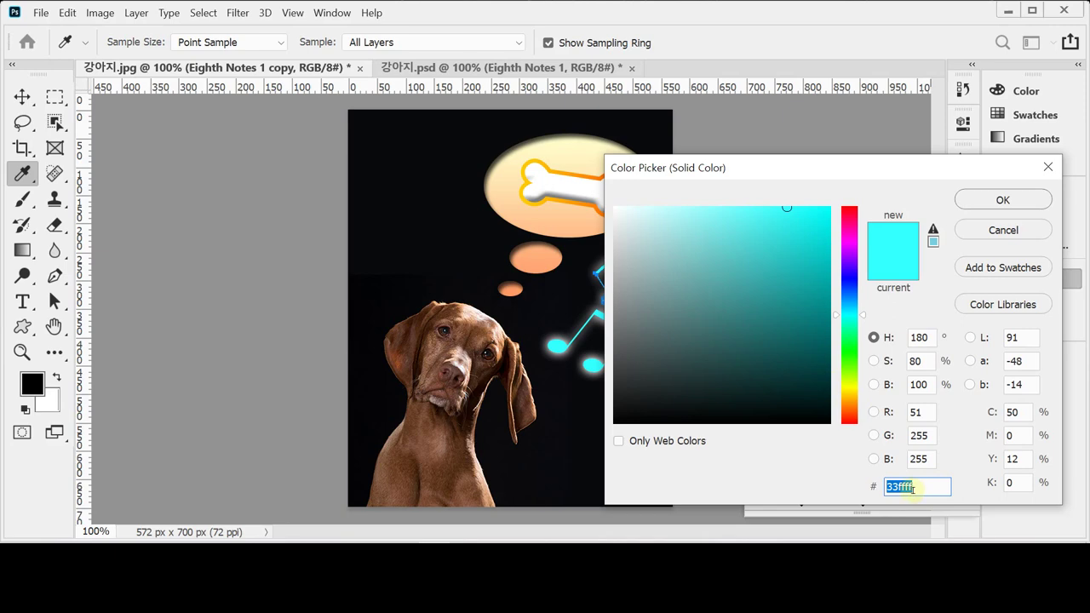
text(ff6)
key(Return)
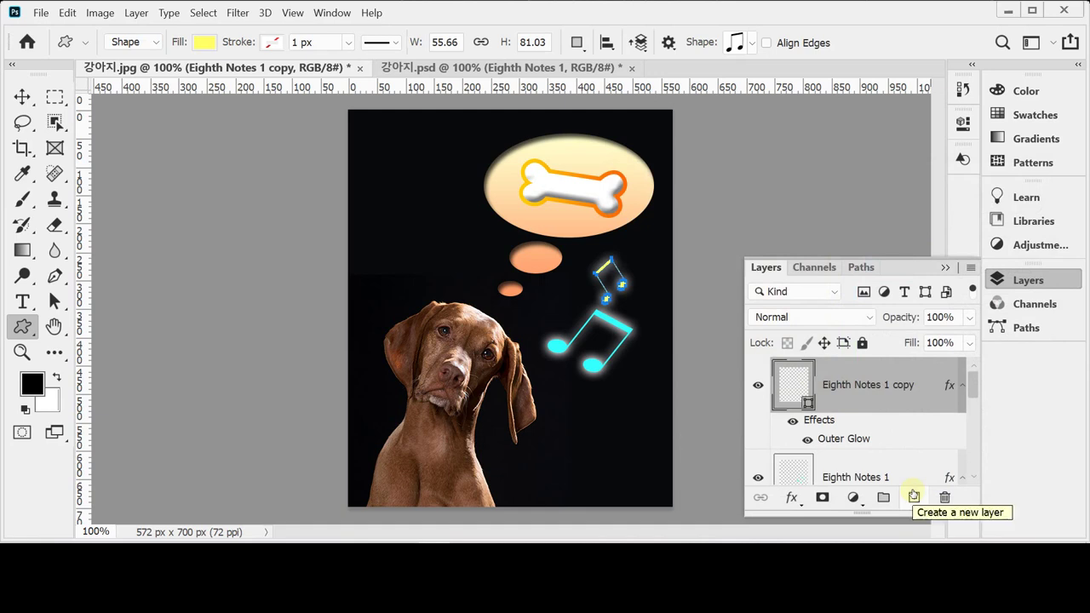
click(913, 496)
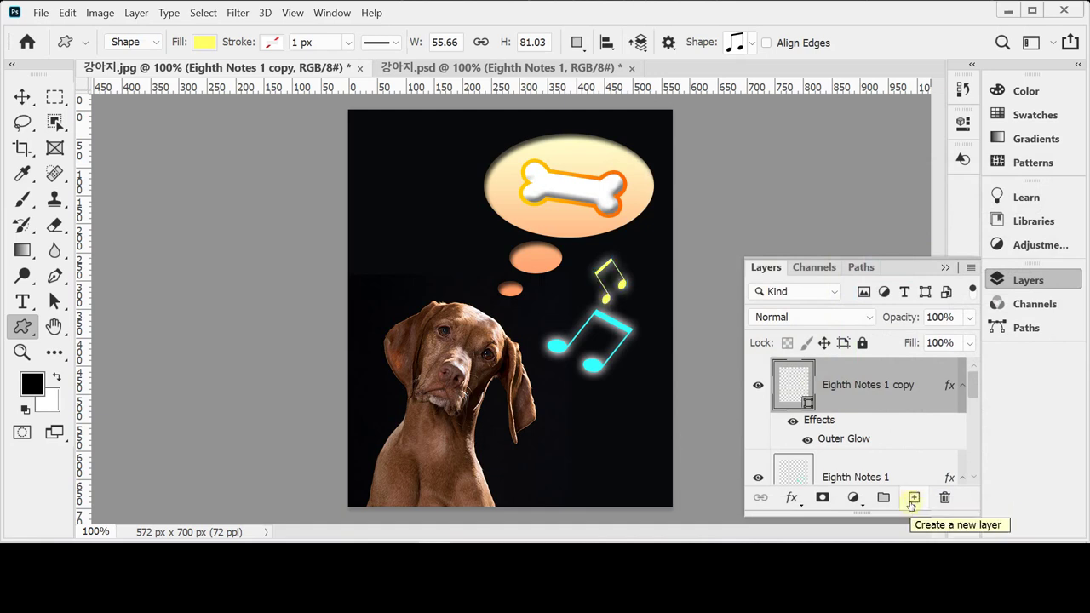
click(1029, 285)
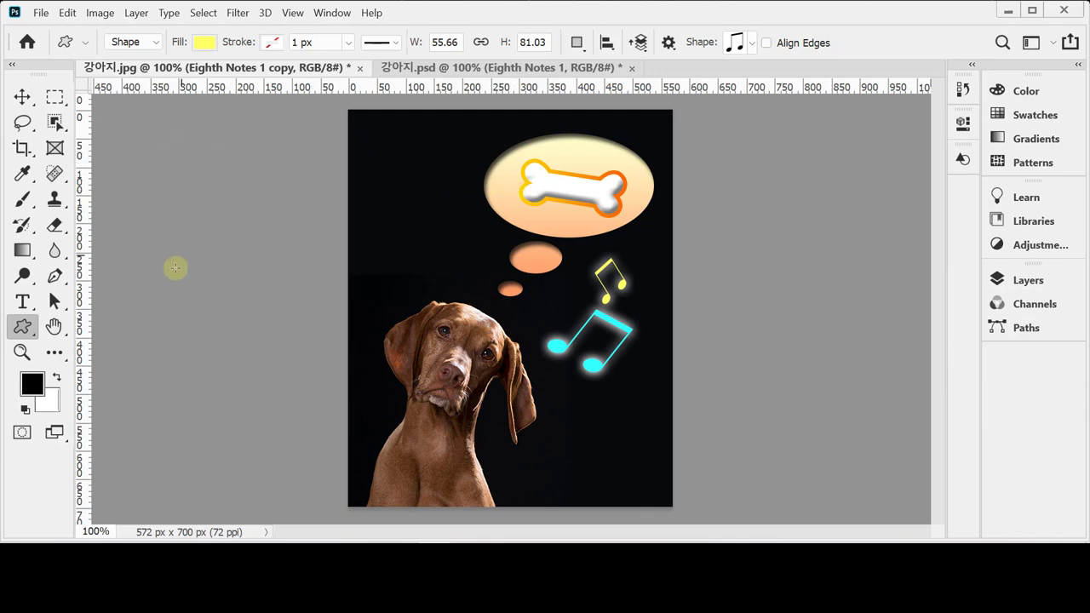
- Add the horizontal text 맛있는 간식 beside the dog's chest near the photo's lower edge, and select all of it
click(24, 301)
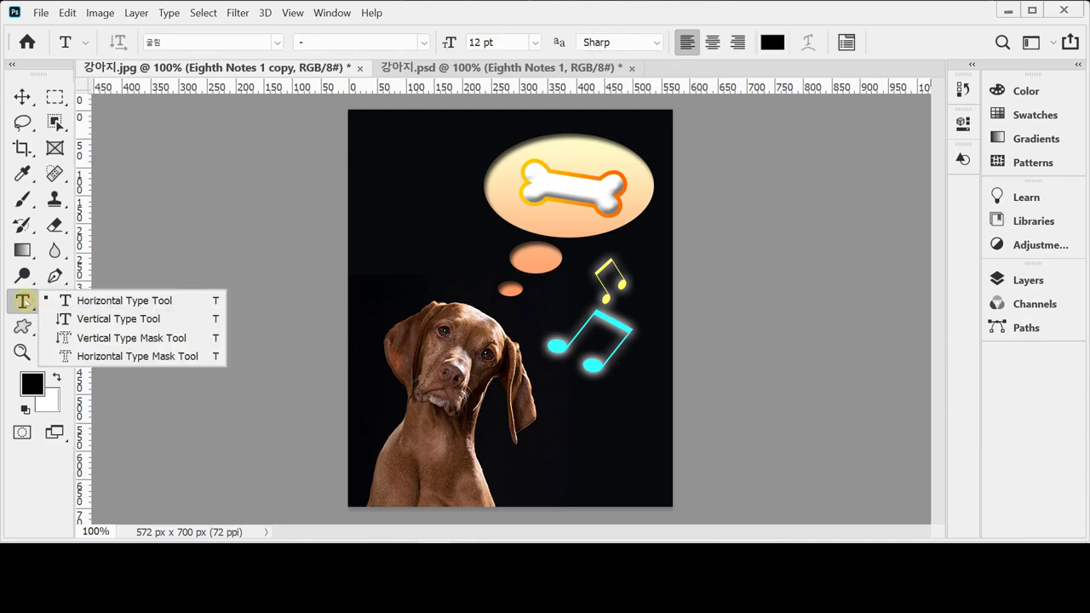
click(87, 301)
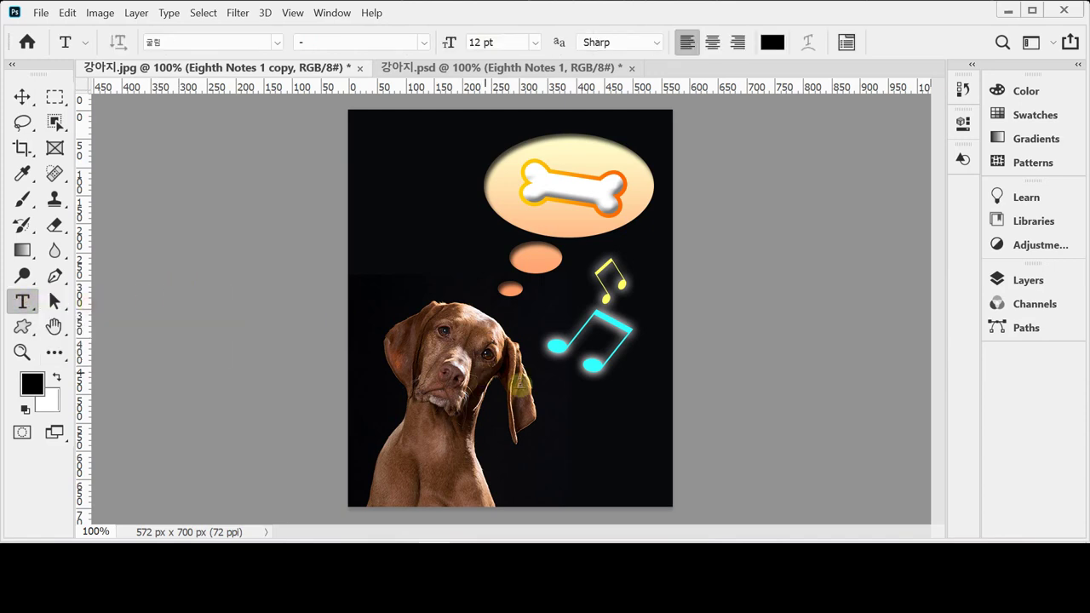
click(518, 474)
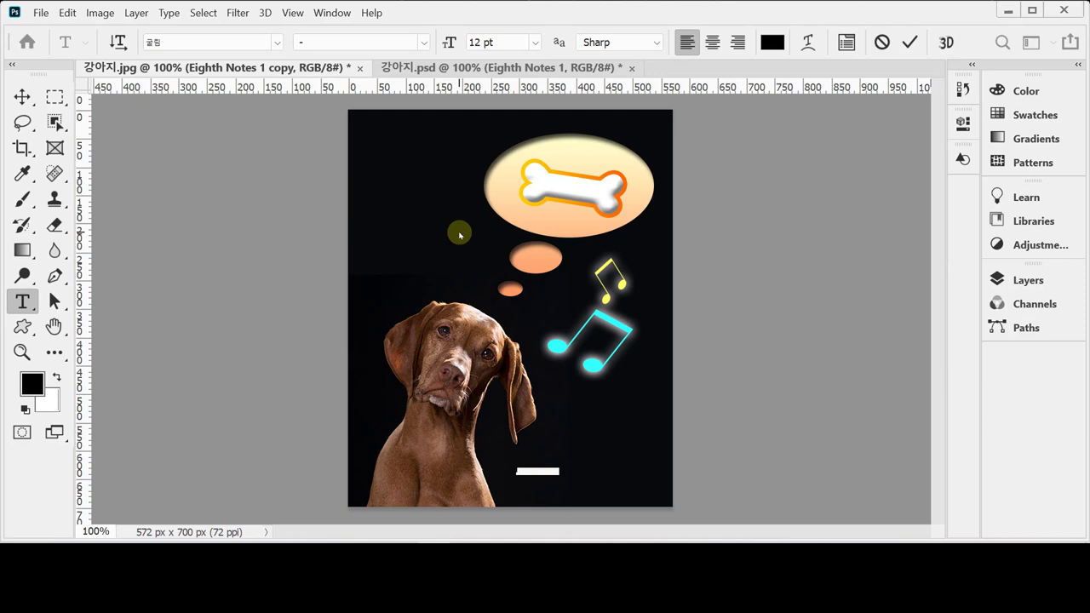
key(BackSpace)
key(BackSpace)
text(aa)
double_click(533, 473)
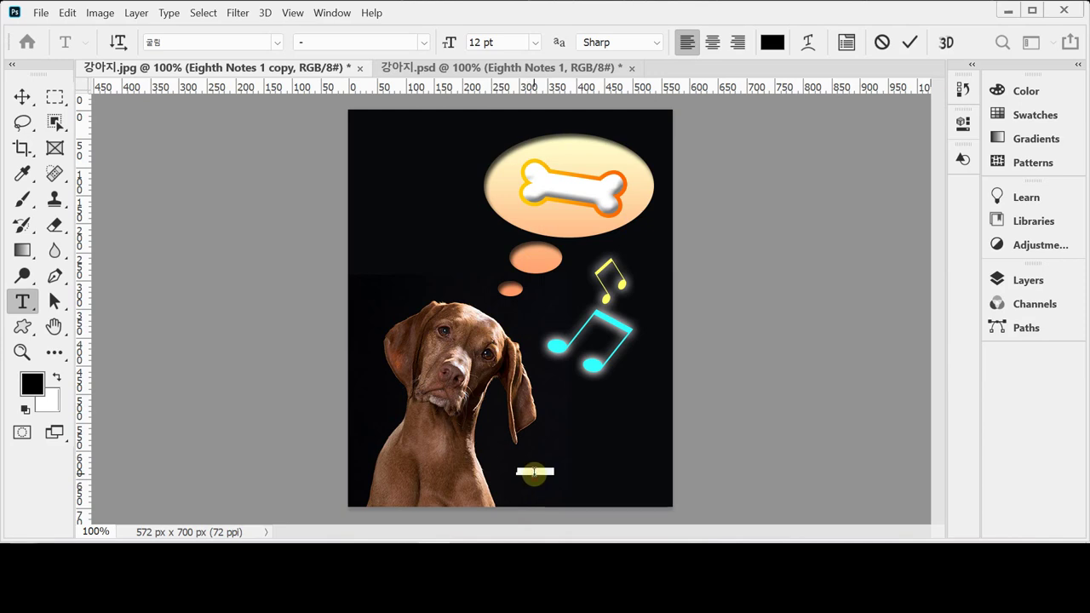
click(533, 472)
double_click(533, 473)
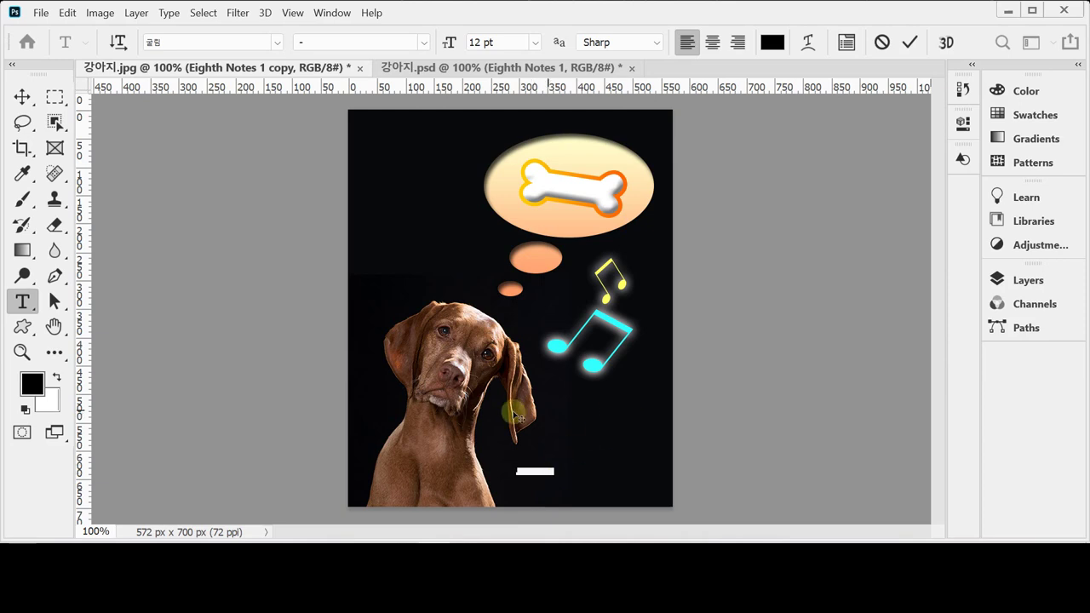
- Format the selected caption in the 바탕 font at 45 pt with Strong anti-aliasing
click(197, 42)
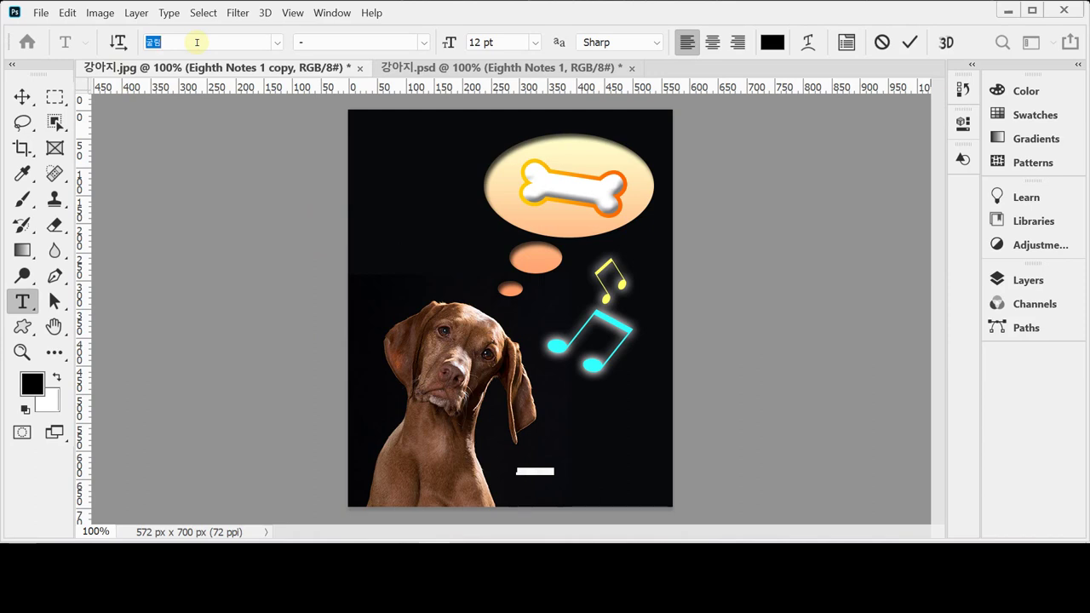
text(하)
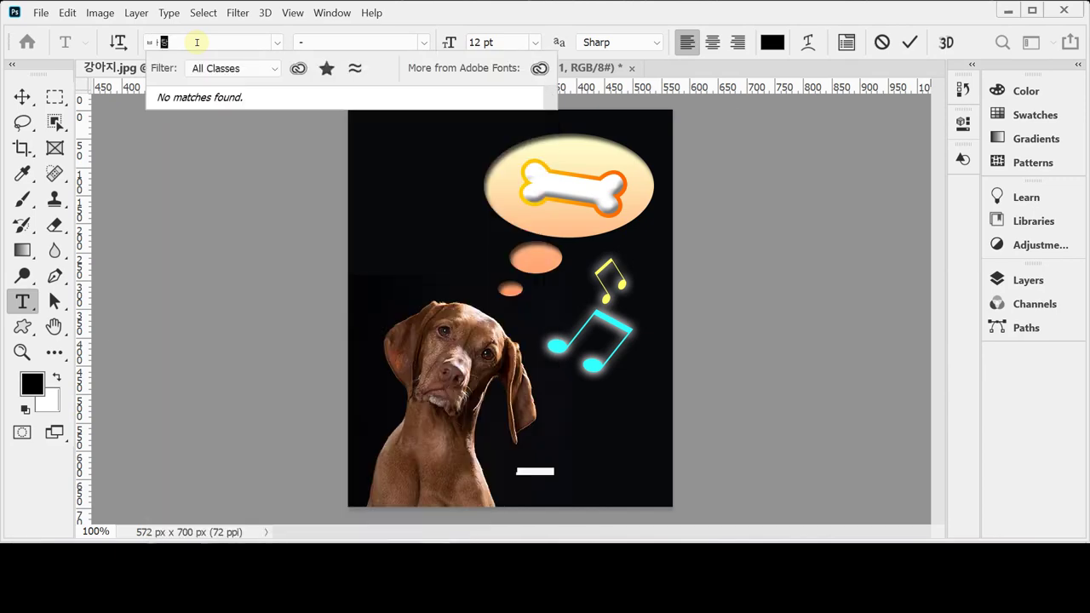
key(BackSpace)
text(바탕)
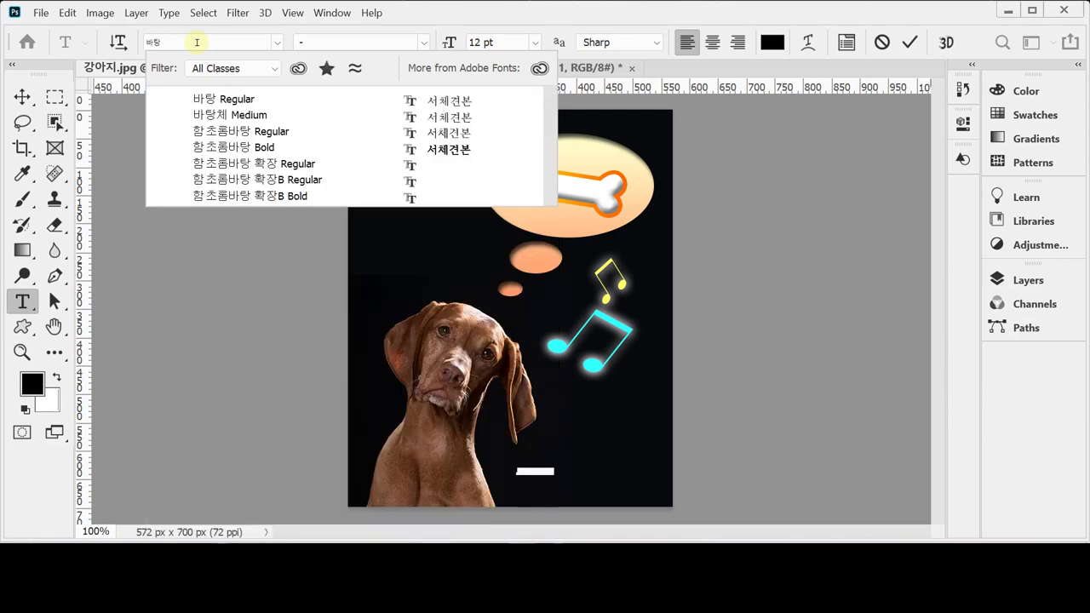
key(Return)
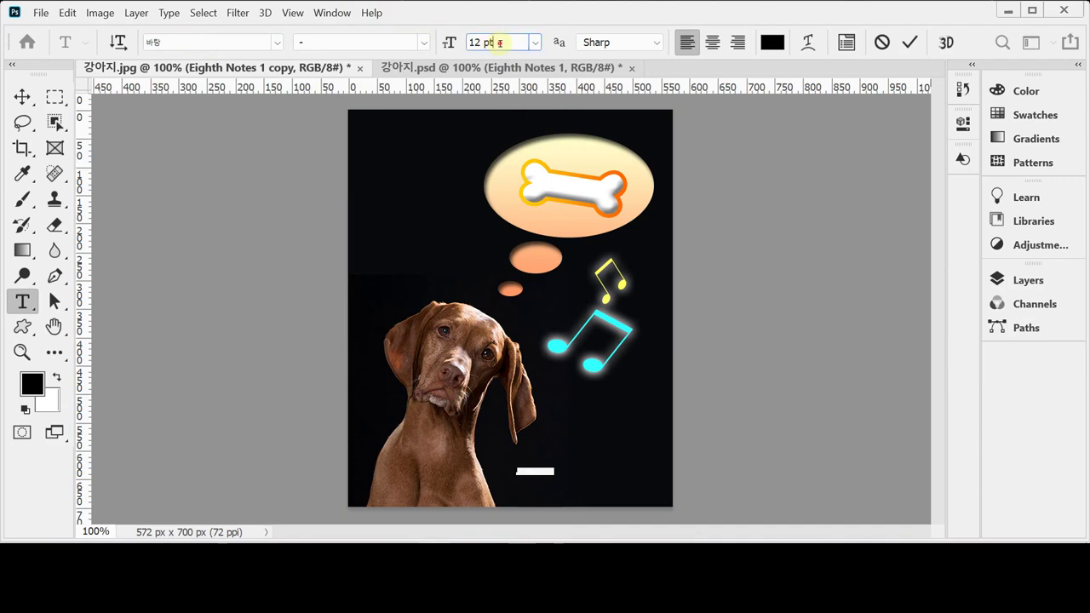
drag(500, 42, 418, 31)
text(45)
key(Return)
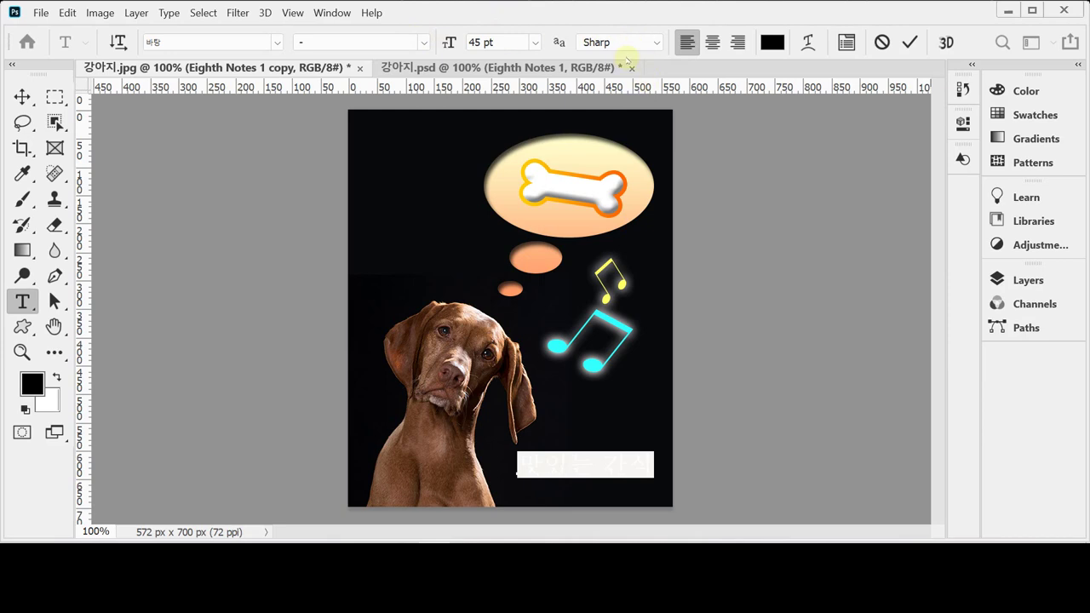
click(657, 45)
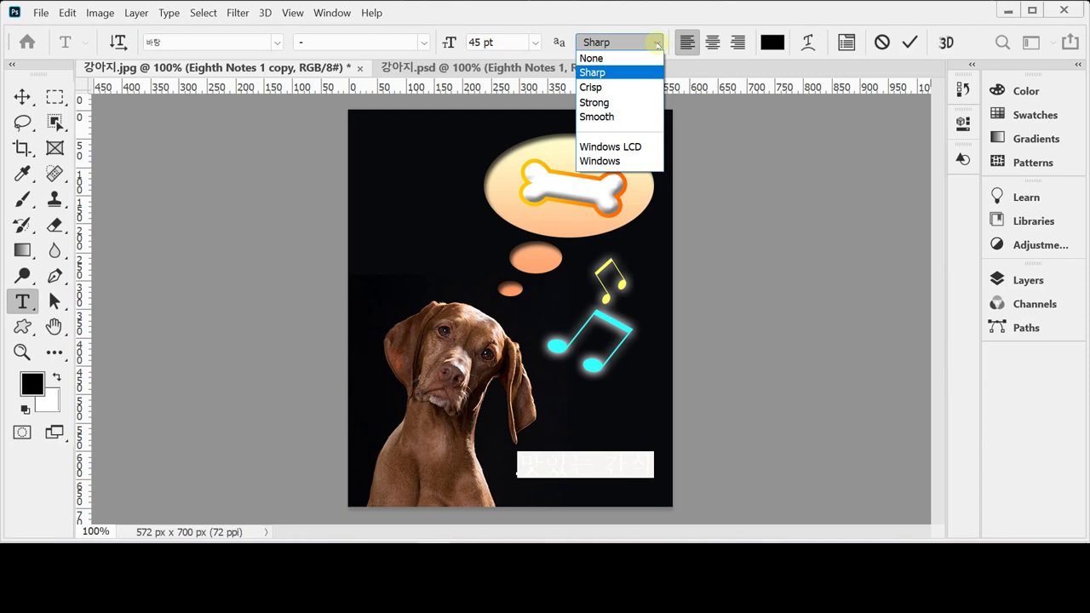
click(622, 104)
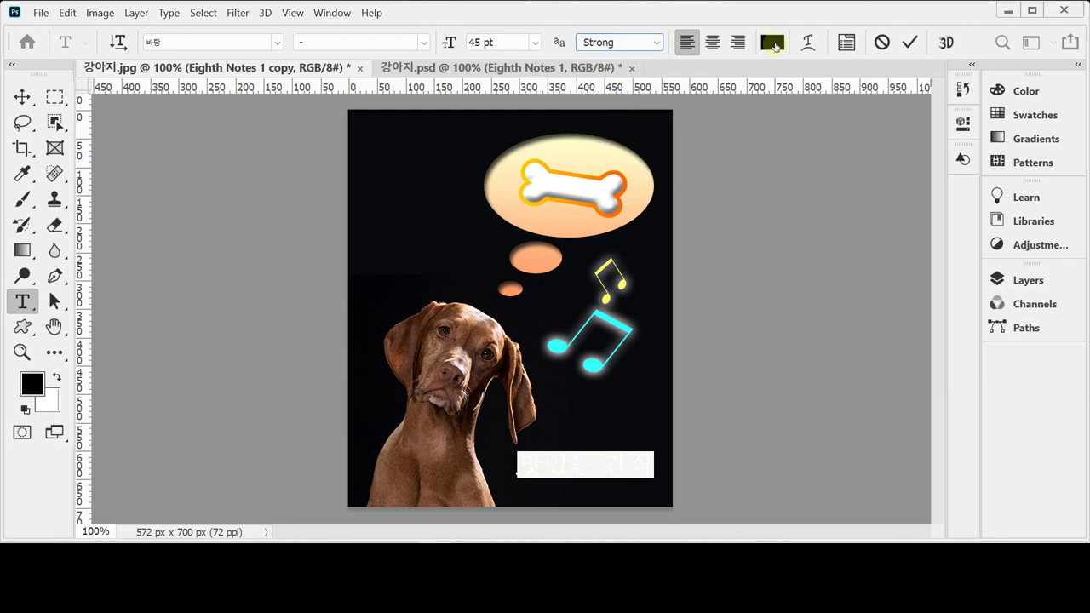
- Set the text colour of the selected 맛있는 간식 caption to hex 6fc
click(772, 43)
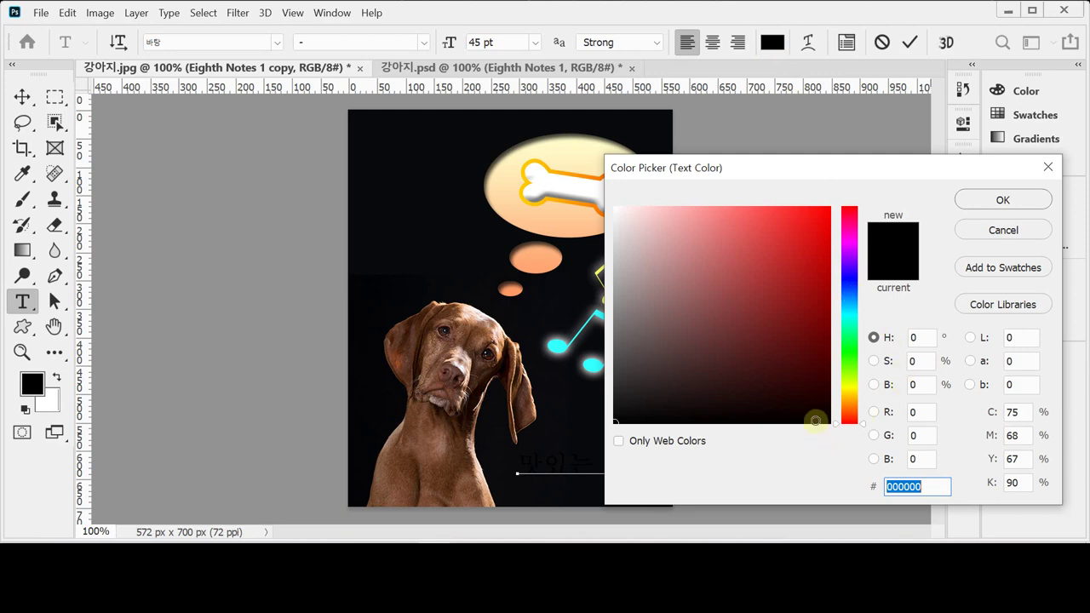
text(6)
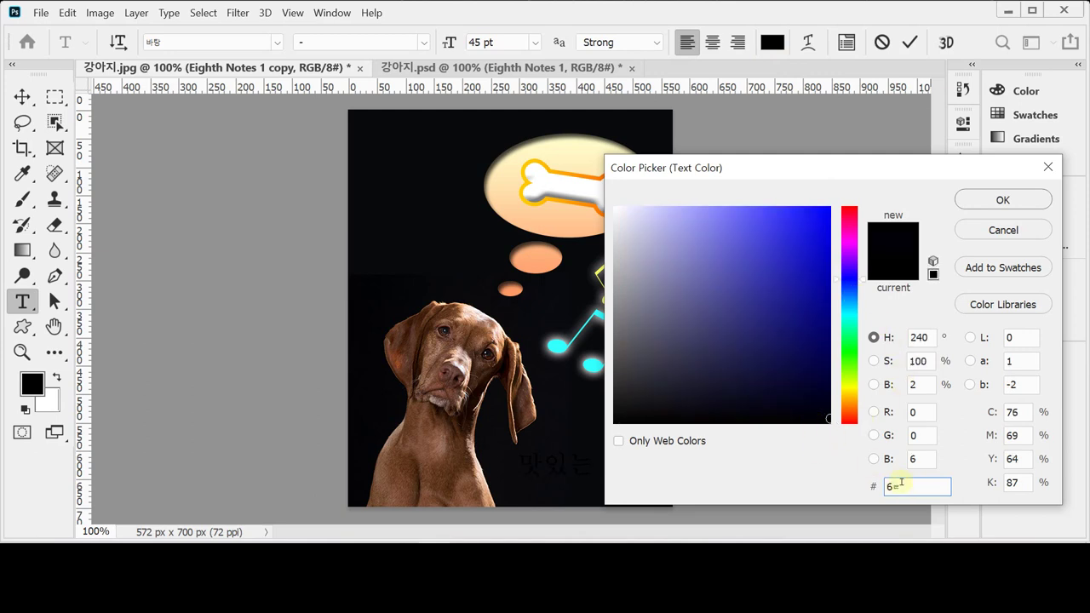
key(BackSpace)
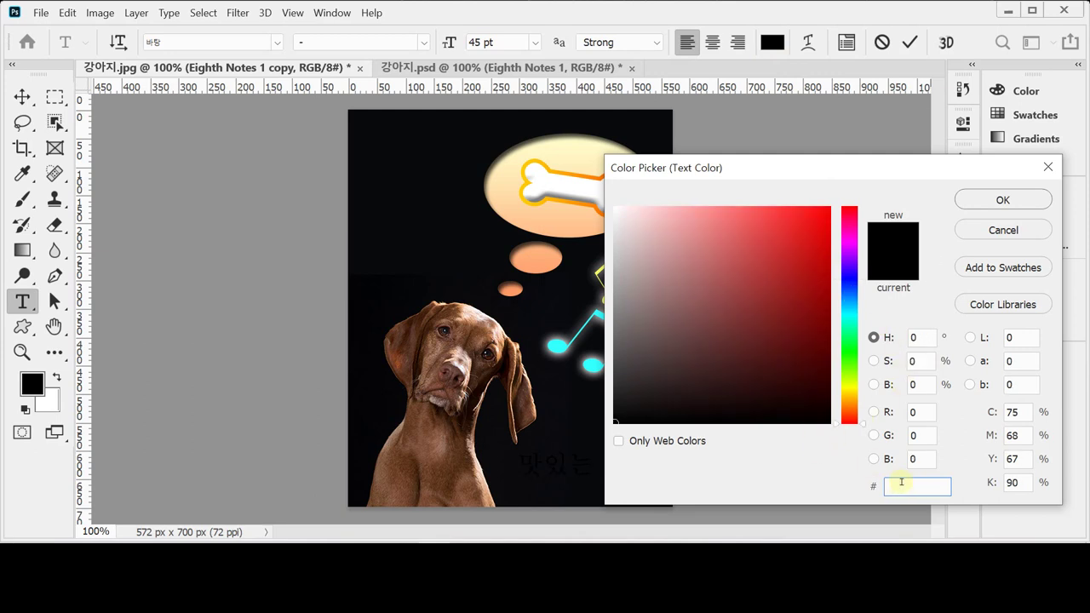
text(6fc)
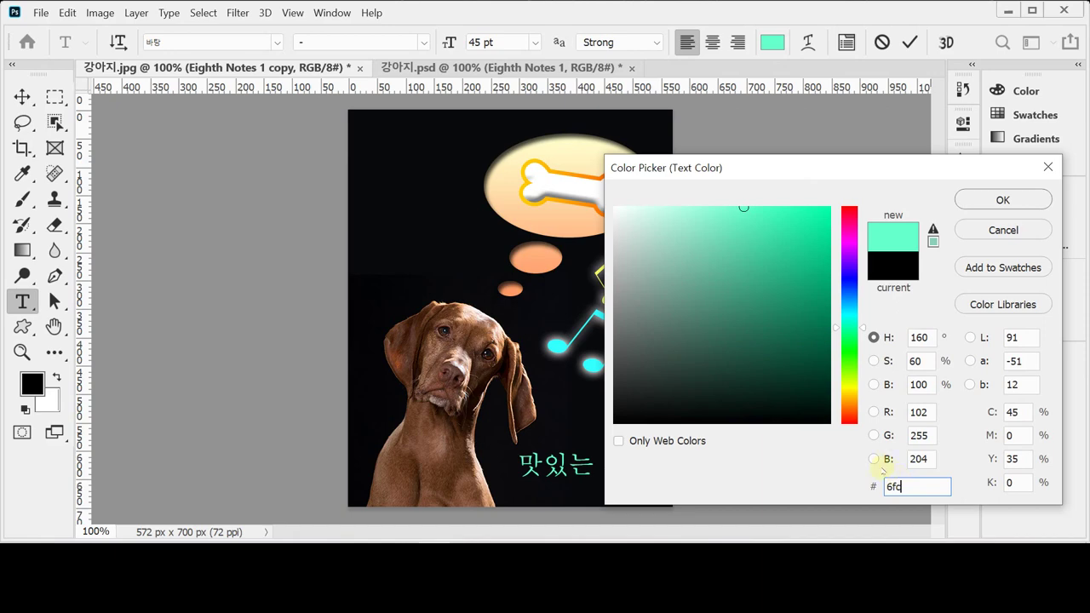
key(Return)
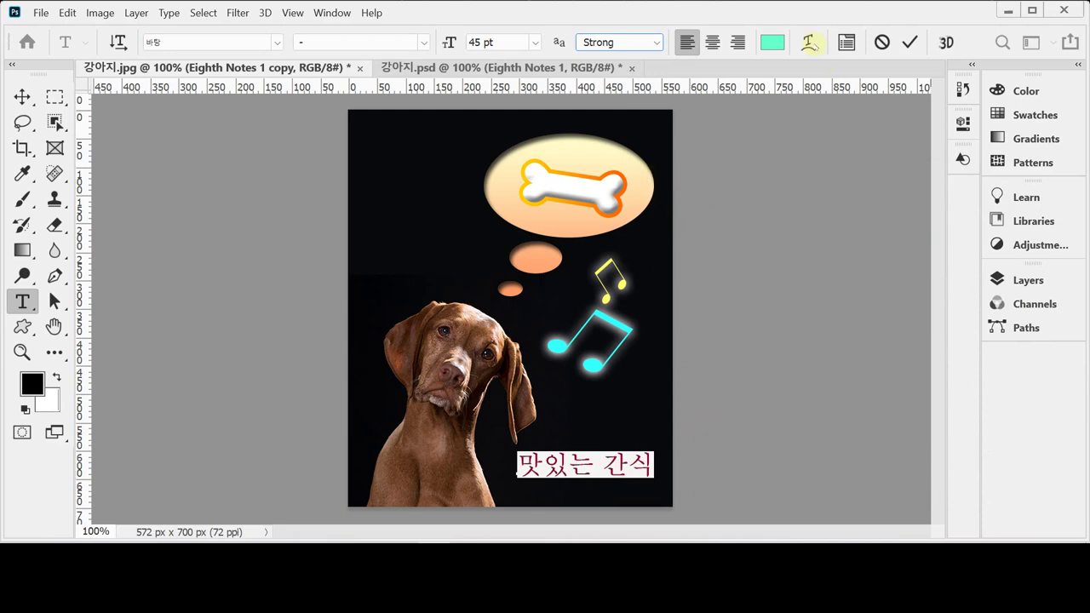
- Warp the caption with the horizontal Rise style at +50% bend and shift it slightly upward
click(811, 43)
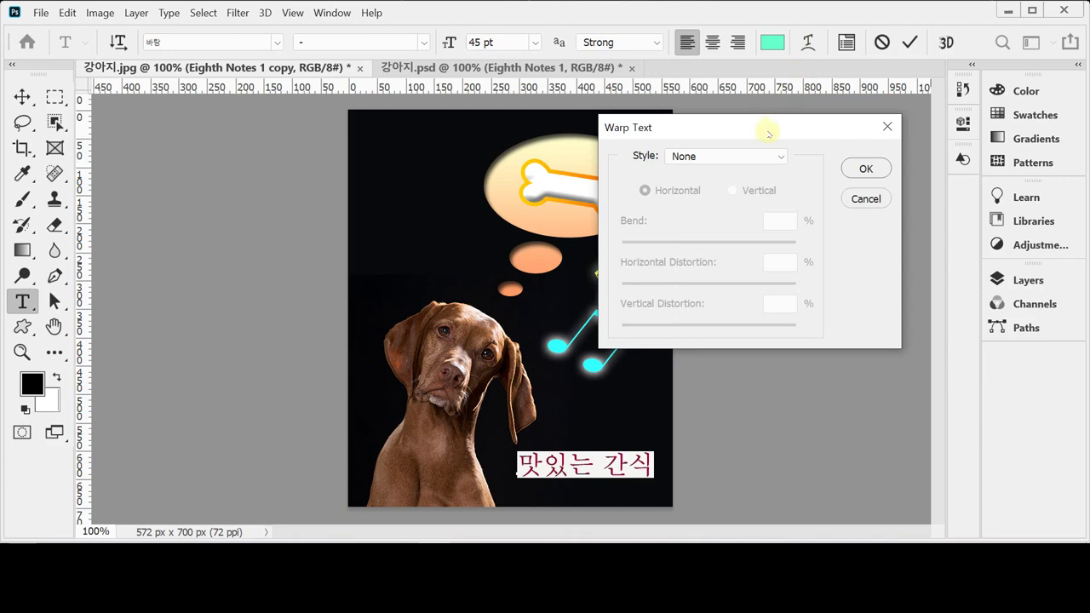
mouse_move(766, 132)
mouse_down()
mouse_move(788, 137)
mouse_move(780, 140)
mouse_up()
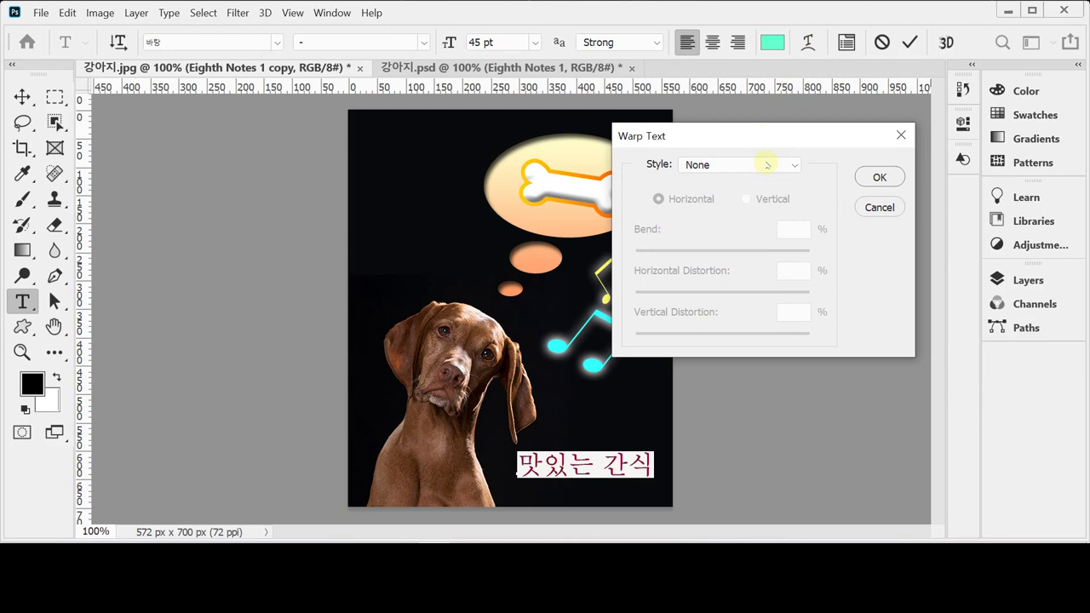
click(767, 164)
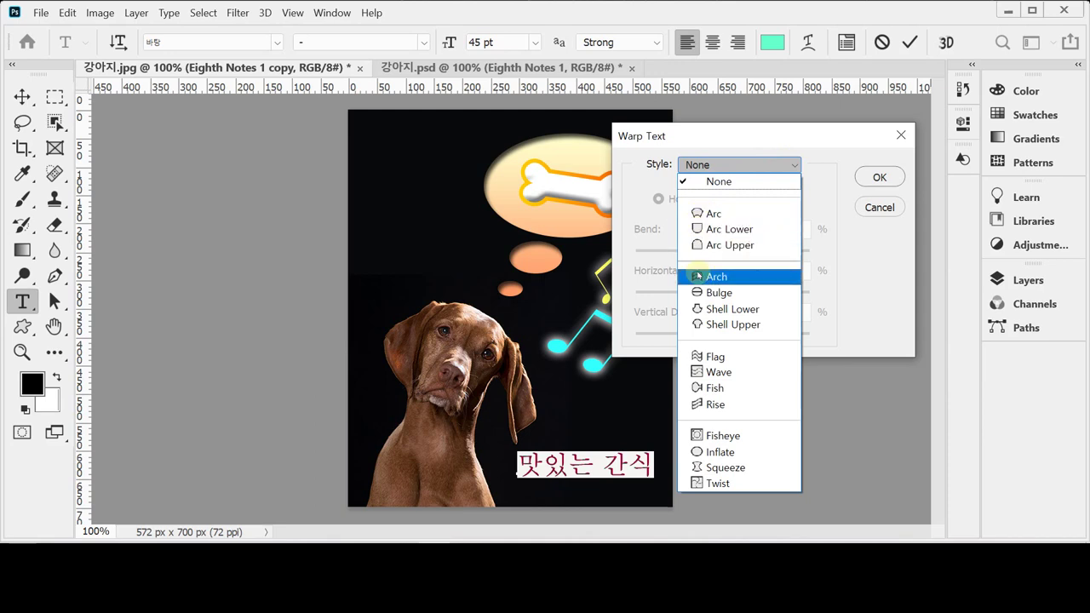
click(737, 408)
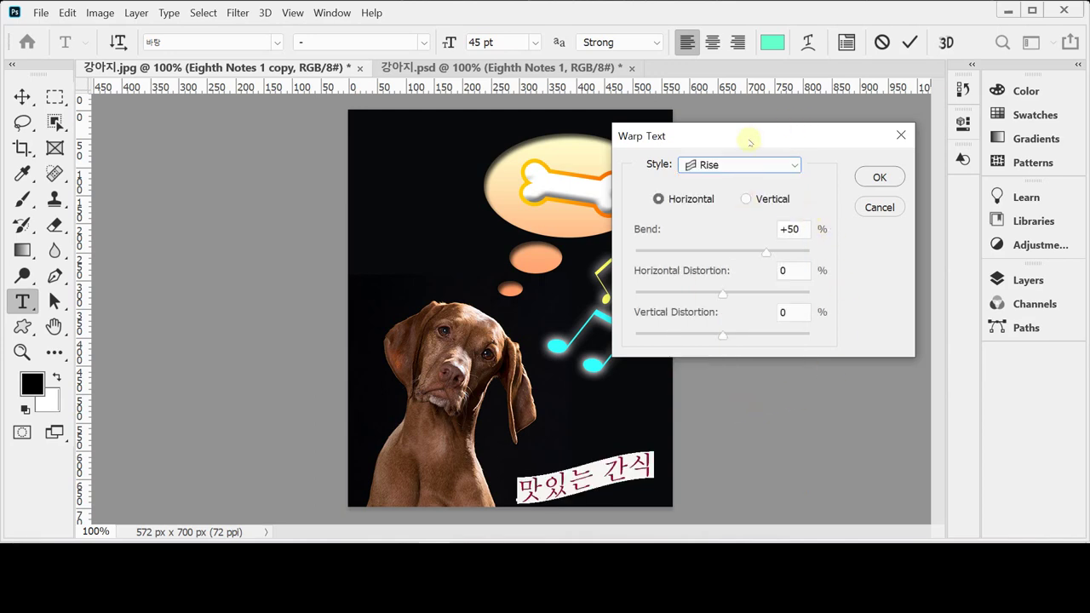
drag(752, 138, 762, 130)
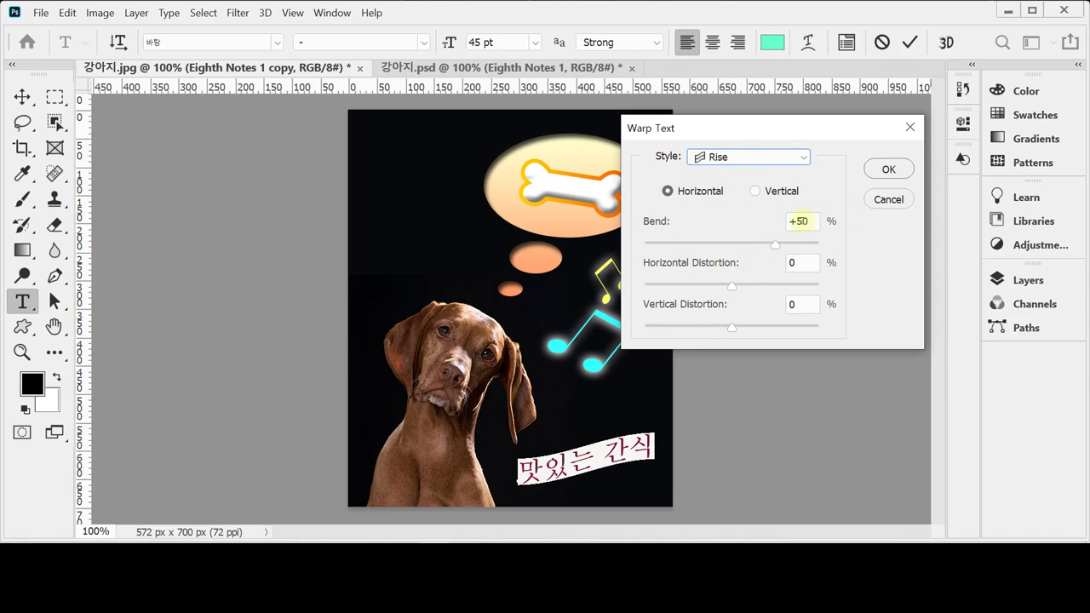
click(886, 169)
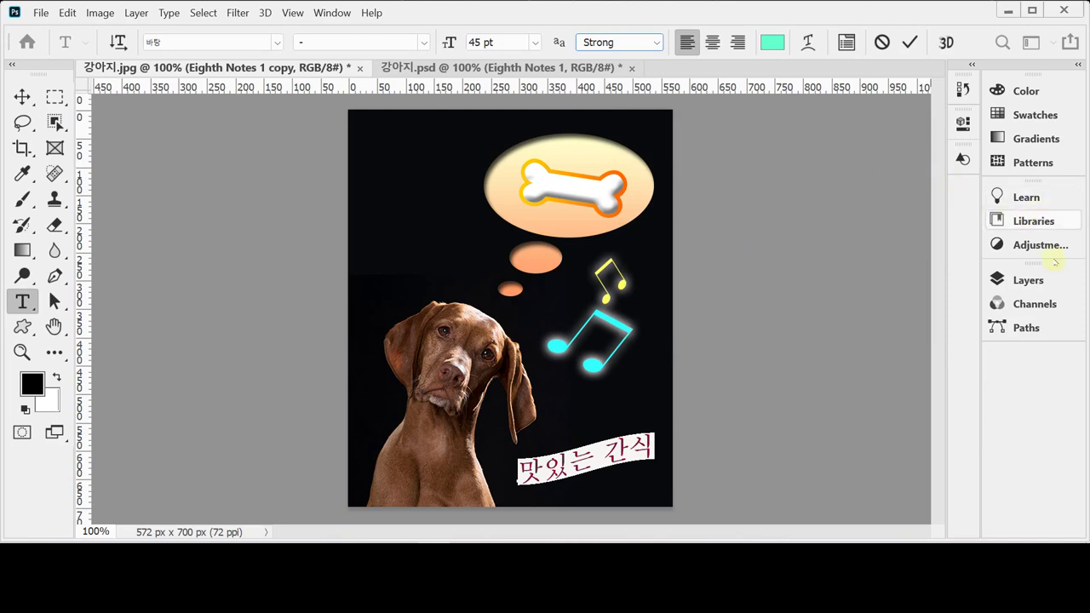
- Add an outside stroke to the caption layer with a size of 3 px and the Color fill type
click(1029, 280)
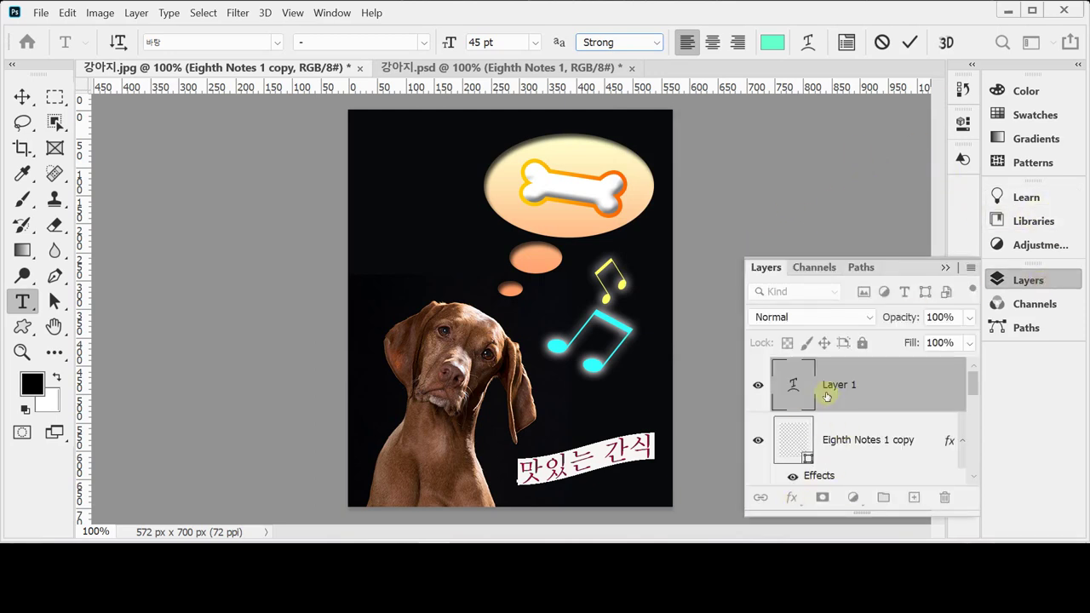
click(792, 499)
click(792, 499)
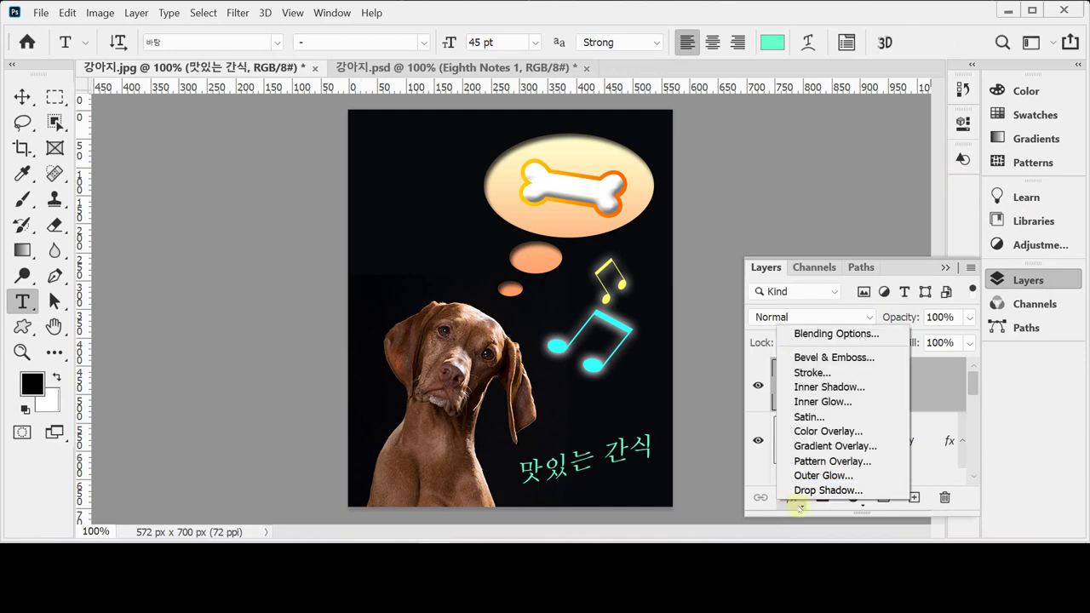
click(854, 375)
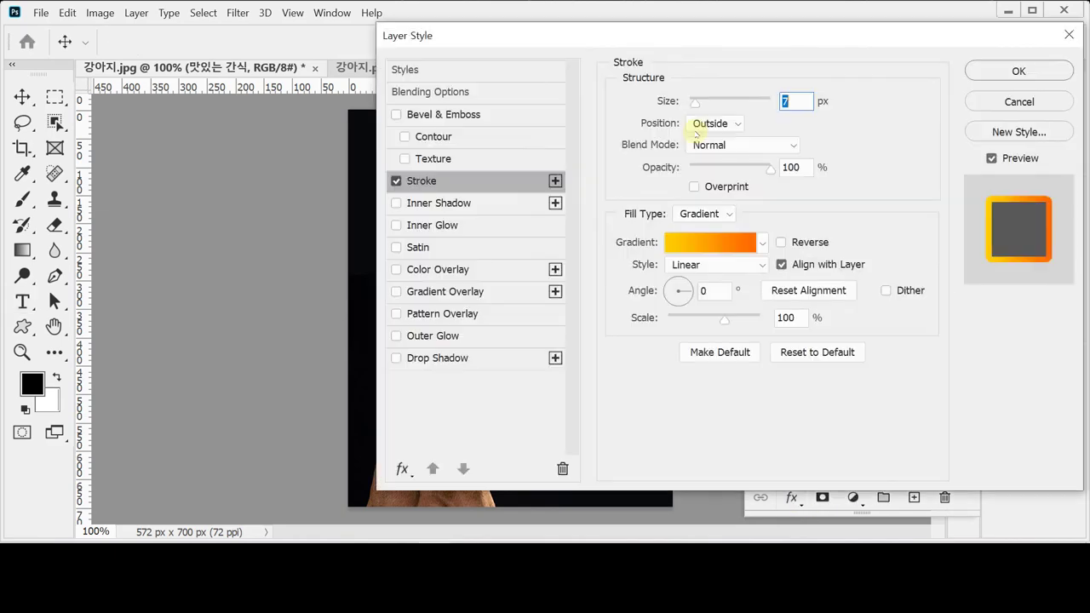
mouse_move(542, 36)
mouse_down()
mouse_move(729, 24)
mouse_move(705, 24)
mouse_up()
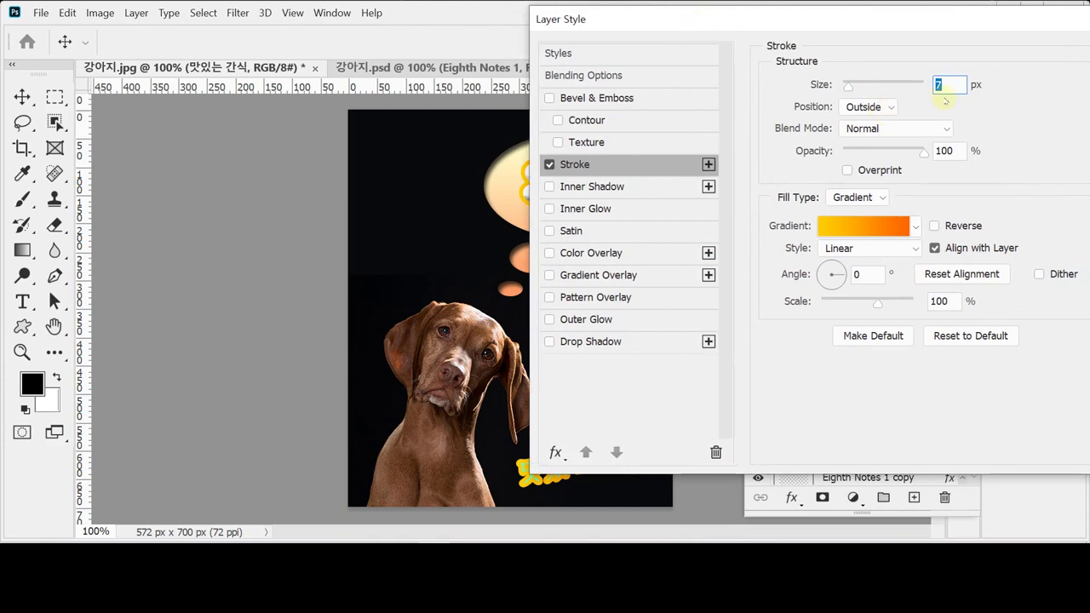
text(3)
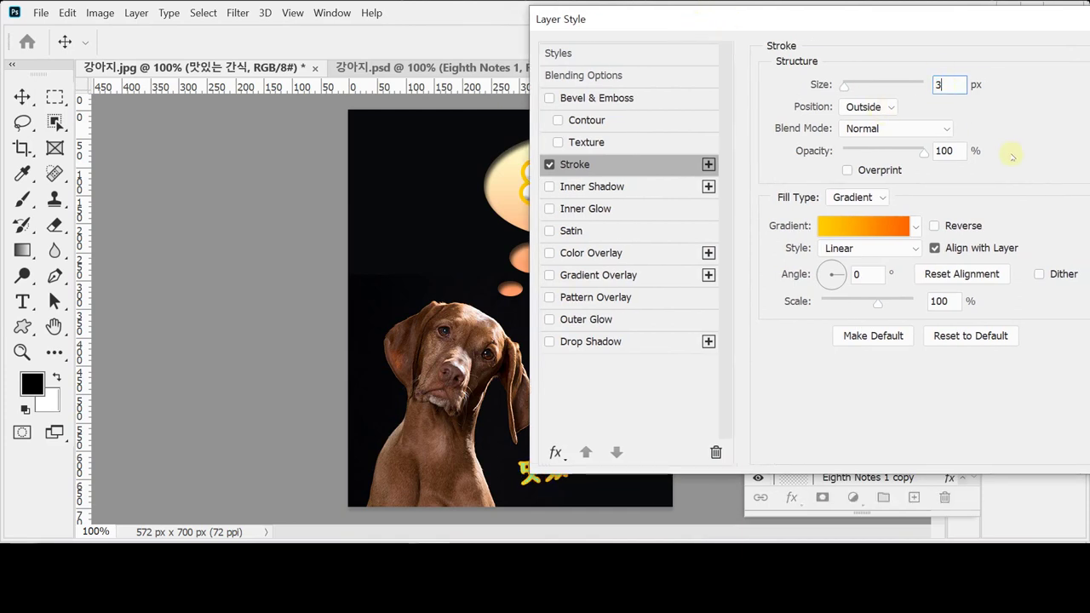
click(857, 200)
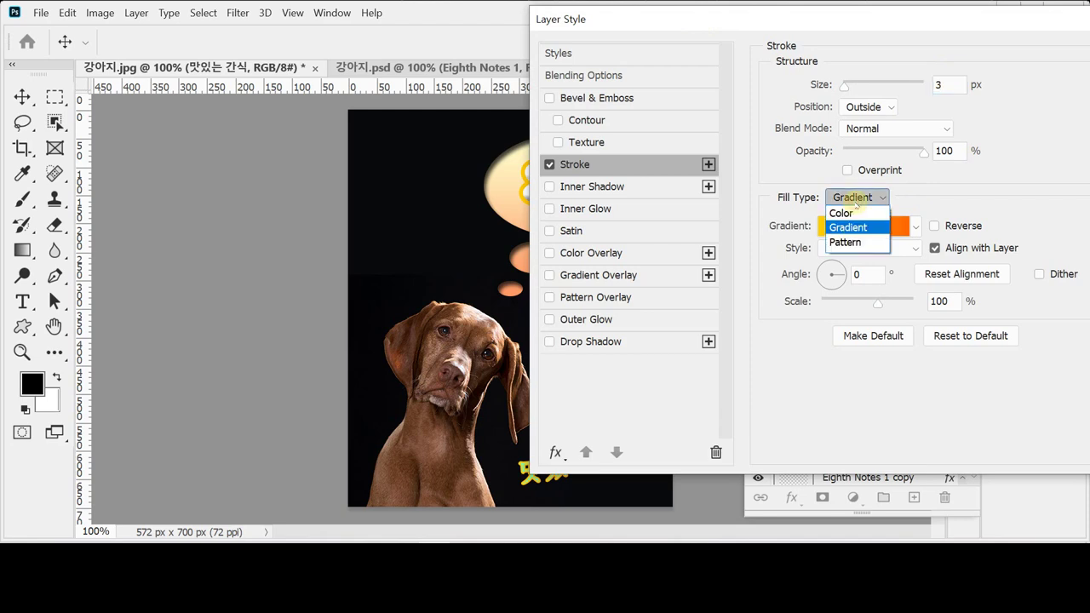
click(841, 213)
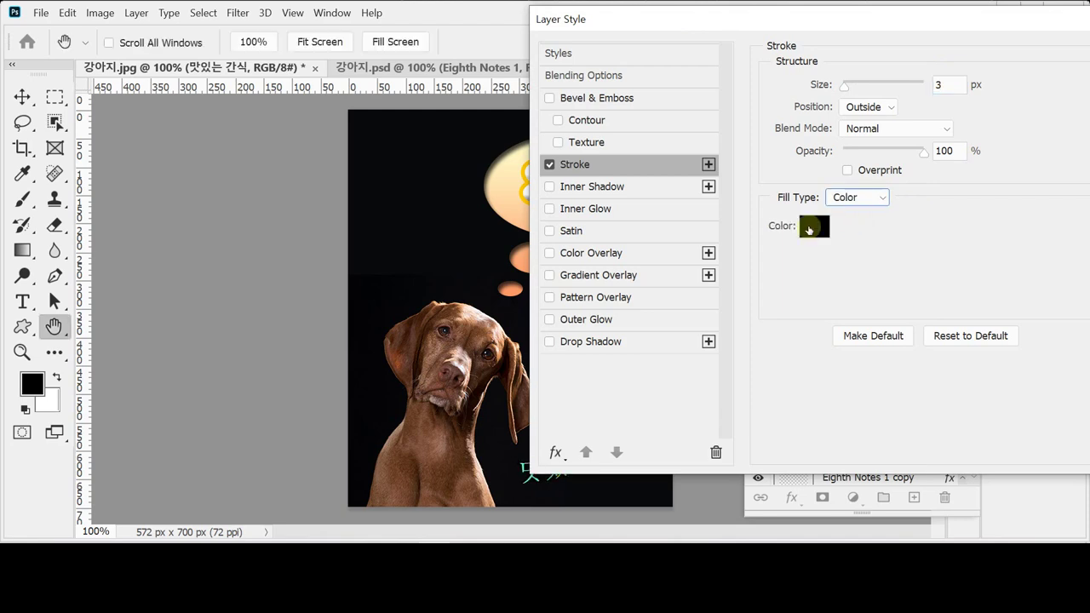
- Set the caption's stroke colour to hex c96 and apply the layer style
click(814, 226)
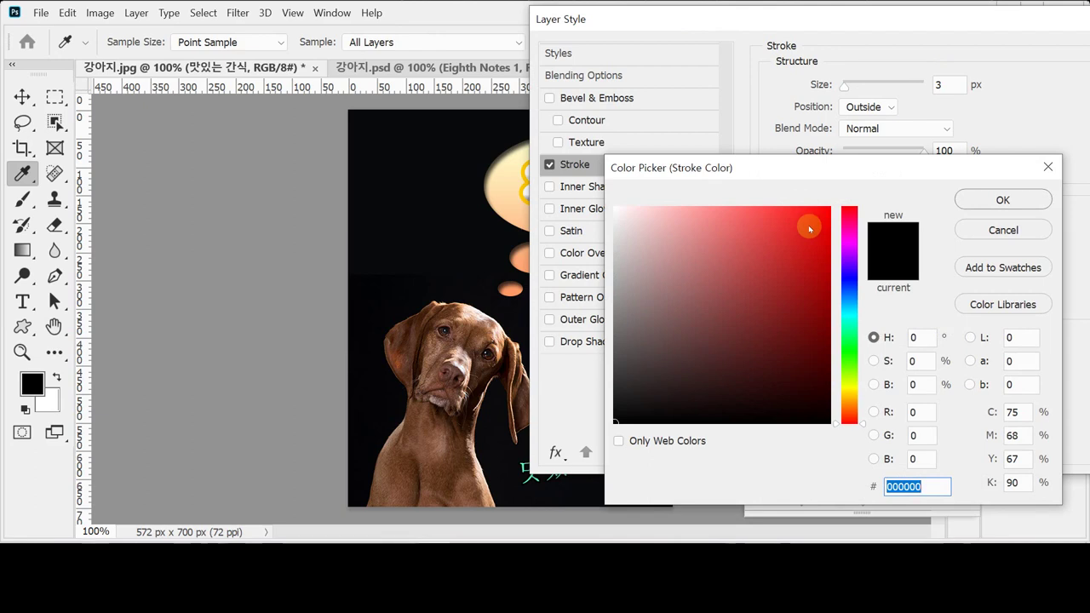
text(c9)
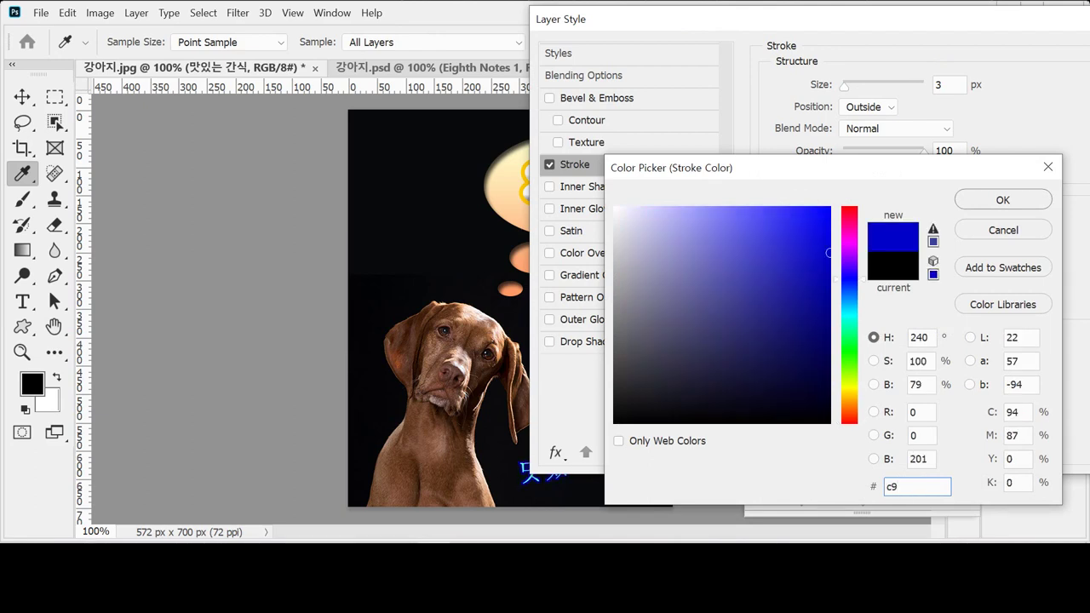
text(96)
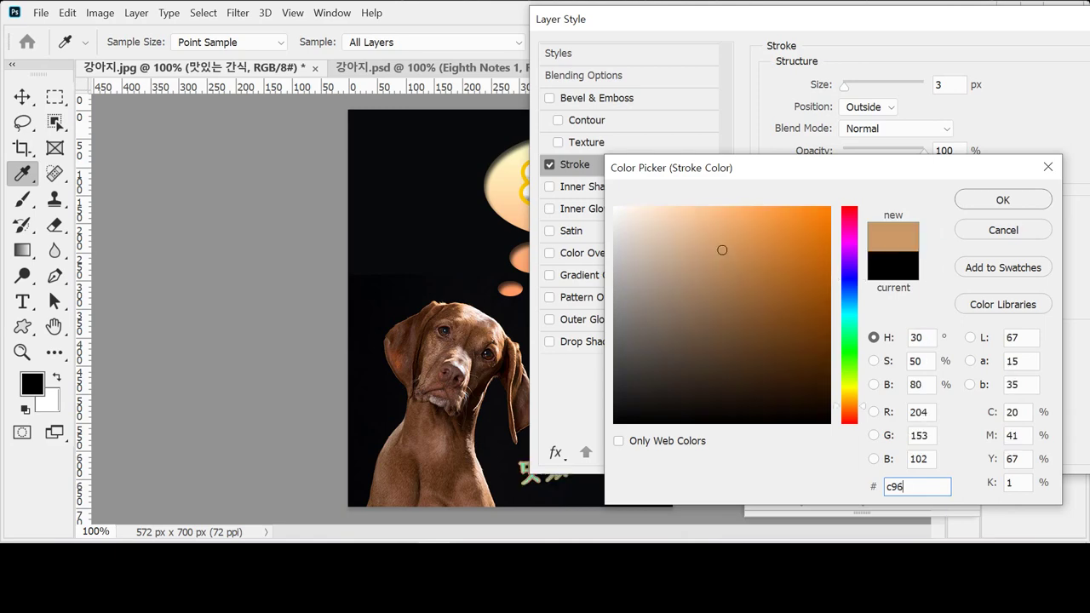
key(Return)
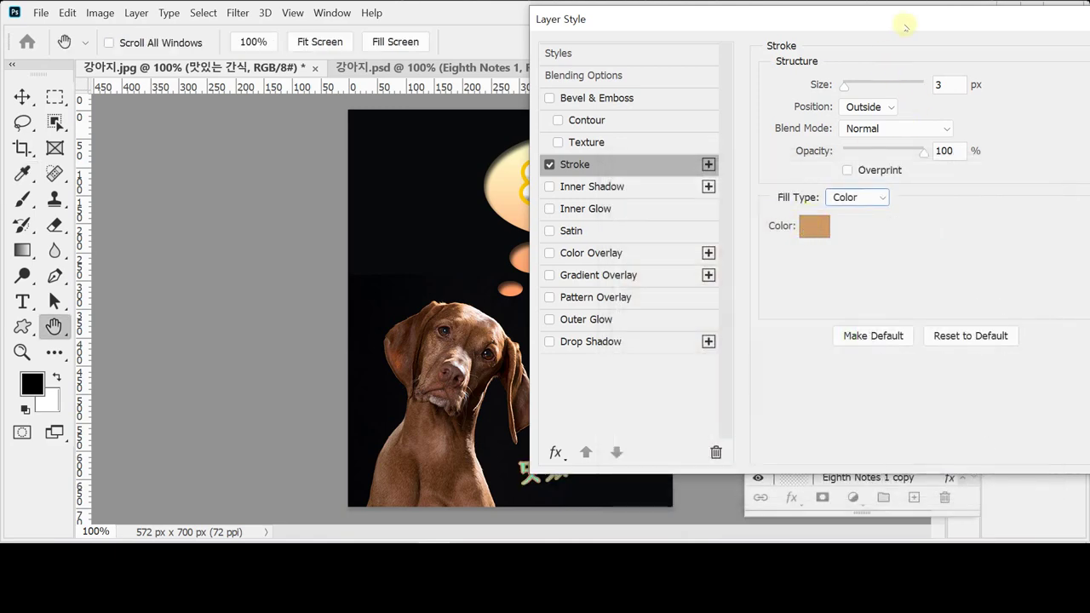
key(Return)
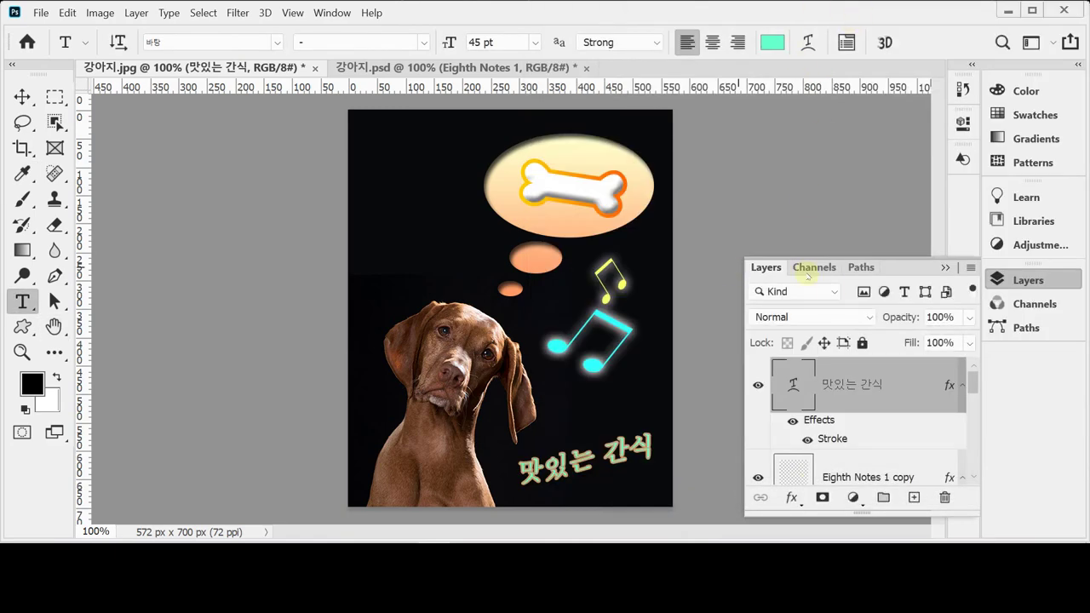
- Move the warped caption slightly down toward the photo's lower edge
click(1000, 284)
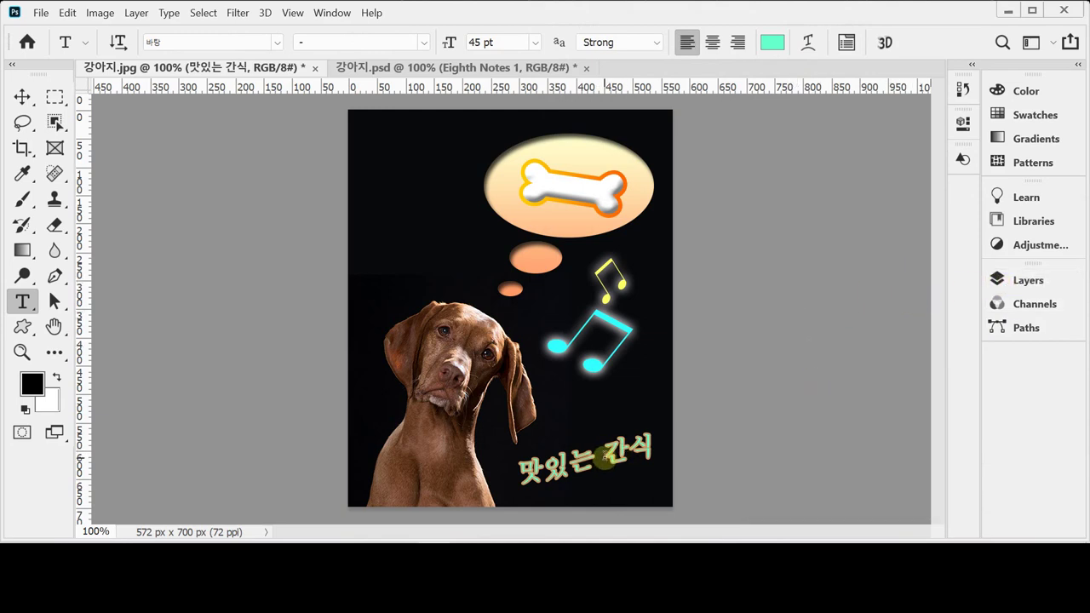
click(613, 460)
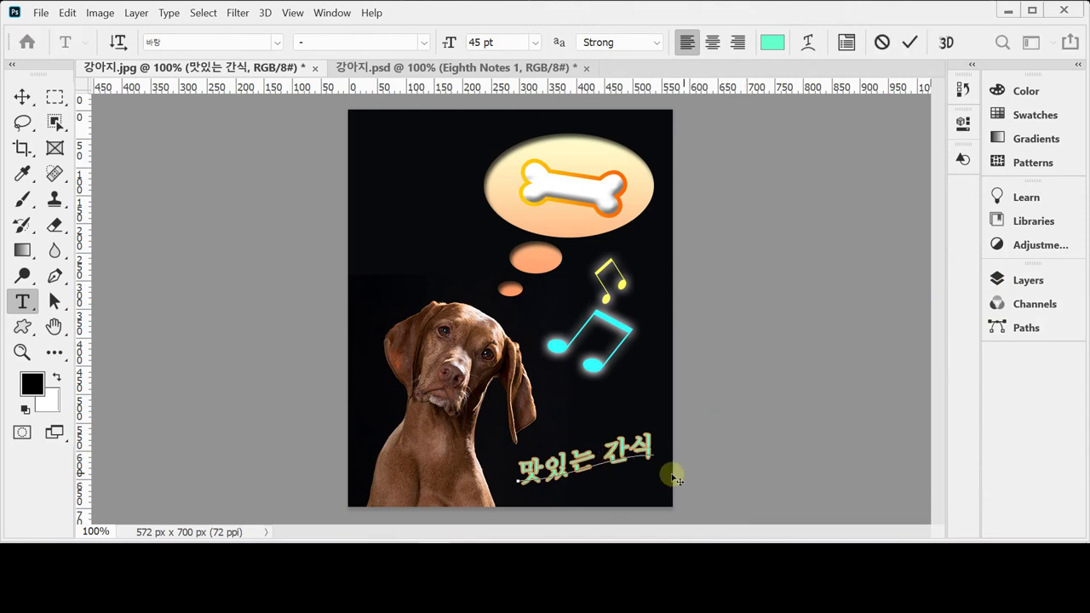
drag(662, 479, 661, 487)
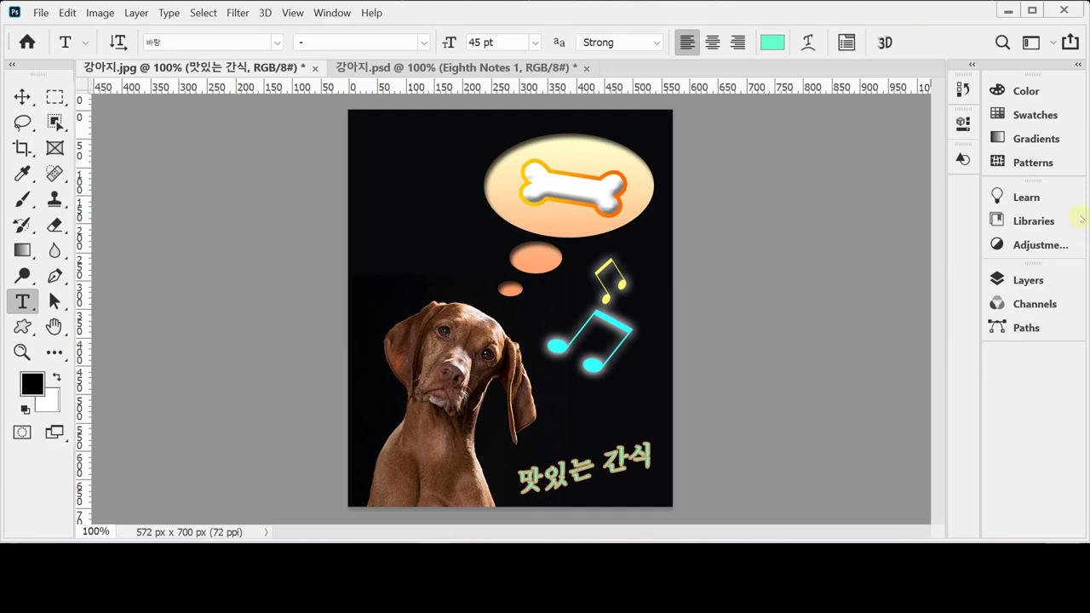
- Check the fill colour of the small yellow notes on the Eighth Notes 1 copy layer without changing it
click(1026, 280)
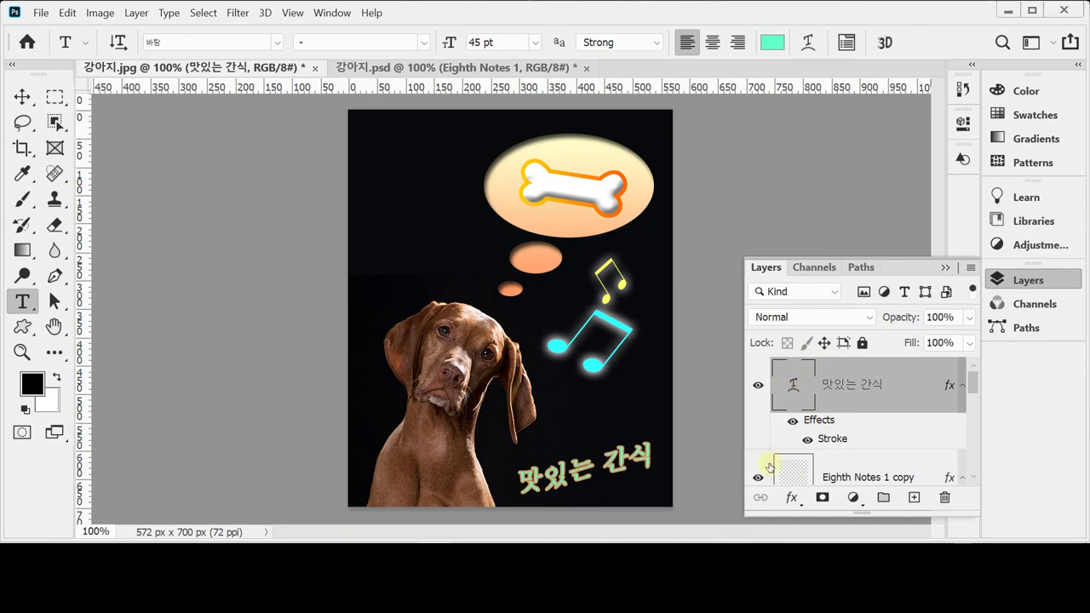
scroll(797, 463, down, 2)
click(806, 401)
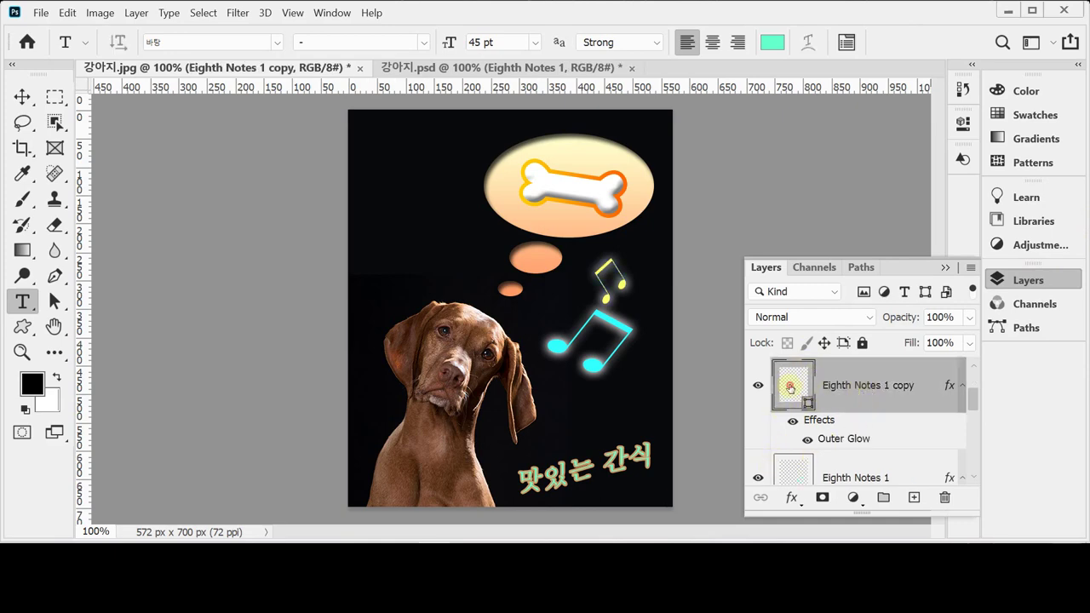
double_click(792, 387)
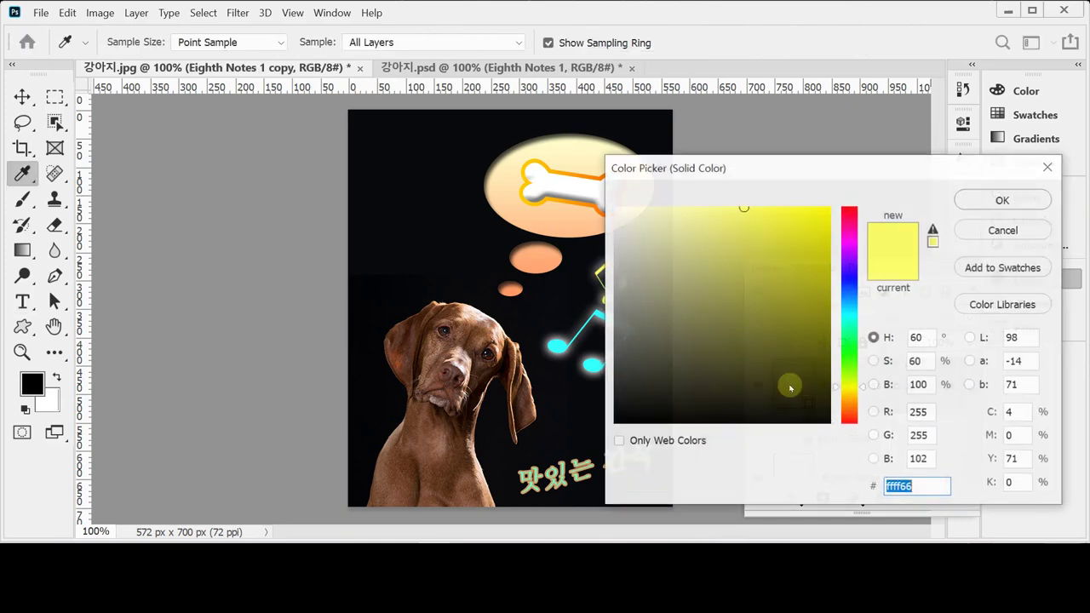
click(924, 486)
drag(943, 485, 860, 484)
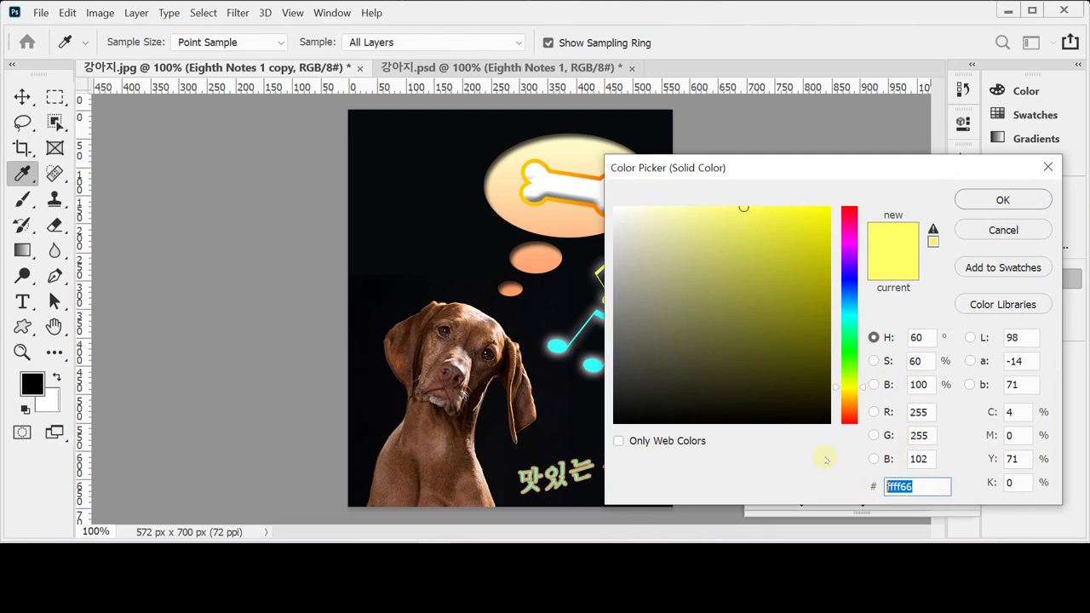
click(1003, 230)
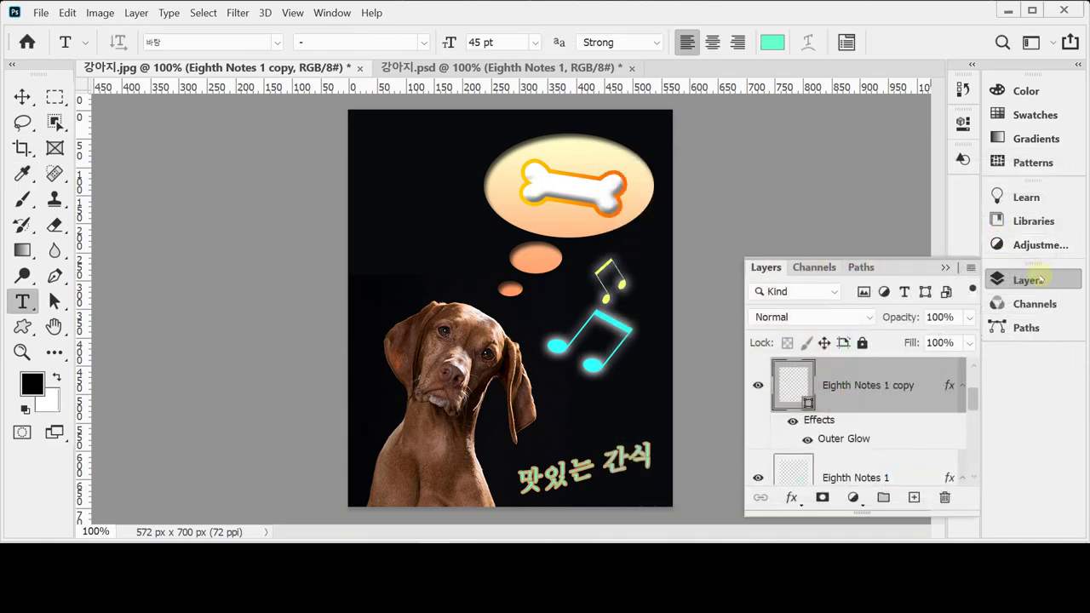
click(1042, 280)
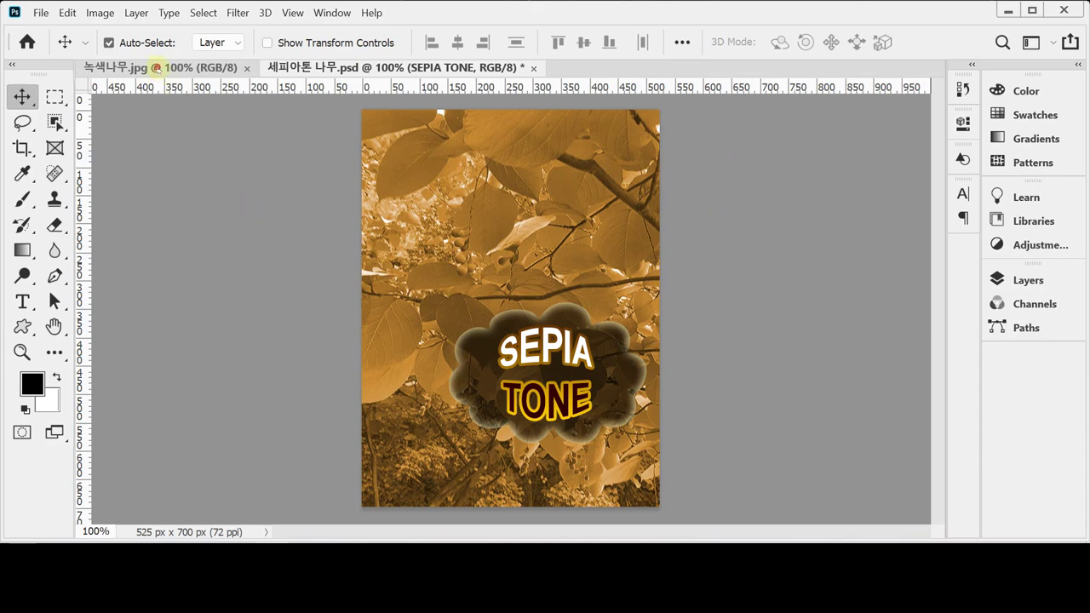
- Switch to the 녹색나무.jpg document and add a Hue/Saturation adjustment layer above its Background layer
click(157, 68)
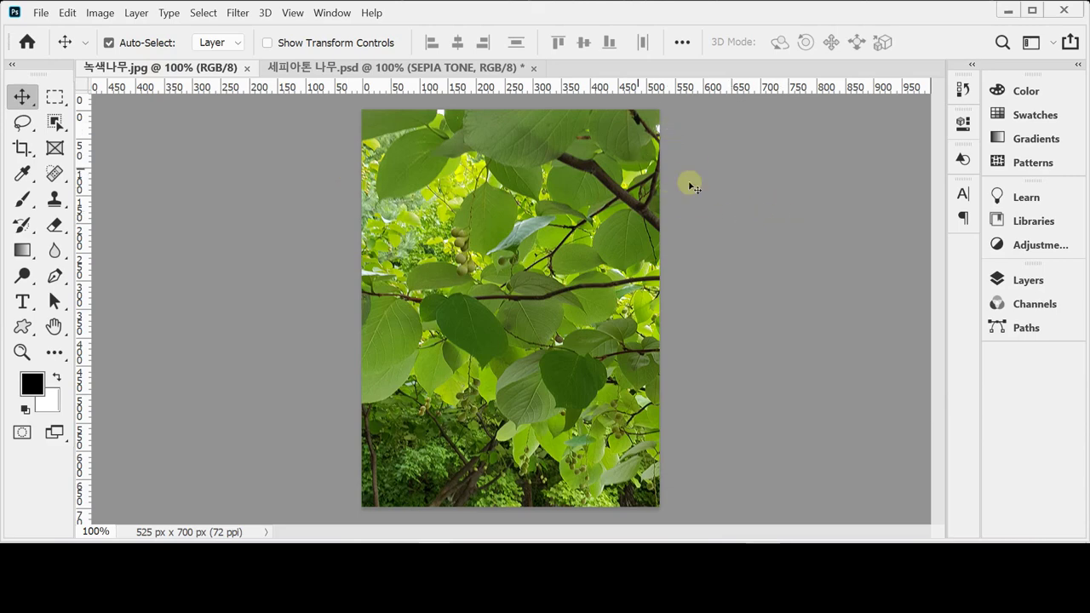
click(1020, 281)
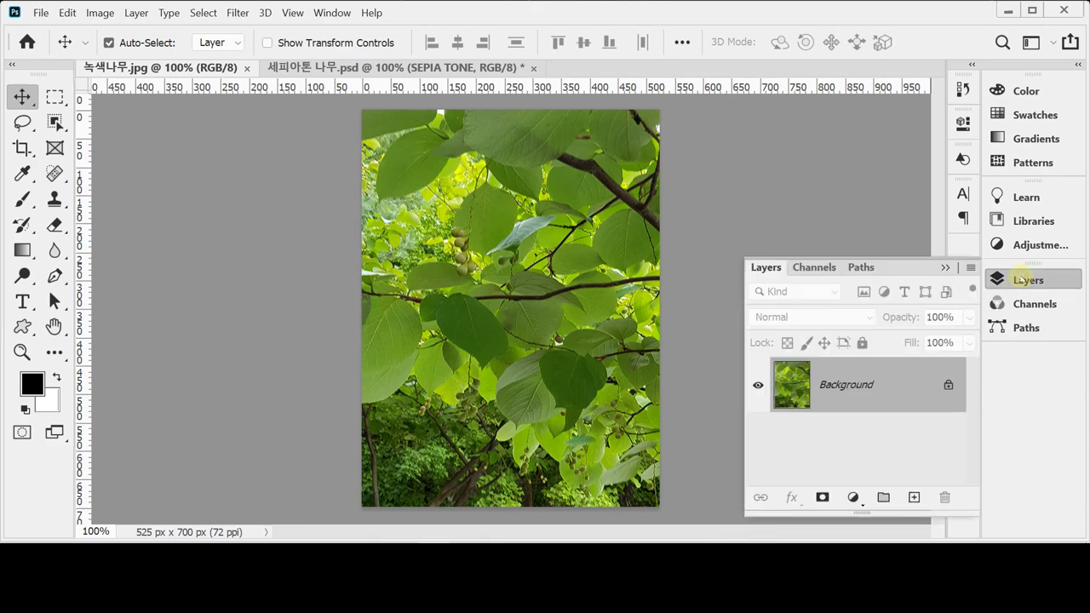
click(853, 499)
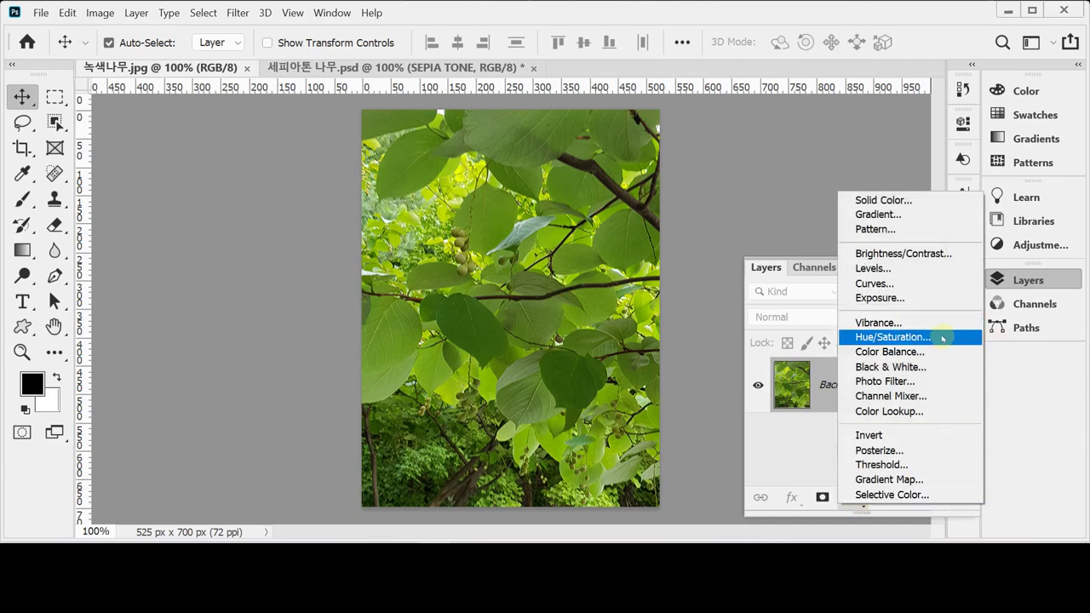
click(892, 337)
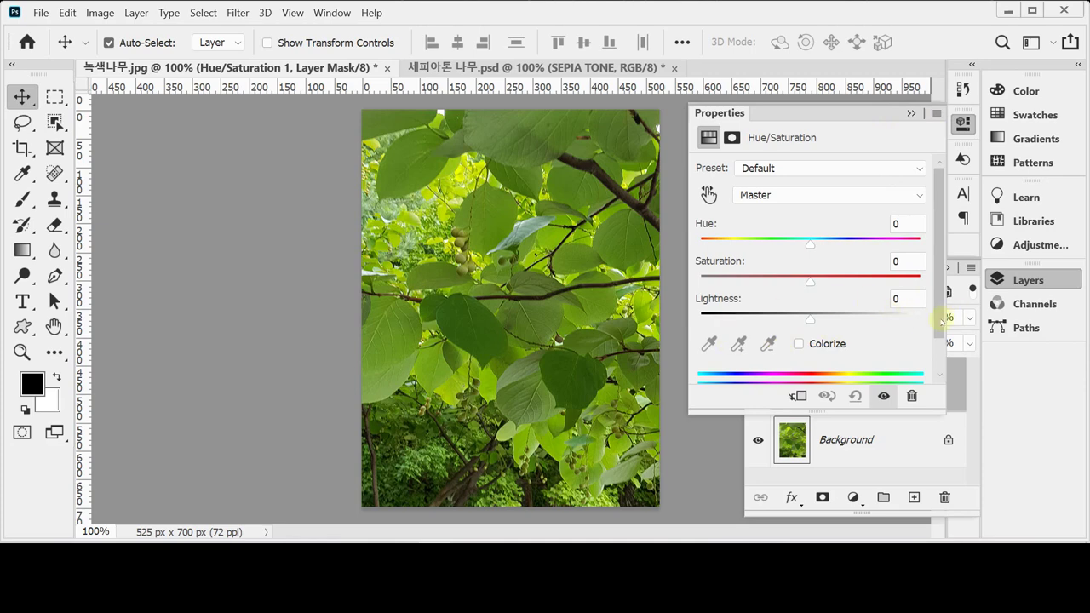
- Try out extreme Hue/Saturation settings on the adjustment layer, ending at hue +10, saturation +9 and lightness +2
mouse_move(942, 321)
mouse_down()
mouse_move(943, 360)
mouse_move(941, 313)
mouse_up()
drag(811, 245, 925, 283)
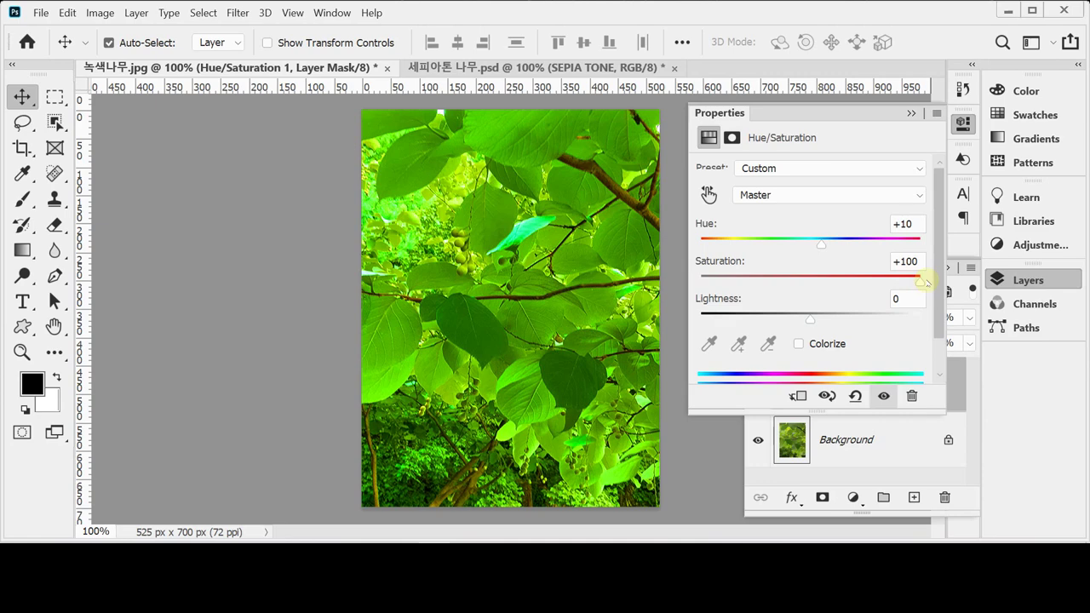
drag(925, 283, 704, 281)
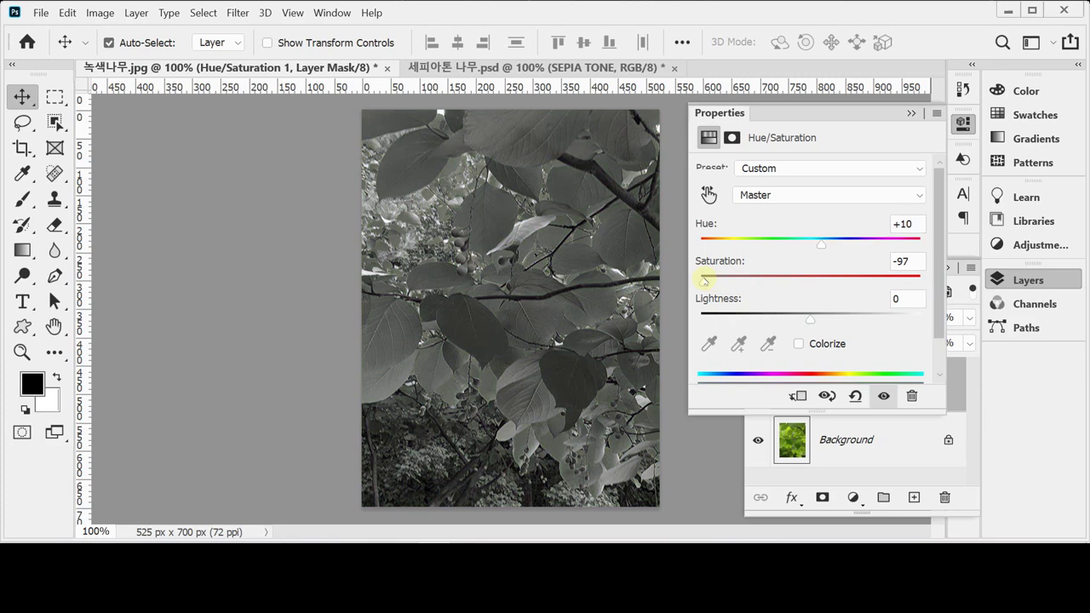
drag(704, 281, 817, 281)
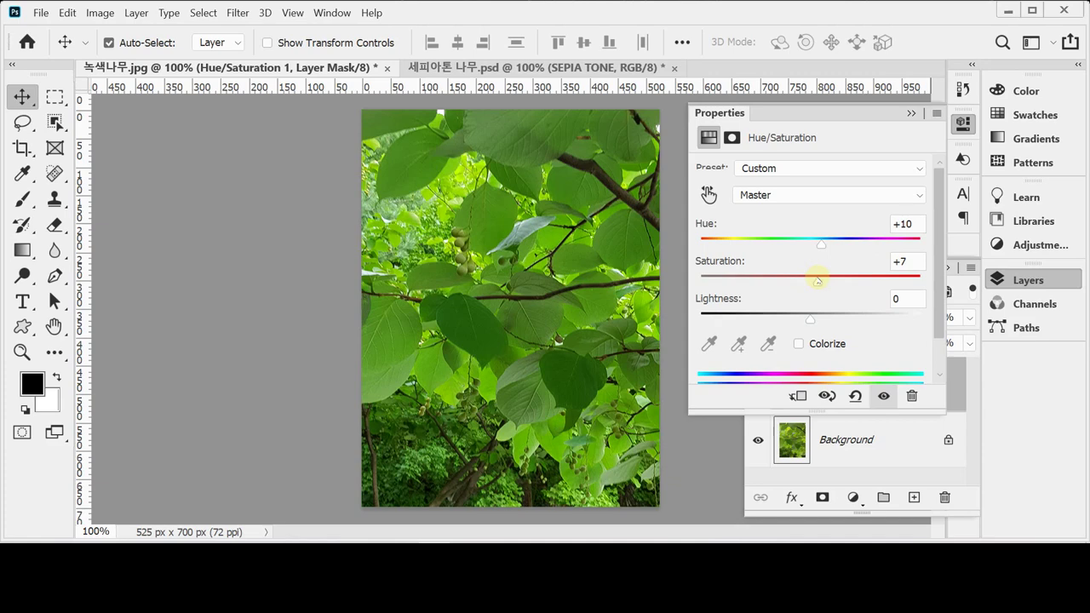
drag(817, 280, 878, 321)
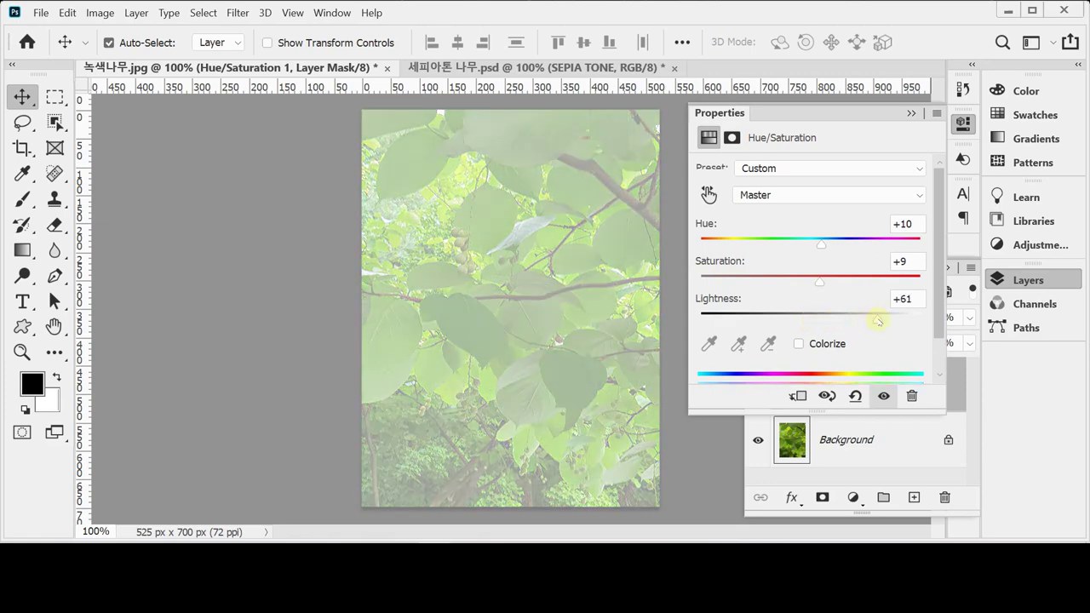
drag(878, 320, 812, 319)
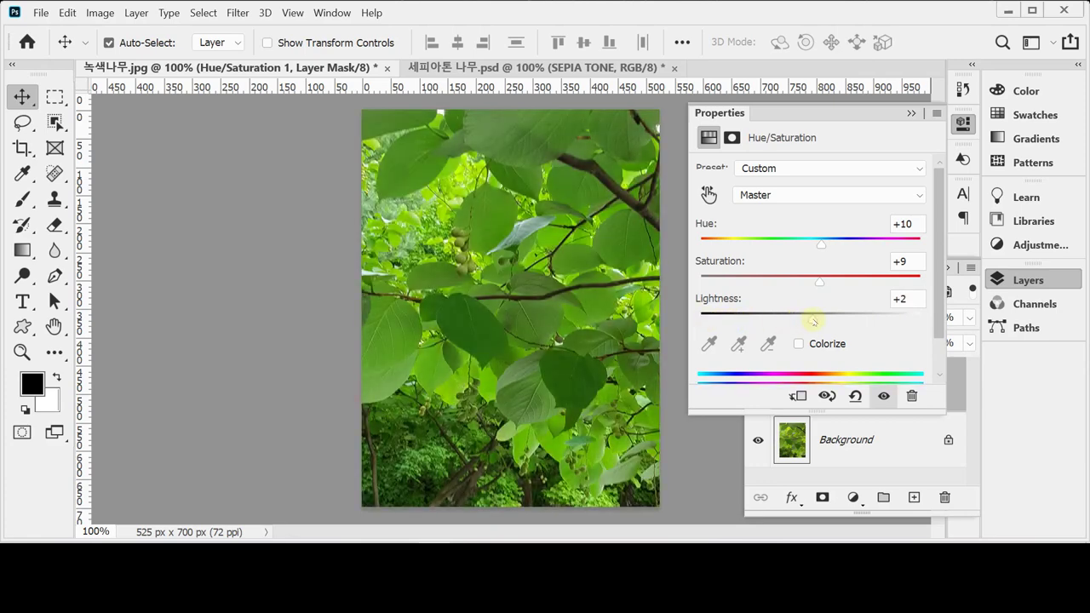
- Reset the adjustment layer's hue, saturation and lightness values to 0
click(904, 224)
text(0)
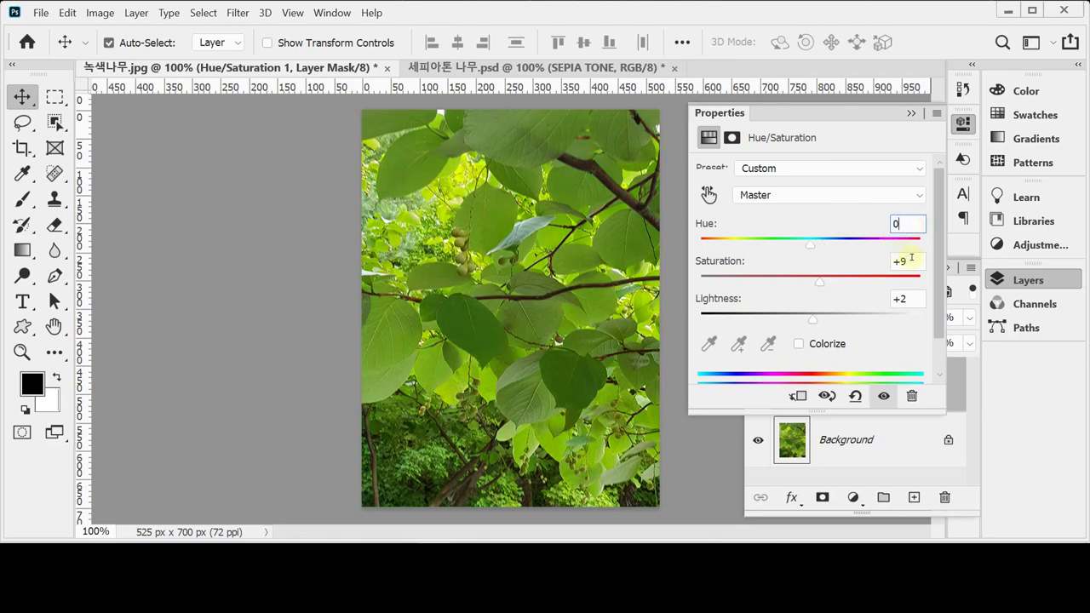
click(899, 261)
text(0)
click(899, 299)
text(0)
key(Return)
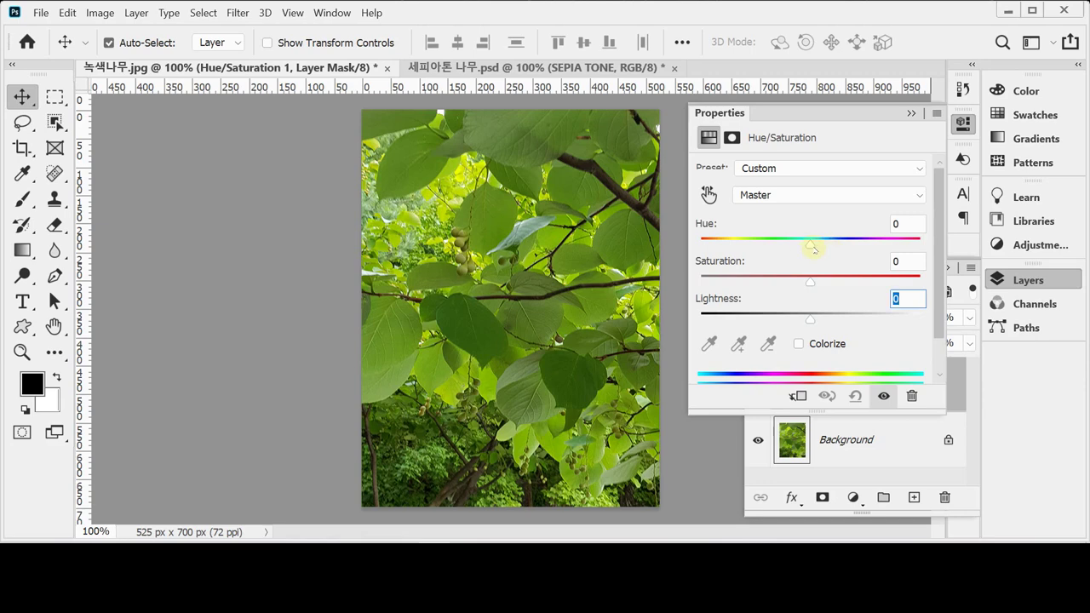
- Try a slight hue shift of +7 on the adjustment layer and return the hue to 0
mouse_move(811, 247)
mouse_down()
mouse_move(904, 247)
mouse_move(823, 246)
mouse_up()
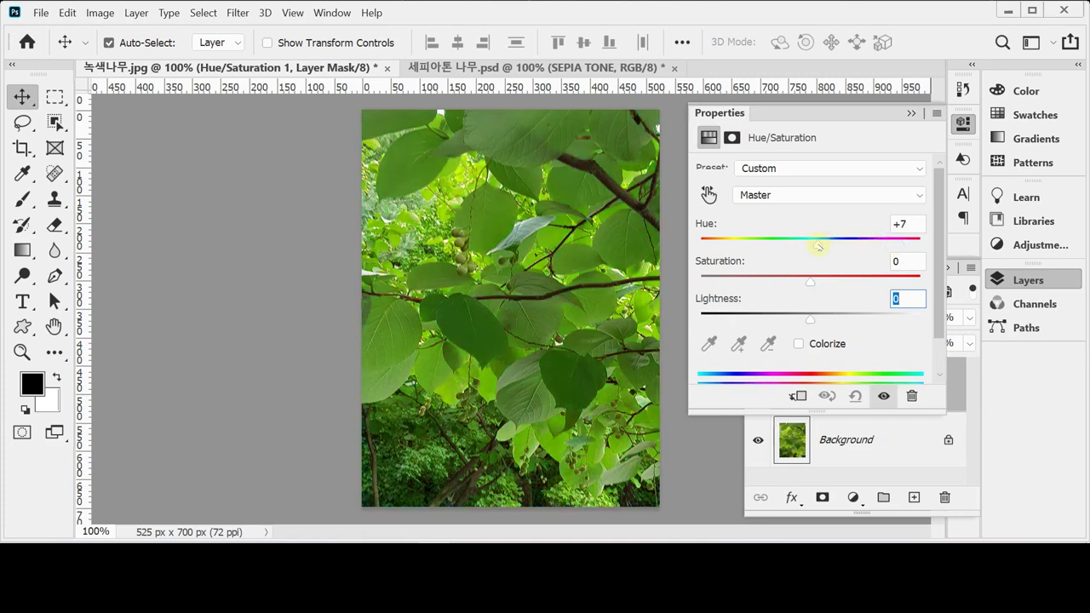
double_click(903, 224)
text(0)
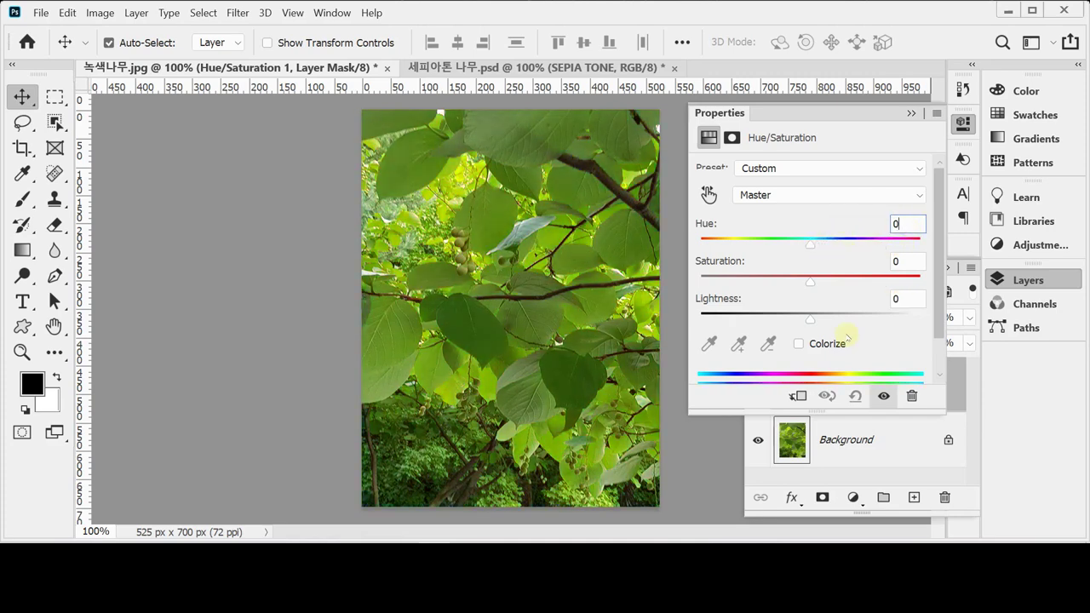
key(Return)
- Turn on Colorize for the Hue/Saturation adjustment layer and try saturation 39 with hue 202 and 244
click(799, 344)
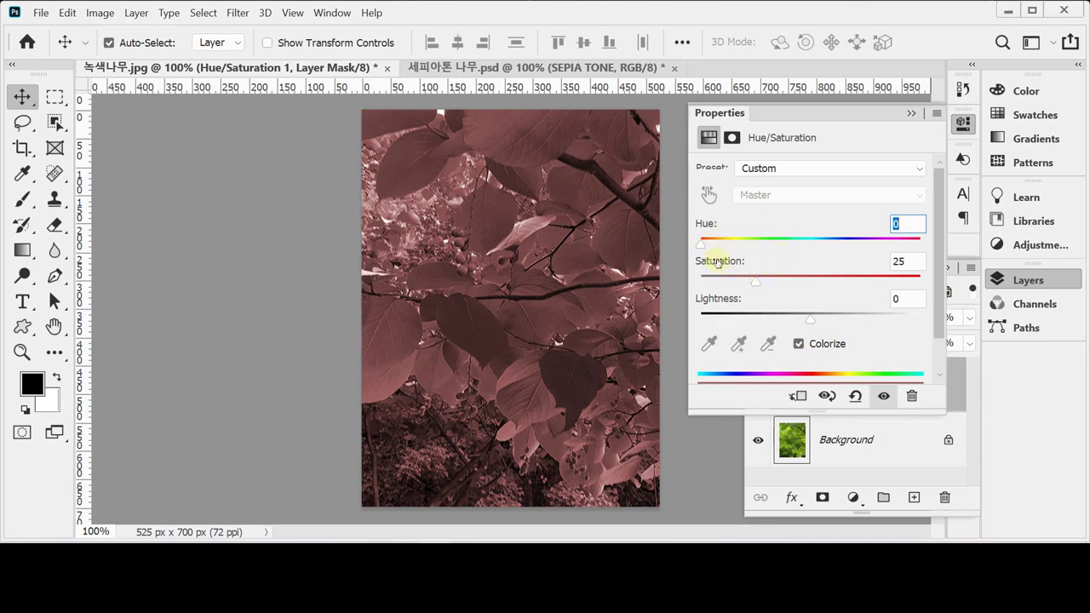
drag(756, 281, 788, 284)
drag(700, 246, 825, 244)
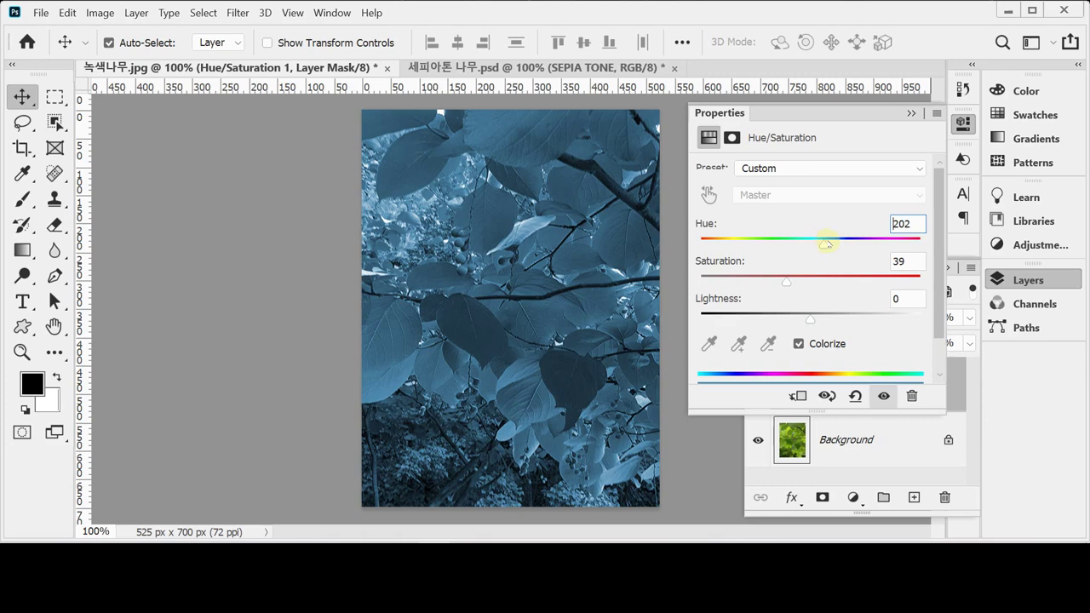
drag(824, 245, 849, 244)
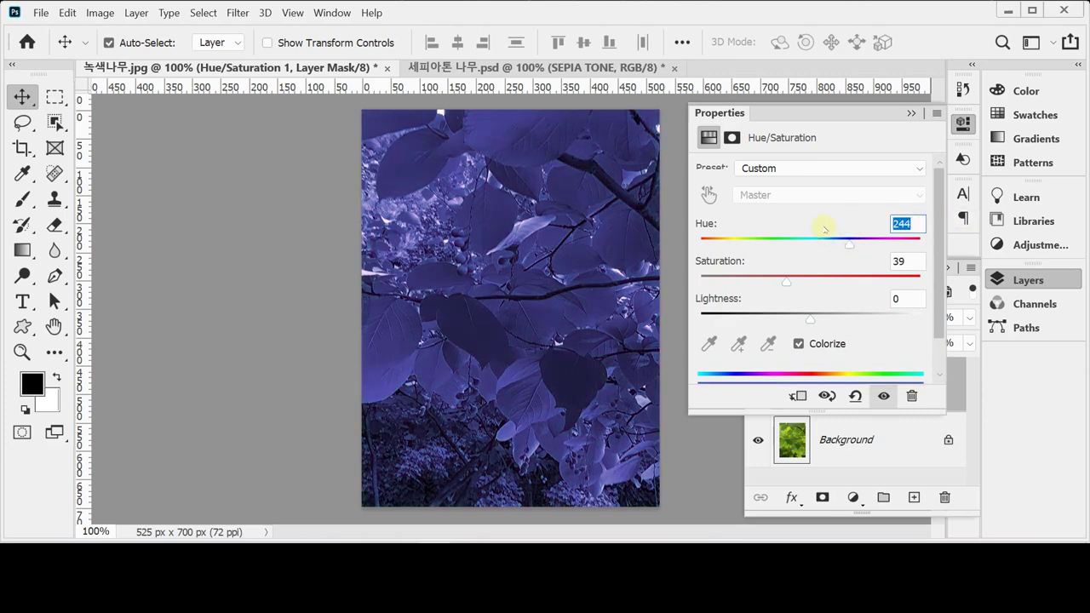
- Give the colorized adjustment layer a sepia tone with hue 36, saturation 60 and lightness 10, and close its properties
text(36)
key(Tab)
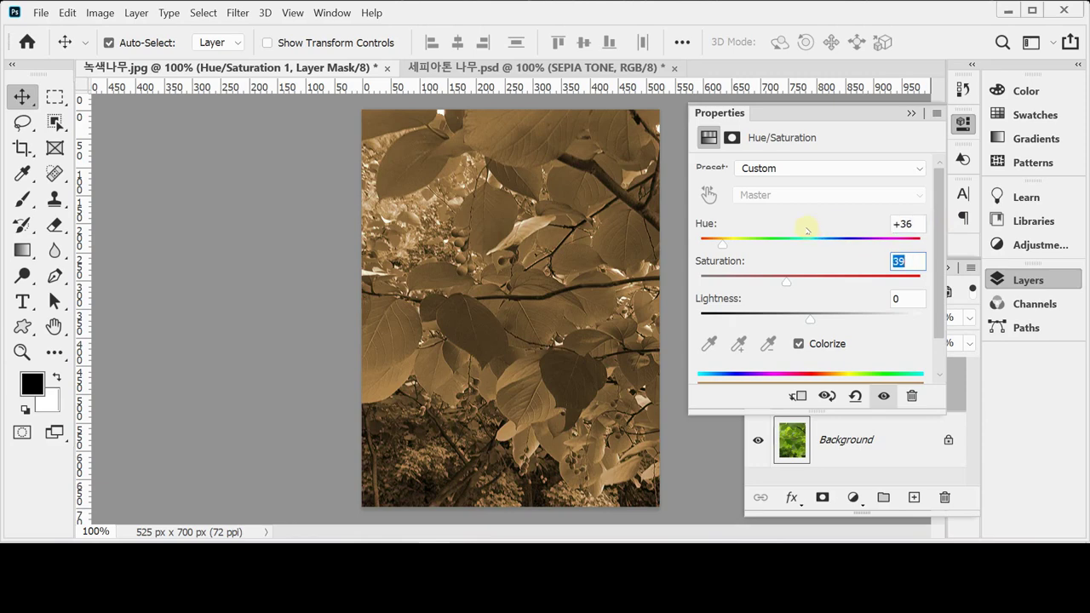
text(60)
key(Tab)
text(10)
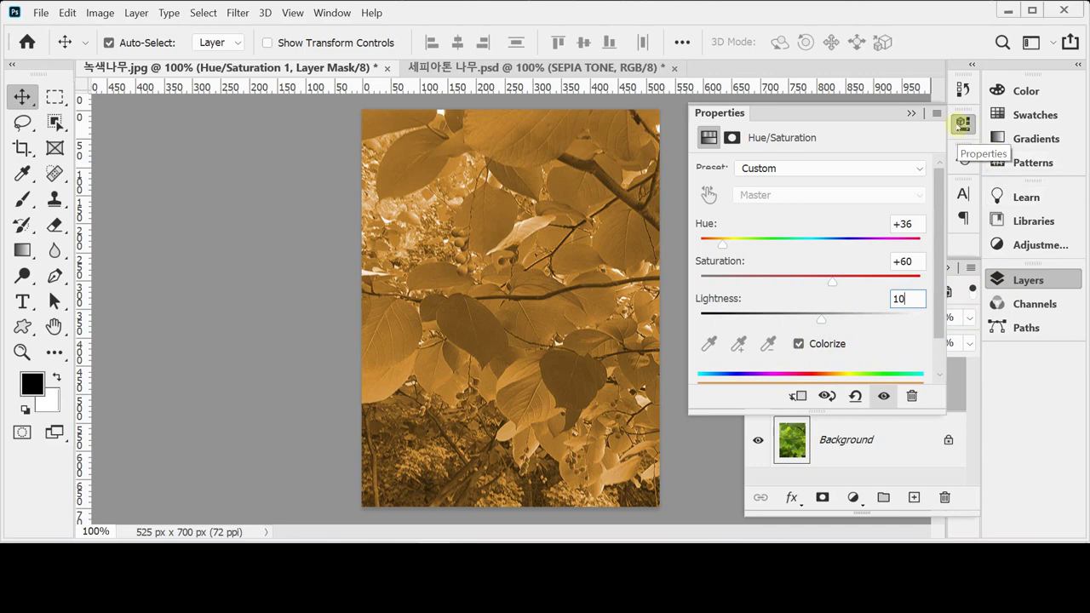
click(962, 124)
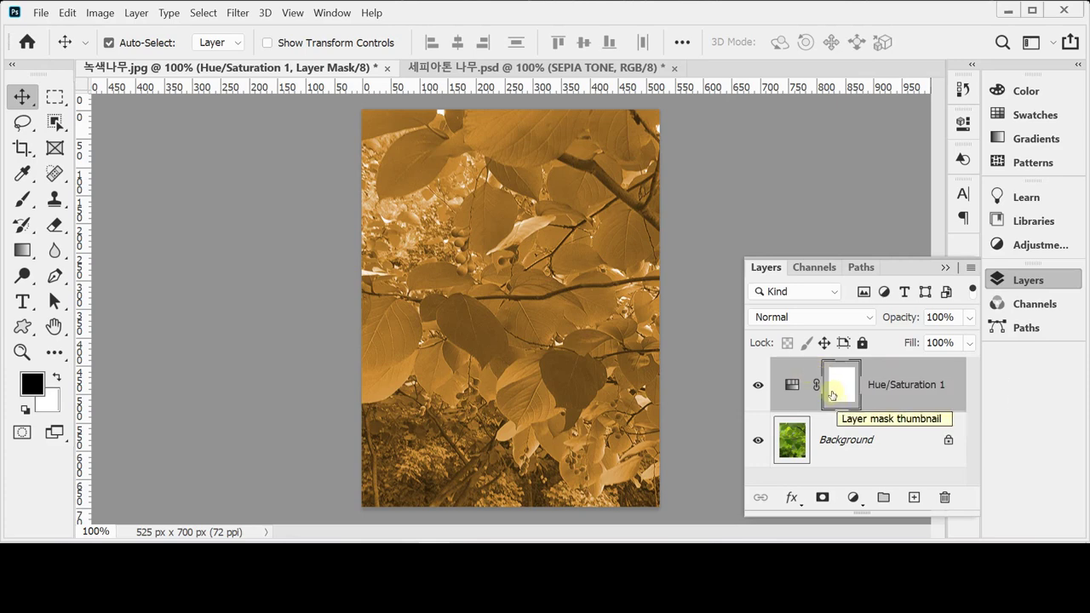
- Compare the photo with and without the sepia effect by toggling the Hue/Saturation 1 layer's visibility
click(757, 386)
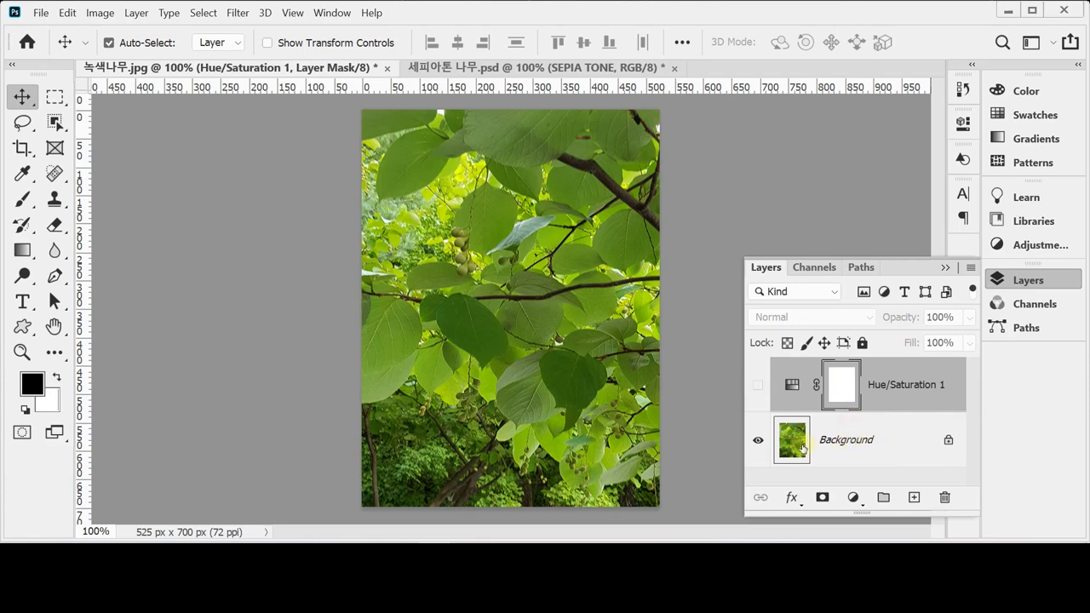
click(758, 386)
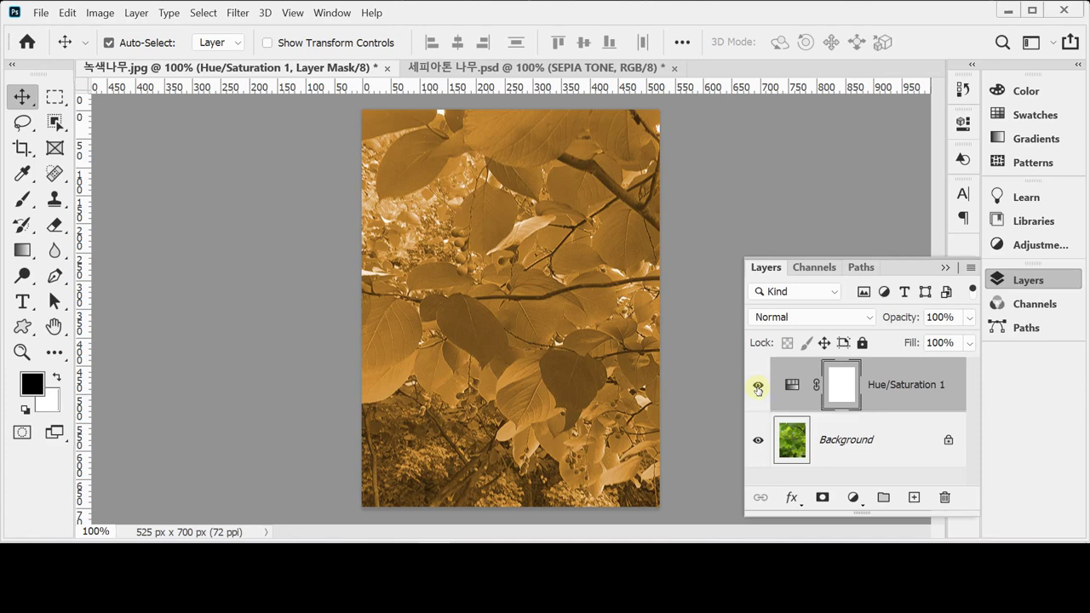
click(757, 388)
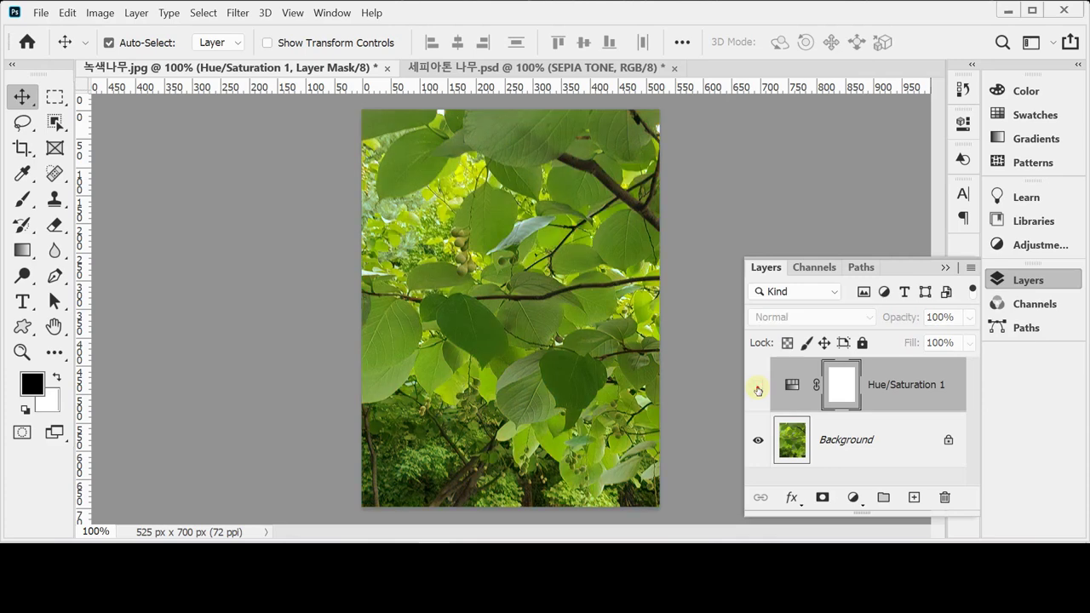
click(758, 389)
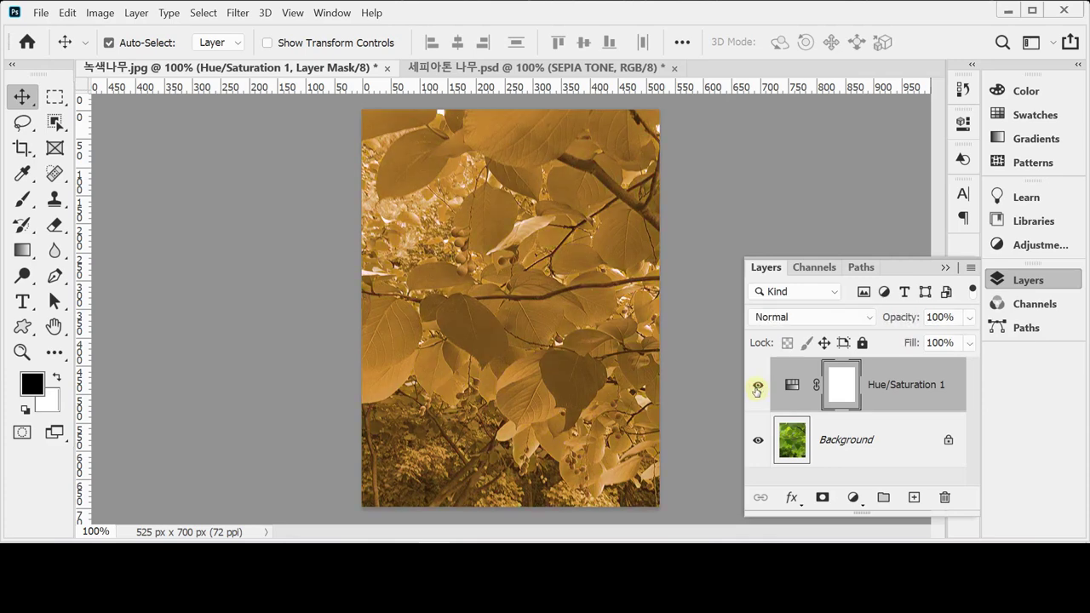
- Hide the Hue/Saturation 1 layer and start a direct Hue/Saturation adjustment on the Background layer, keeping the photo in view
click(757, 387)
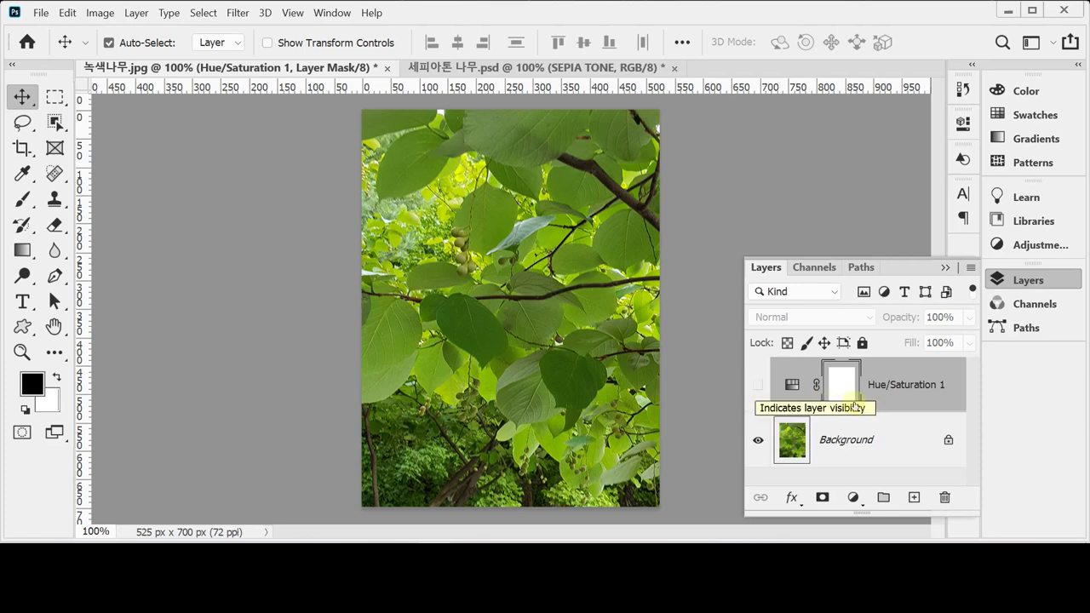
click(843, 440)
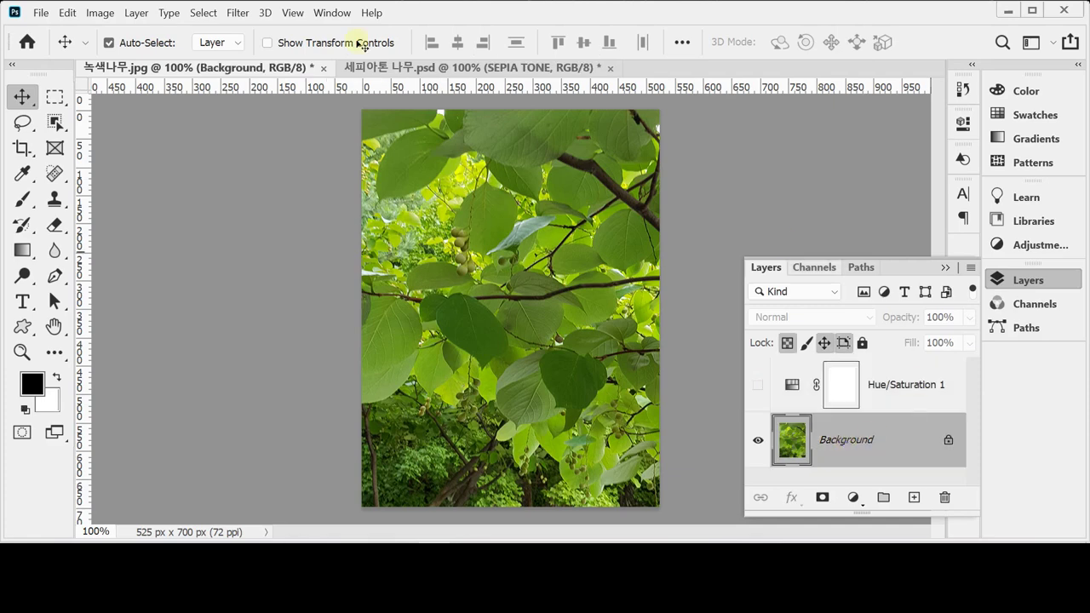
click(99, 14)
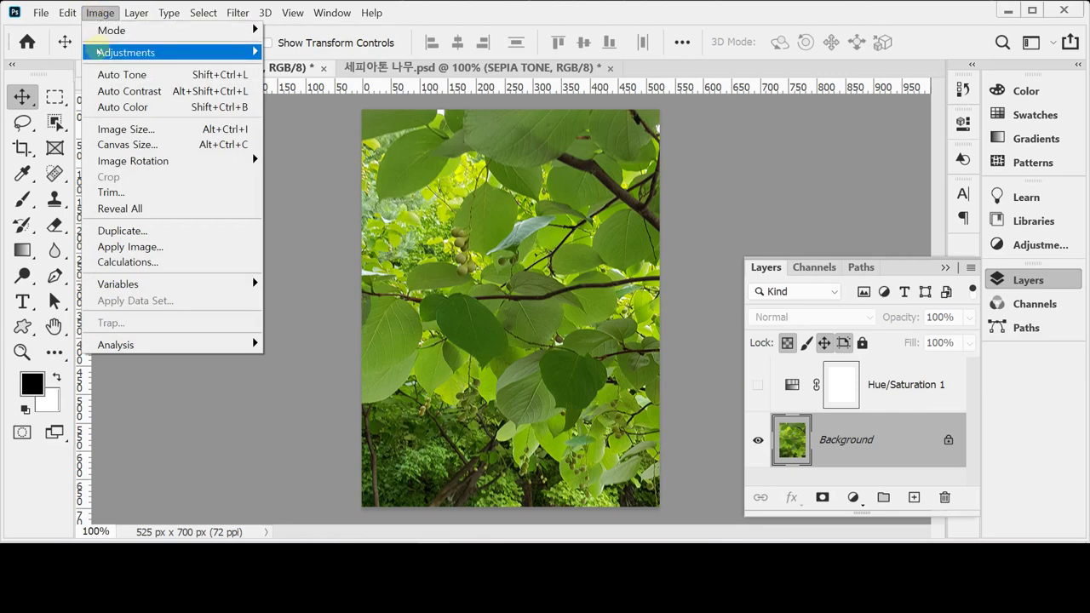
mouse_move(98, 53)
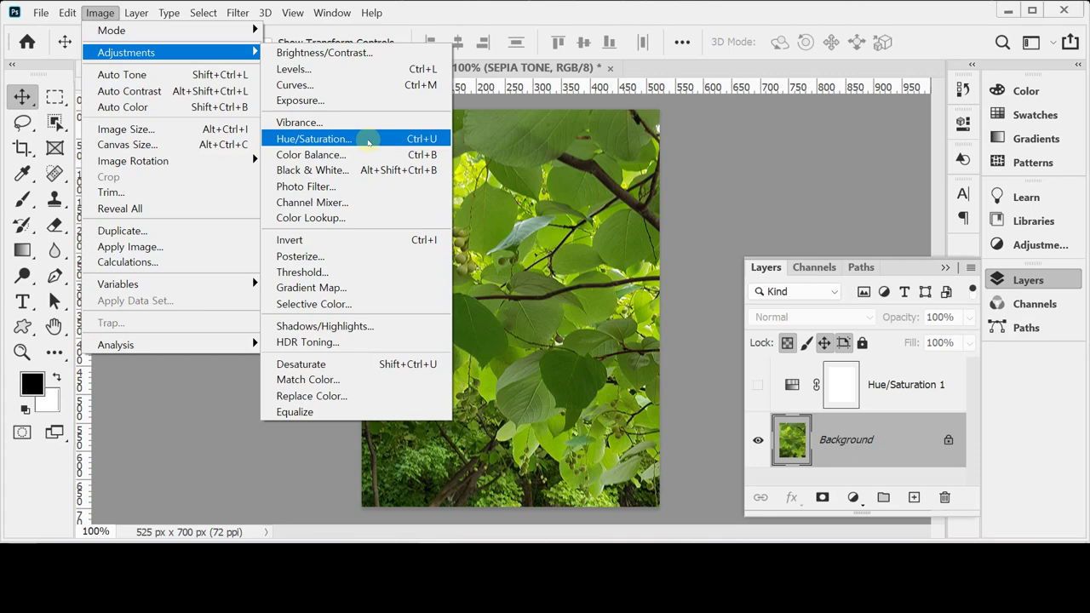
click(368, 142)
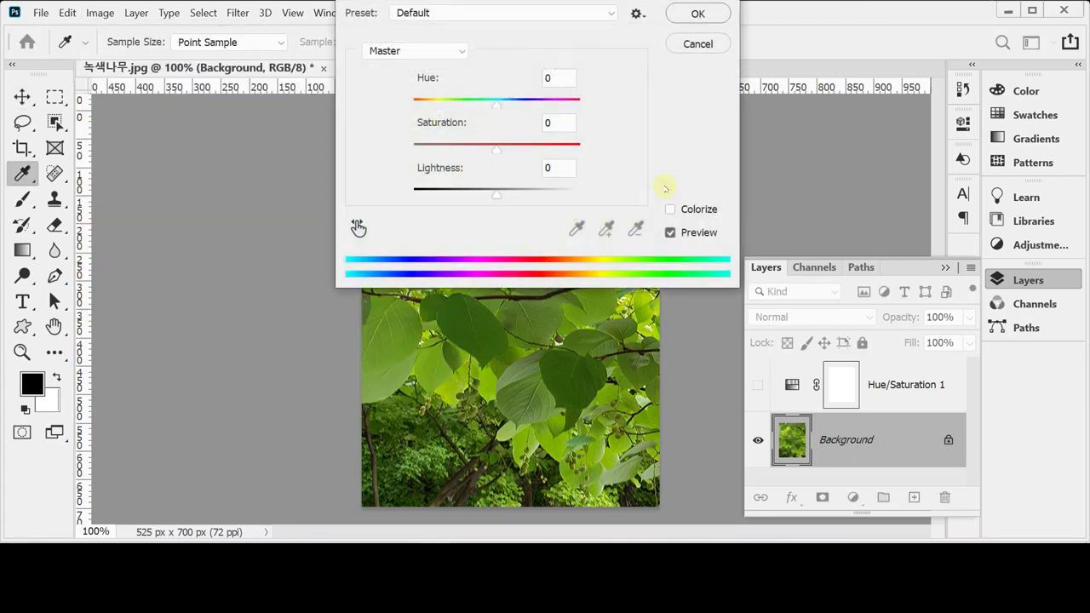
drag(561, 5, 790, 50)
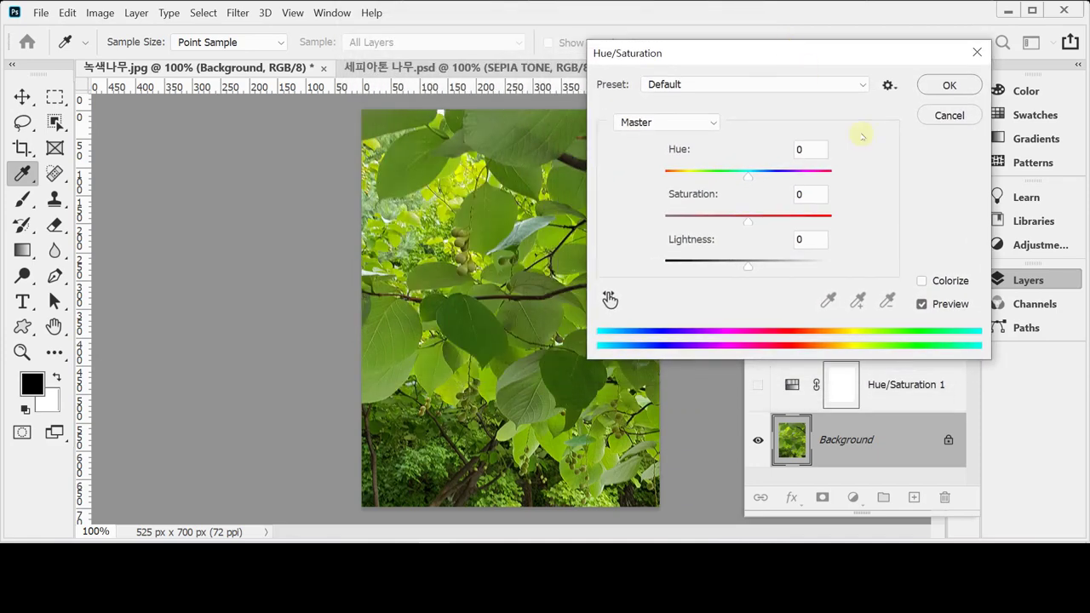
- Turn on Colorize for the Background layer's adjustment and try hue 86, saturation 31 and lightness 28
click(921, 281)
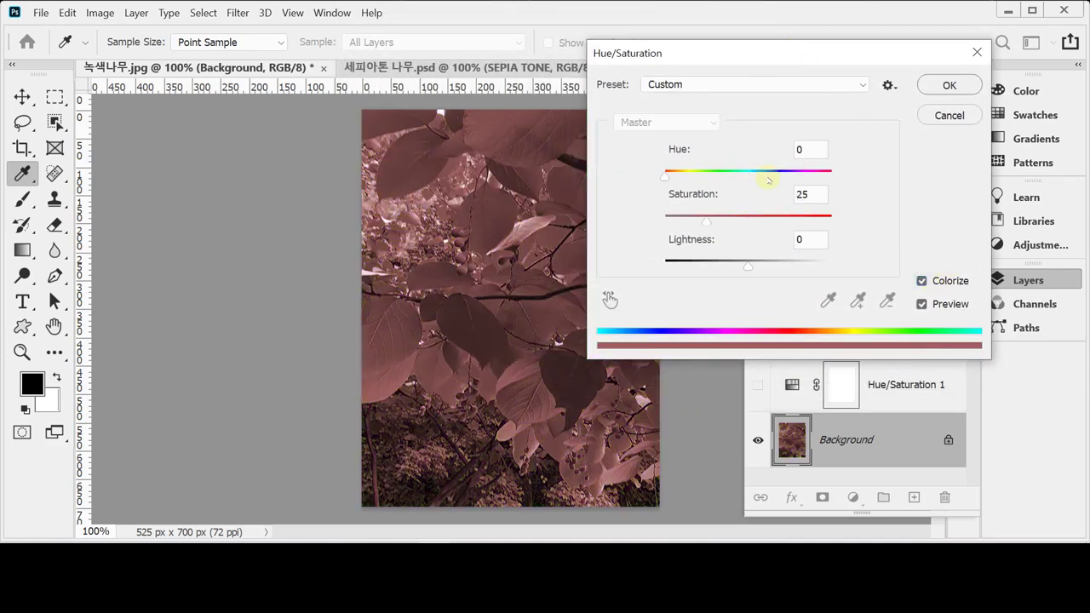
drag(686, 175, 704, 174)
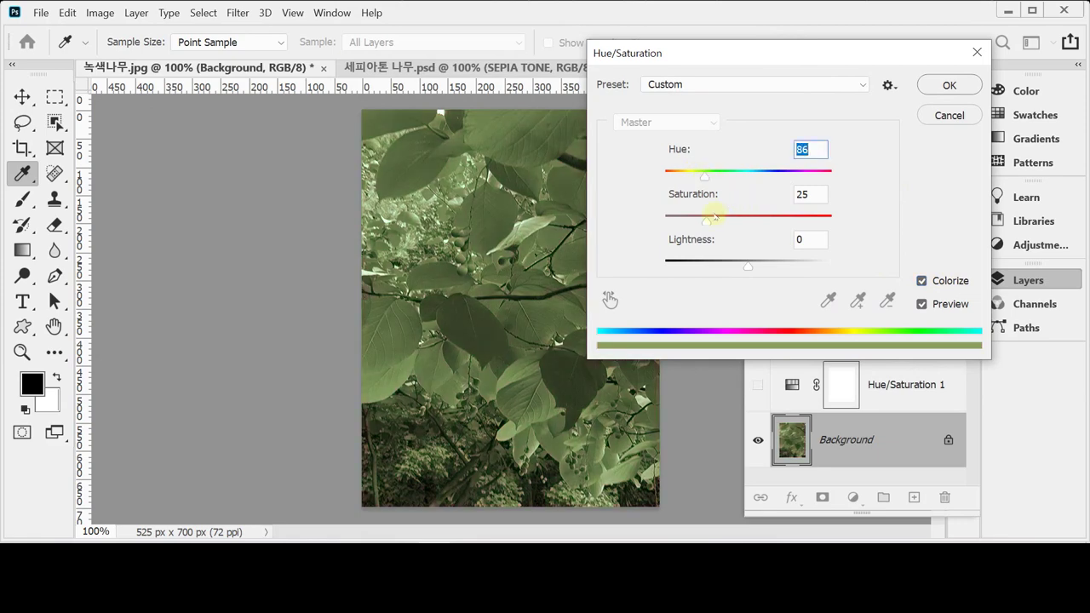
drag(714, 216, 722, 218)
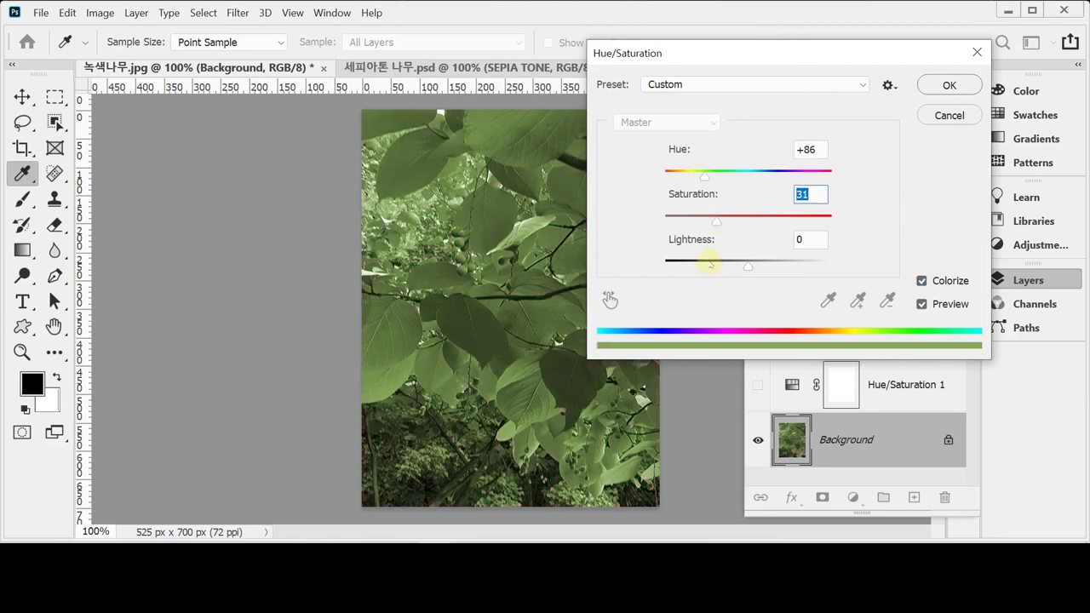
drag(710, 264, 771, 265)
- Set the Background layer's colorize adjustment to hue 36, saturation 60 and lightness 10
click(825, 150)
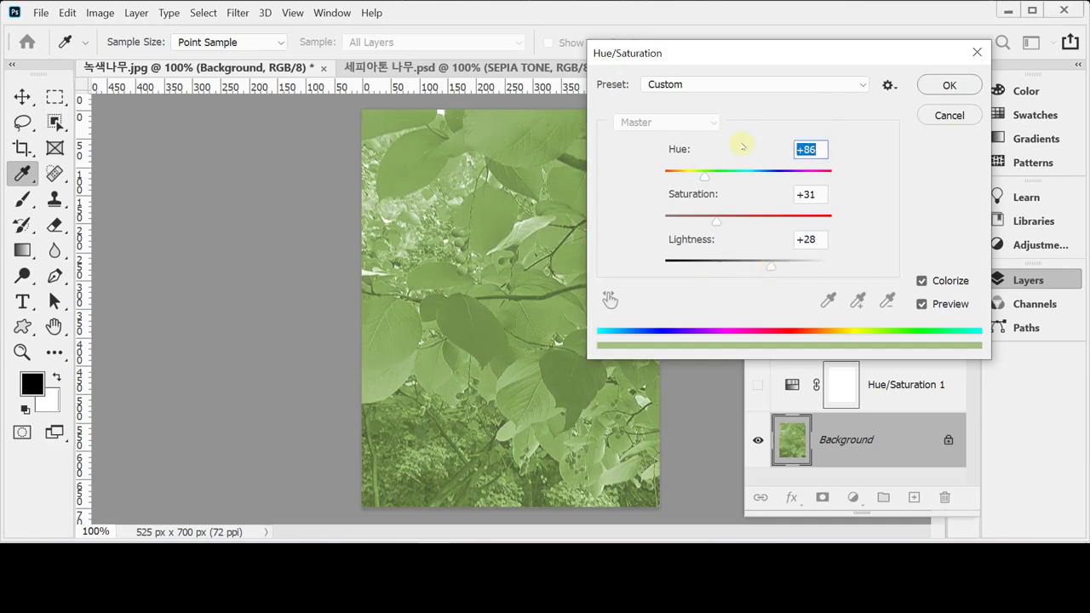
text(36)
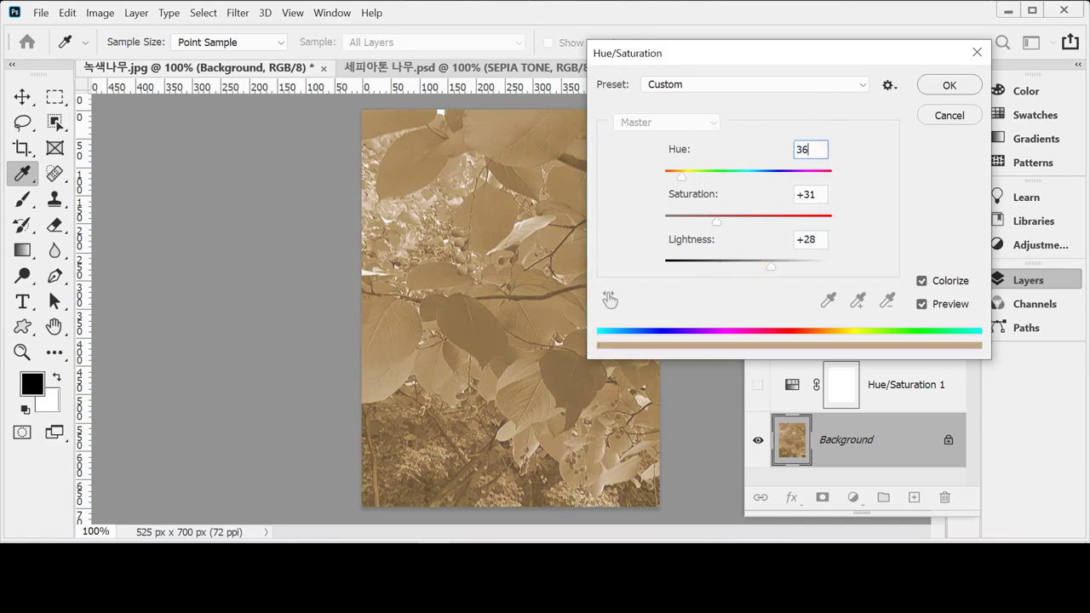
key(Tab)
text(60)
key(Tab)
text(0)
click(722, 138)
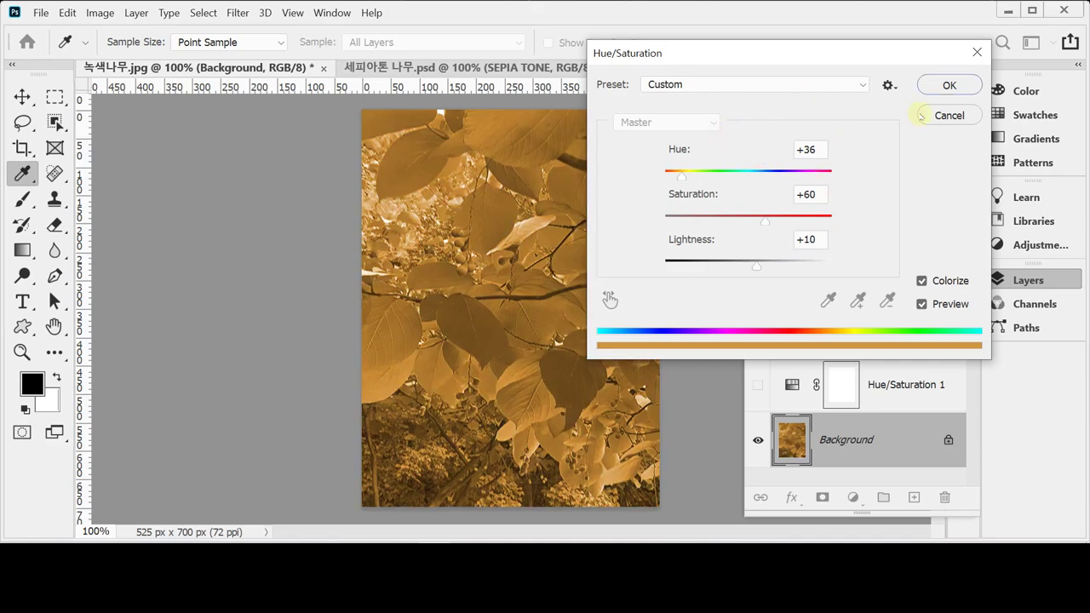
- Apply the direct Hue/Saturation adjustment to the Background layer and undo it to restore the green photo
click(951, 86)
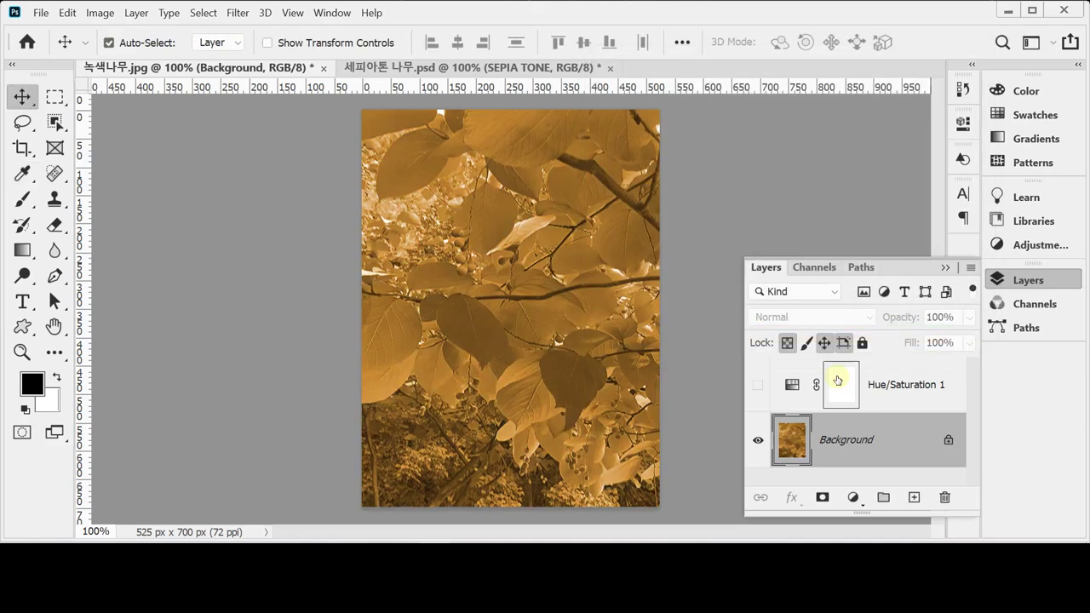
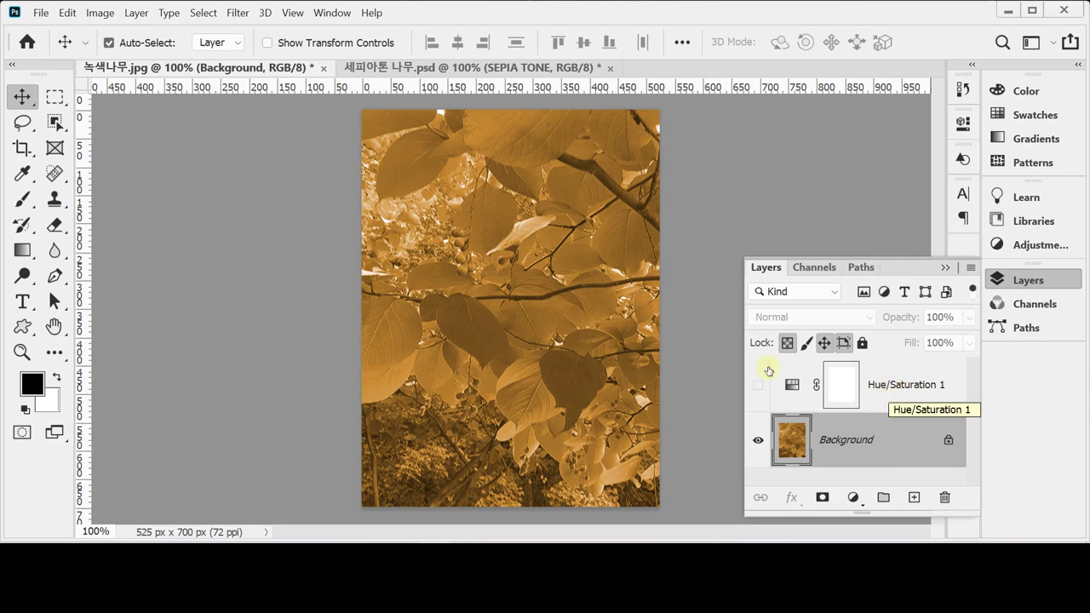
click(67, 13)
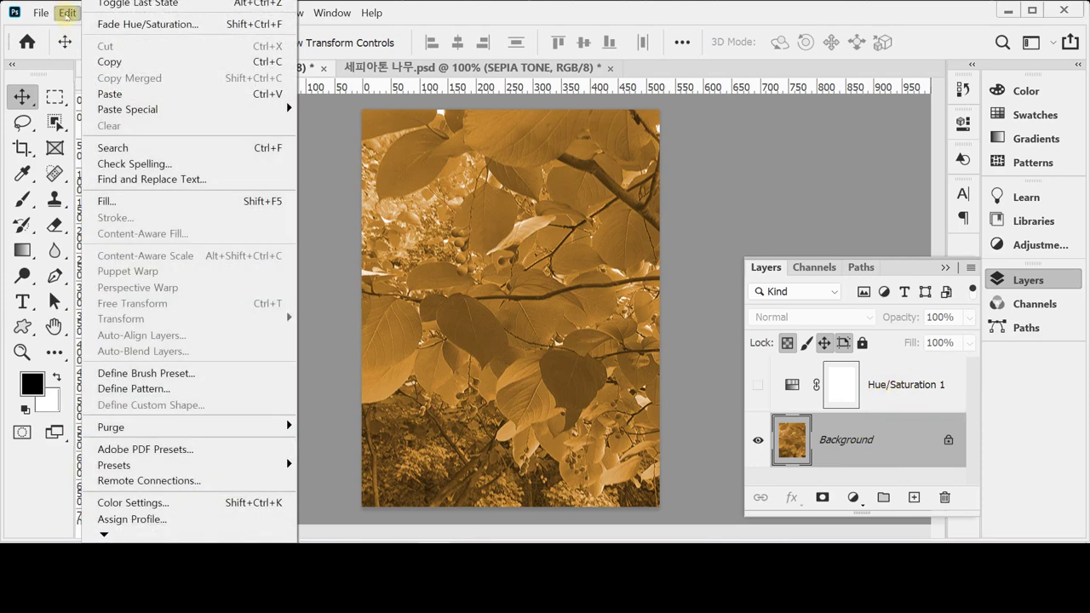
click(344, 328)
key(ctrl+z)
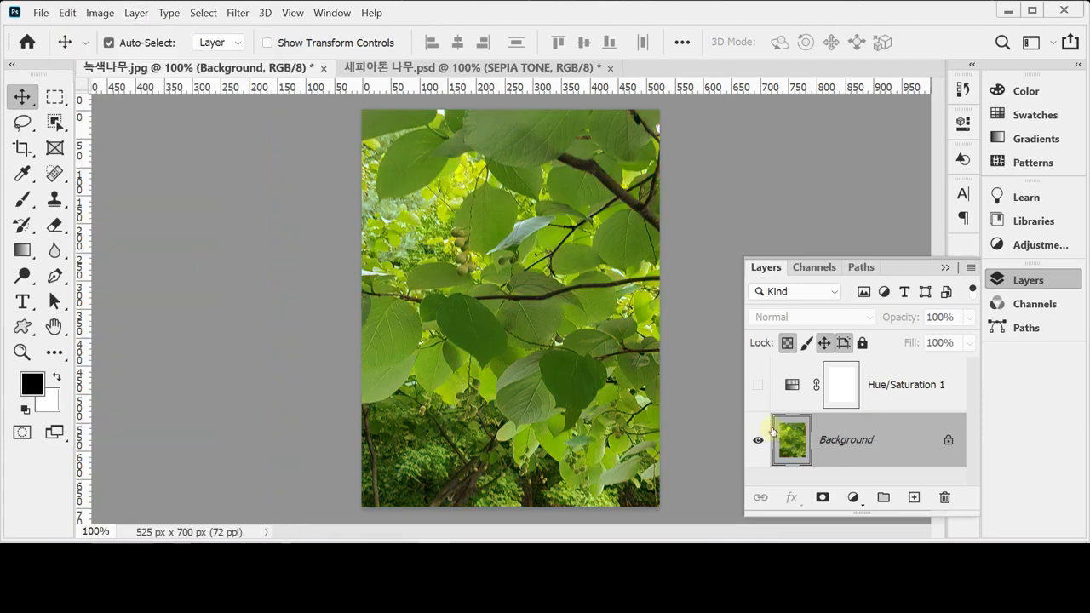
- Turn the Hue/Saturation 1 layer back on and compare the photo with and without it, leaving the layer visible
click(948, 385)
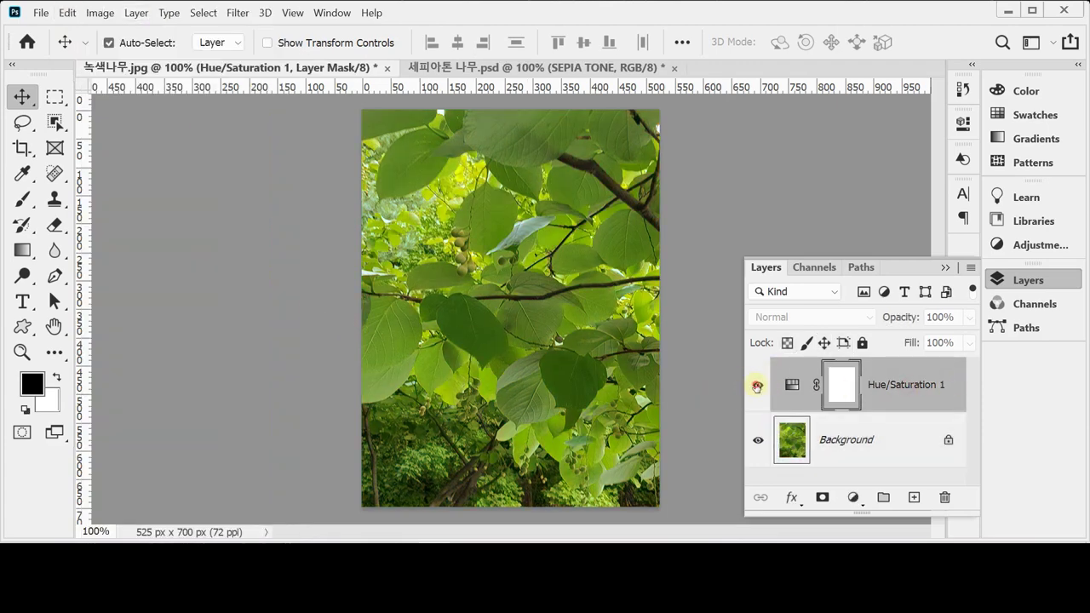
click(757, 385)
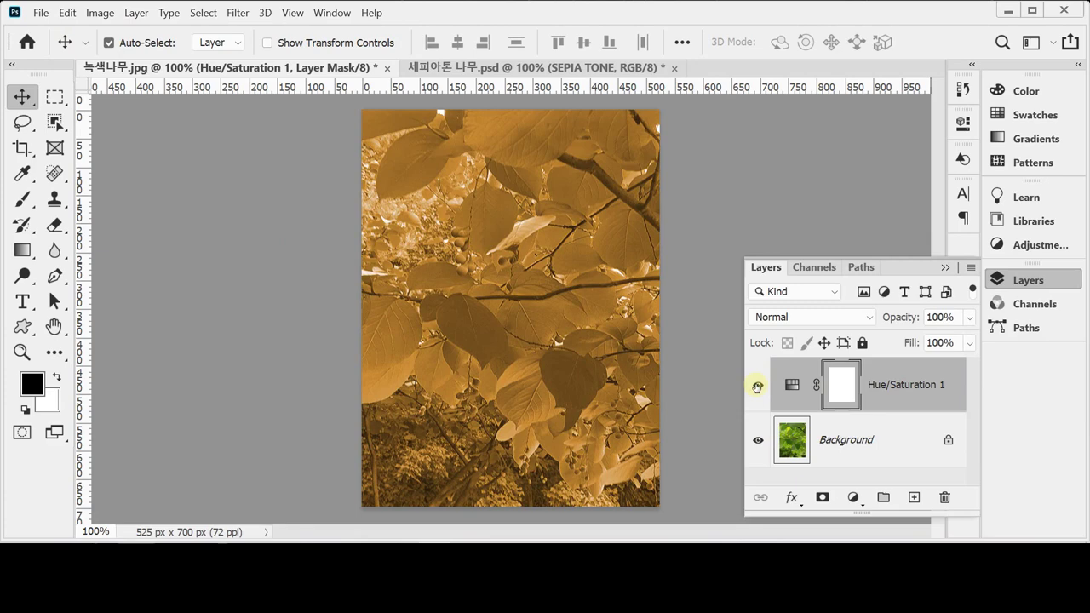
click(757, 388)
click(757, 388)
click(757, 387)
click(757, 388)
click(759, 388)
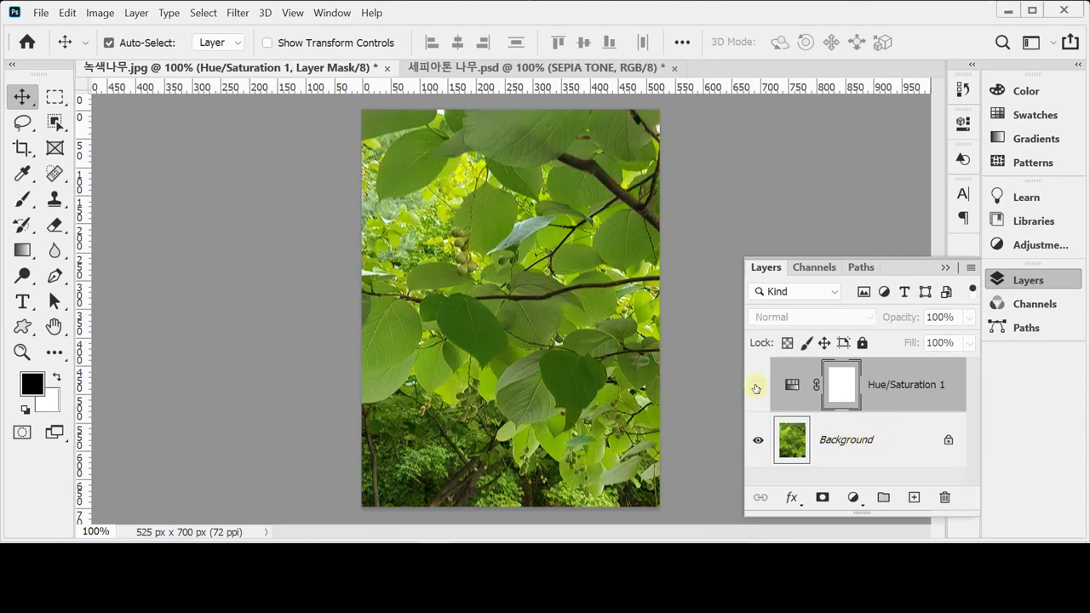
click(757, 388)
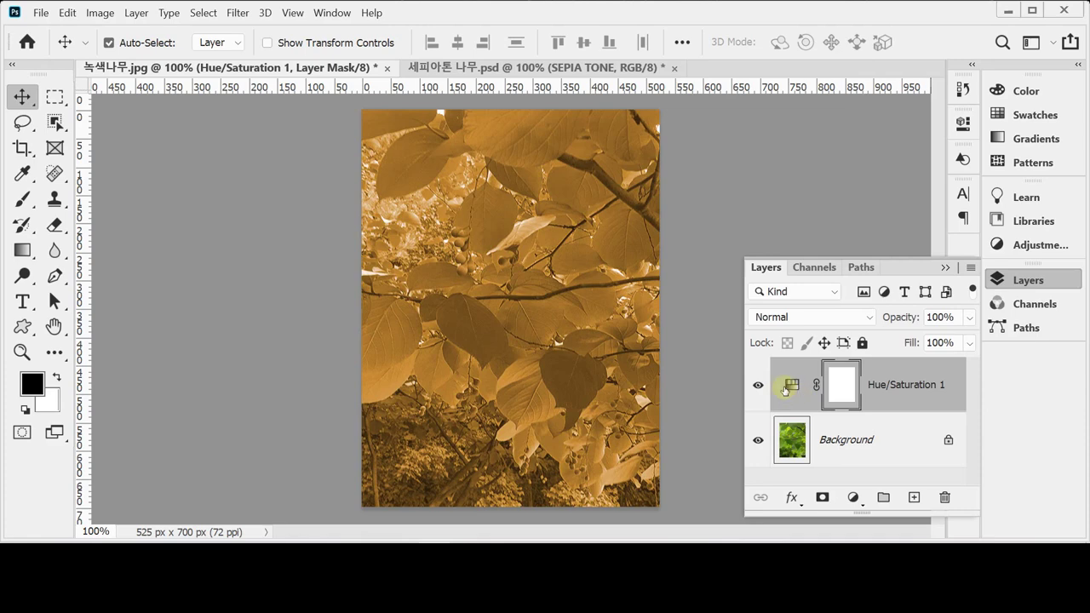
- Reopen the Hue/Saturation 1 layer's settings, try hue 28, set the hue back to 36 and close the settings
double_click(786, 389)
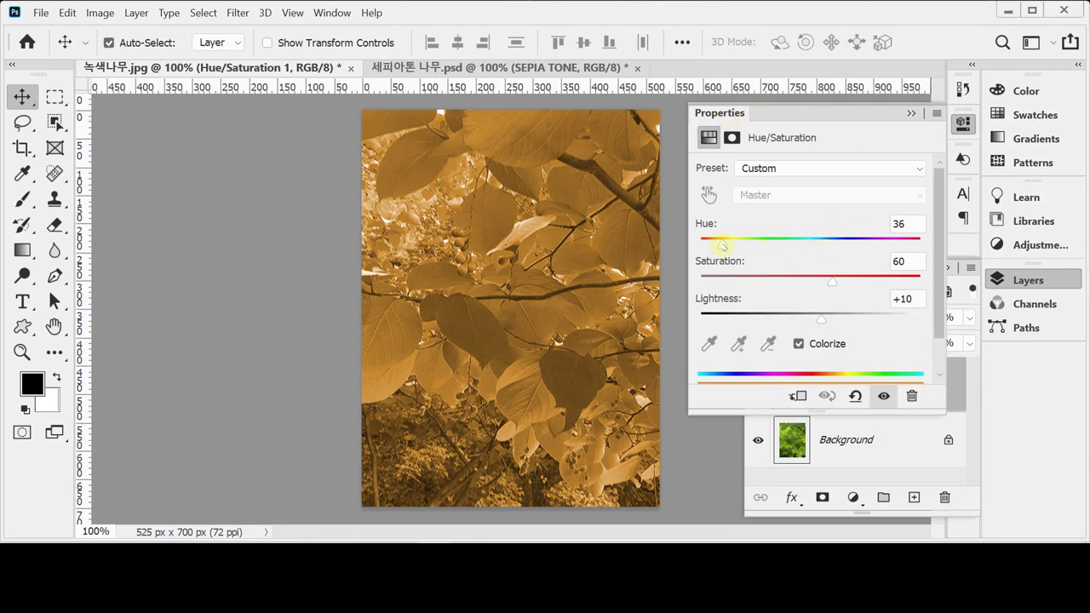
drag(722, 245, 719, 246)
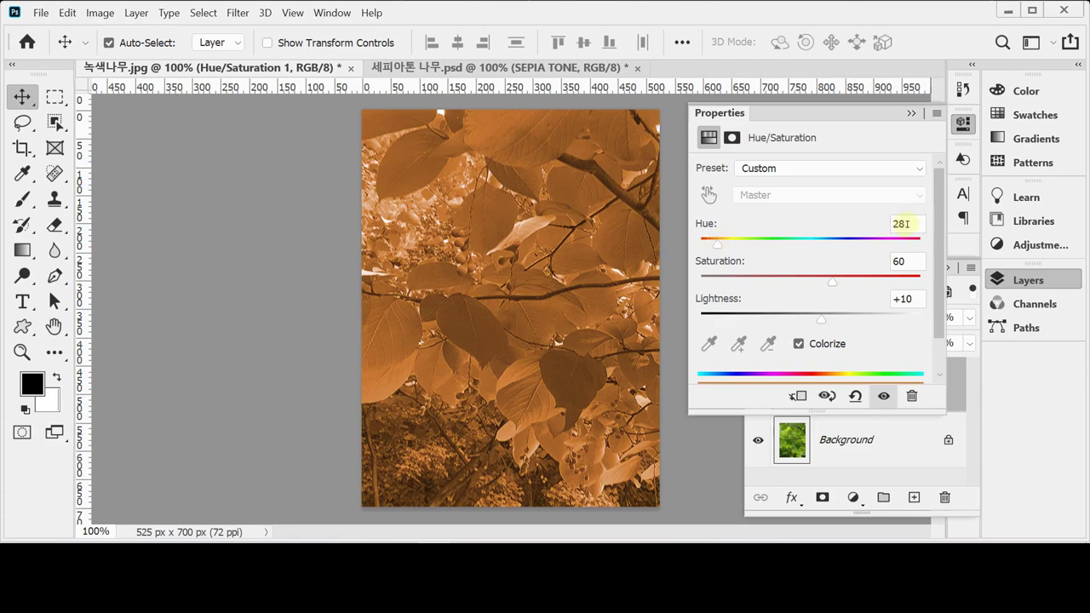
click(904, 224)
text(36)
key(Return)
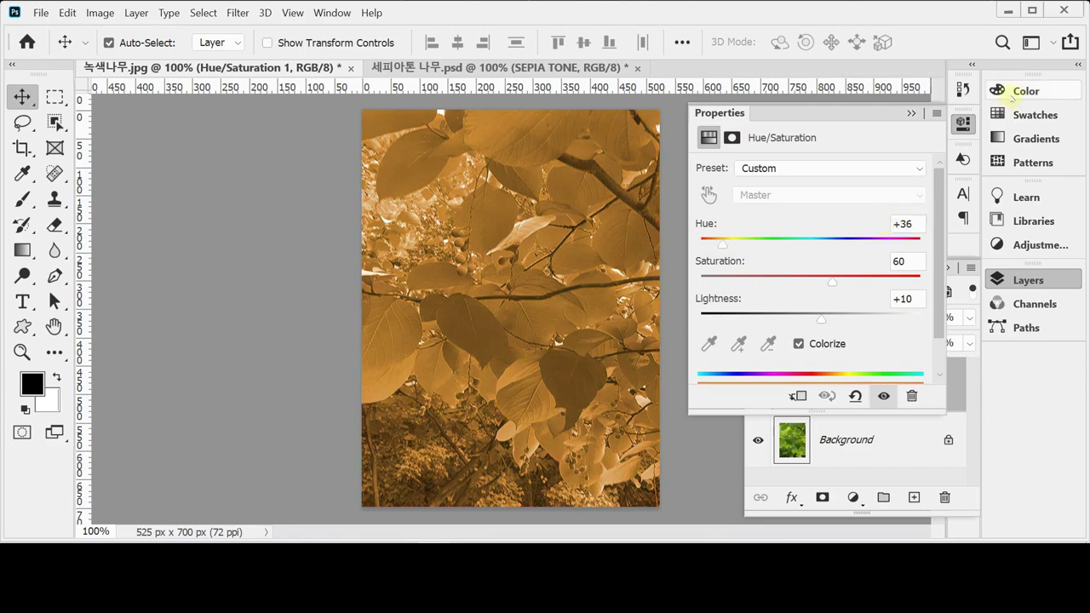
click(960, 125)
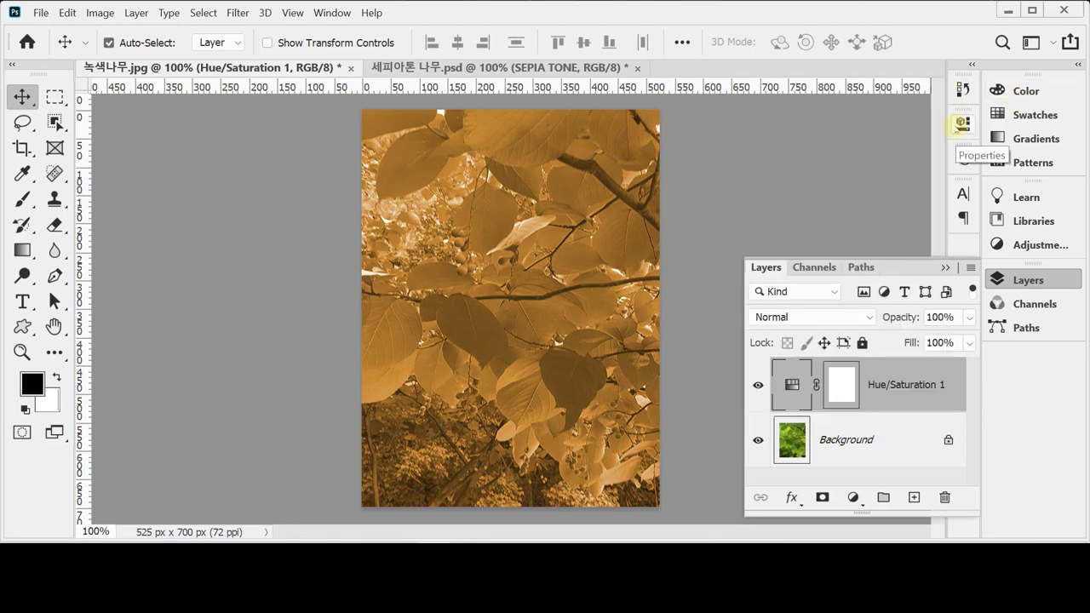
- Close the layer list and view the finished 세피아톤 나무.psd for reference before returning to 녹색나무.jpg
click(853, 499)
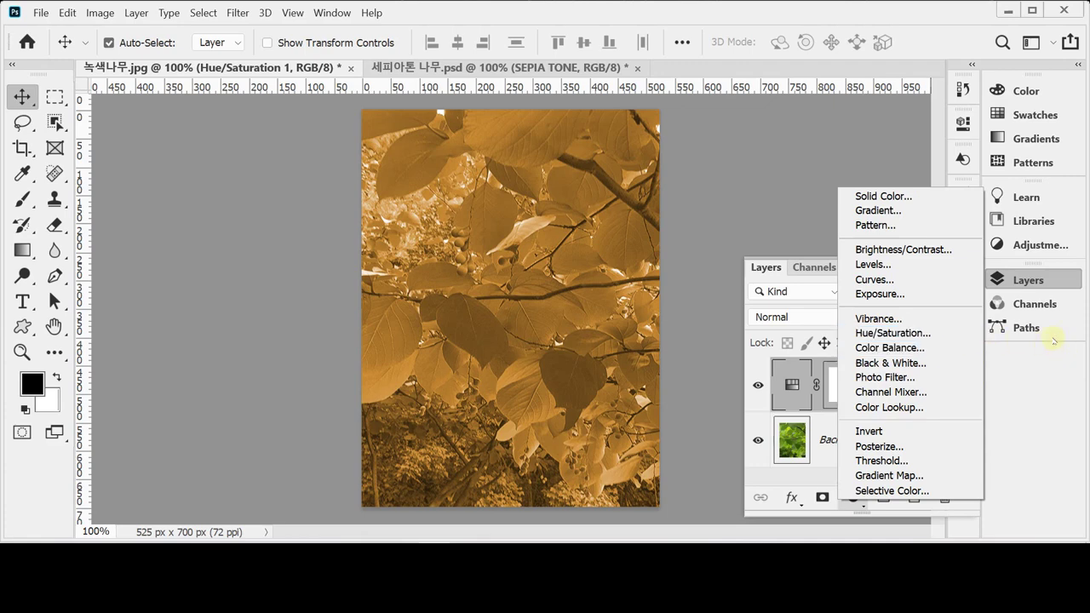
click(1041, 280)
click(1040, 280)
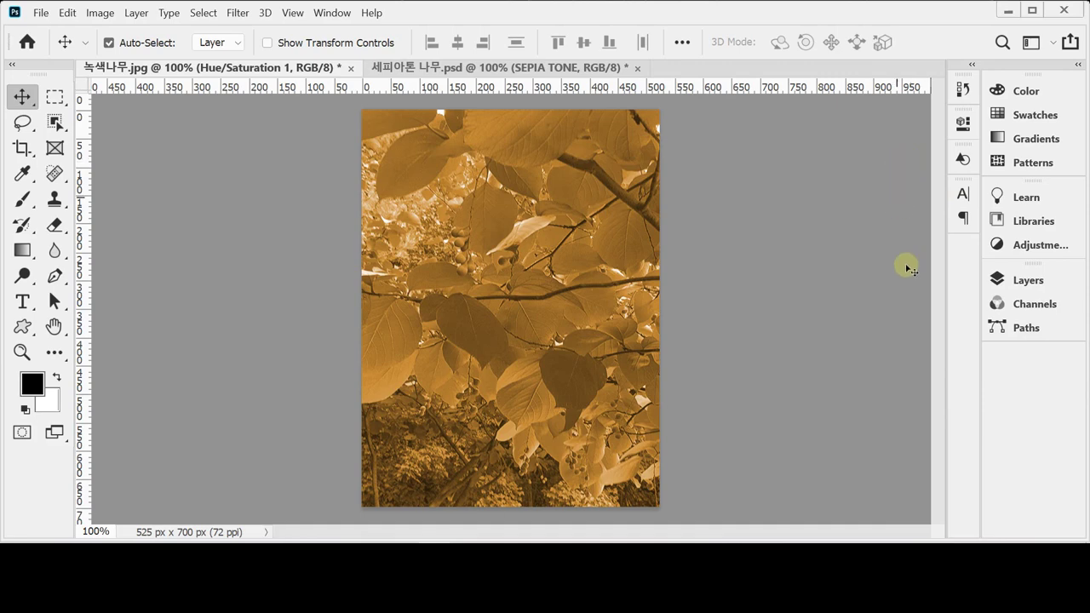
click(430, 66)
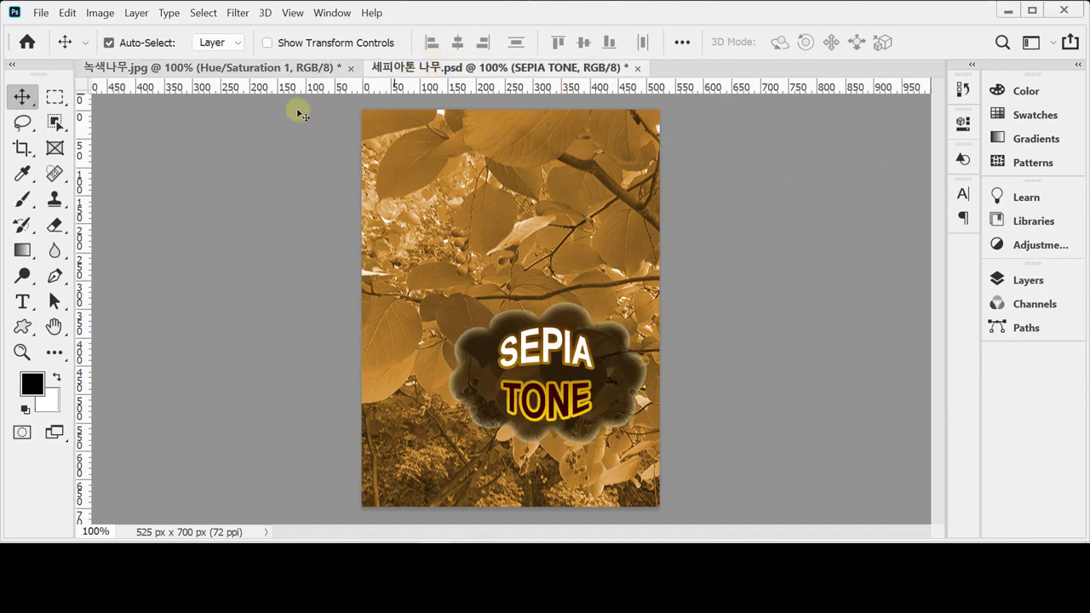
click(264, 68)
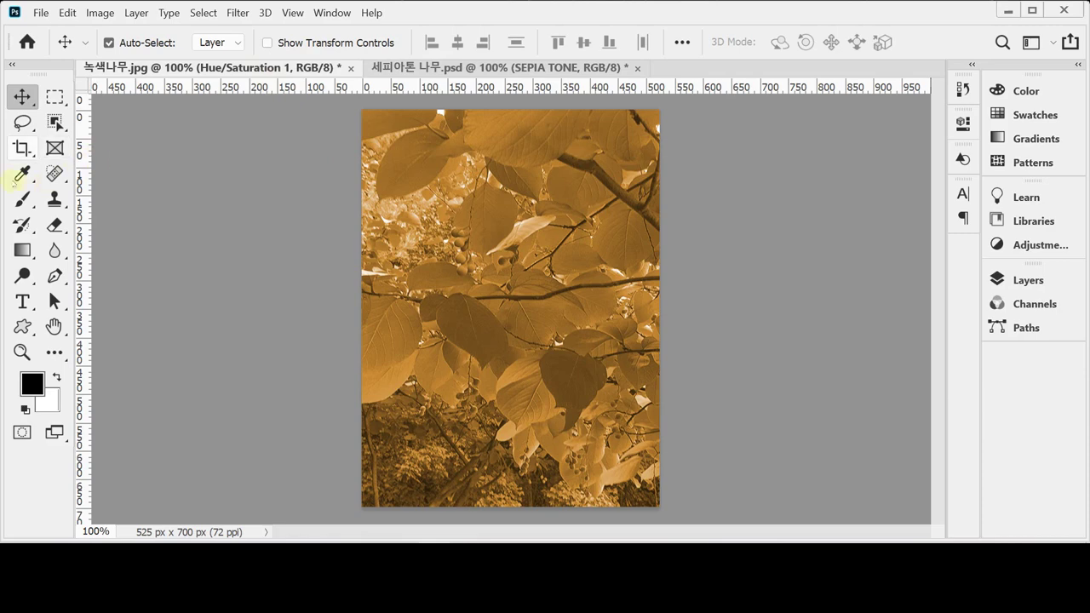
- Activate the Custom Shape tool and open the Nature set within All Legacy Default Shapes
click(23, 327)
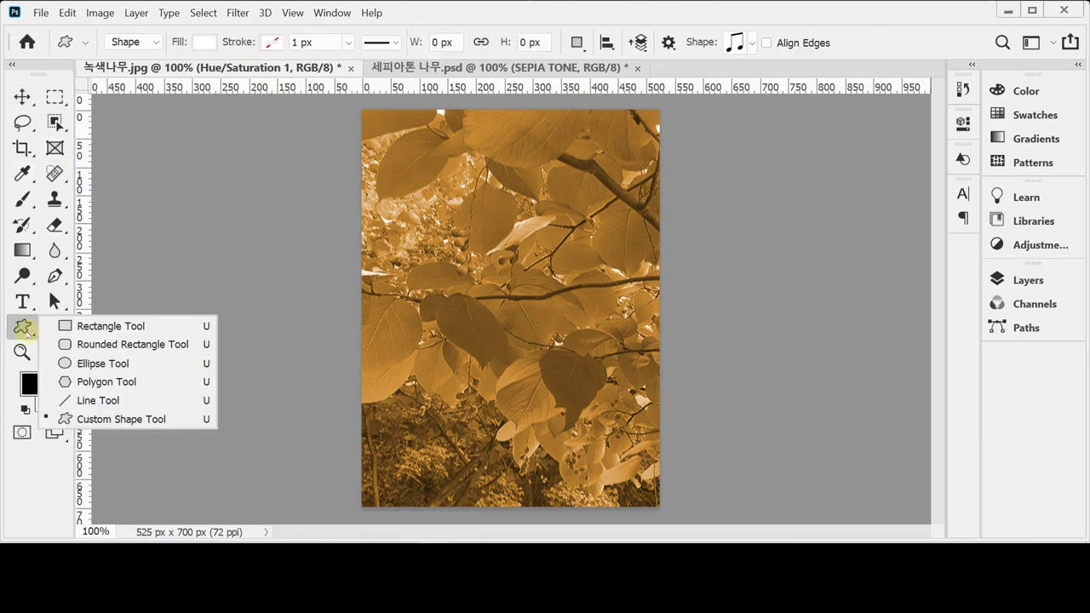
click(170, 419)
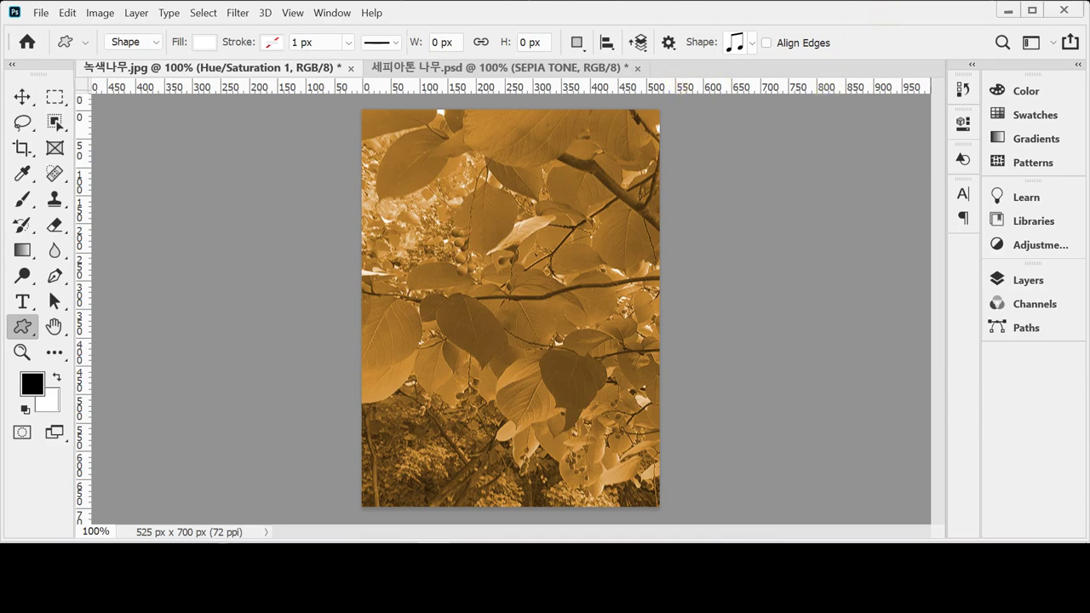
click(751, 42)
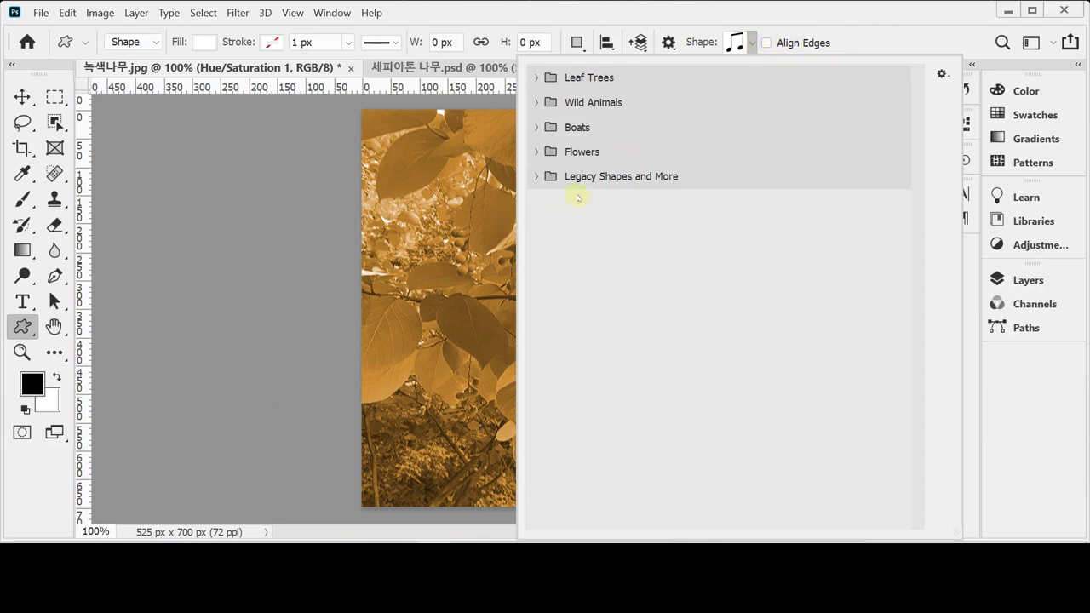
click(531, 178)
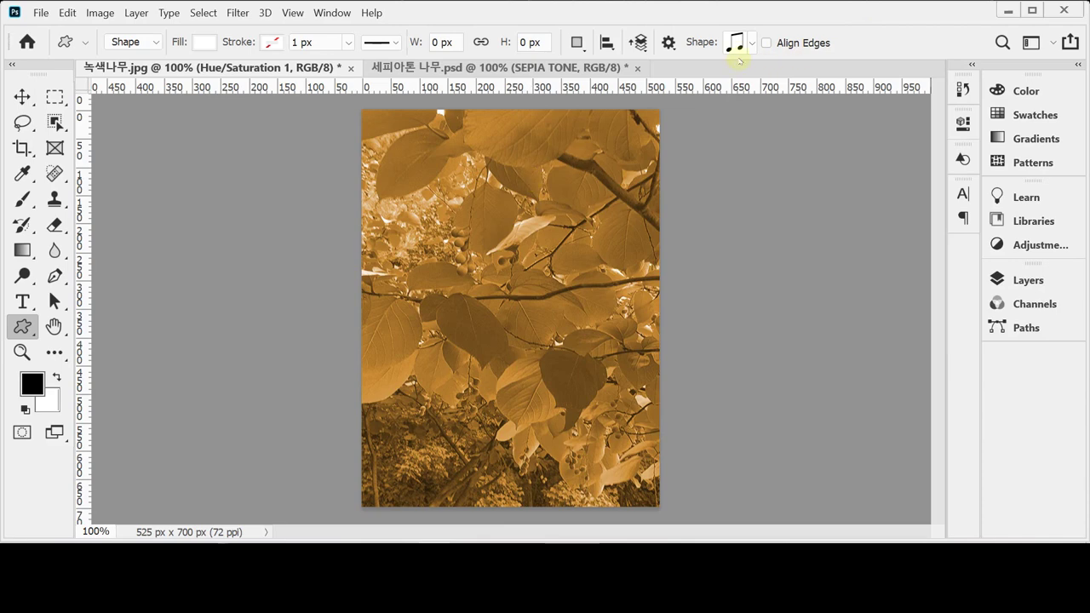
click(751, 44)
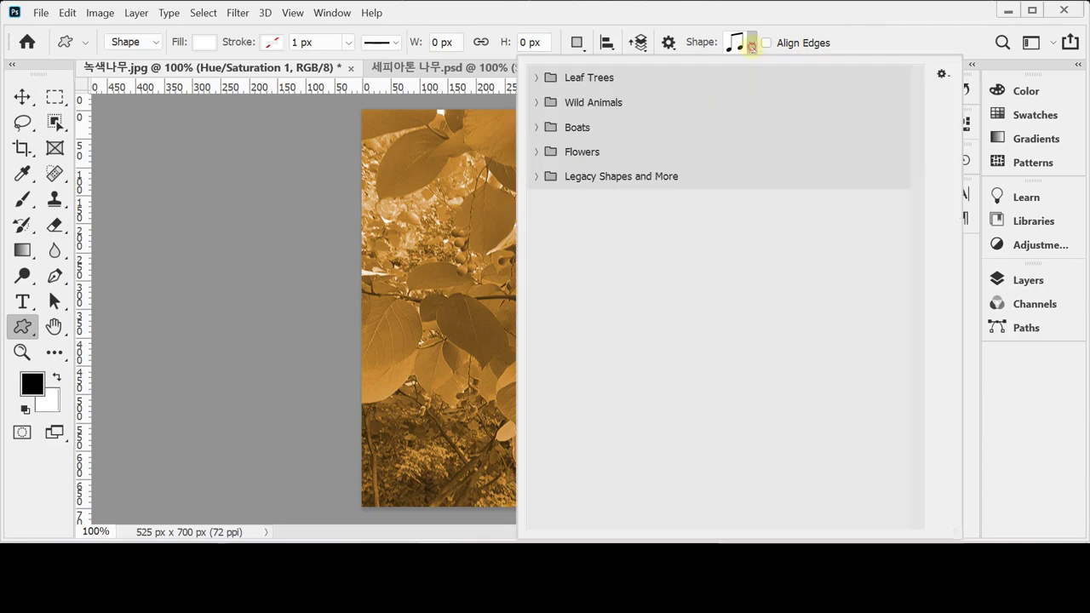
click(533, 178)
click(536, 176)
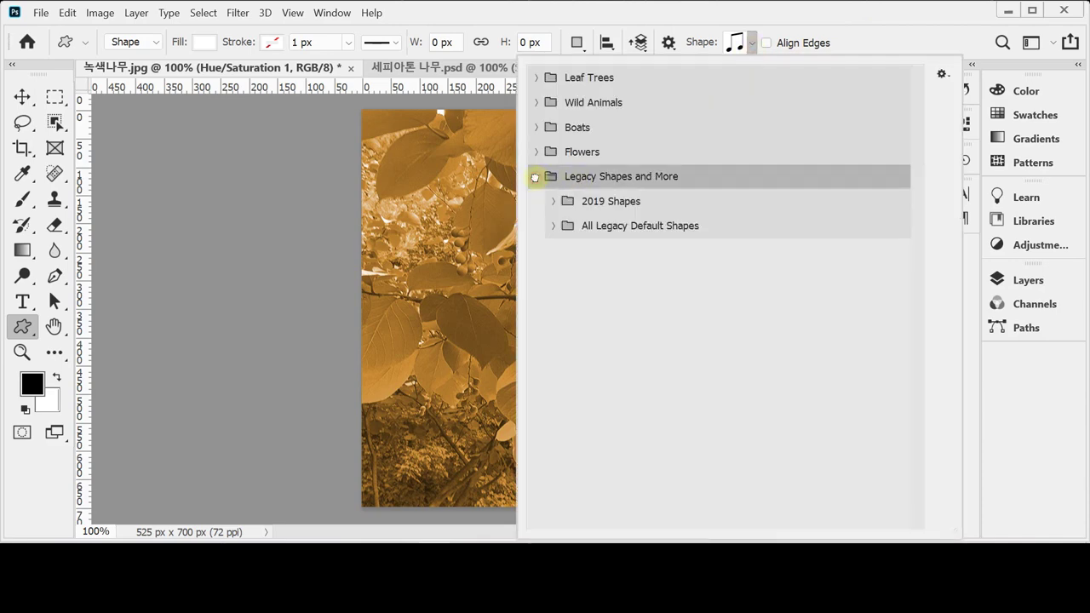
click(554, 227)
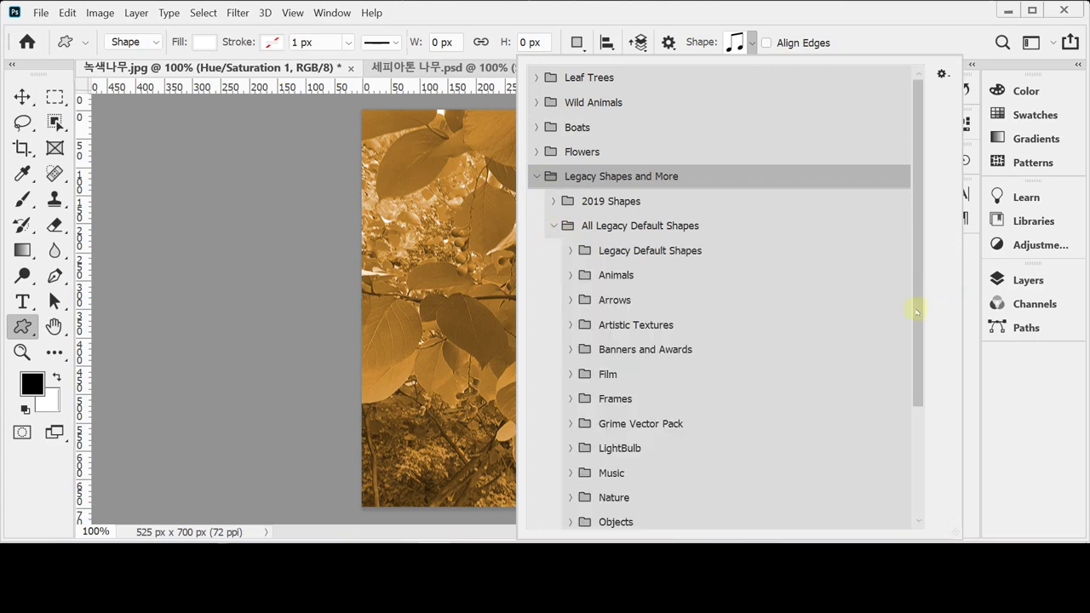
drag(916, 311, 919, 408)
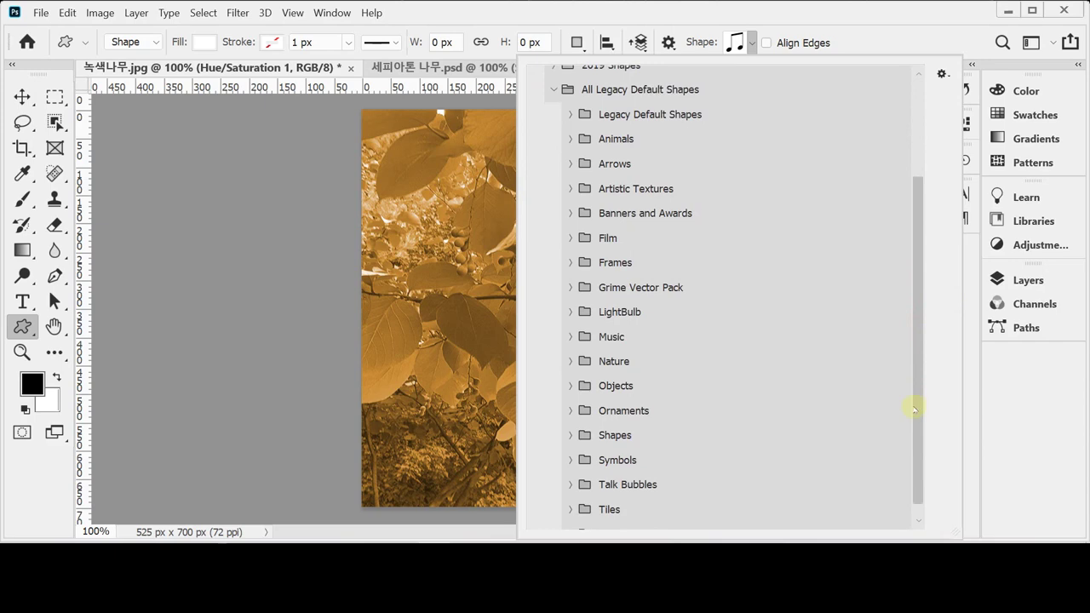
click(570, 364)
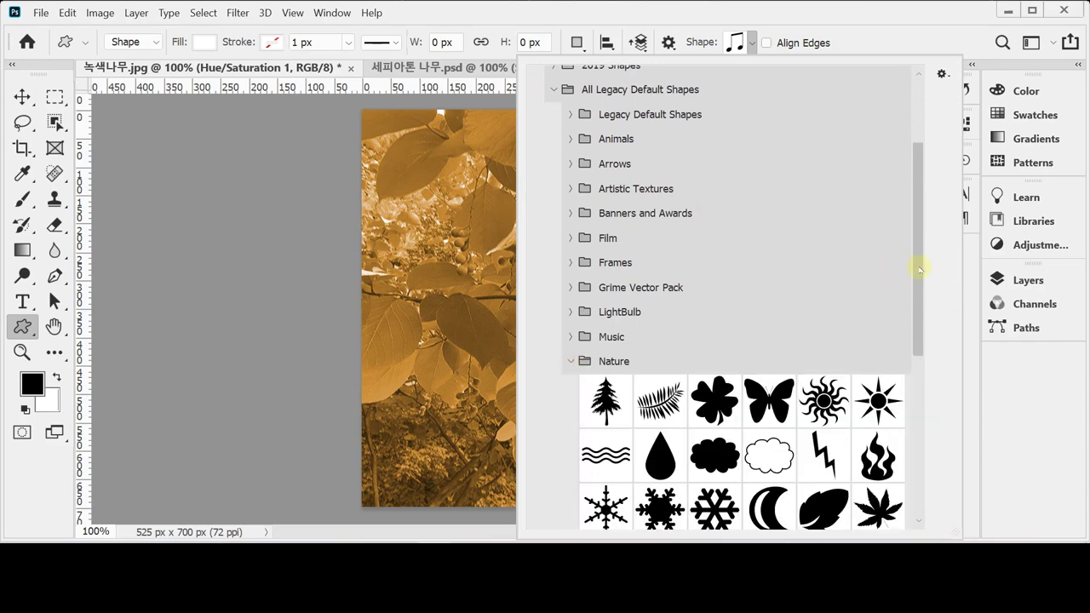
drag(920, 268, 922, 351)
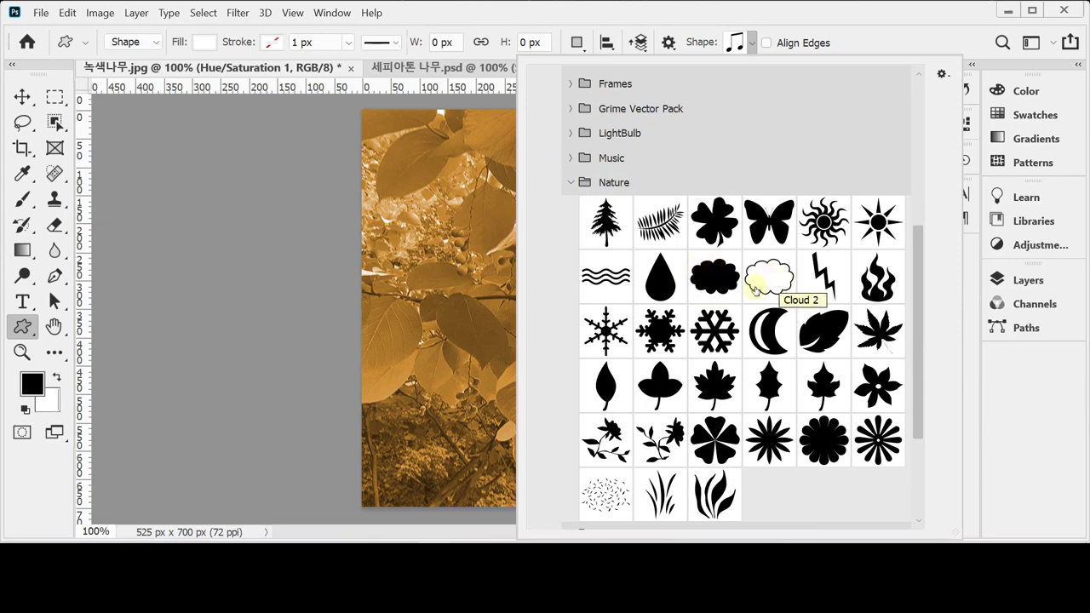
- Choose the Cloud 1 shape, draw a white cloud about 334 × 239 px and position it right of center in the photo's lower half
click(711, 281)
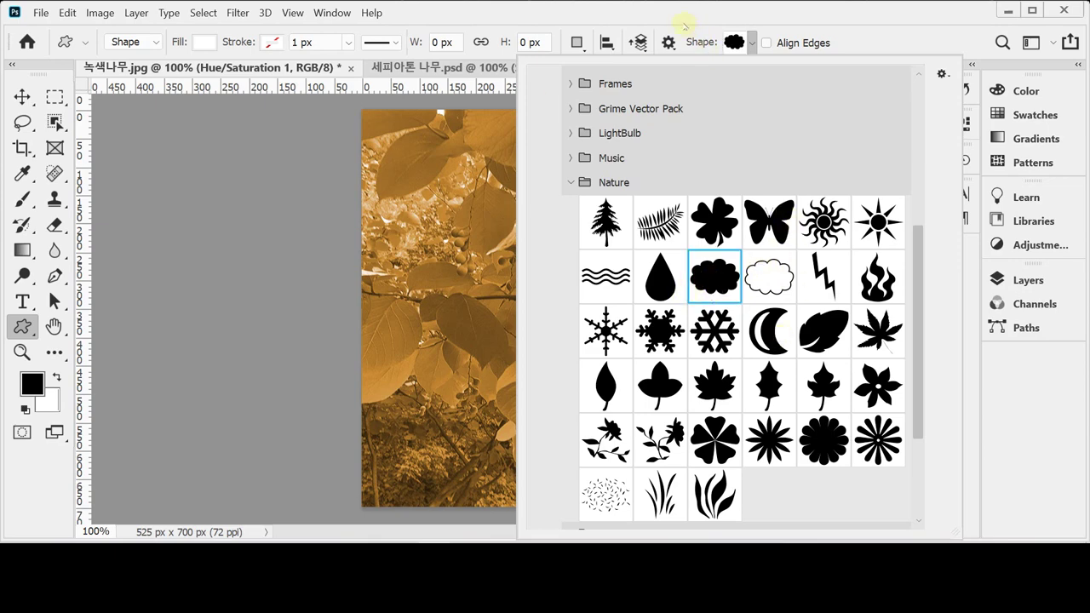
click(634, 17)
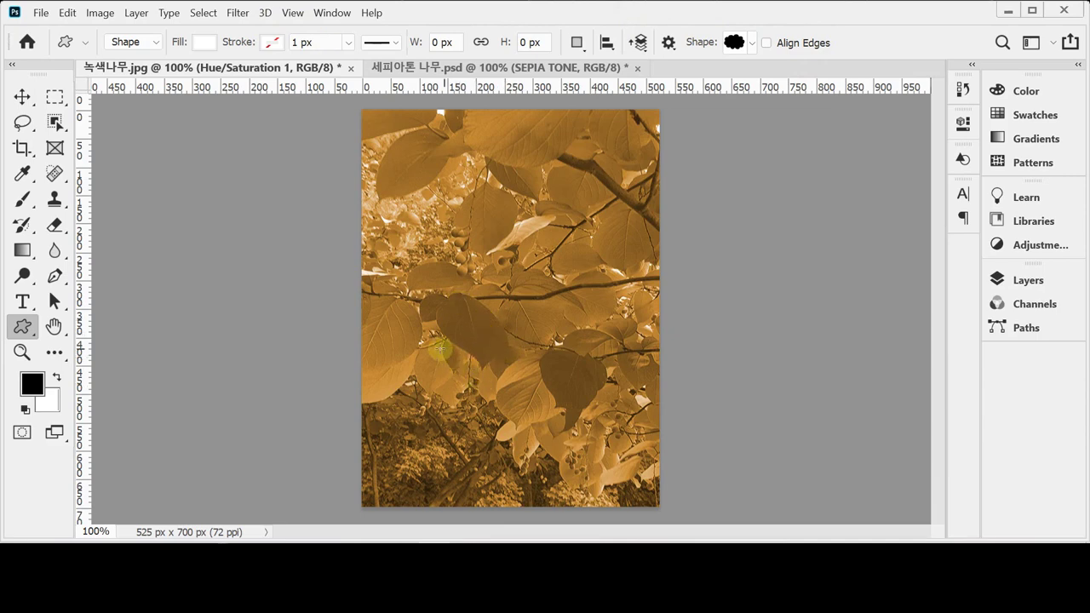
drag(422, 349, 701, 477)
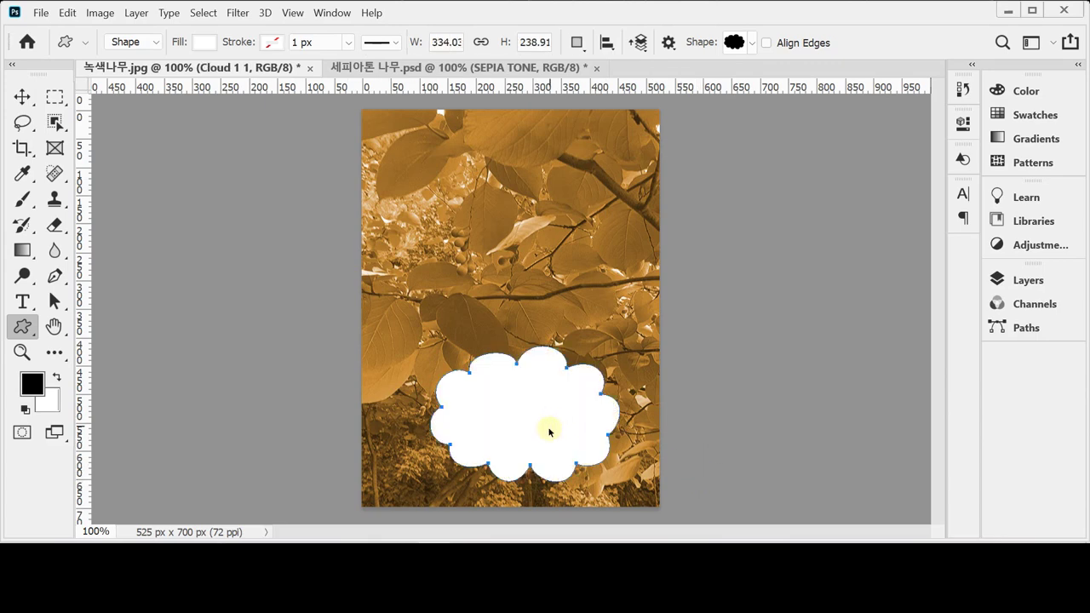
drag(554, 428, 576, 400)
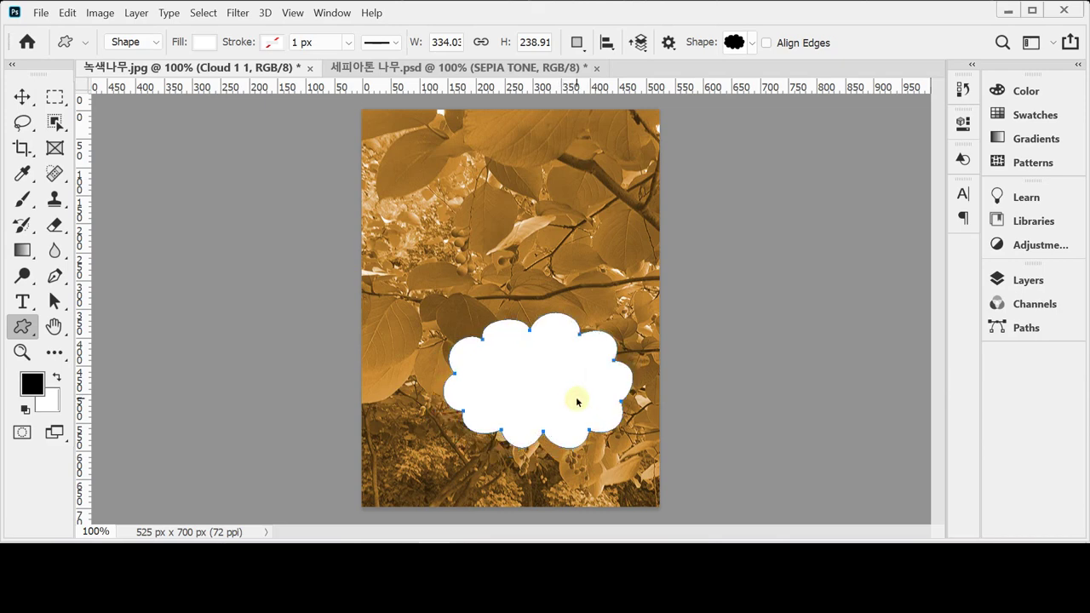
- Reposition the white cloud shape over the lower part of the photo and enlarge it to about 106.6% of its size
mouse_move(577, 400)
mouse_down()
mouse_move(589, 401)
mouse_move(579, 399)
mouse_up()
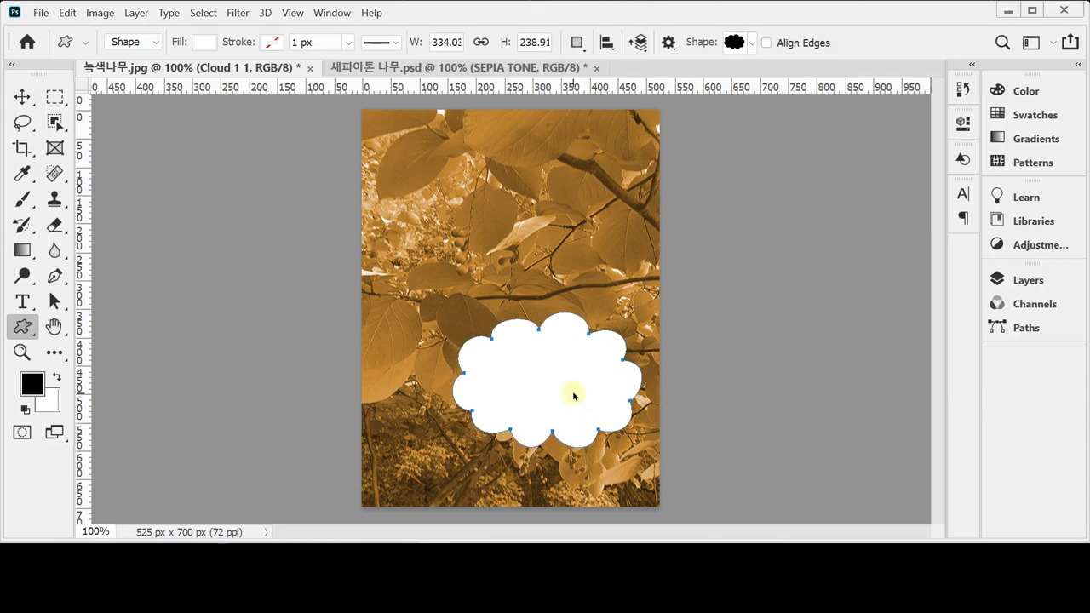
drag(574, 396, 574, 390)
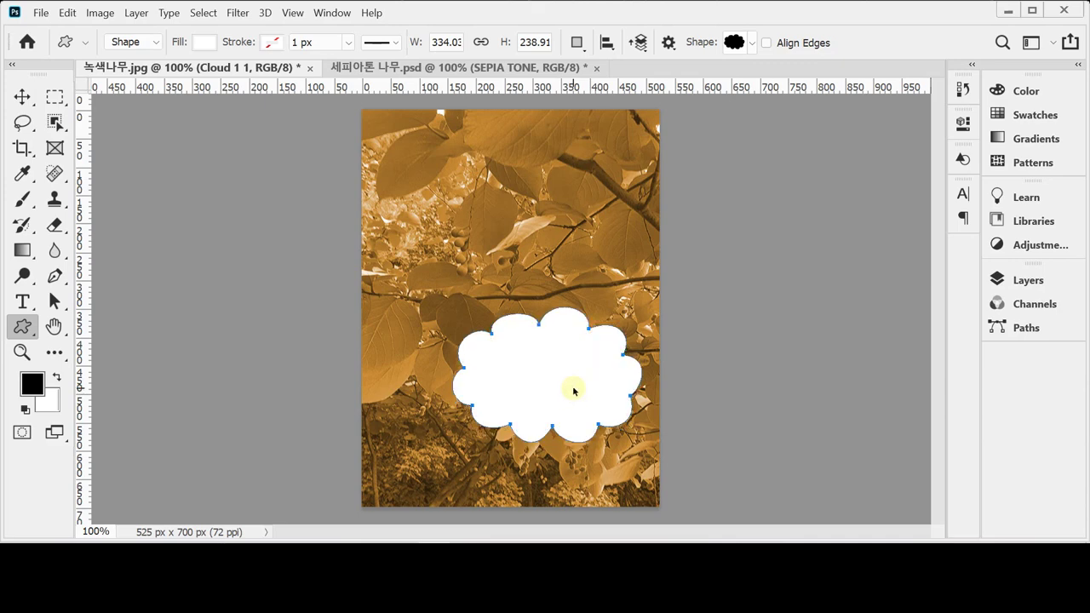
key(ctrl+t)
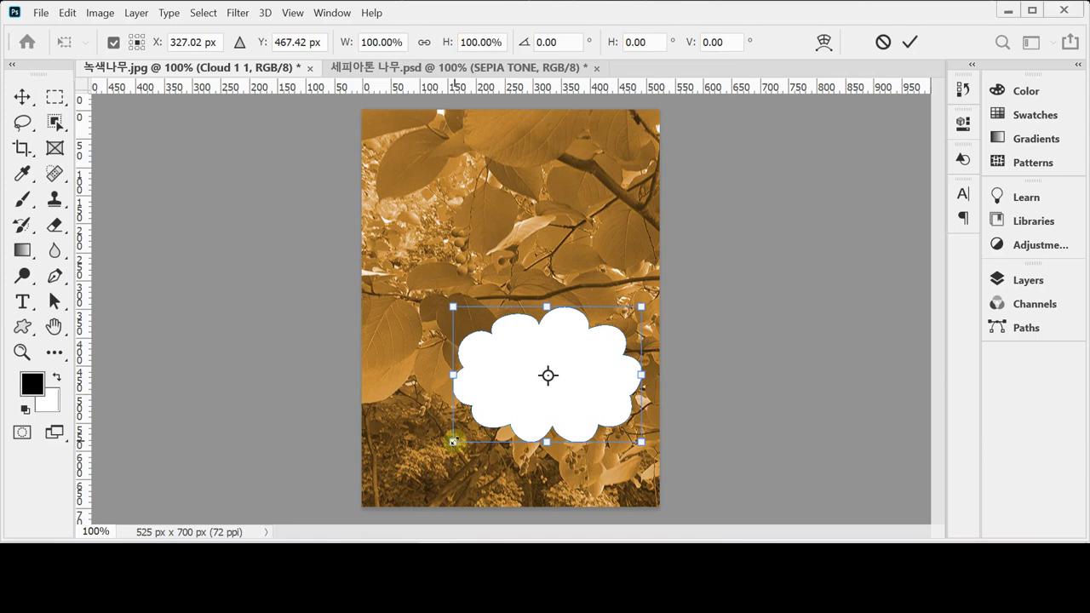
drag(453, 442, 440, 450)
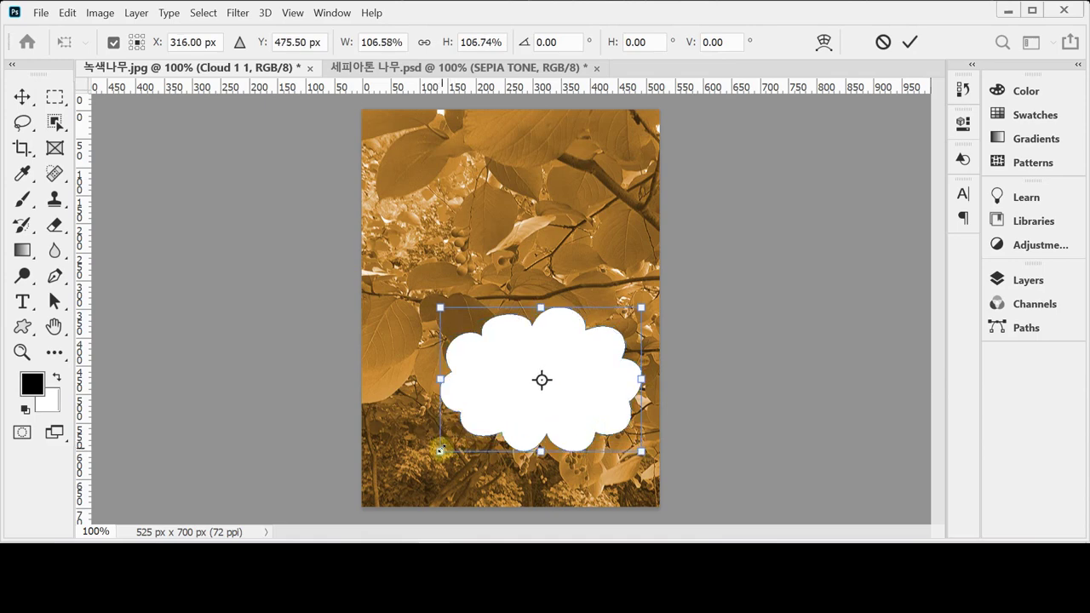
key(Return)
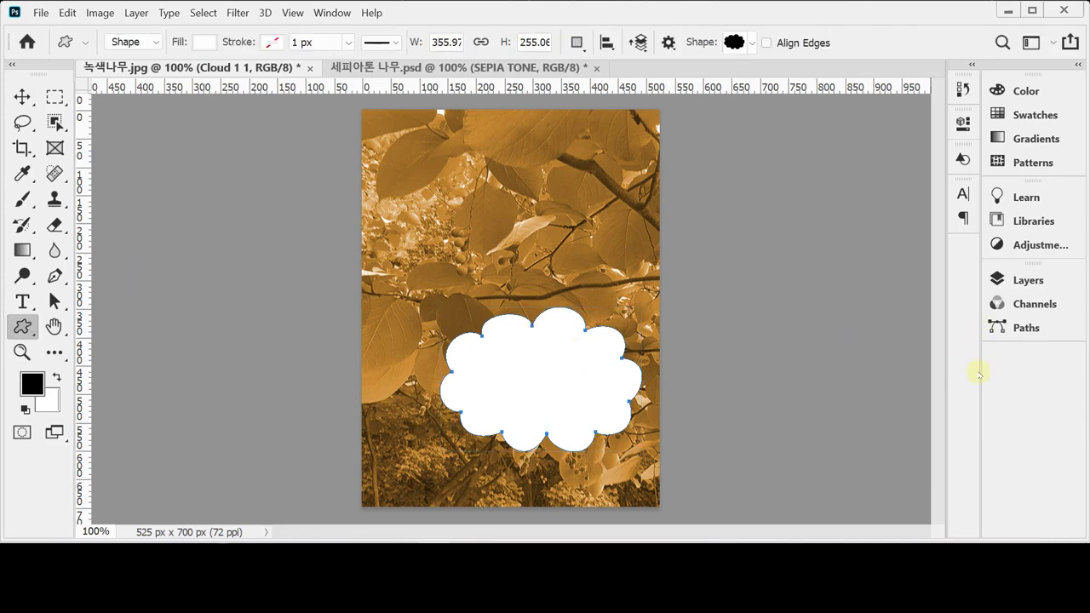
- Change the fill colour of the Cloud 1 1 shape layer to black (000000)
click(1019, 279)
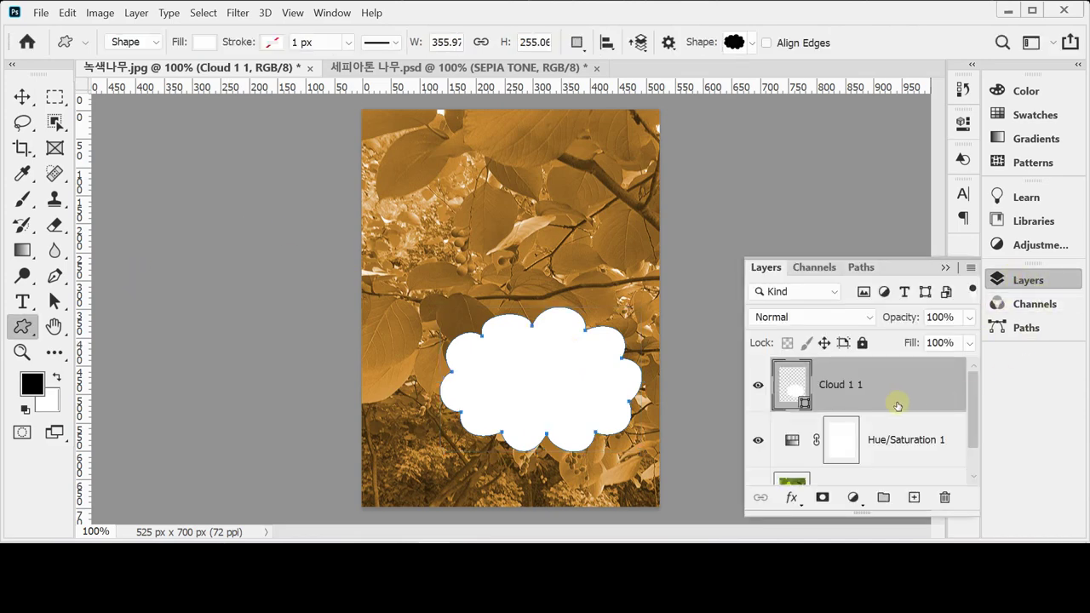
double_click(790, 397)
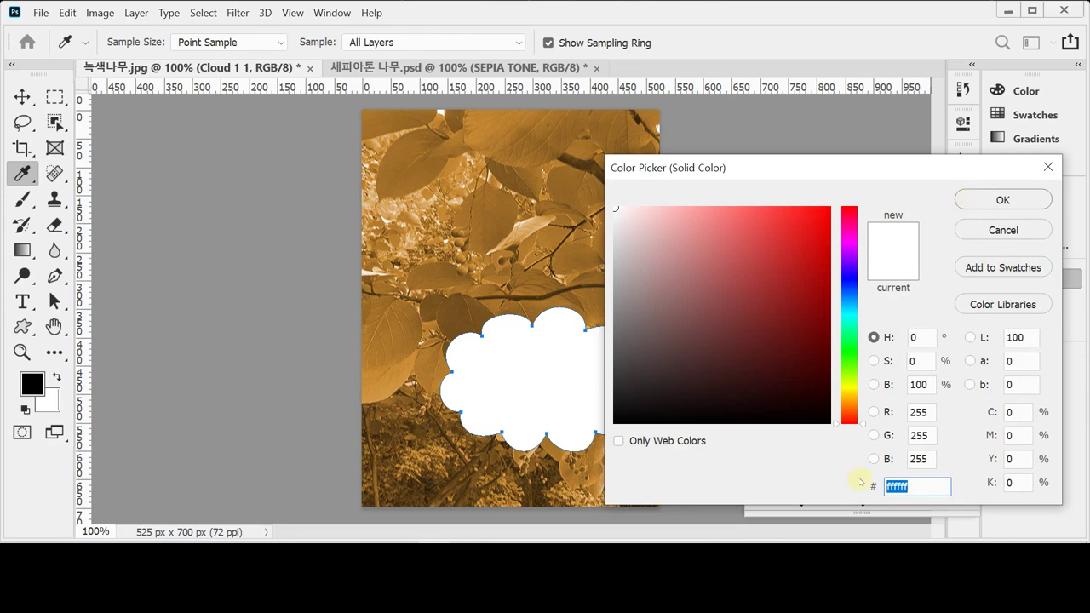
drag(691, 415, 600, 422)
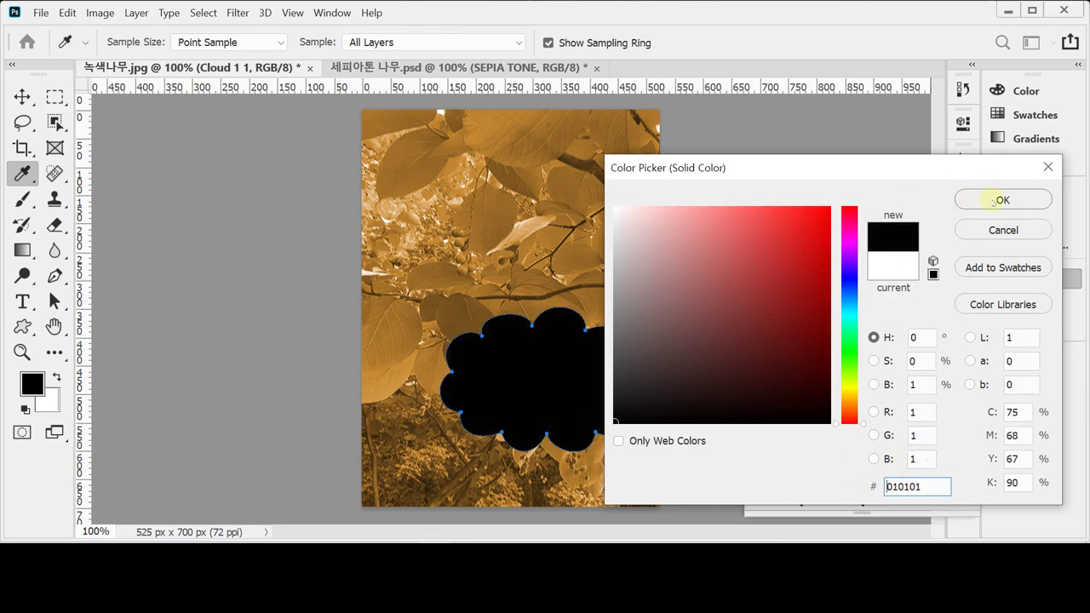
click(613, 421)
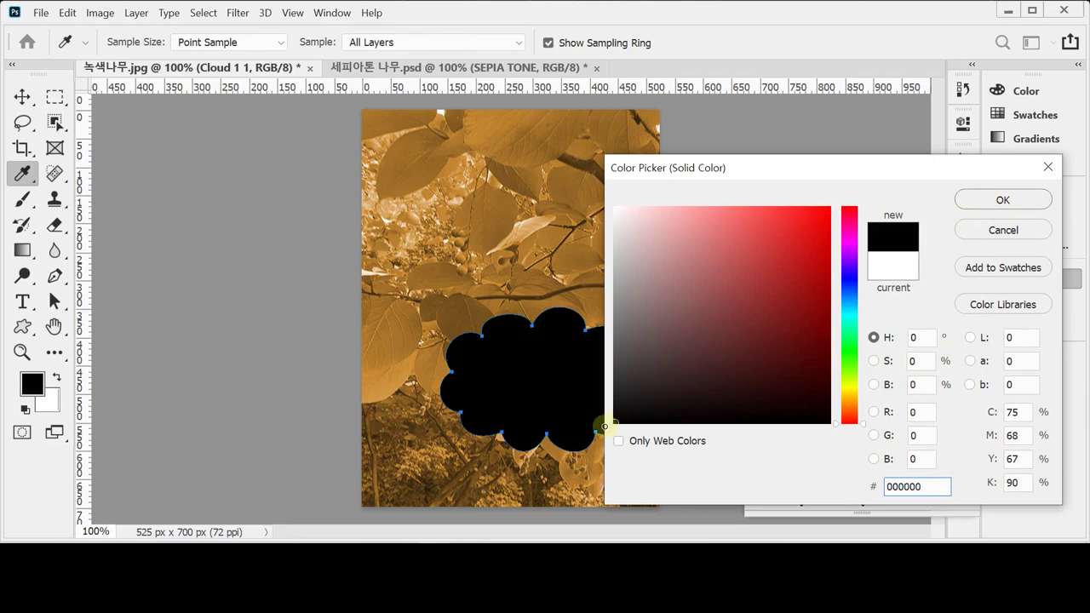
click(829, 422)
drag(829, 422, 834, 431)
click(1020, 201)
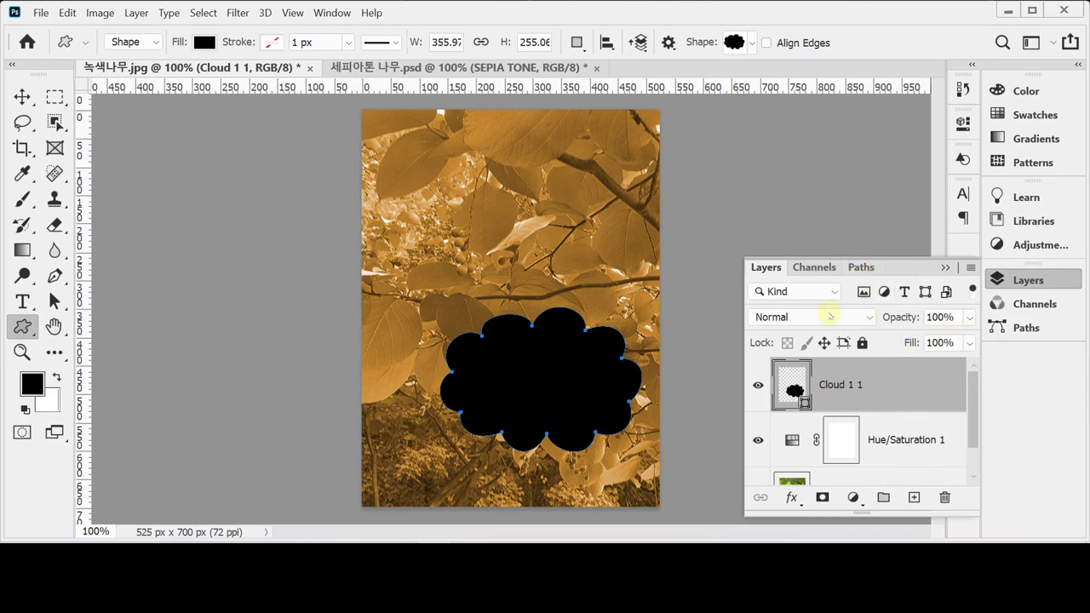
- Add an Inner Glow effect to the cloud layer and set its size to 20 px
click(792, 498)
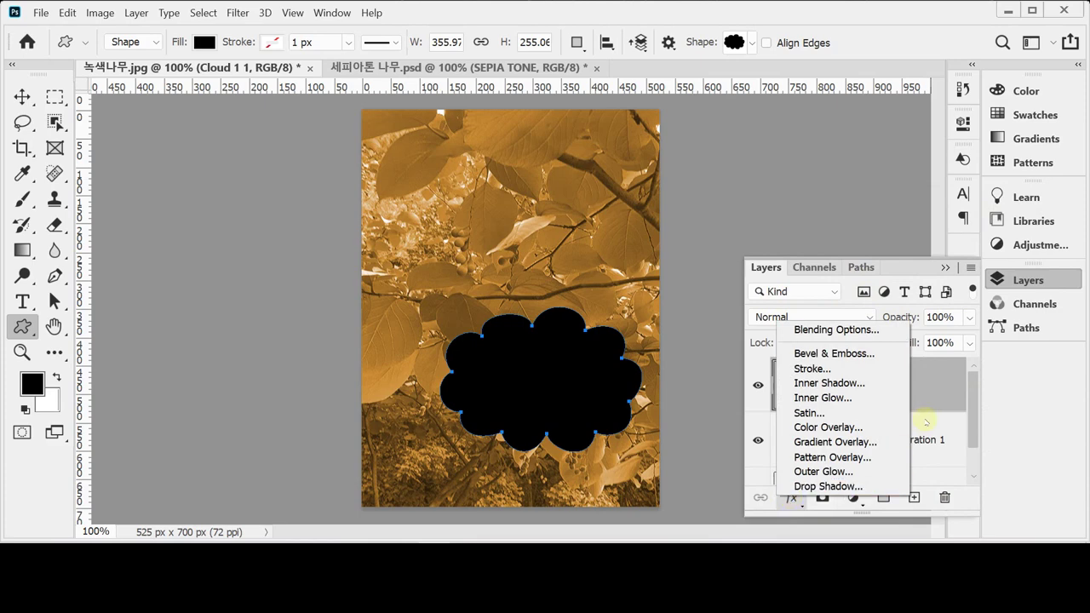
click(858, 398)
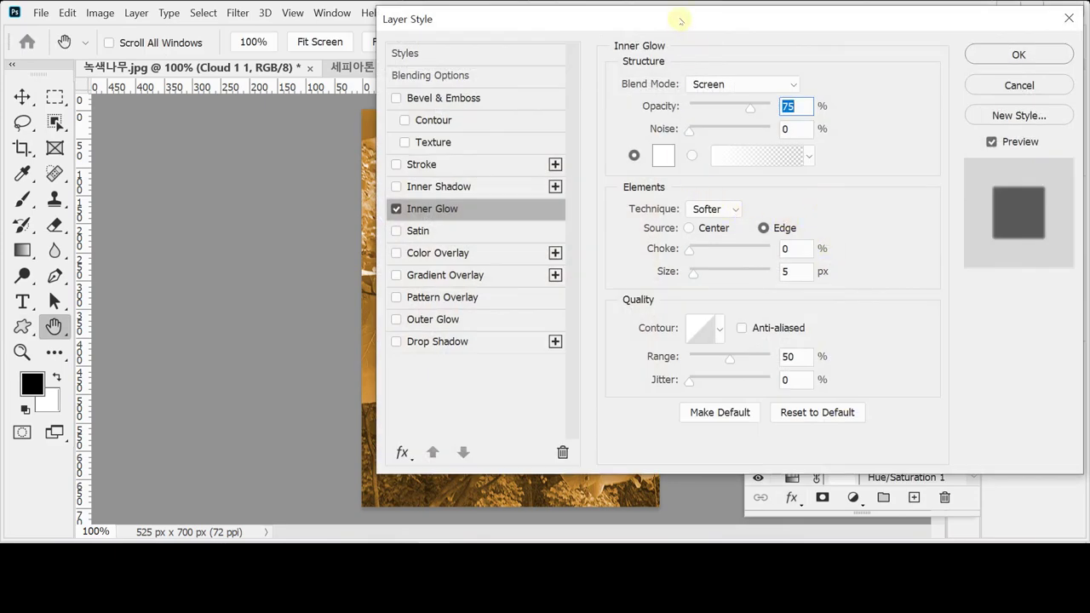
drag(681, 22, 773, 36)
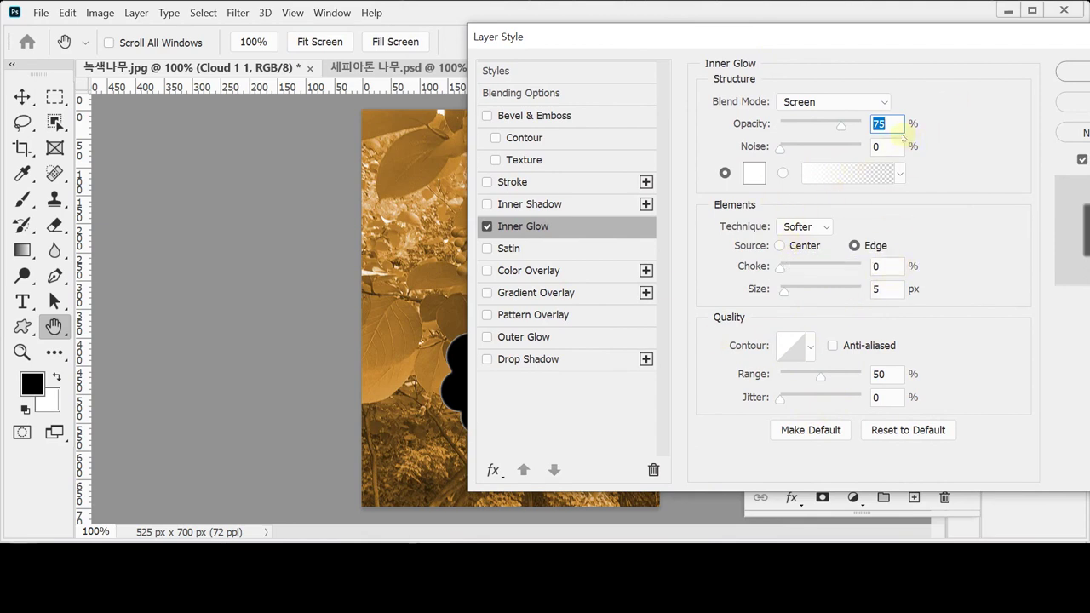
click(879, 289)
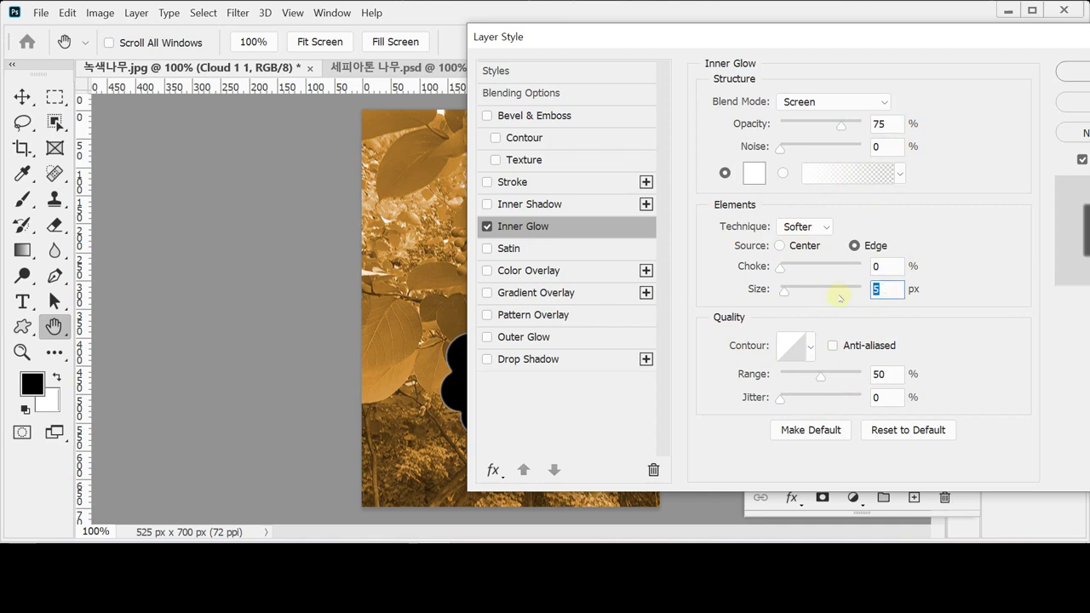
text(20)
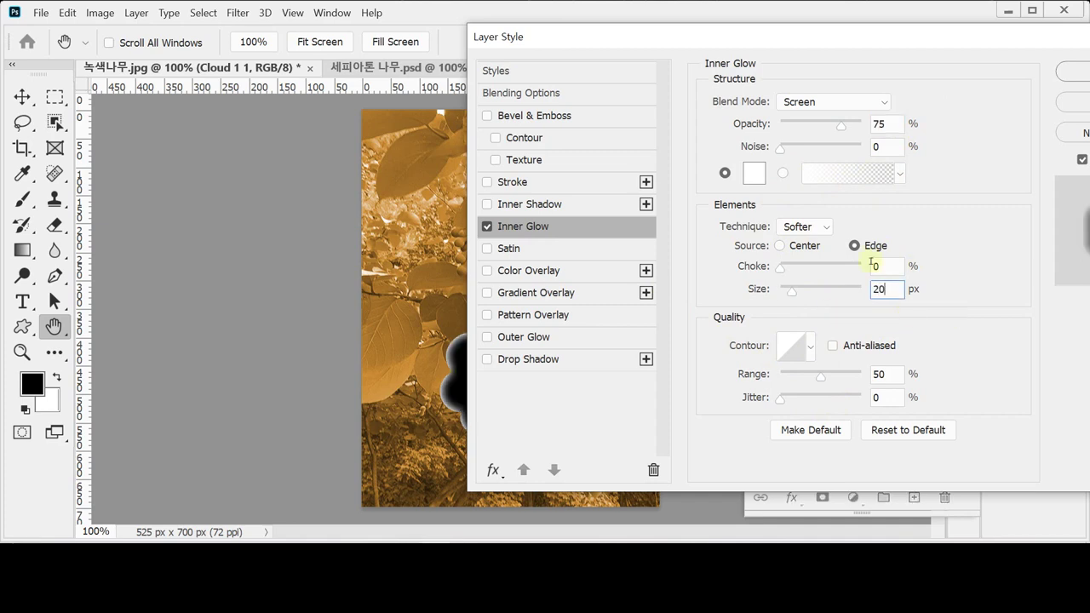
key(Return)
drag(624, 39, 679, 37)
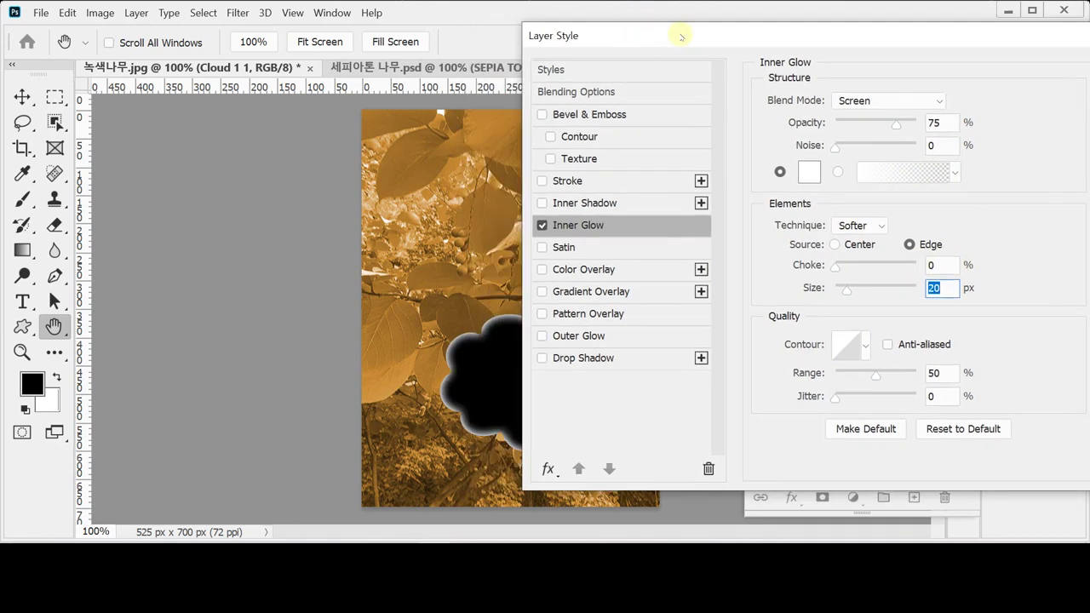
- Set the Inner Glow colour to pale yellow fffcd3 and apply the layer style
click(811, 177)
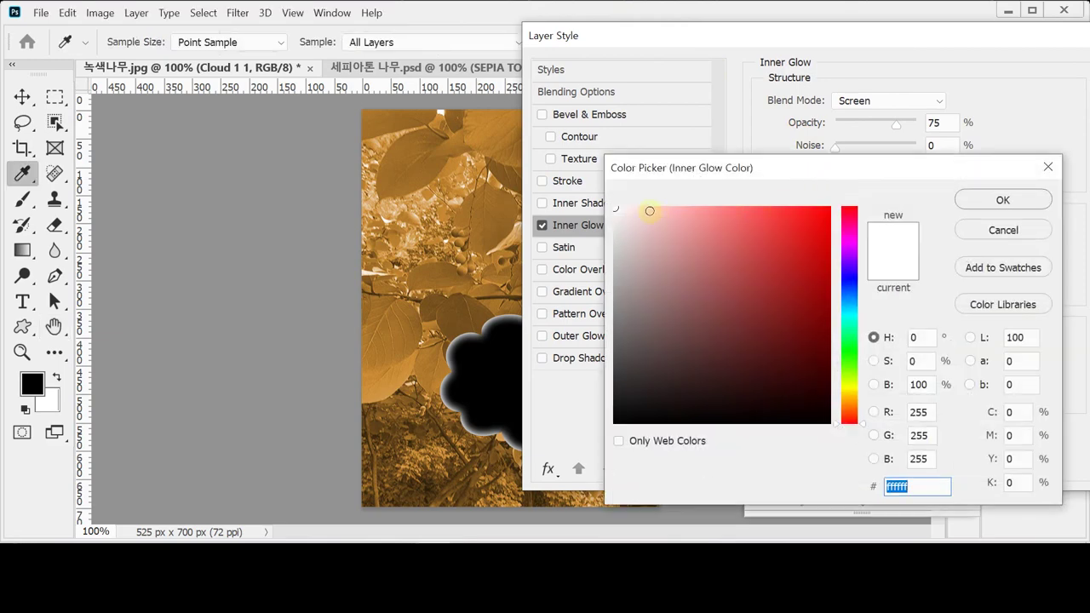
click(849, 390)
drag(661, 209, 650, 205)
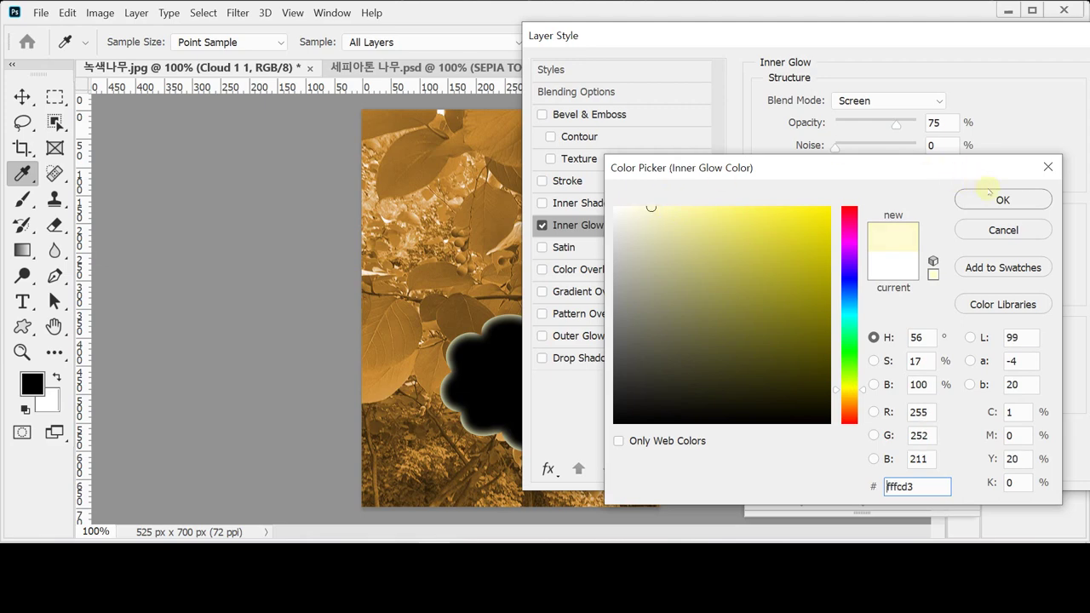
click(986, 201)
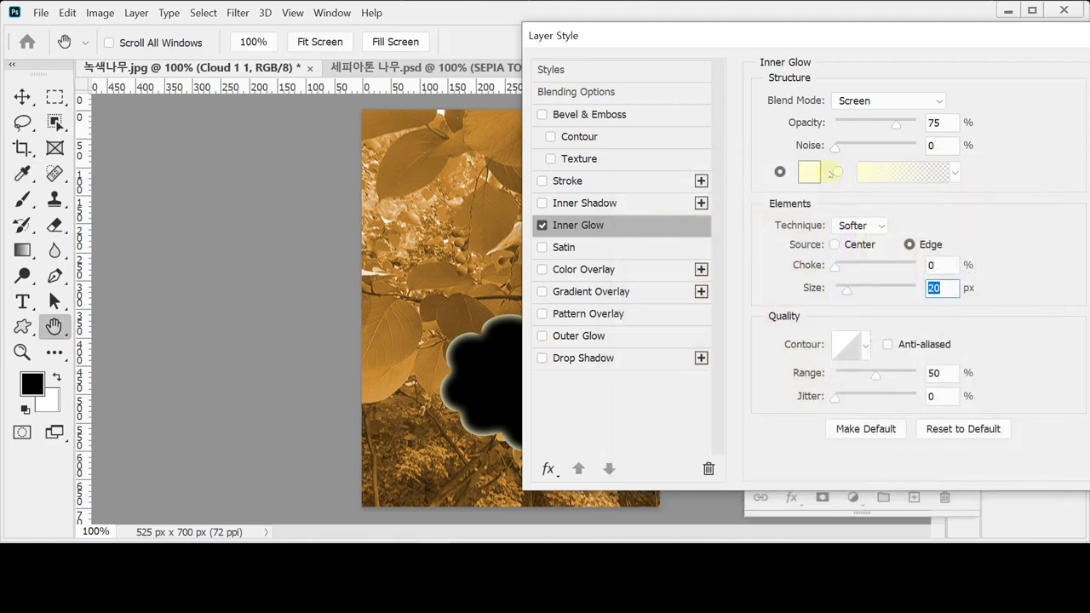
drag(908, 41, 830, 41)
click(1066, 73)
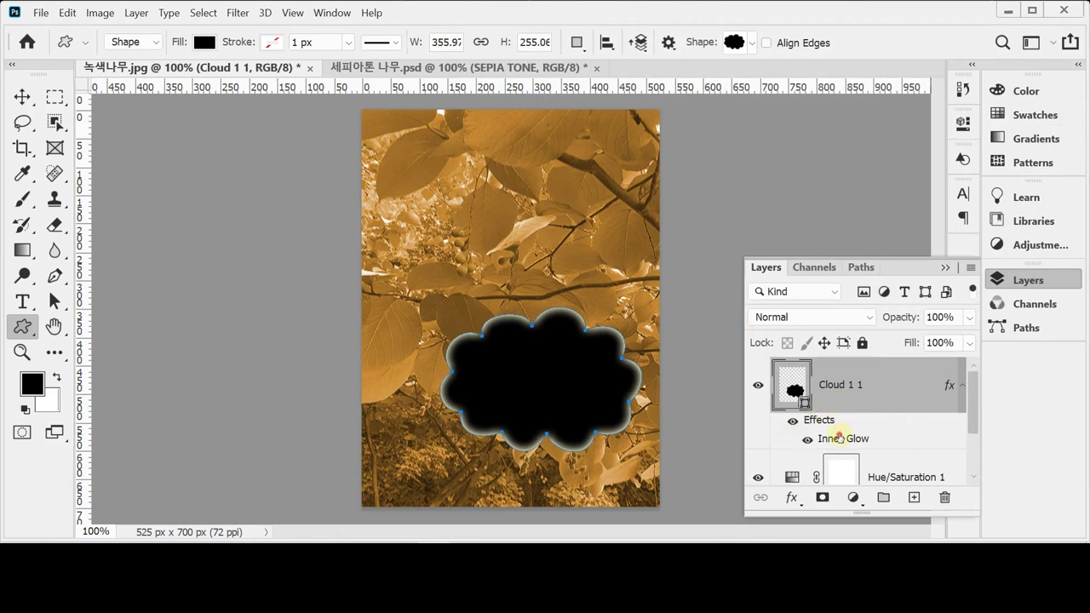
- Reopen the cloud layer's Inner Glow settings for review and close them without changes
double_click(841, 385)
double_click(845, 426)
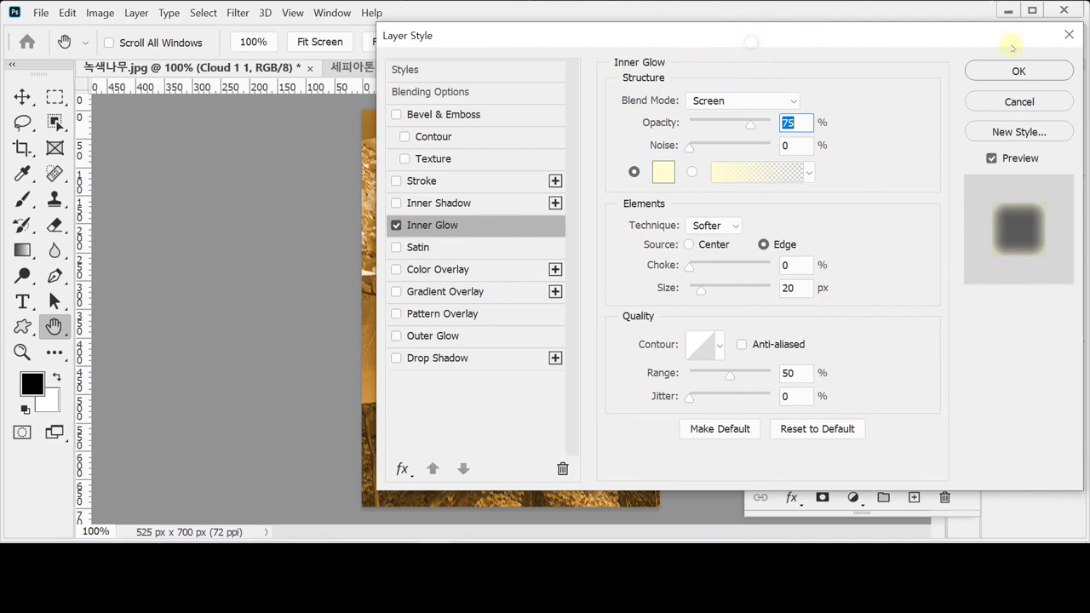
click(1018, 71)
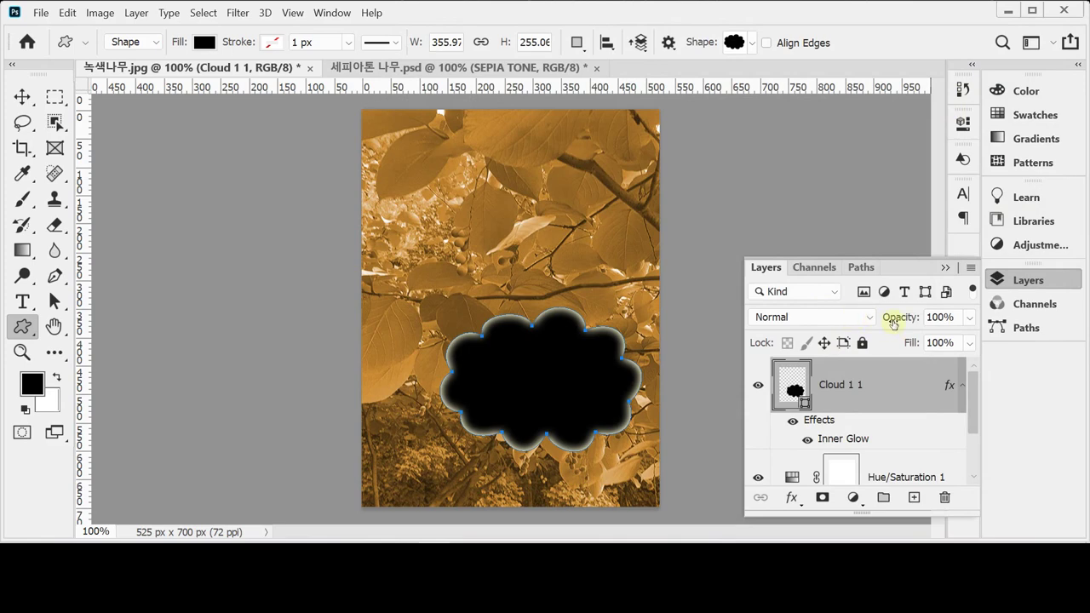
- Try the cloud layer at 60% opacity and restore its opacity to 100%
click(893, 323)
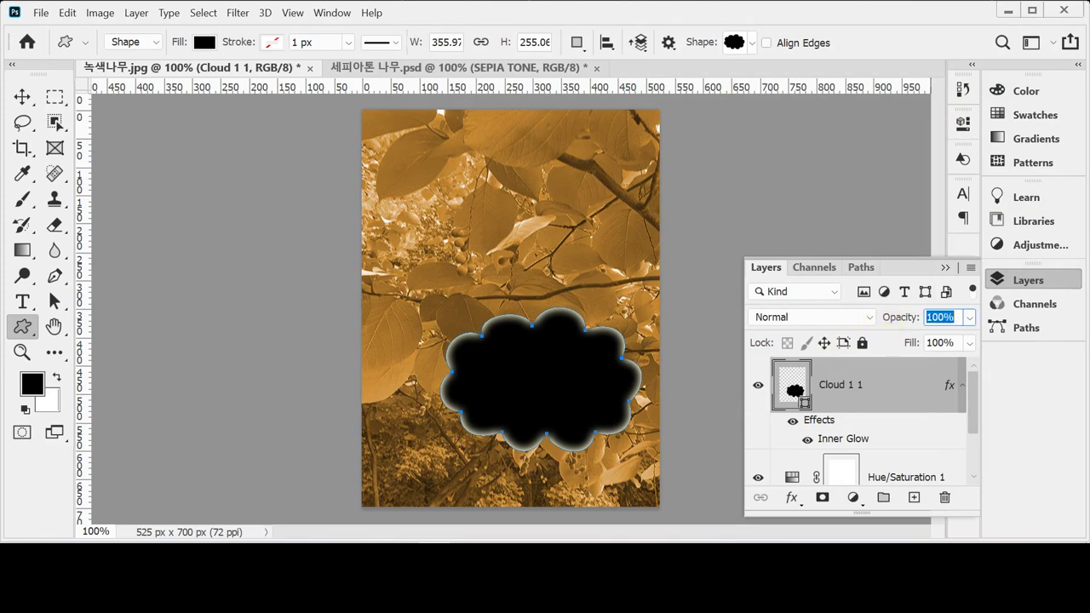
text(60)
key(Return)
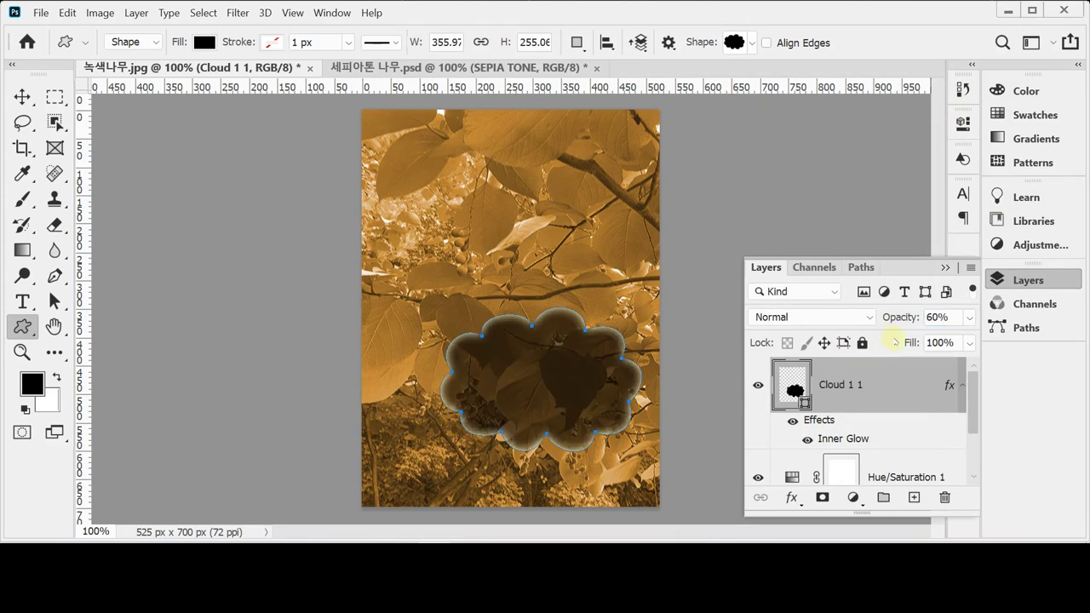
click(898, 318)
text(100)
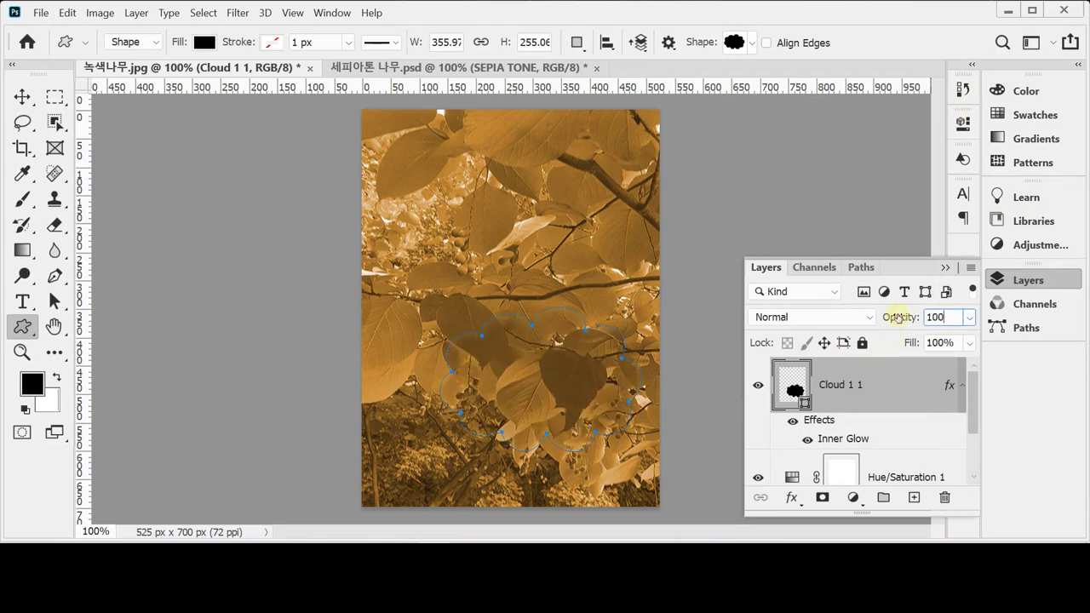
key(Return)
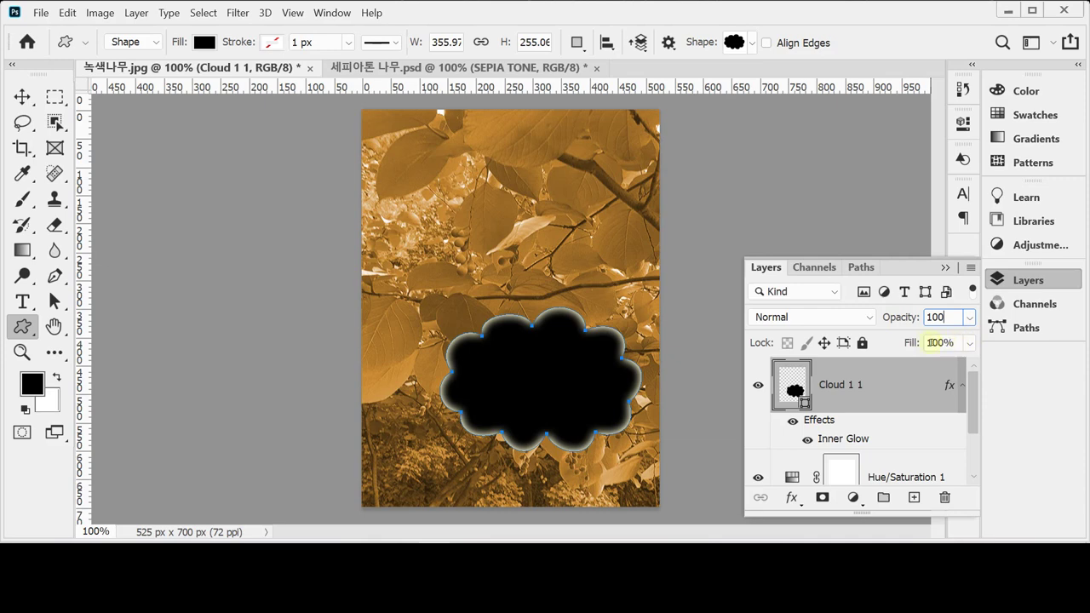
- Try the cloud layer with its Fill lowered to 0% and raise the Fill again
drag(909, 348, 851, 343)
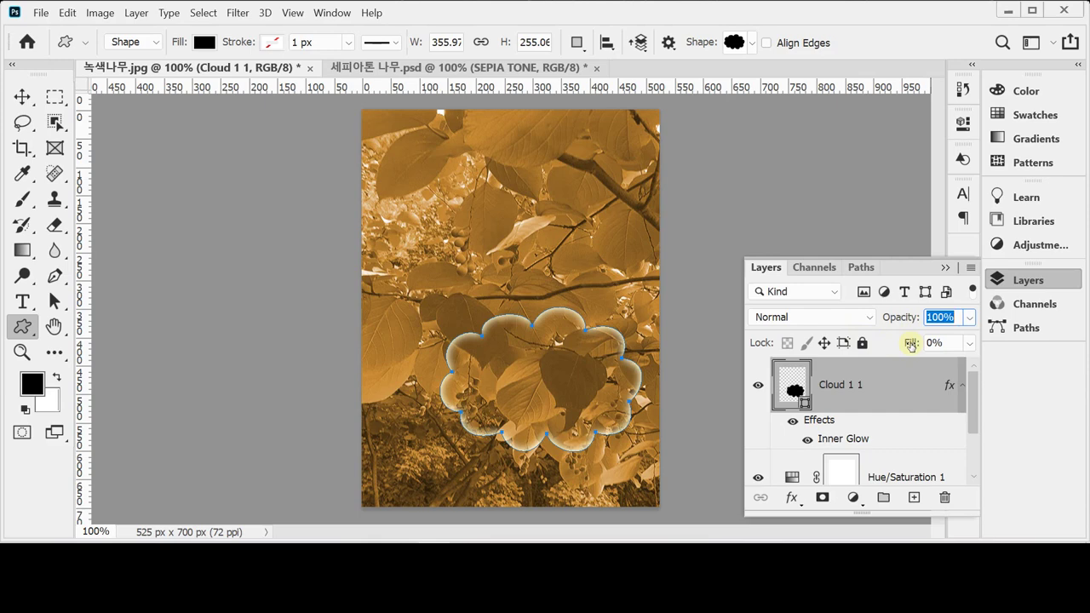
click(970, 344)
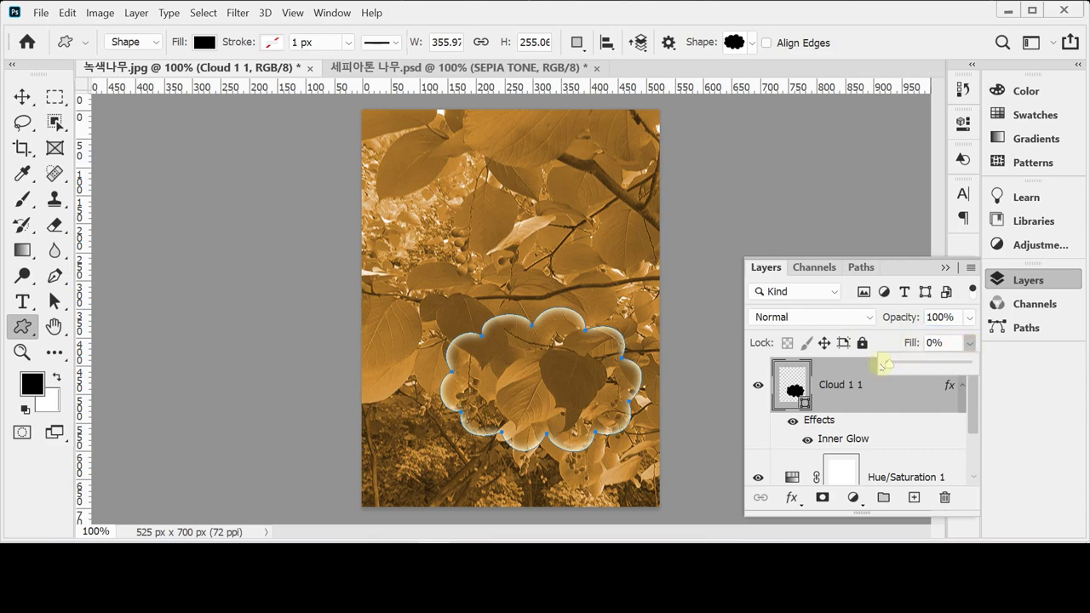
drag(874, 366, 930, 338)
- Try the cloud layer at about 54% opacity and return its opacity to 100%
click(970, 319)
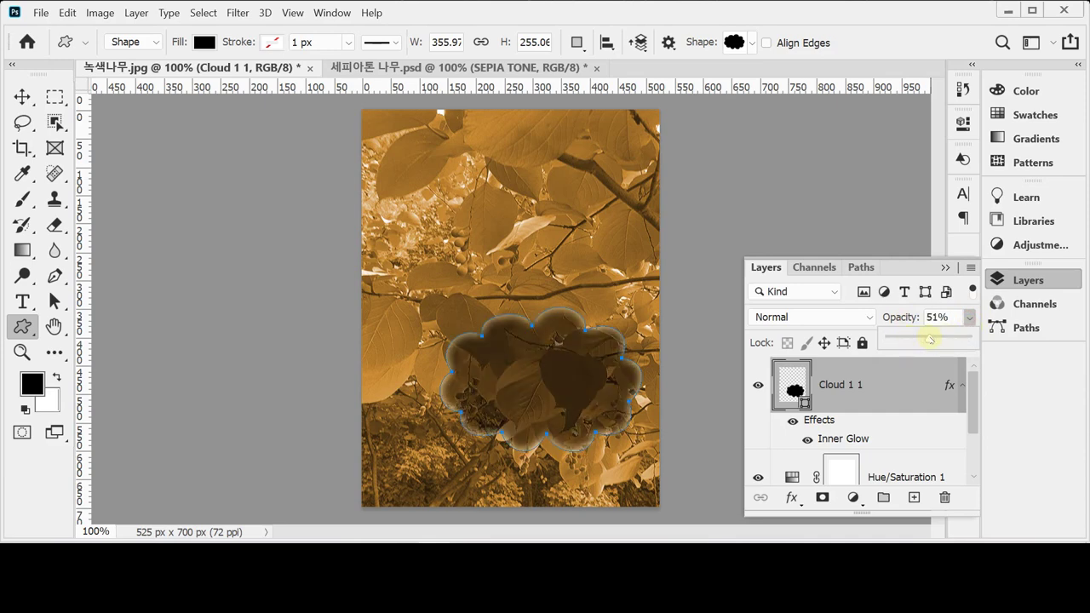
mouse_move(929, 339)
mouse_down()
mouse_move(971, 339)
mouse_move(932, 339)
mouse_up()
click(898, 317)
click(900, 317)
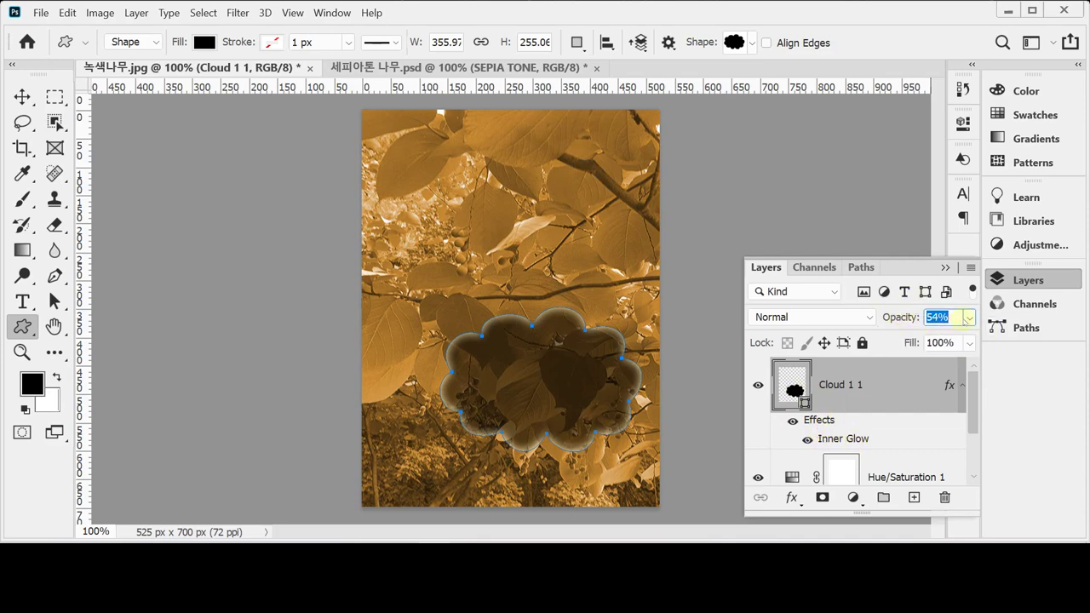
click(969, 320)
drag(935, 339, 973, 339)
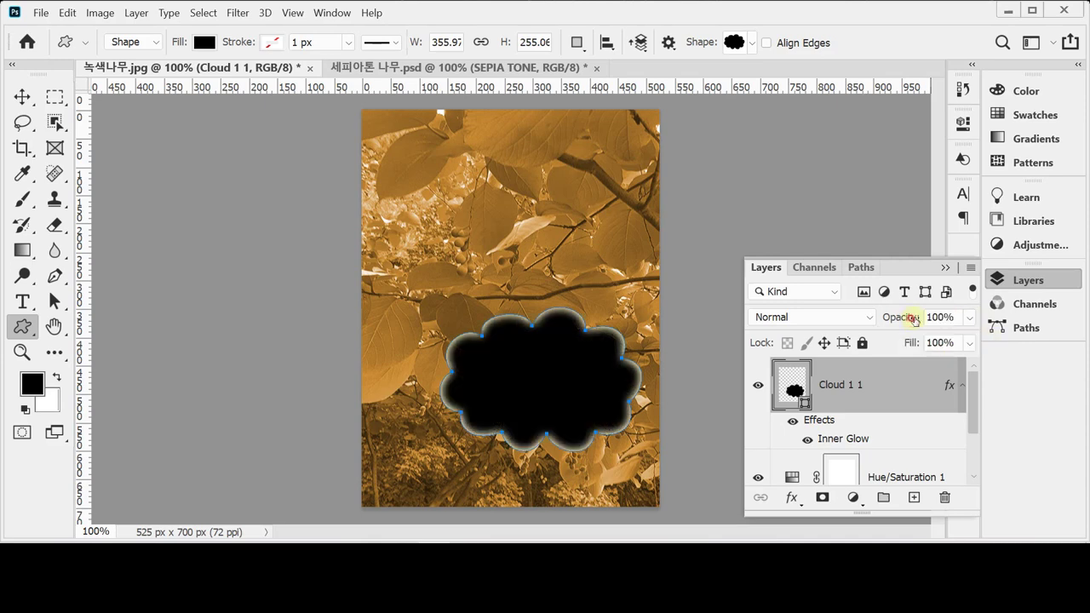
- Lower the cloud layer's Fill to 53% and on to 0% as a comparison, and return it to 100%
click(968, 343)
click(931, 365)
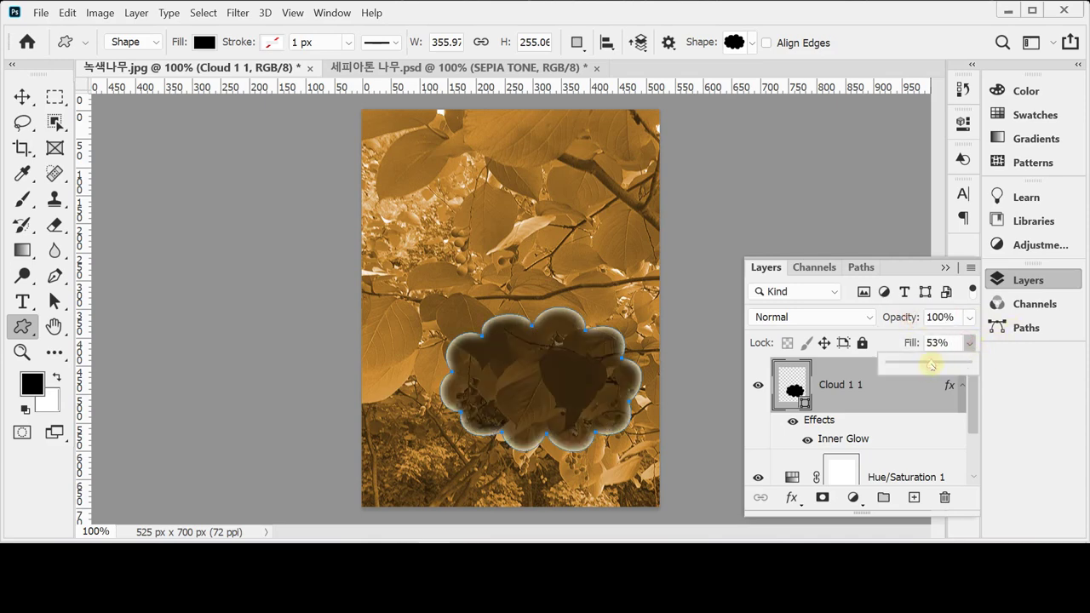
drag(927, 365, 883, 365)
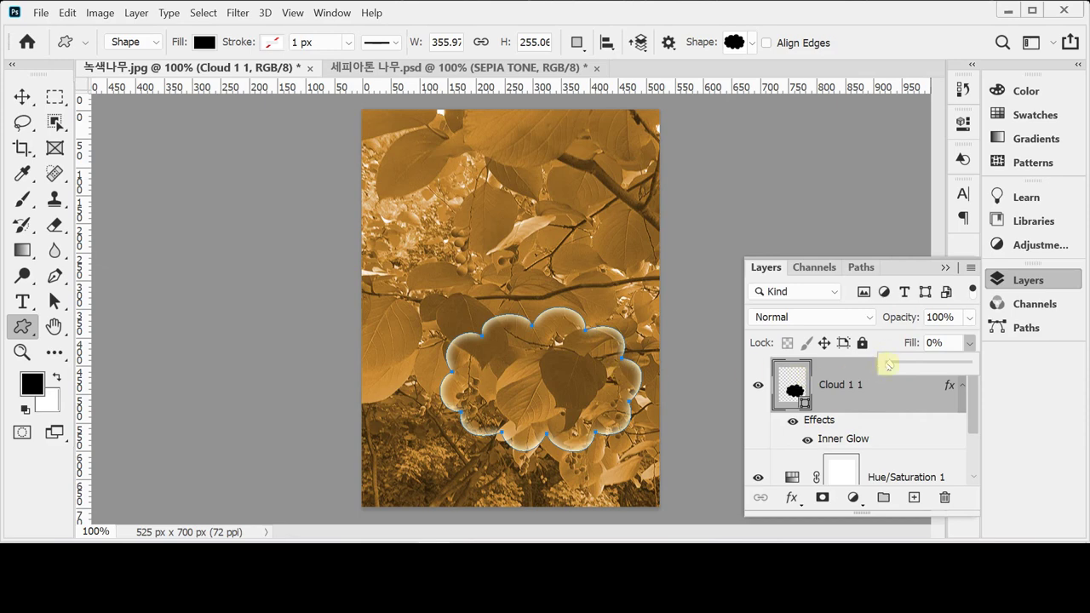
drag(888, 364, 1001, 364)
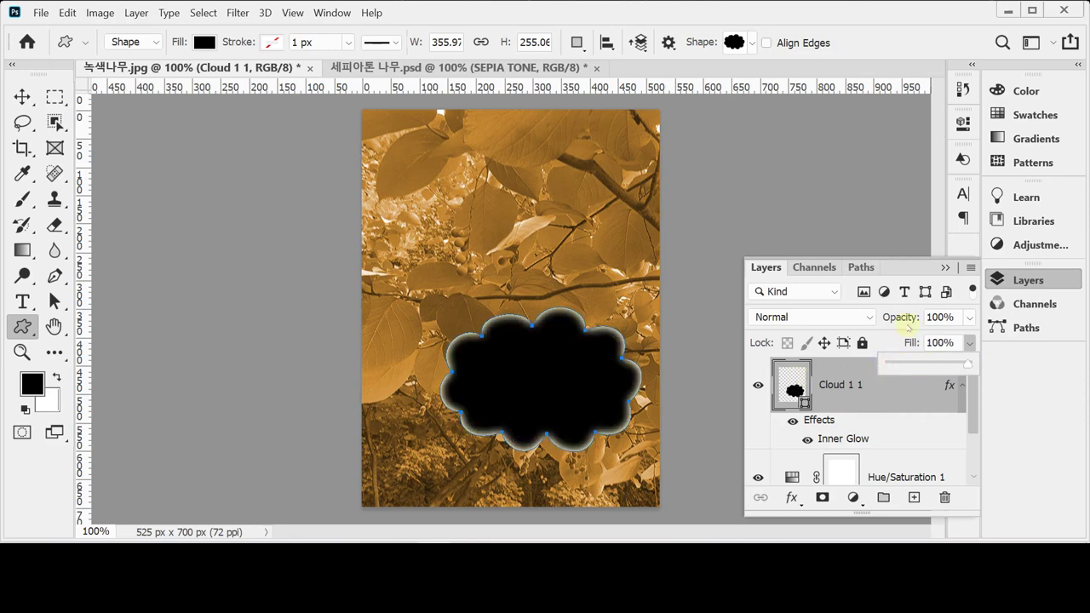
- Set the cloud layer's opacity to 60%, leaving its Fill at 100%
click(901, 317)
text(60)
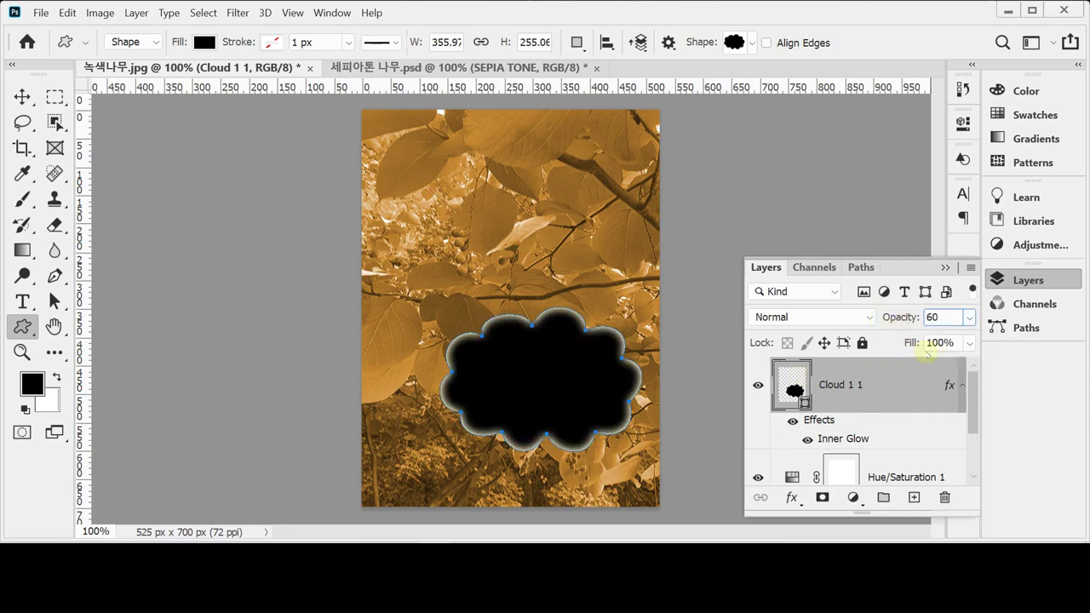
key(Return)
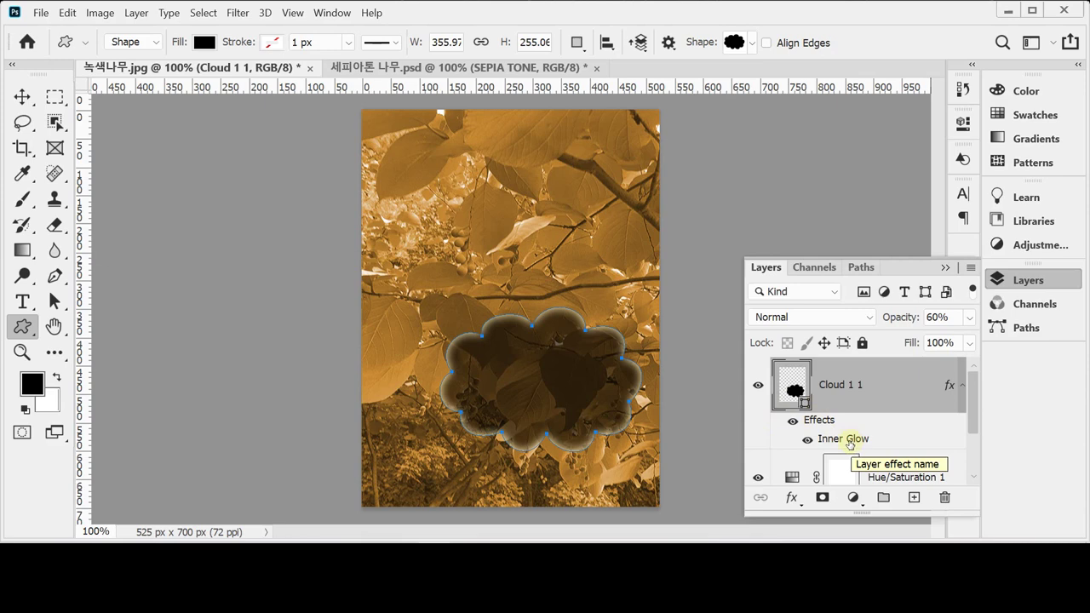
click(1026, 282)
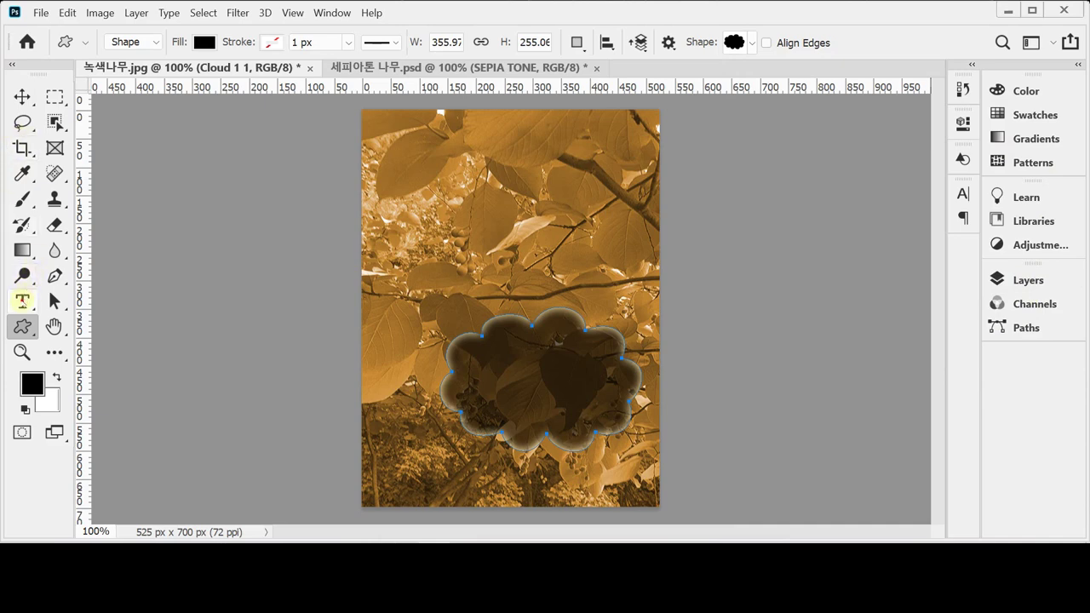
- Add horizontal text over the cloud in 55 pt Arial Bold, reading "SEPIA" on one line and "TONE" below it
click(22, 299)
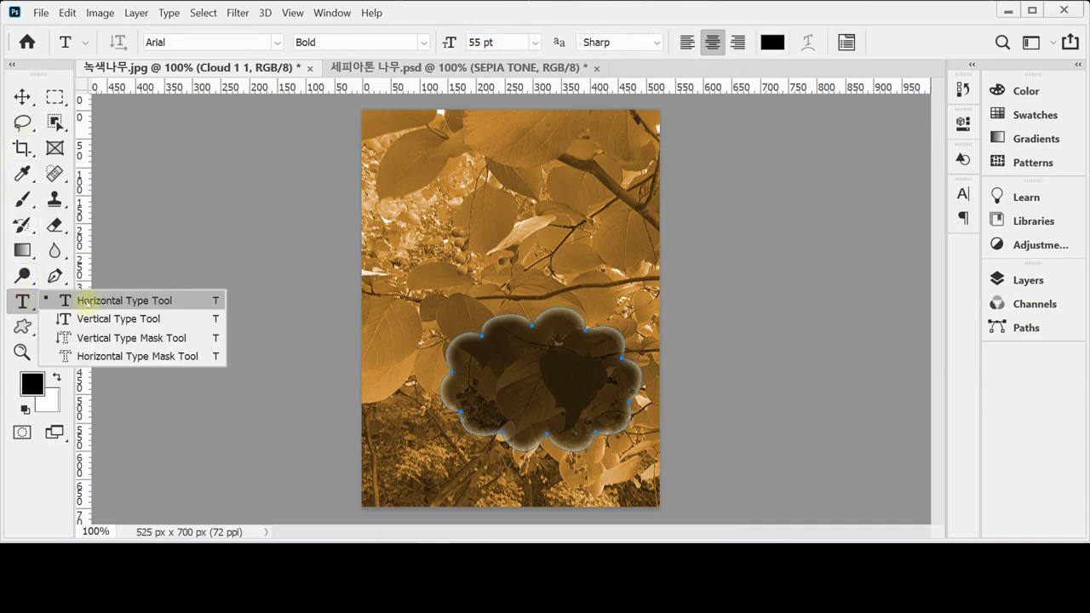
click(79, 303)
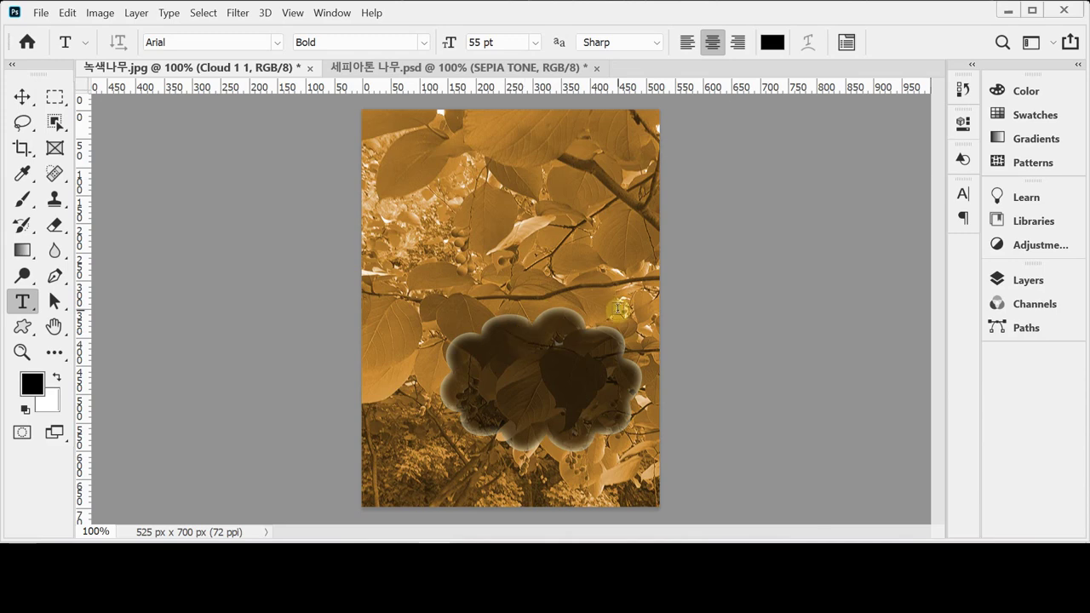
click(492, 368)
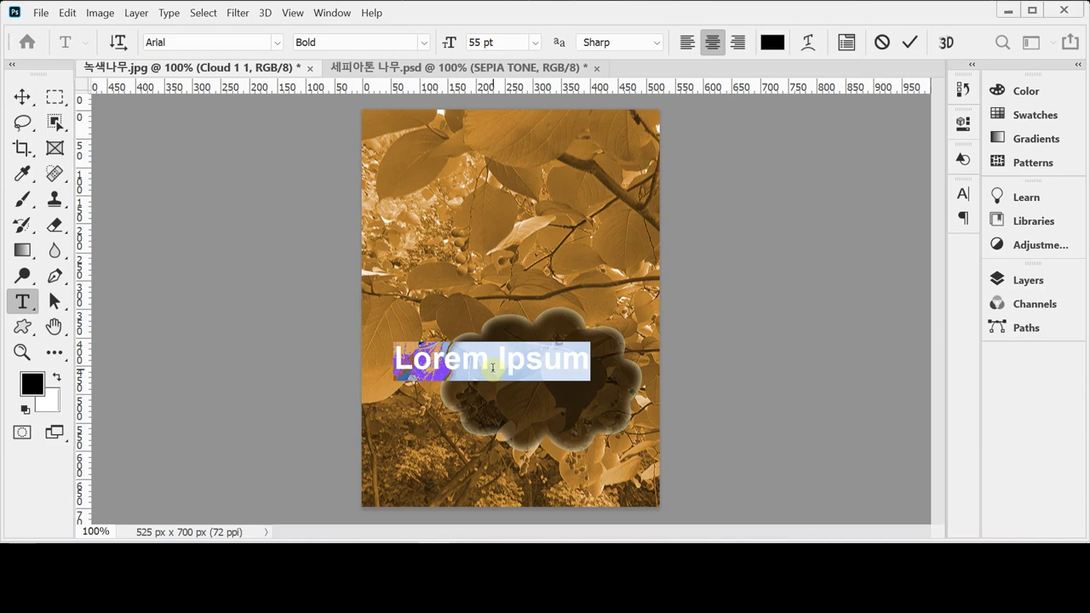
key(BackSpace)
text(ss)
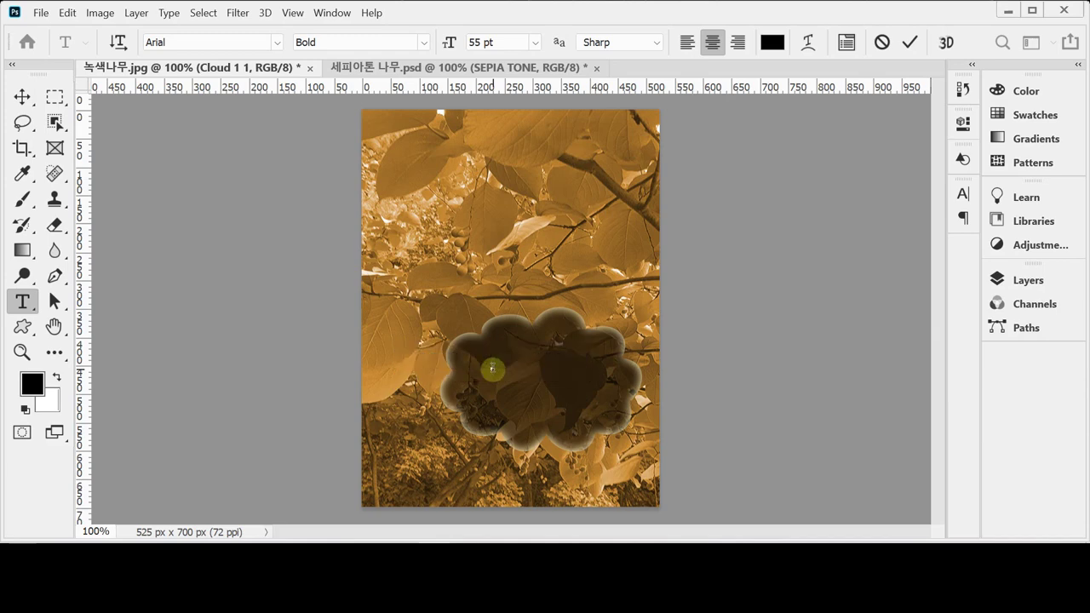
text(SEPIA)
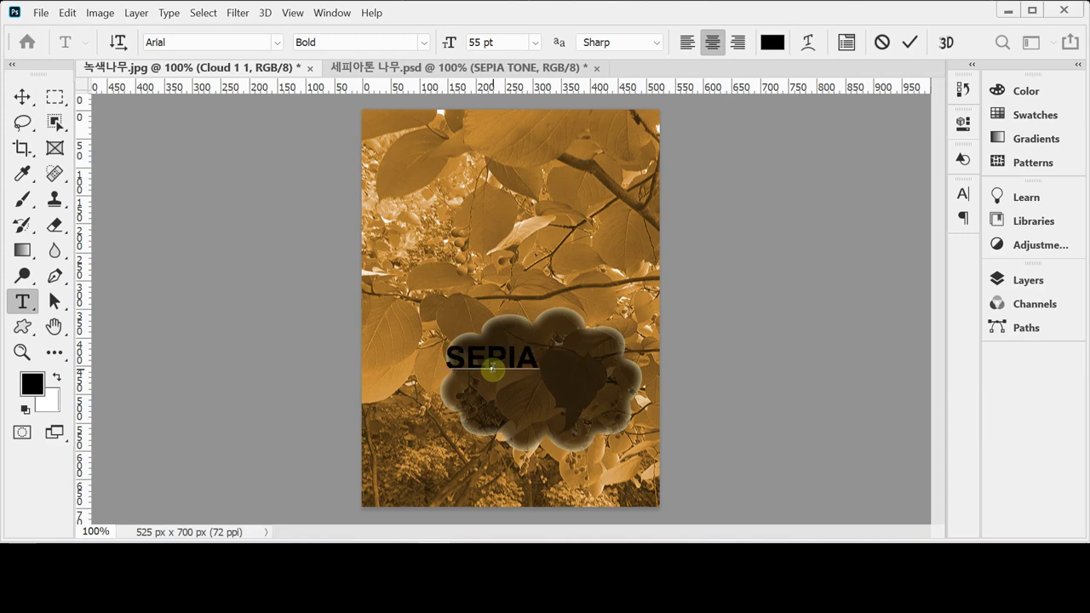
key(Return)
text(TONE)
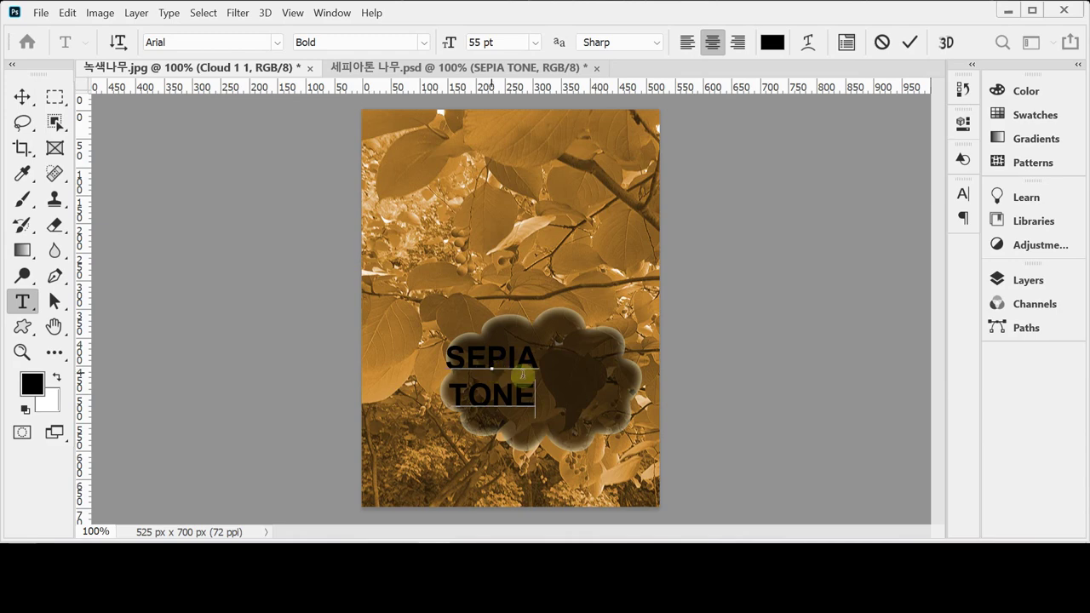
- Move the two-line text to the middle of the cloud, trying left alignment and returning it to centre alignment
drag(537, 408, 438, 345)
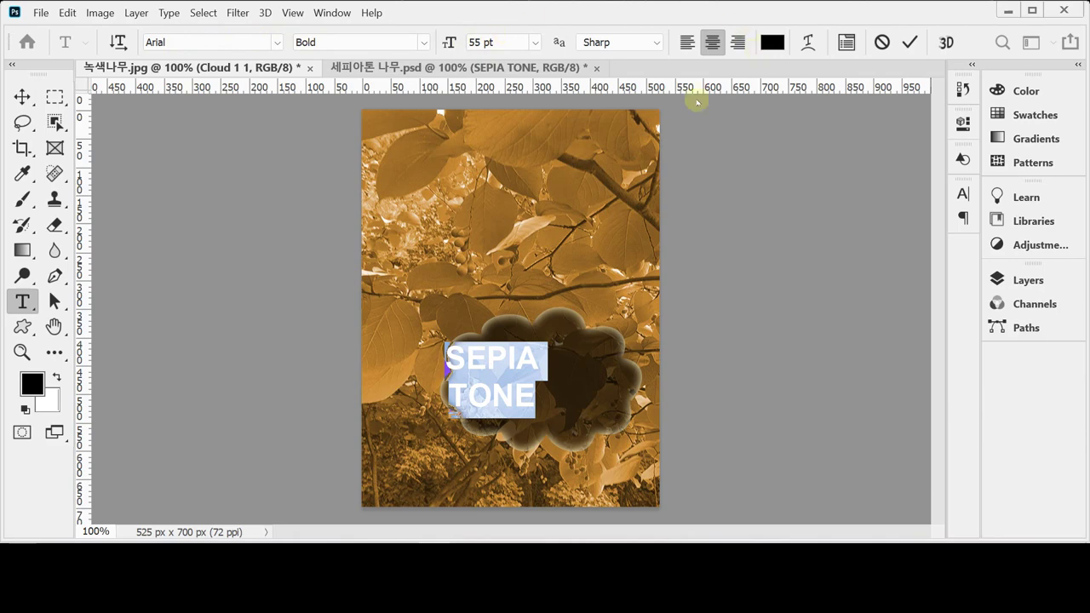
drag(563, 403, 614, 414)
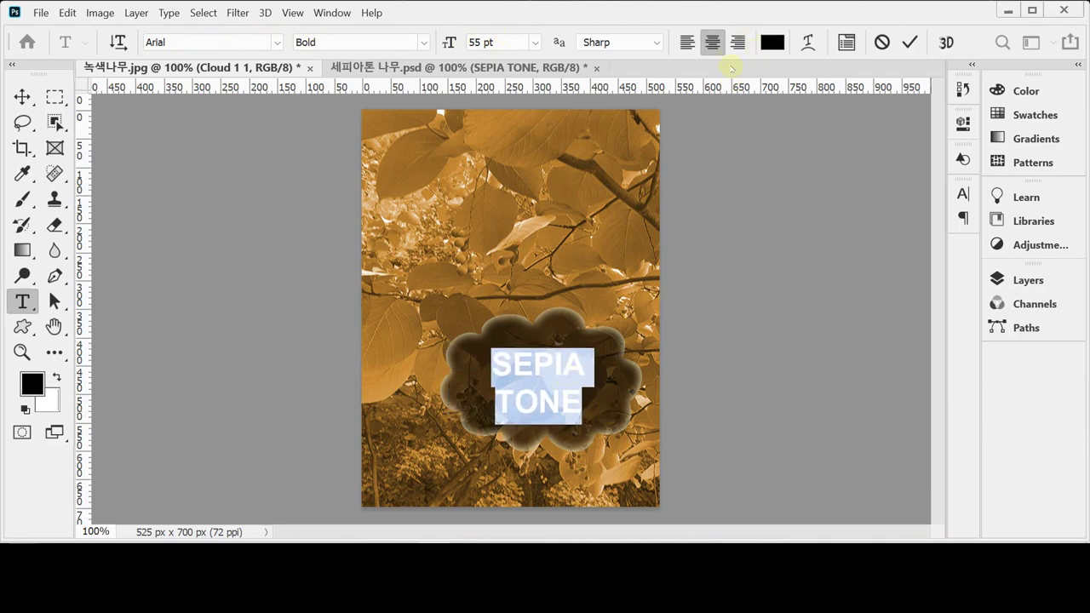
click(688, 41)
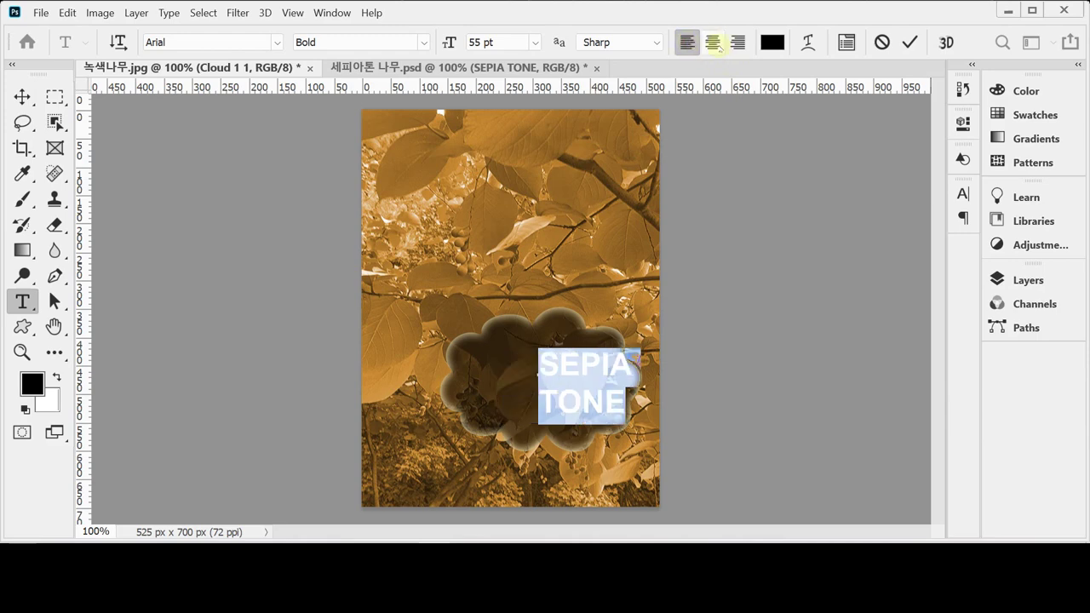
click(713, 42)
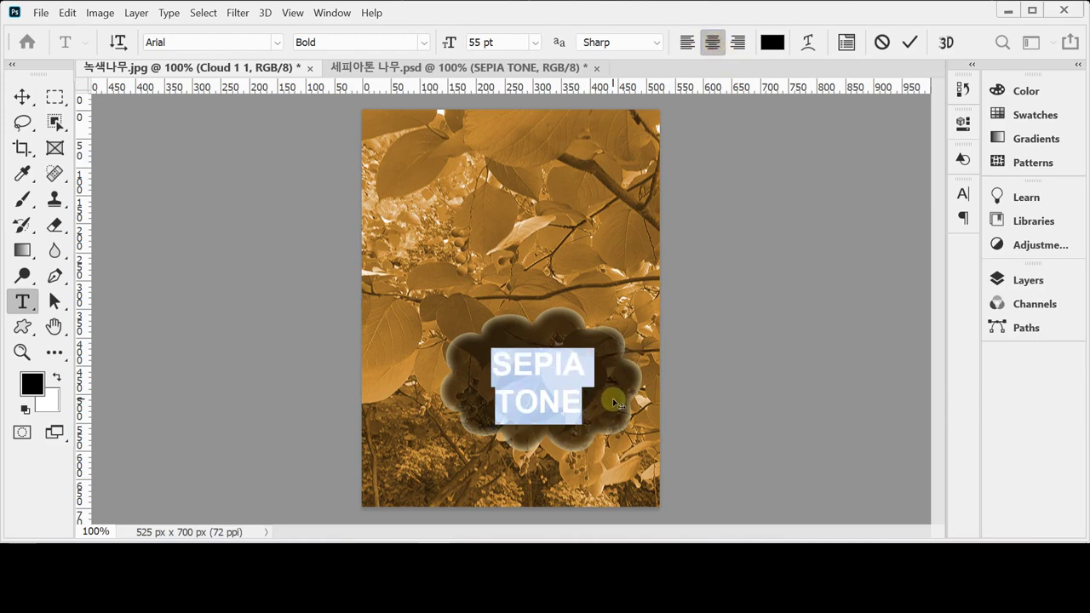
click(623, 383)
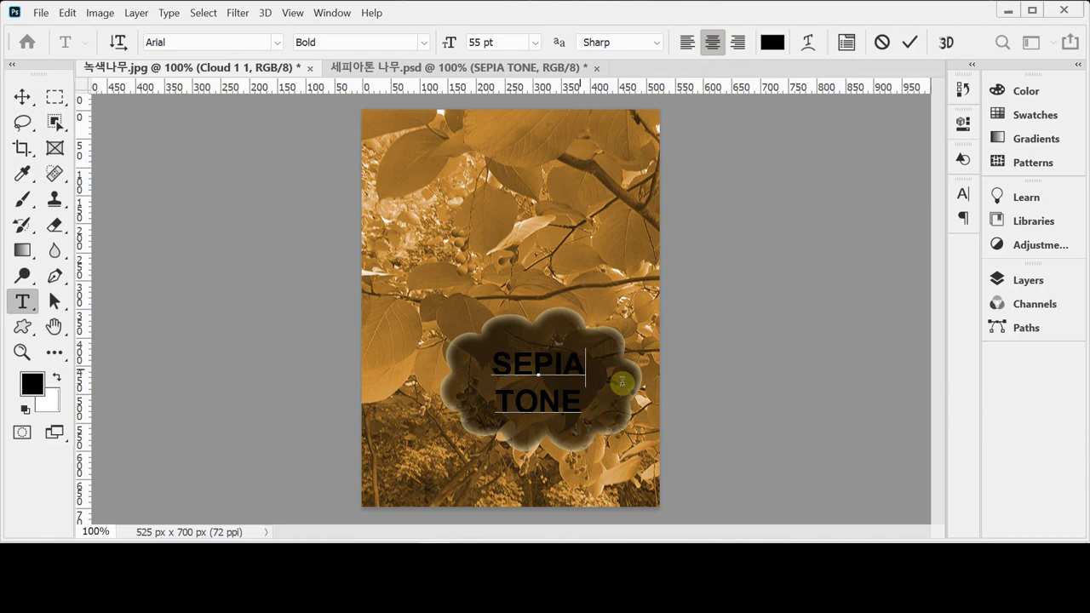
mouse_move(623, 384)
mouse_down()
mouse_move(586, 371)
mouse_move(618, 389)
mouse_move(607, 394)
mouse_up()
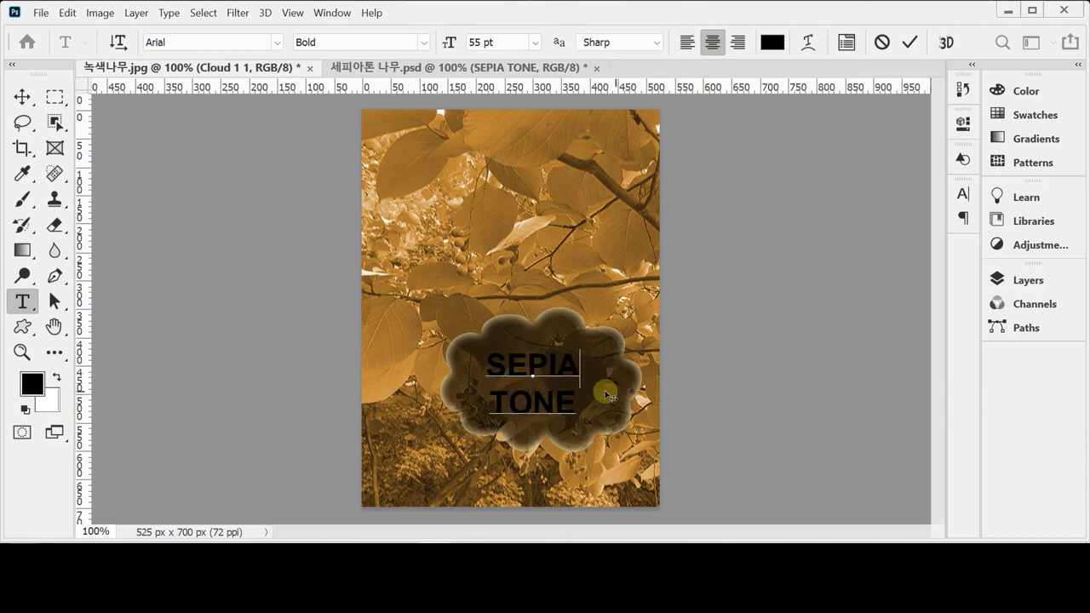
- Recolour the word "SEPIA" white (#ffffff)
double_click(565, 365)
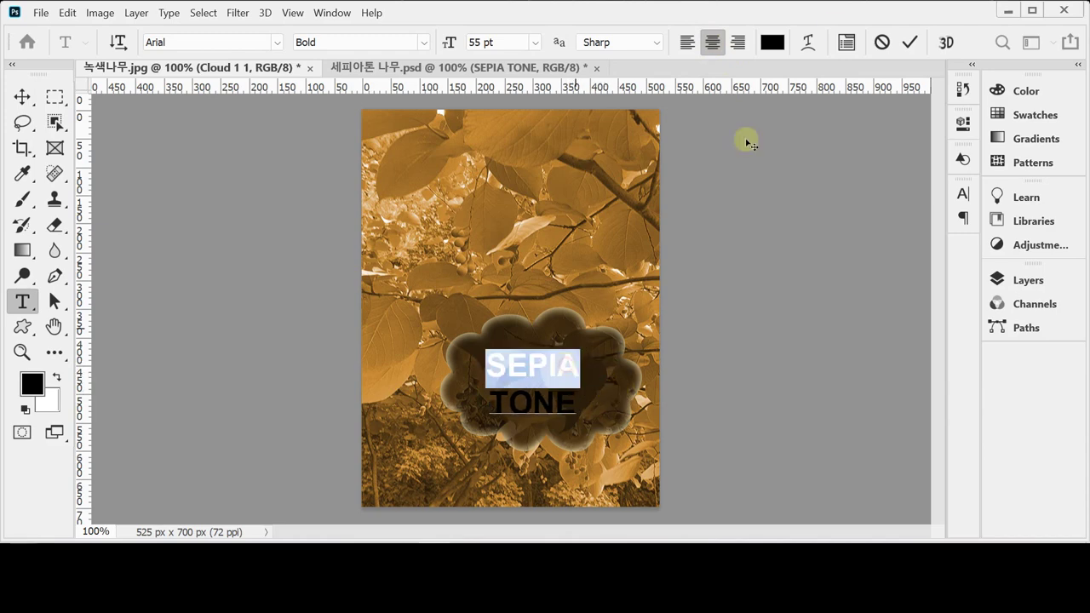
click(773, 43)
drag(652, 353, 593, 168)
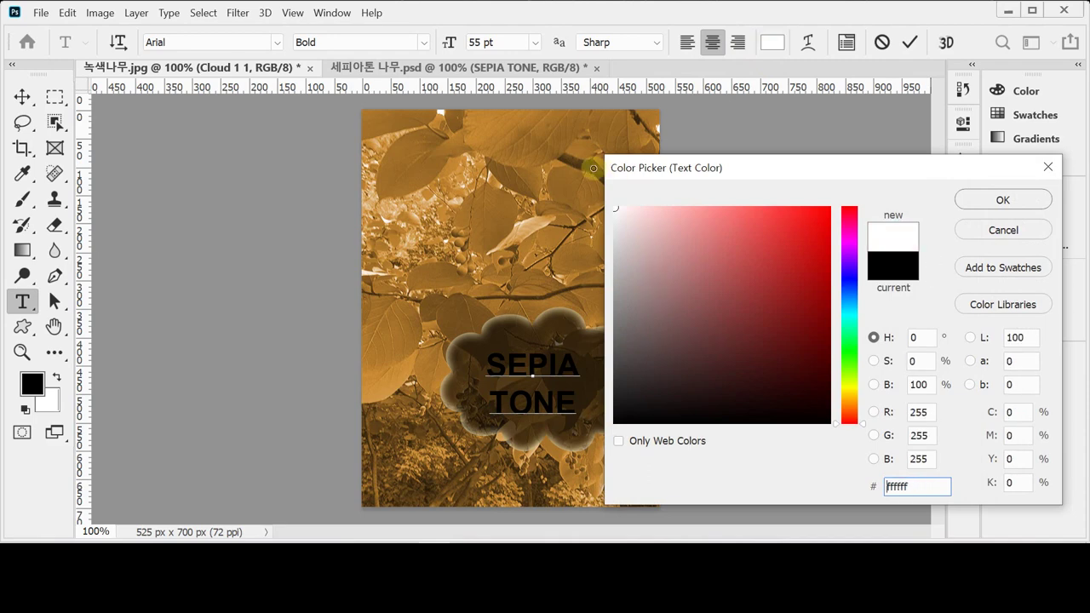
click(978, 200)
- Set the text colour of the word "TONE" to black (#000000)
double_click(558, 408)
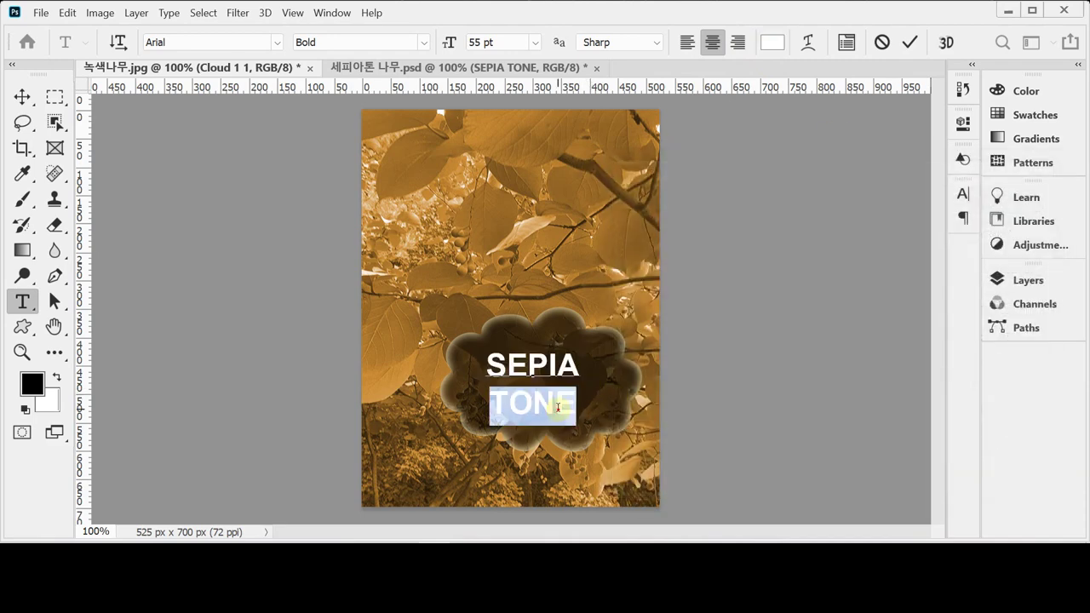
click(772, 42)
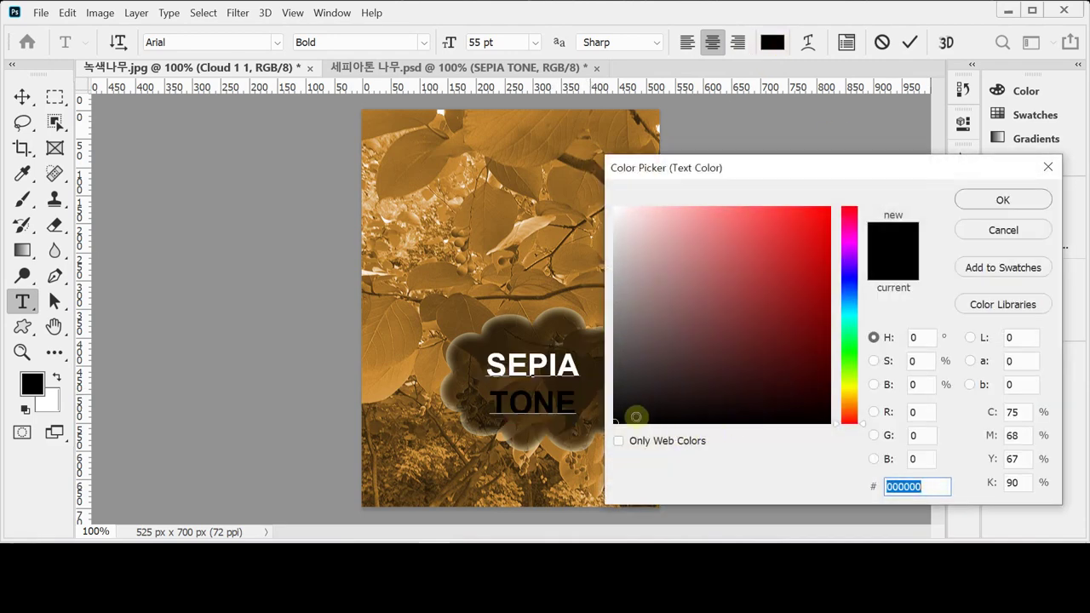
drag(636, 417, 597, 433)
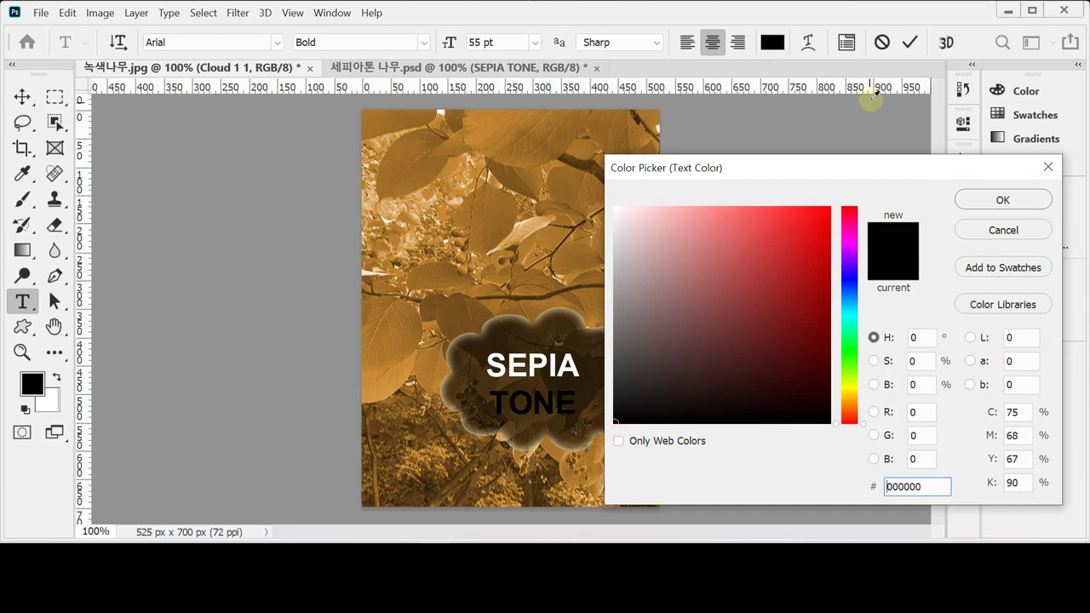
click(1001, 199)
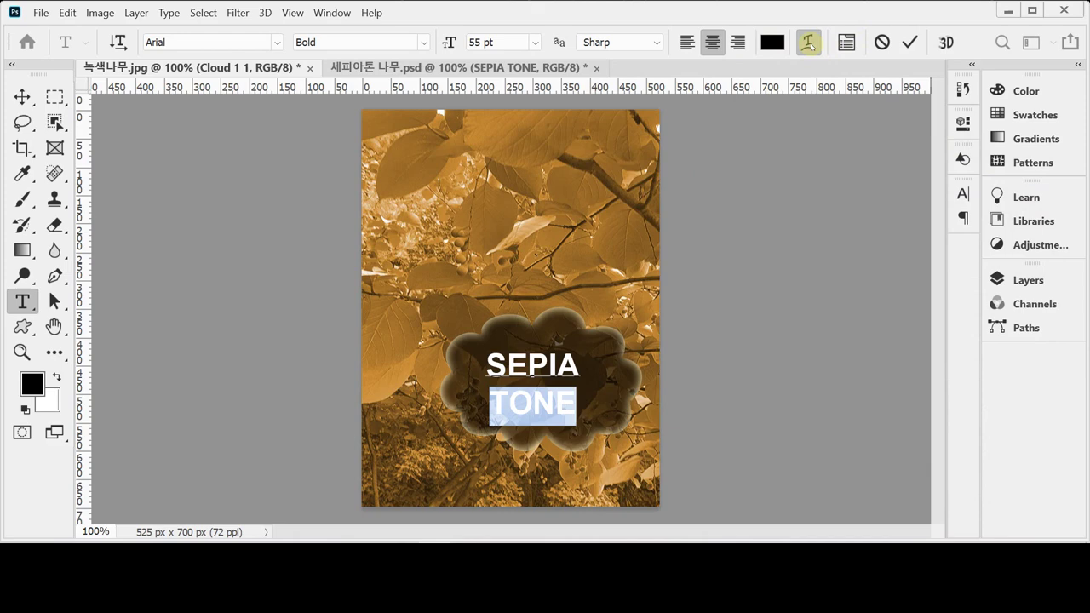
- Warp the text with the horizontal Bulge style at +50% bend, nudge it into place in the cloud and commit the text
click(808, 43)
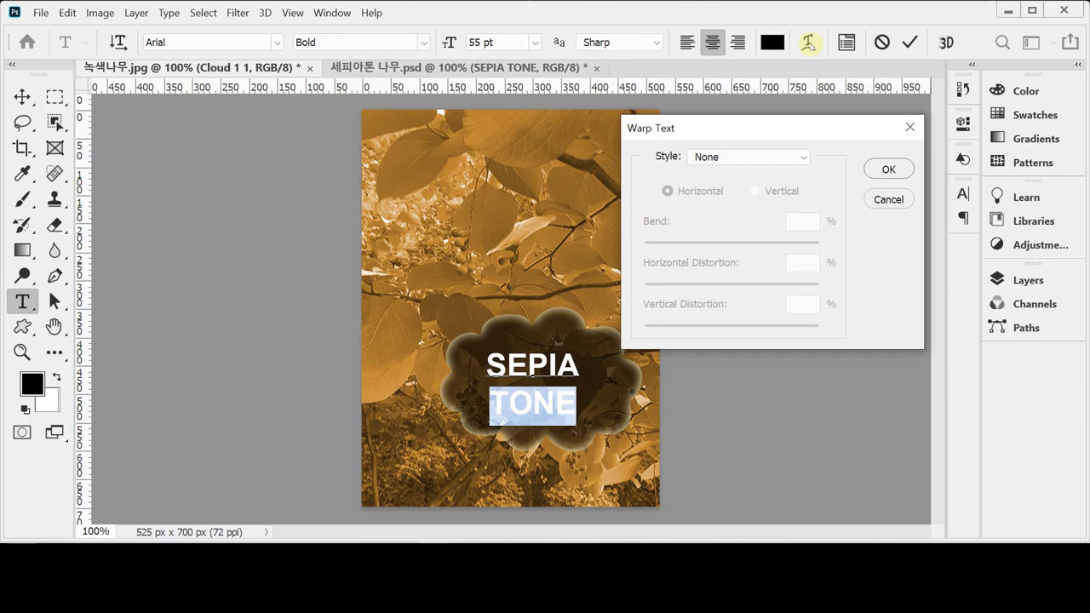
click(746, 156)
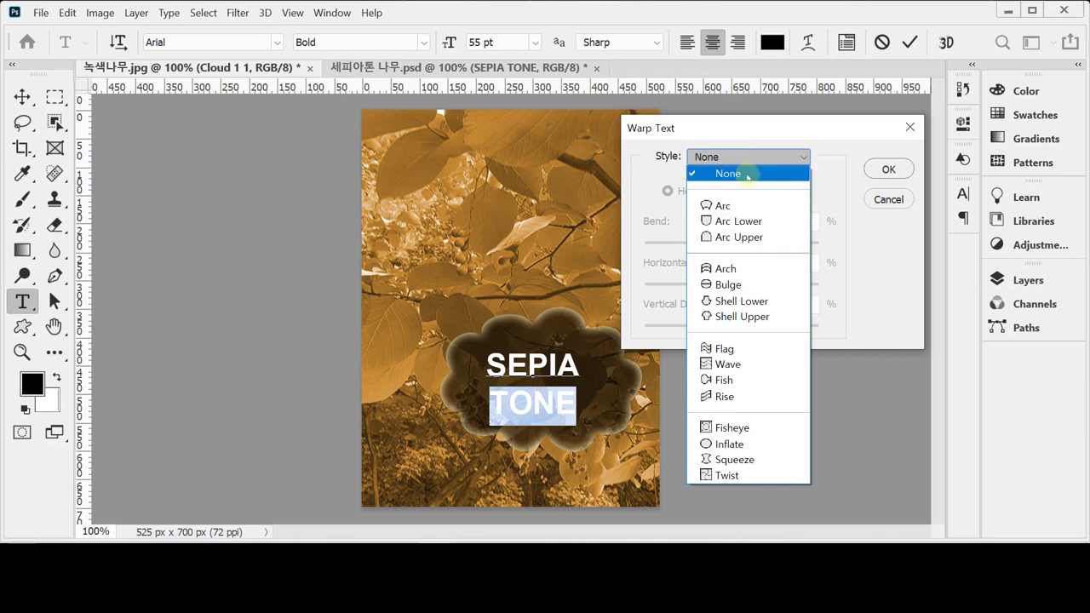
click(775, 290)
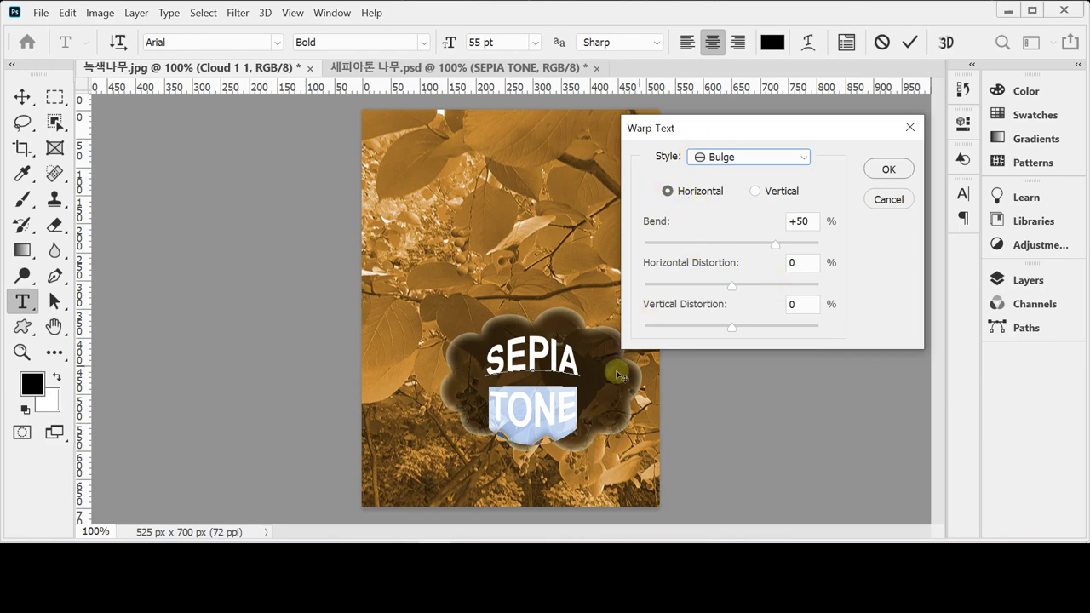
mouse_move(601, 401)
mouse_down()
mouse_move(625, 411)
mouse_move(596, 404)
mouse_move(615, 417)
mouse_up()
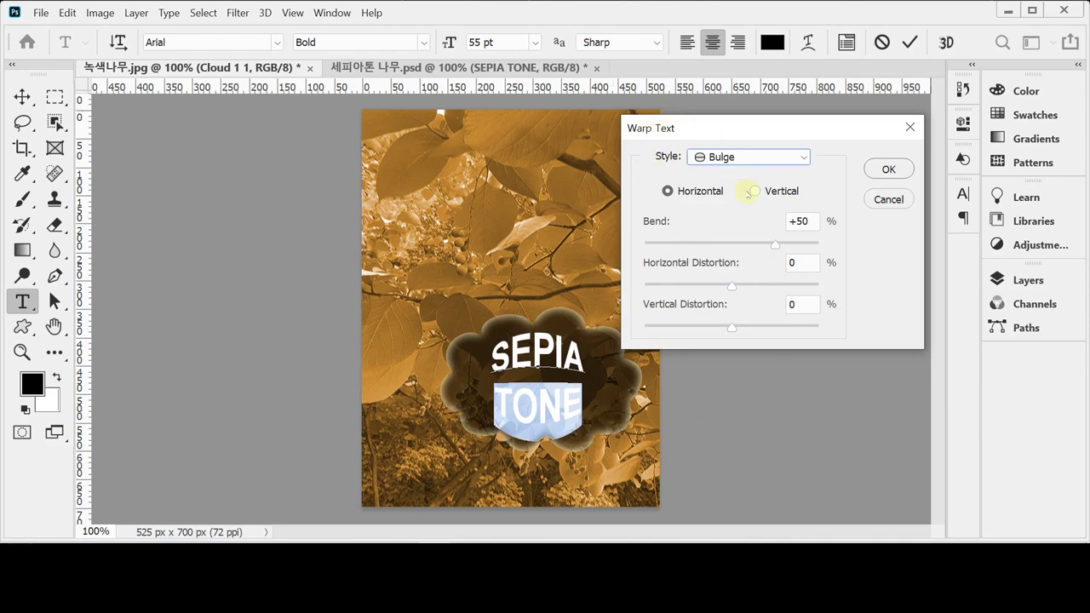
click(809, 222)
click(673, 225)
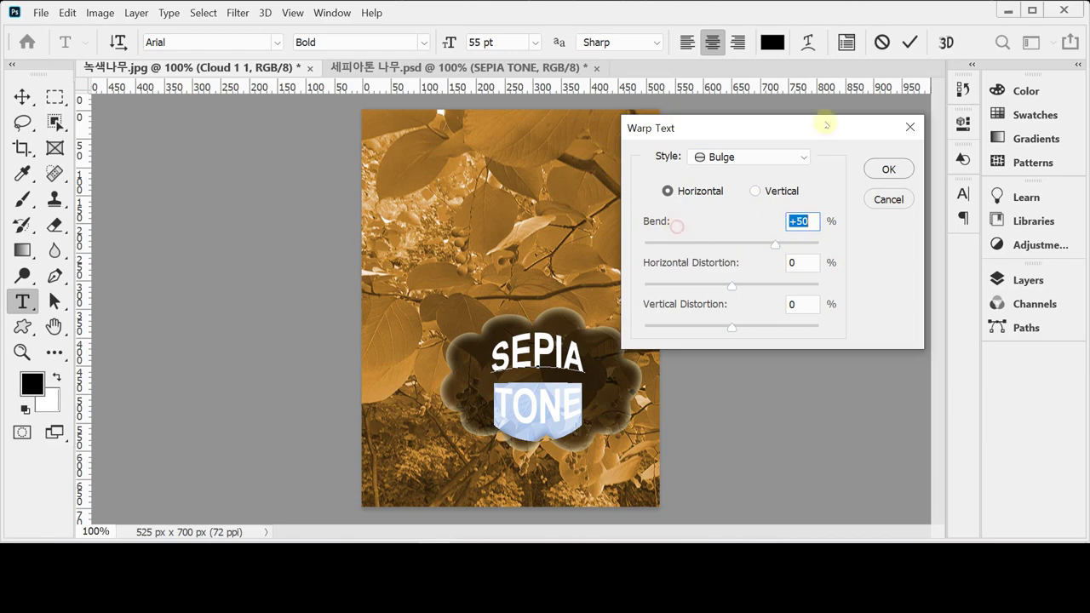
click(886, 169)
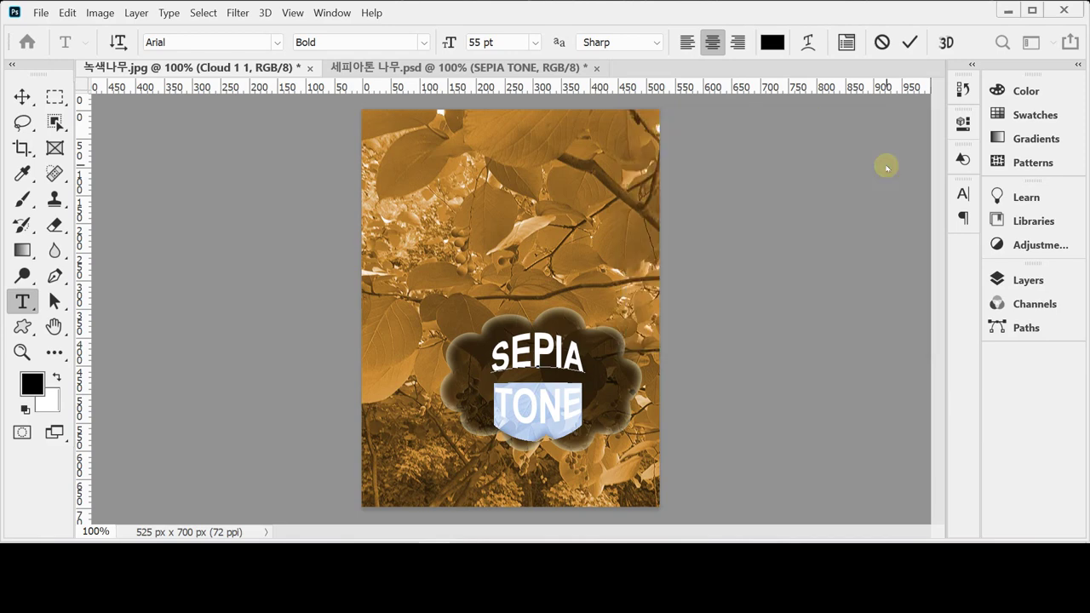
click(998, 279)
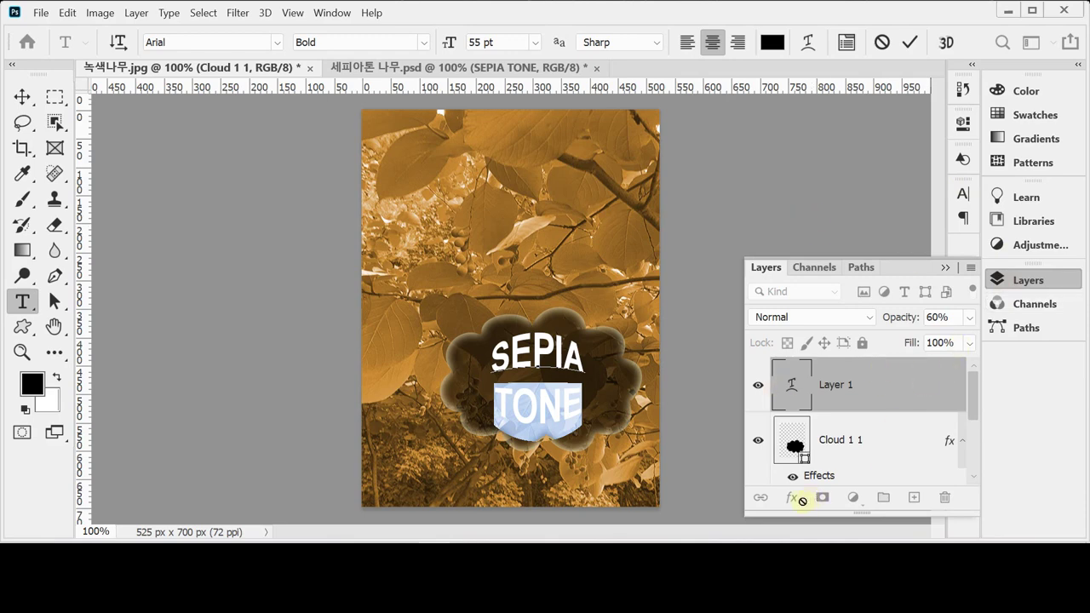
key(ctrl+z)
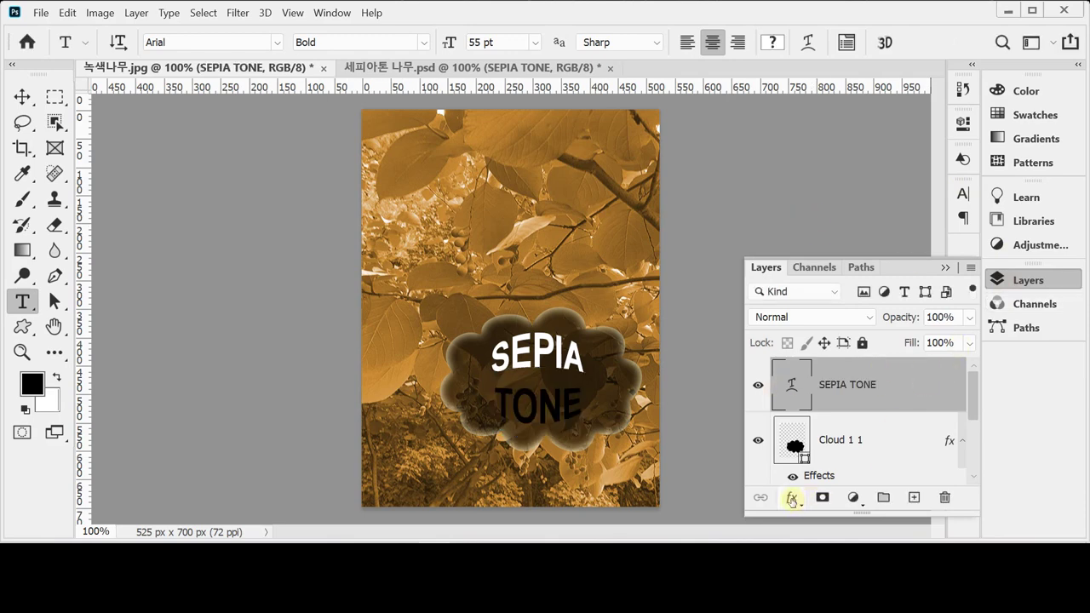
- Add a 5 px outside stroke with a gradient fill to the "SEPIA TONE" text layer
click(791, 499)
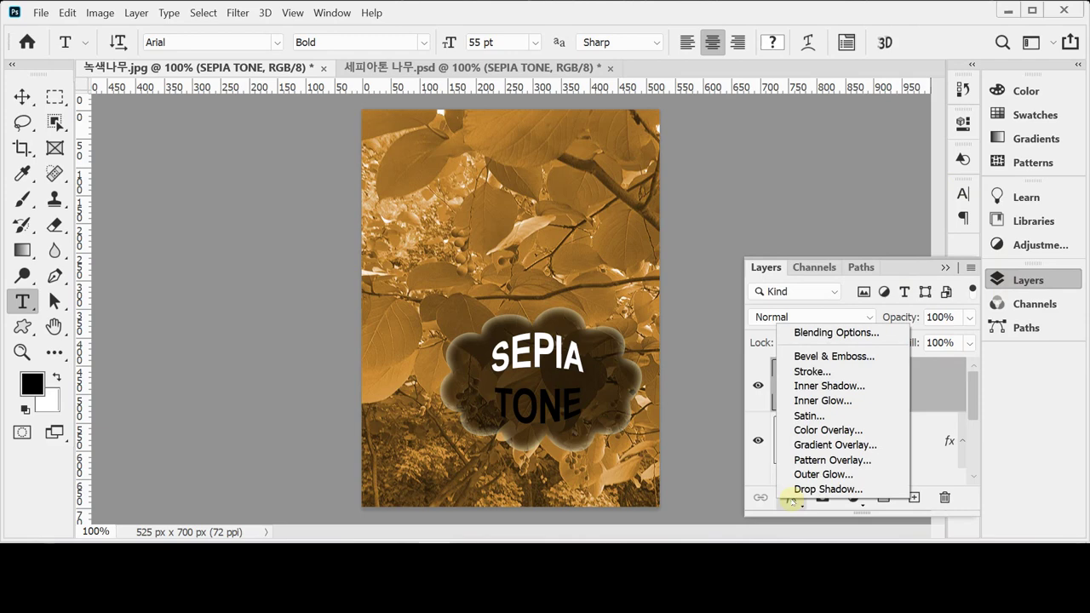
click(812, 372)
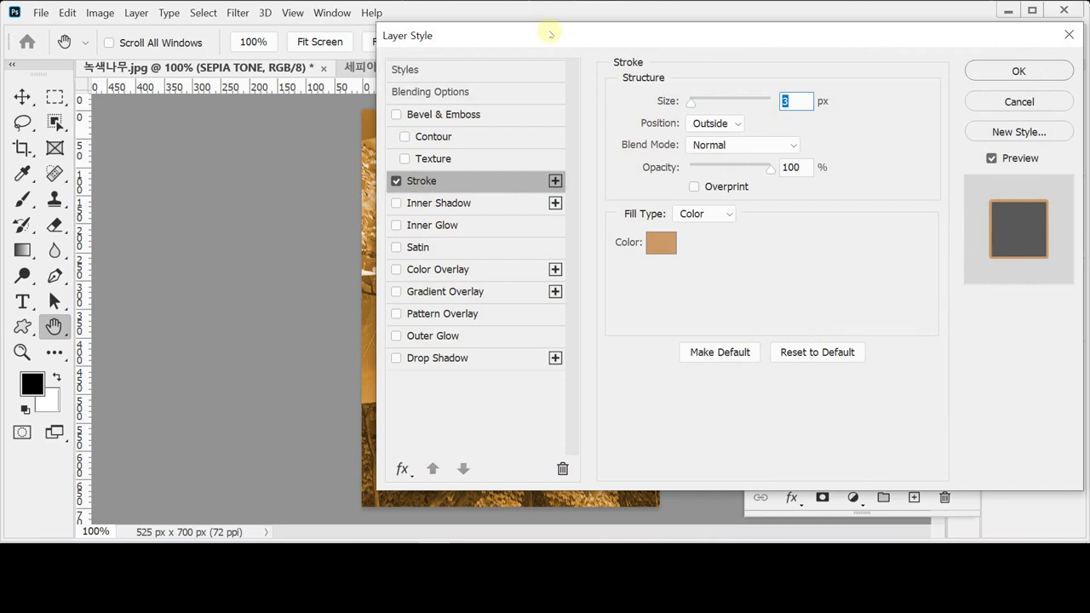
drag(550, 34, 713, 41)
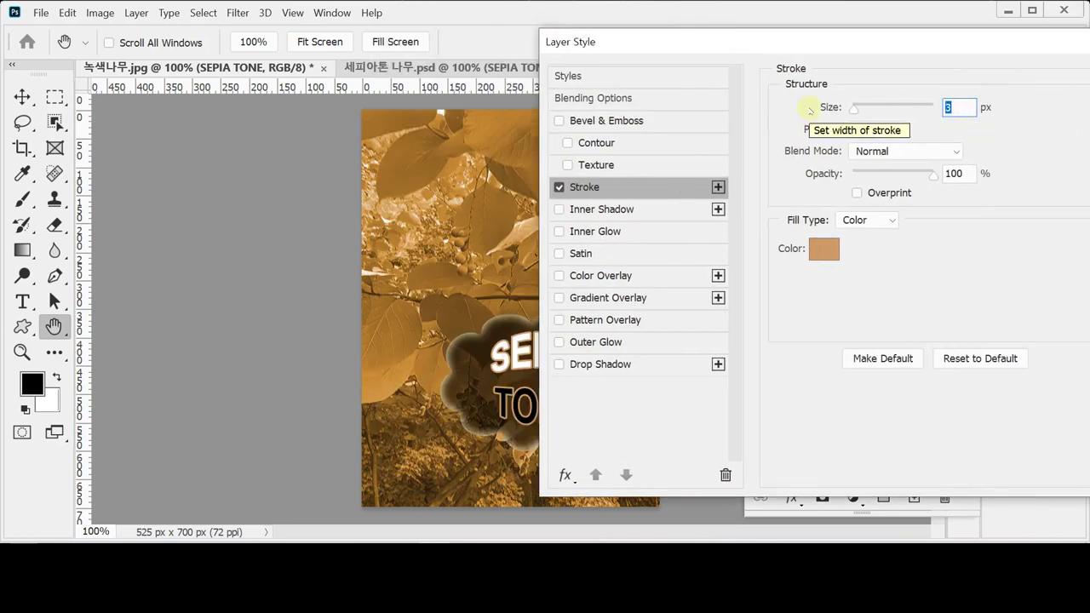
text(8)
key(BackSpace)
text(5)
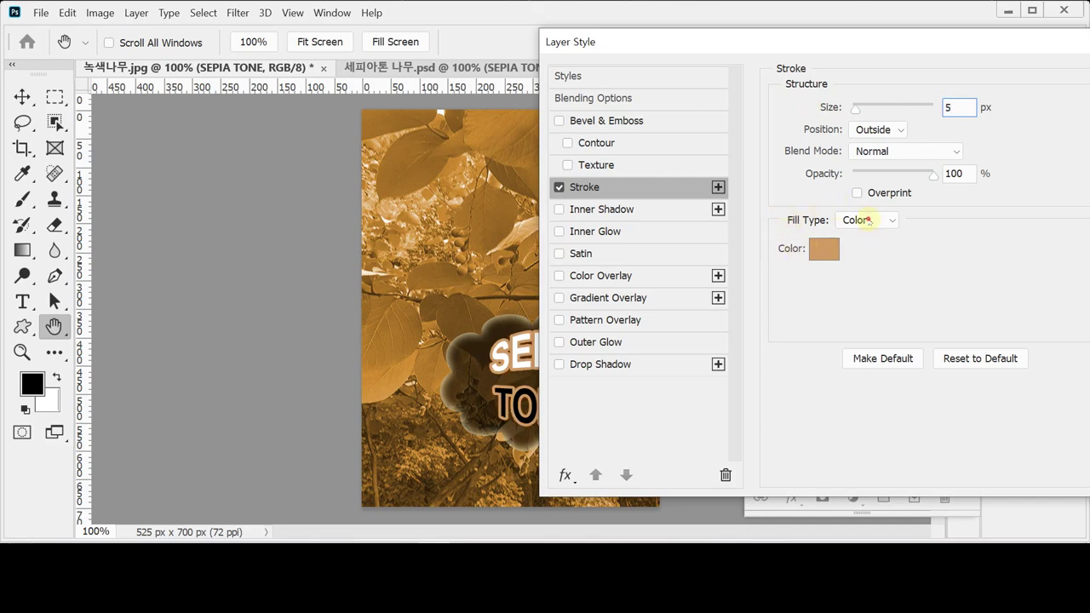
click(869, 221)
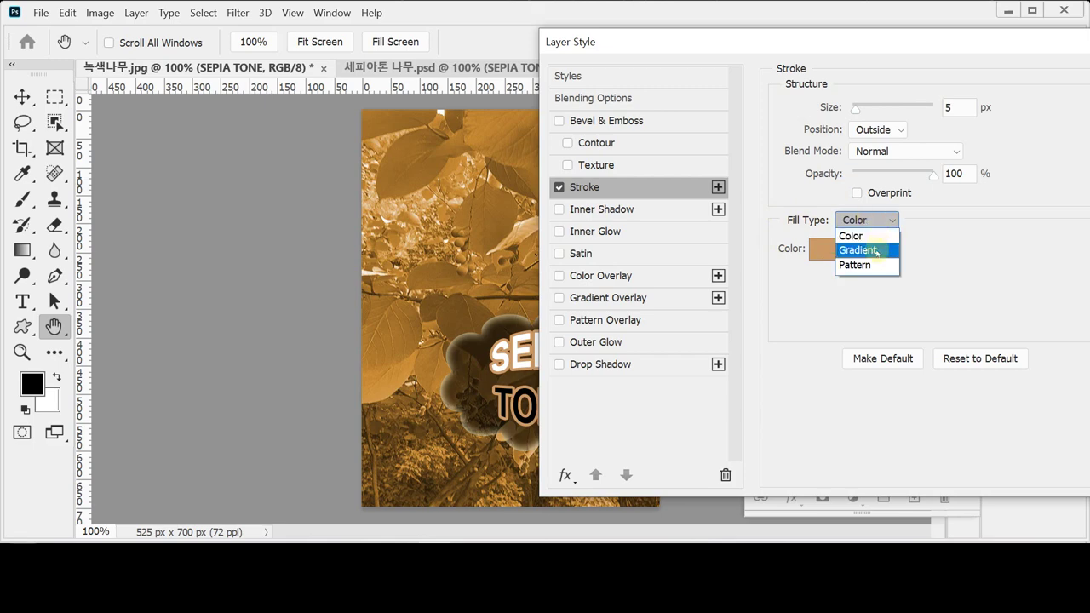
click(875, 250)
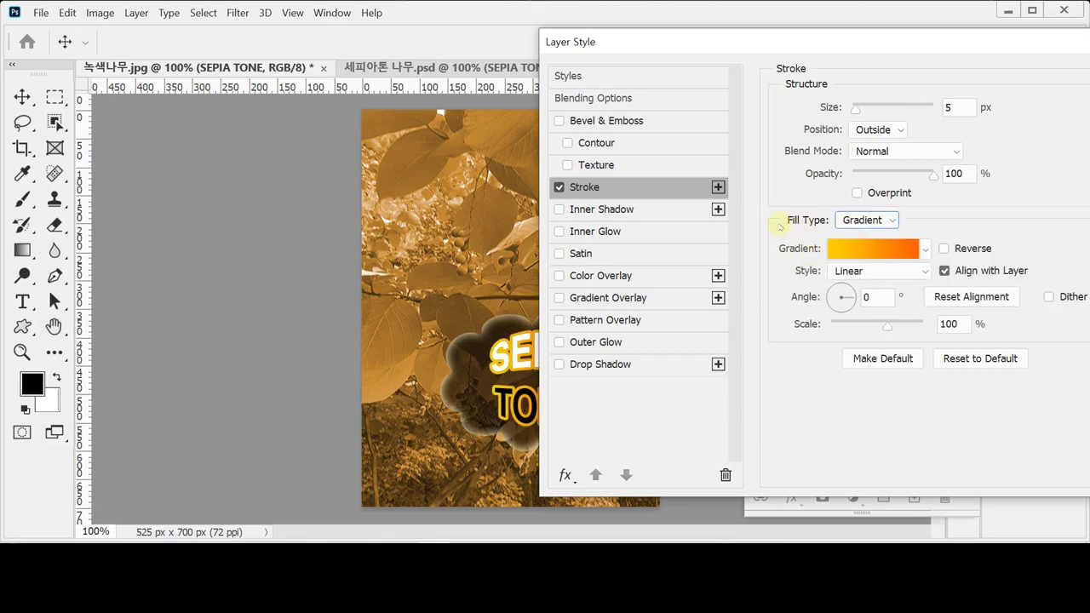
- Set the stroke gradient's start colour to #ffcc00 and its end colour to #663300
click(859, 249)
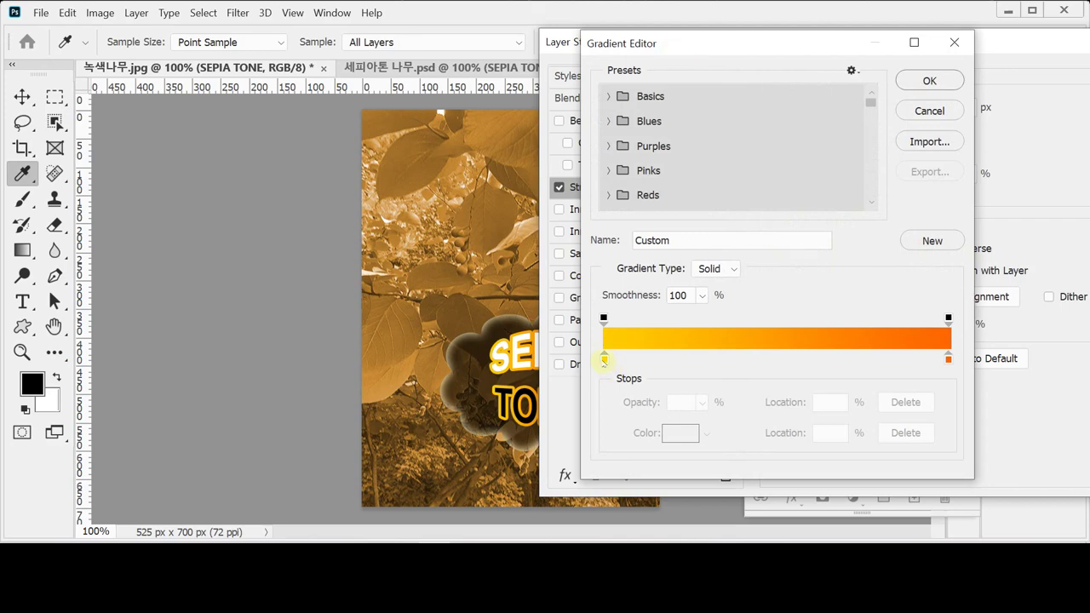
double_click(604, 359)
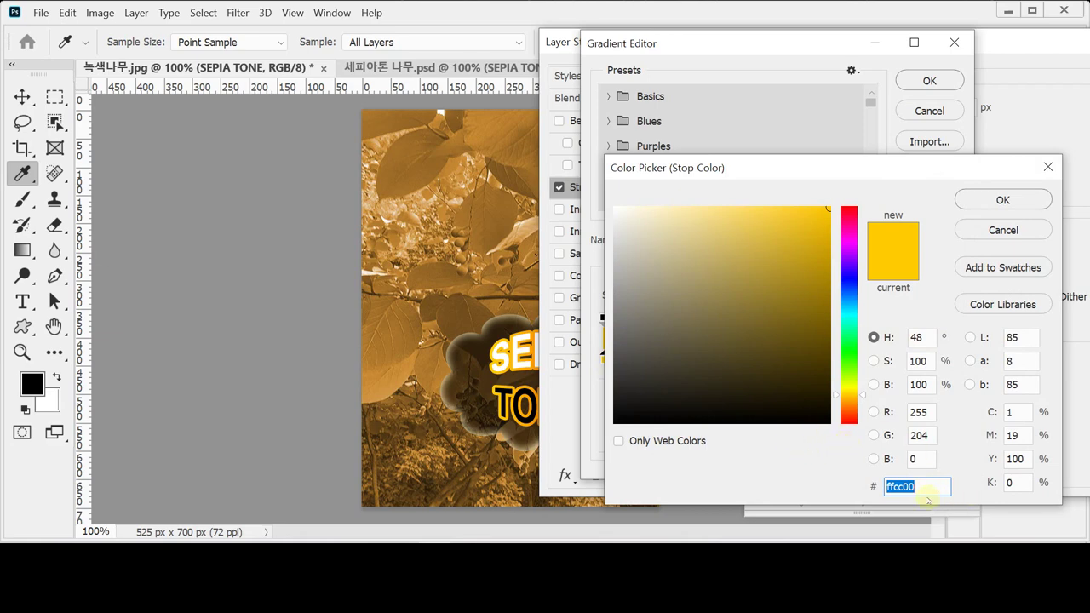
text(fc0)
key(Return)
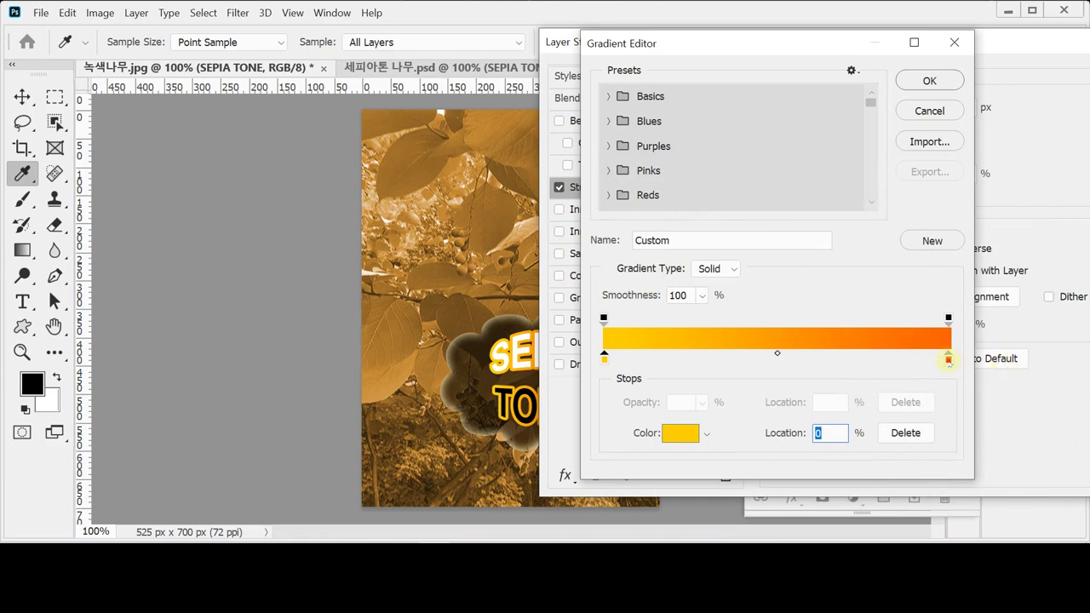
click(948, 359)
double_click(947, 358)
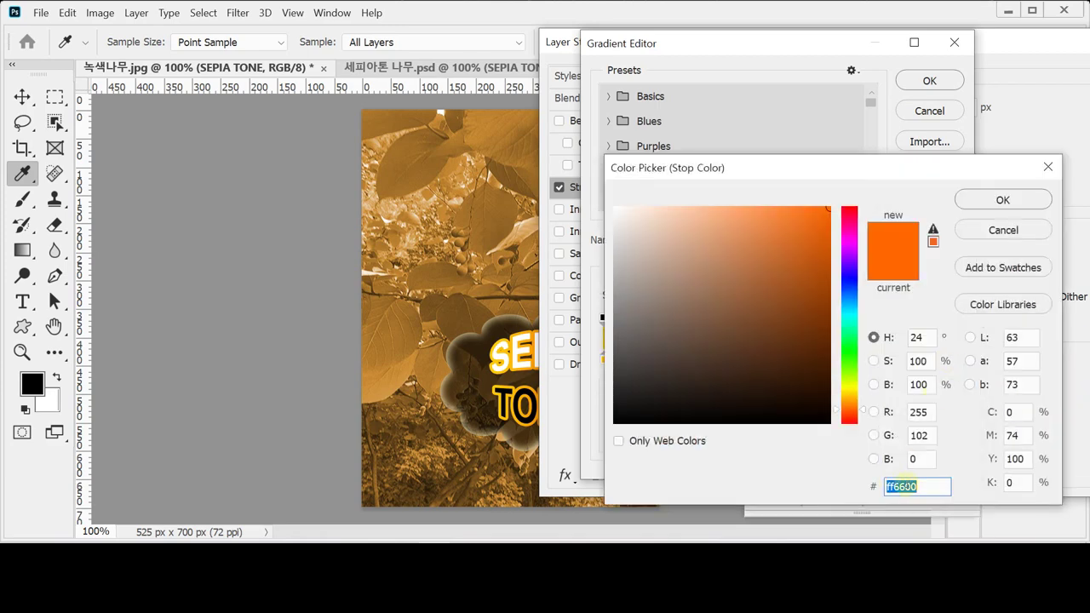
text(630)
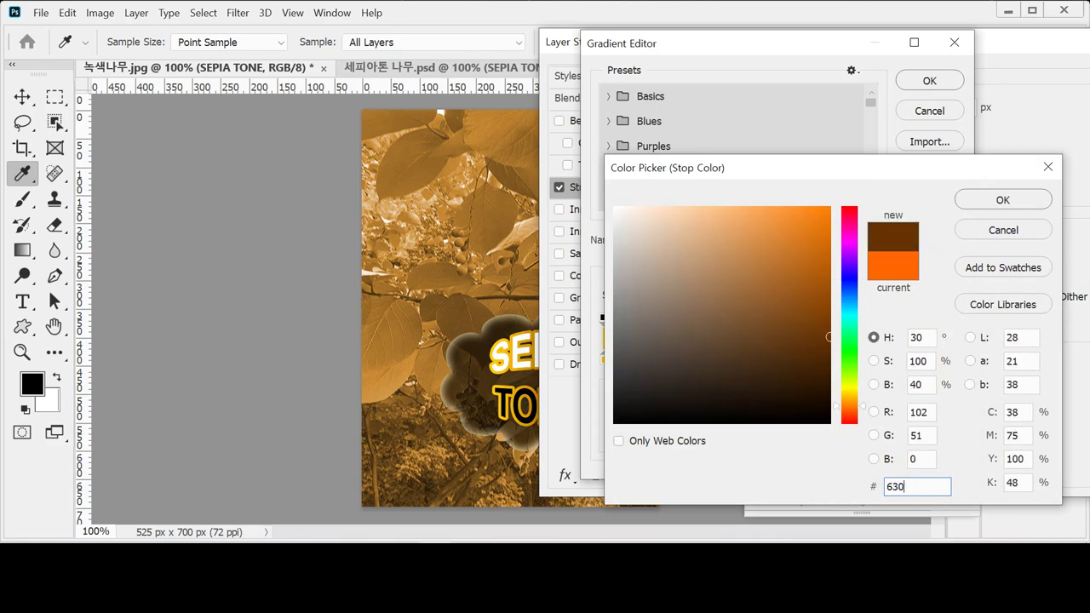
key(Return)
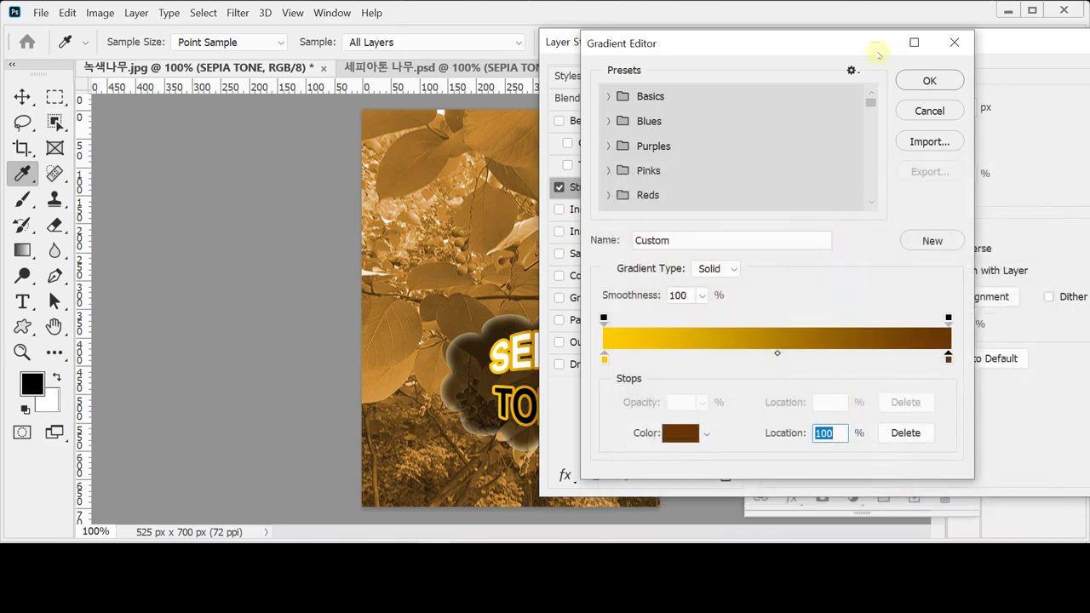
click(930, 81)
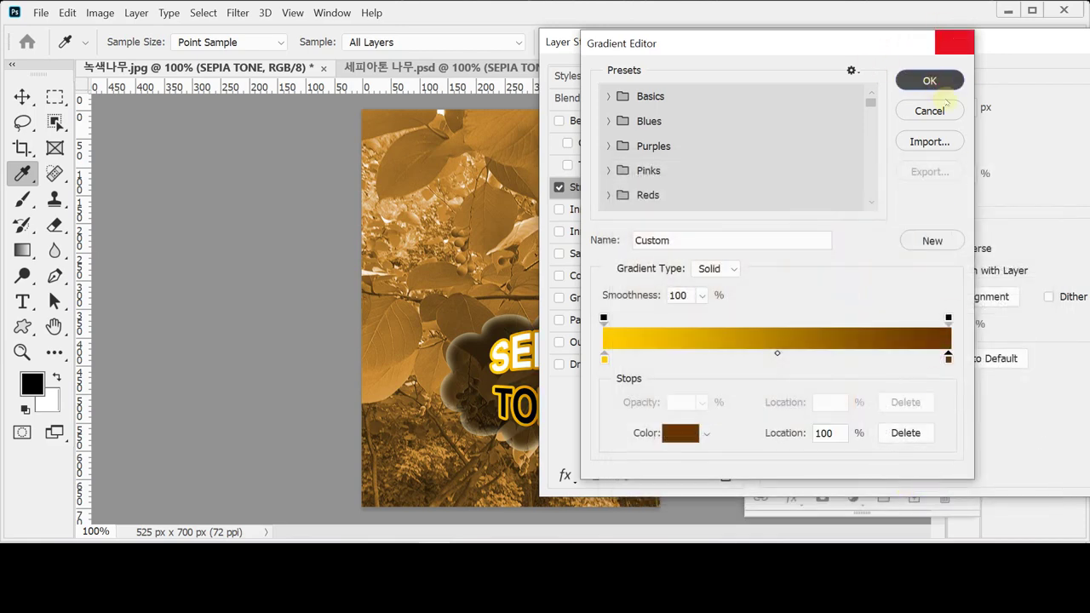
- Set the stroke gradient's angle to 90°, apply the layer style and collapse the layer list
drag(928, 42, 825, 53)
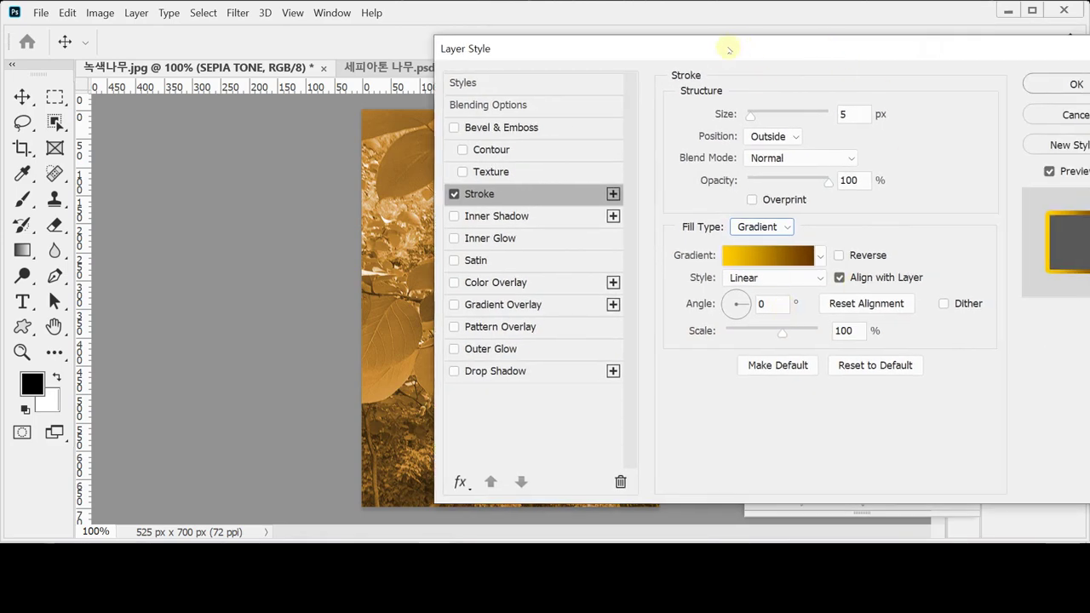
drag(725, 44, 845, 63)
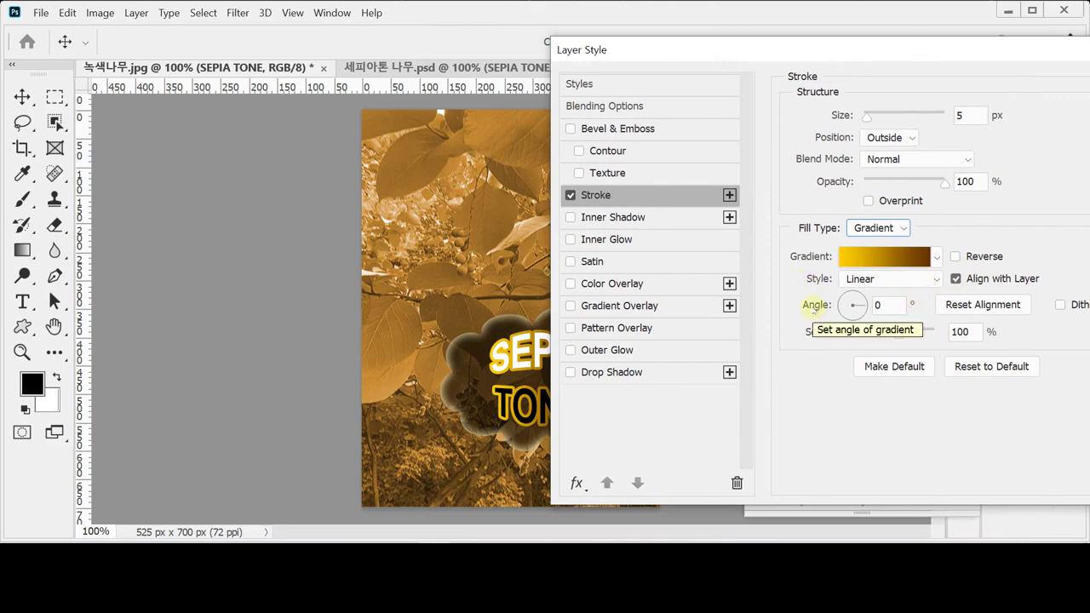
double_click(882, 305)
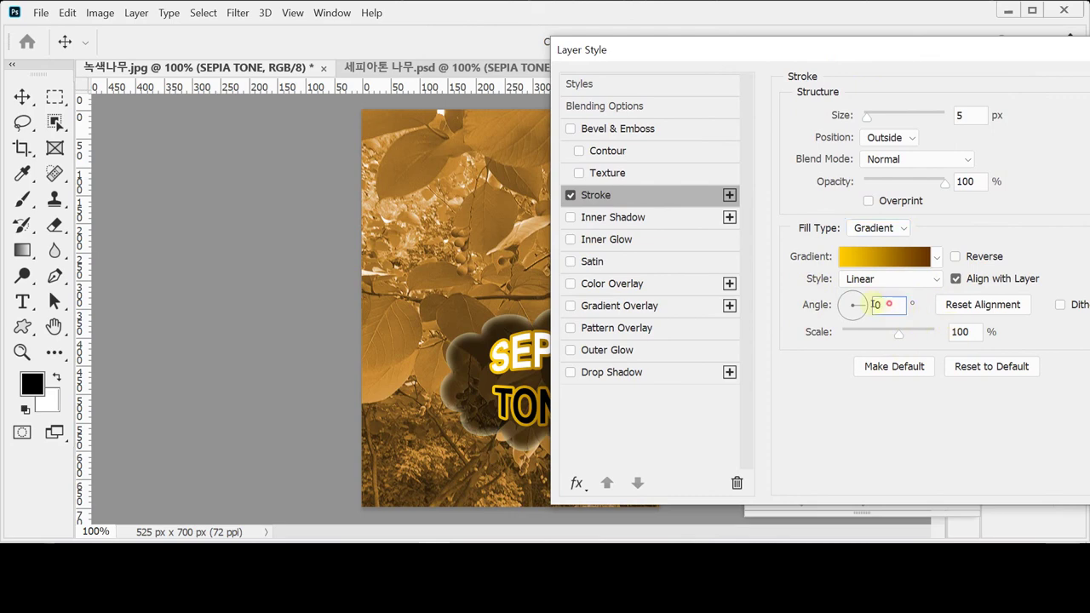
text(90)
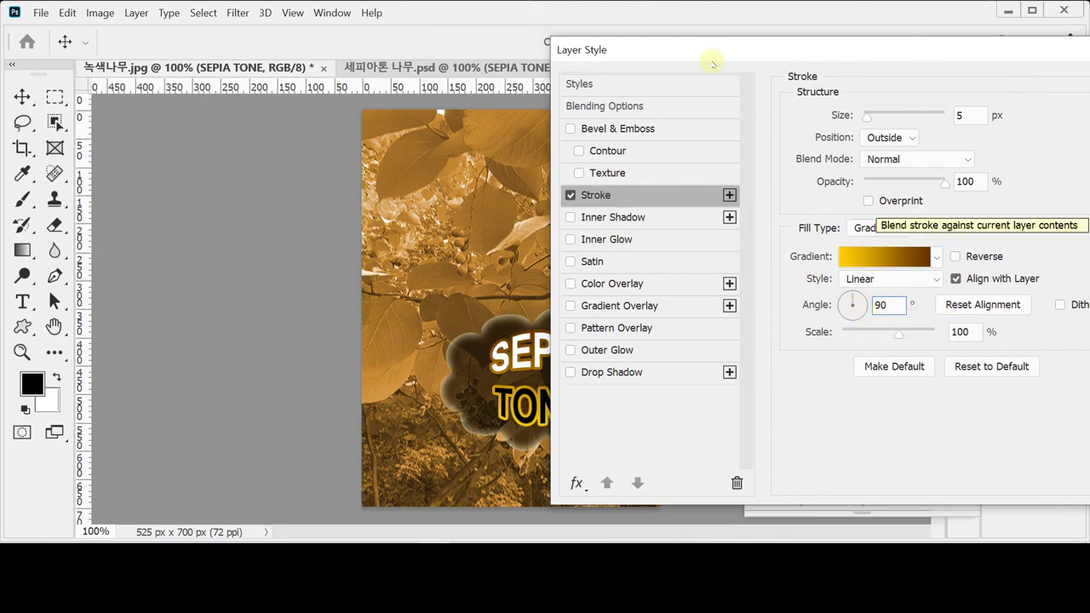
drag(683, 57, 739, 46)
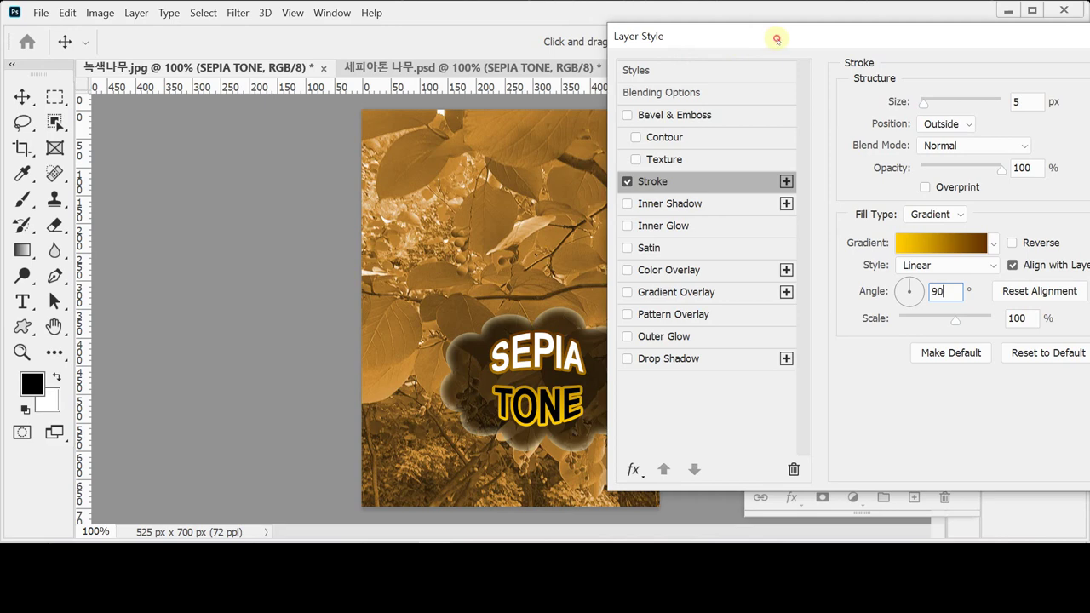
drag(775, 39, 719, 36)
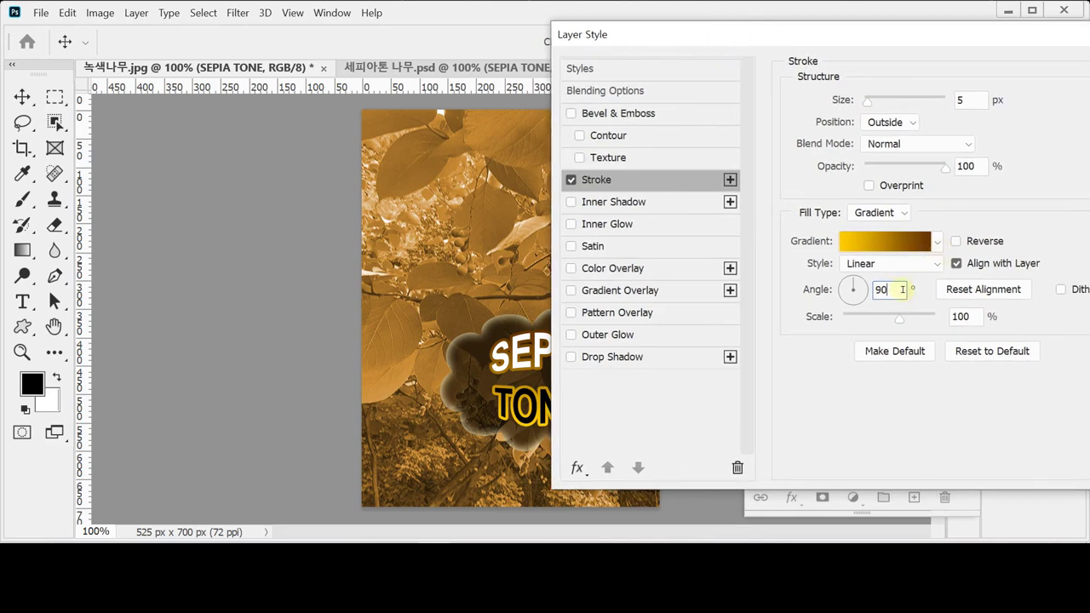
key(Return)
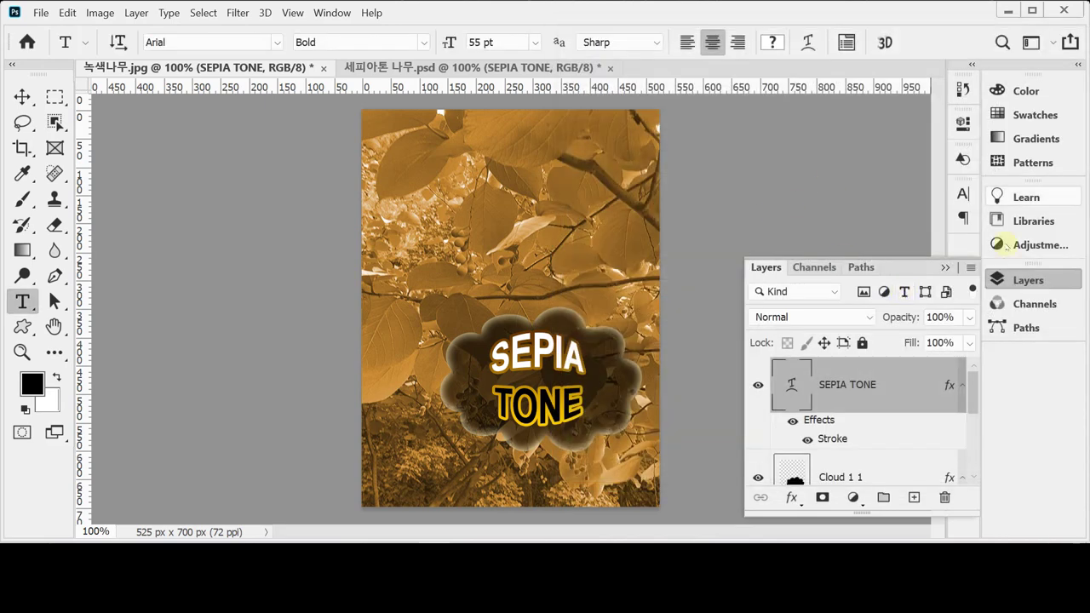
click(1052, 281)
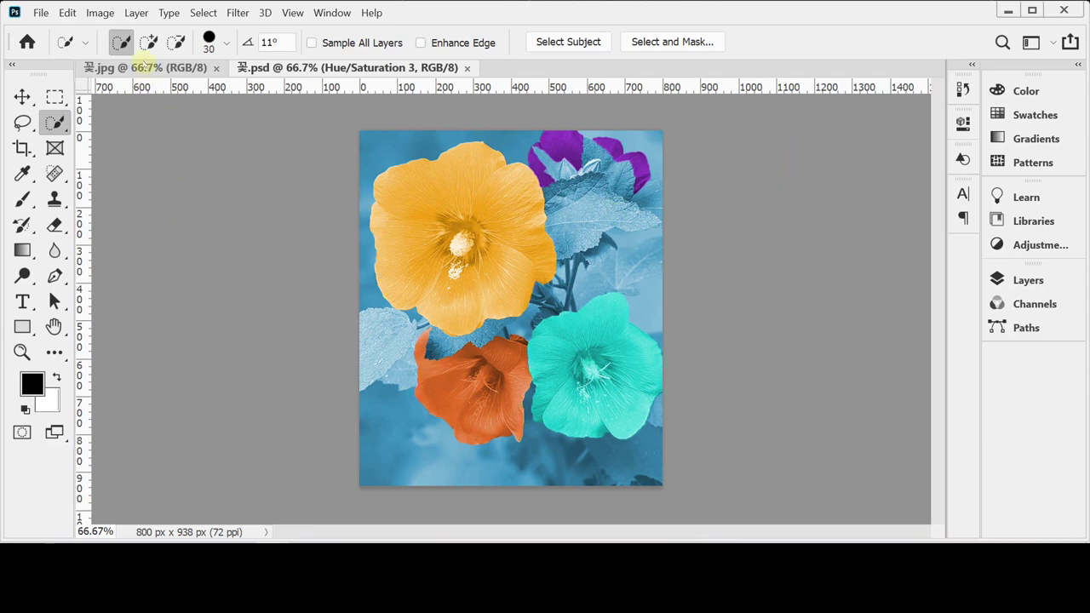
- Switch to the 꽃.jpg document and activate the Quick Selection Tool
click(143, 69)
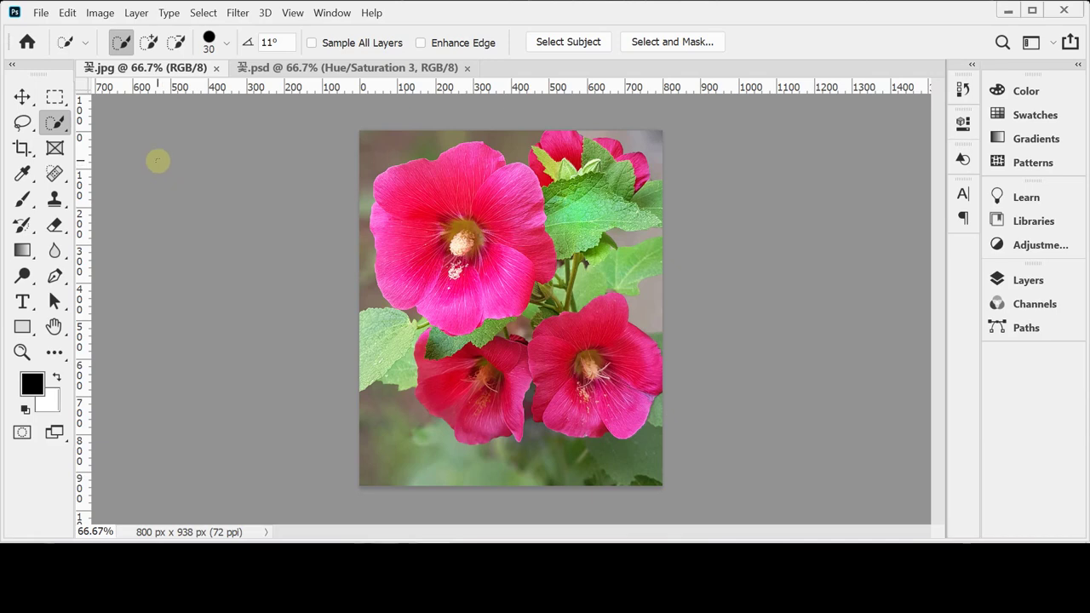
click(58, 124)
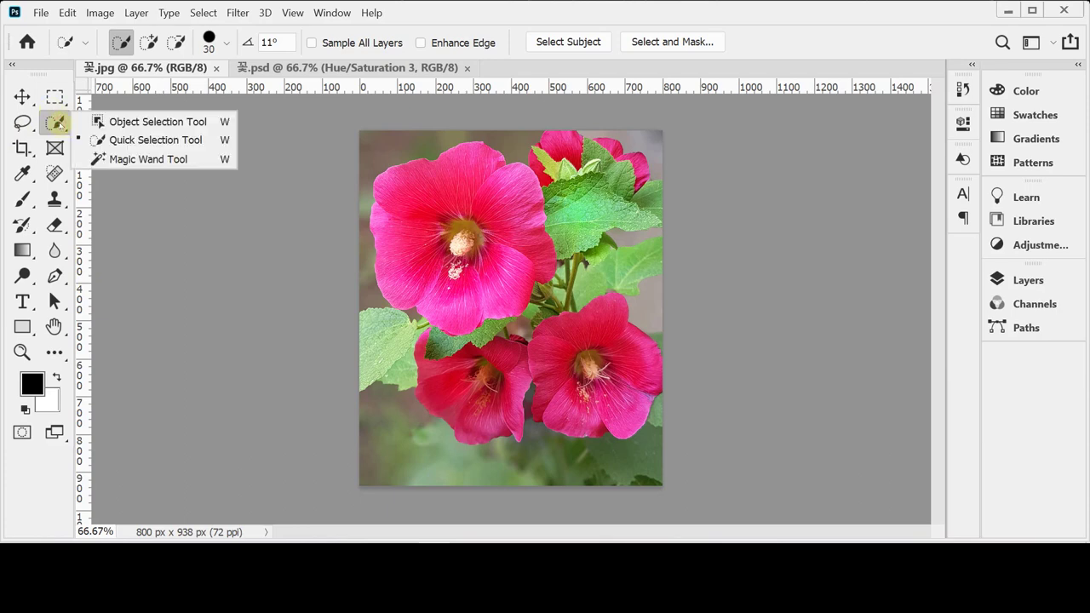
click(128, 139)
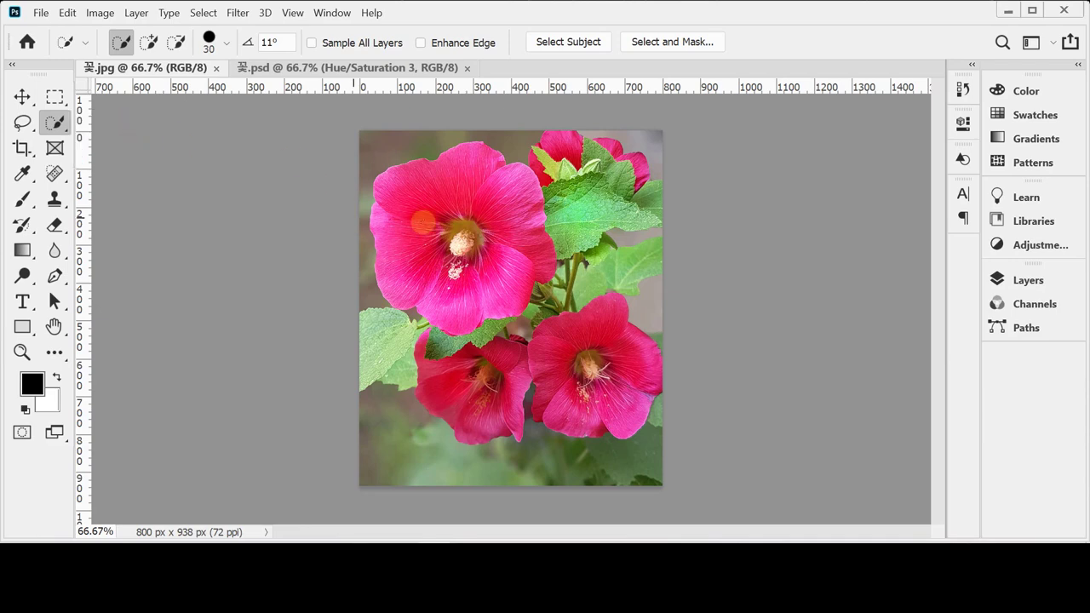
- Try out a quick selection on the large upper-left flower, clear it and return to new-selection mode
mouse_move(439, 251)
mouse_down()
mouse_move(409, 205)
mouse_move(485, 170)
mouse_move(519, 249)
mouse_move(451, 281)
mouse_up()
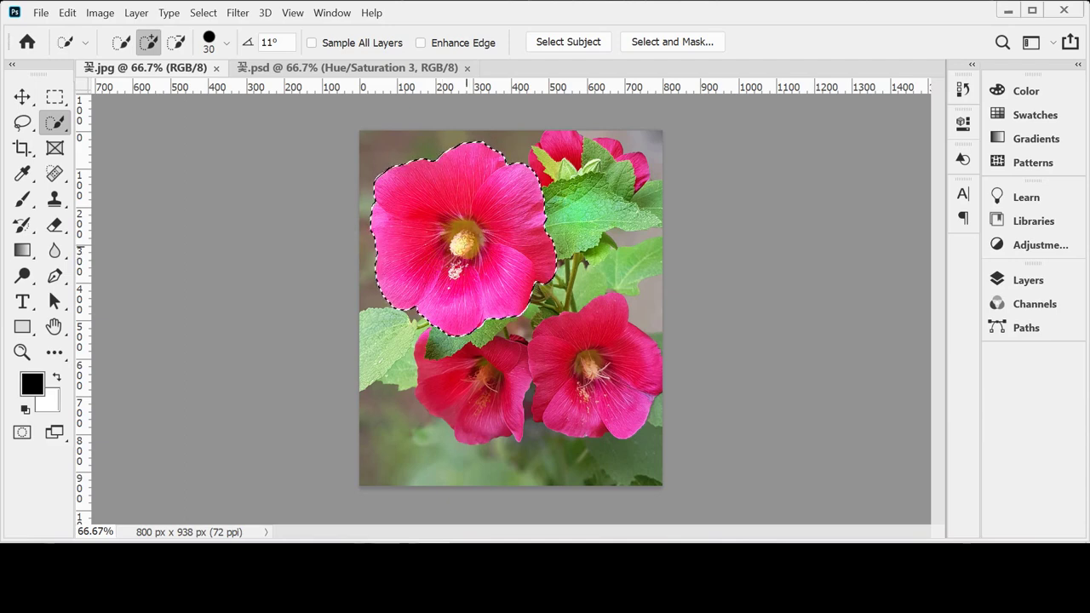
key(ctrl+d)
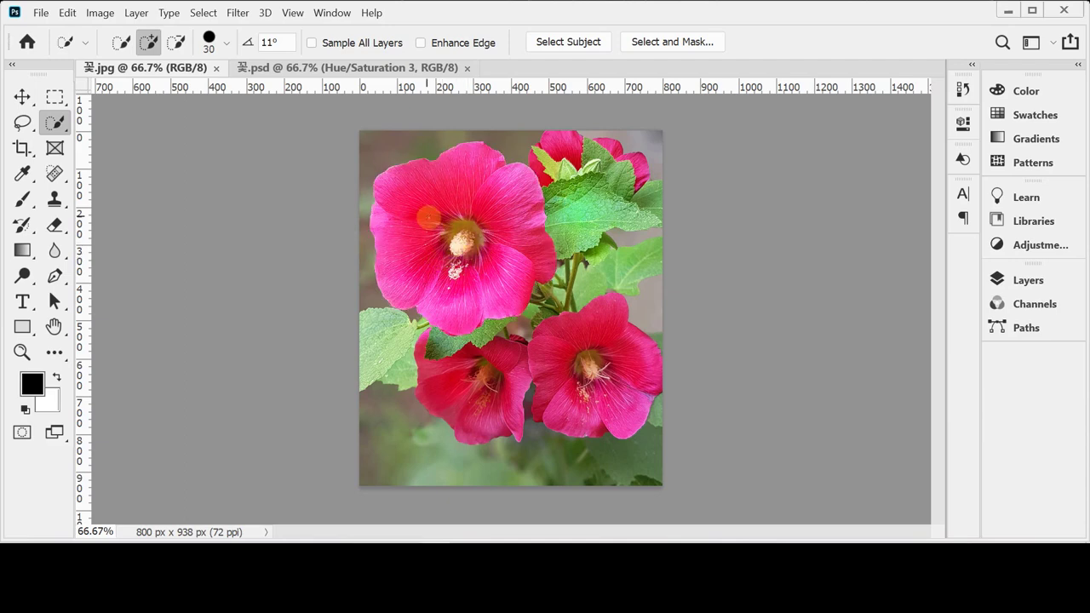
click(429, 220)
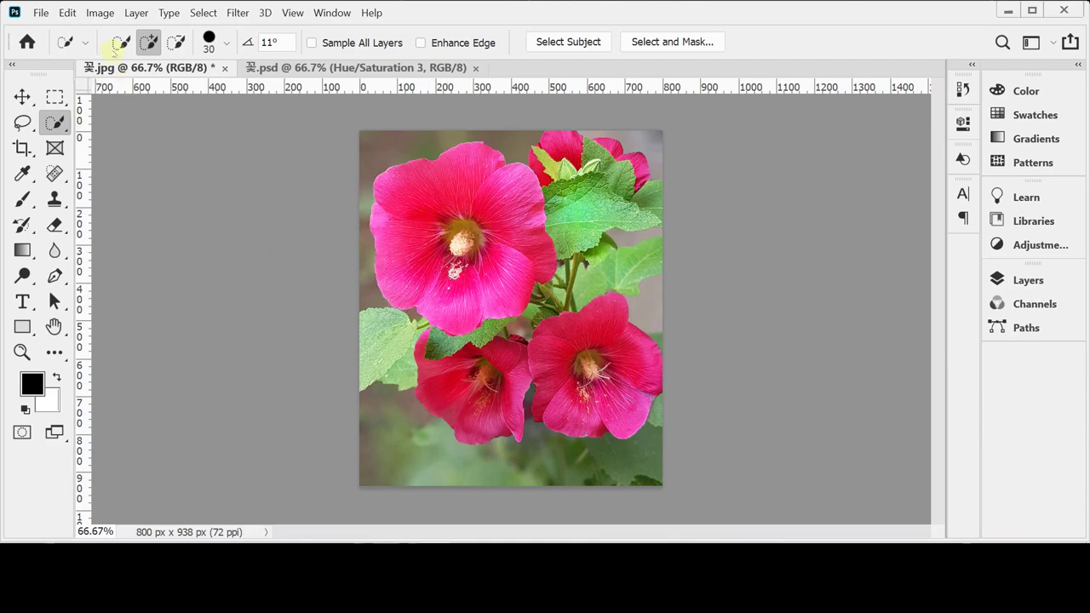
click(122, 43)
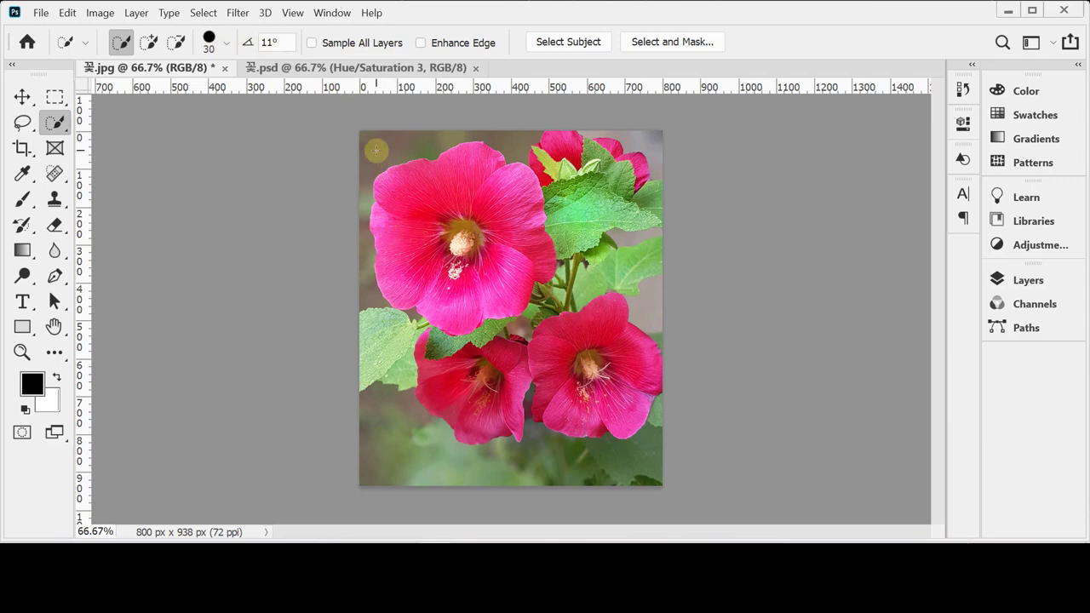
- Try out larger and smaller Quick Selection brush sizes over the photo, finishing at 125 px
key(Caps_Lock)
key(Caps_Lock)
key(bracketright)
key(bracketright)
key(bracketright)
key(bracketright)
key(bracketright)
key(bracketright)
key(bracketright)
key(bracketright)
key(bracketright)
key(bracketright)
key(bracketright)
key(bracketright)
key(bracketright)
key(bracketright)
key(bracketright)
key(bracketright)
key(bracketright)
key(bracketright)
key(bracketright)
mouse_move(358, 191)
mouse_down()
mouse_move(432, 247)
mouse_move(521, 298)
mouse_up()
key(bracketleft)
key(bracketleft)
key(bracketleft)
key(bracketleft)
key(bracketleft)
key(bracketleft)
key(bracketleft)
key(bracketleft)
key(bracketleft)
key(bracketleft)
key(bracketleft)
key(bracketleft)
key(bracketleft)
key(bracketleft)
key(bracketleft)
key(bracketleft)
key(bracketleft)
key(bracketleft)
key(bracketright)
key(bracketright)
key(bracketleft)
key(bracketleft)
key(bracketright)
key(bracketright)
key(bracketright)
key(bracketright)
key(bracketright)
key(bracketright)
key(bracketright)
key(bracketright)
key(bracketright)
key(bracketright)
key(bracketright)
- Reduce the Quick Selection brush to 54 px and enlarge it again to 175 px
click(226, 43)
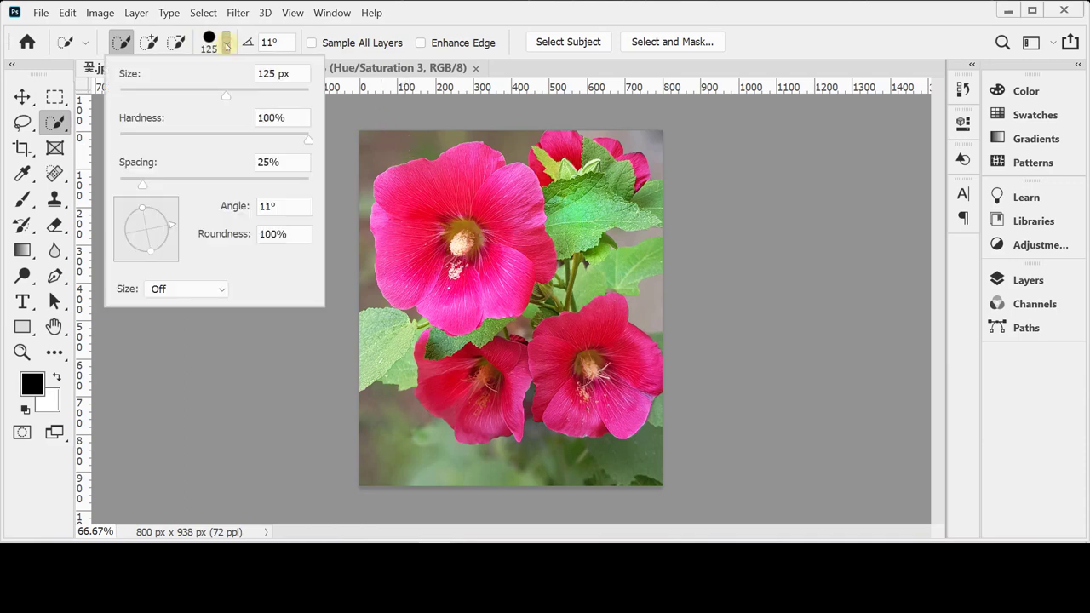
drag(198, 92, 169, 90)
key(Return)
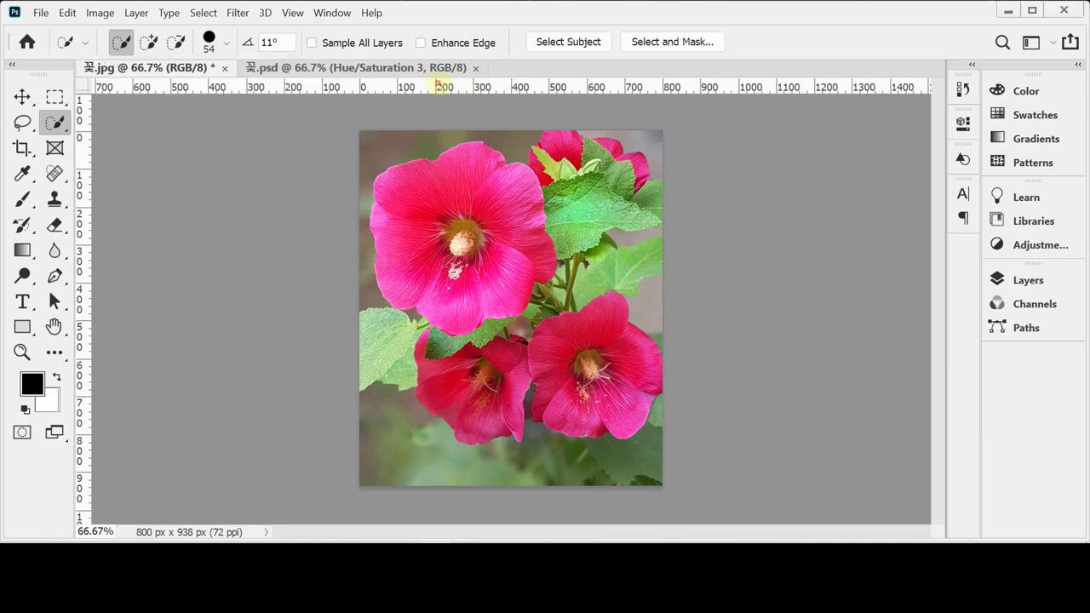
key(bracketright)
key(bracketright)
key(bracketright)
key(bracketright)
key(bracketright)
key(bracketright)
key(bracketright)
key(bracketright)
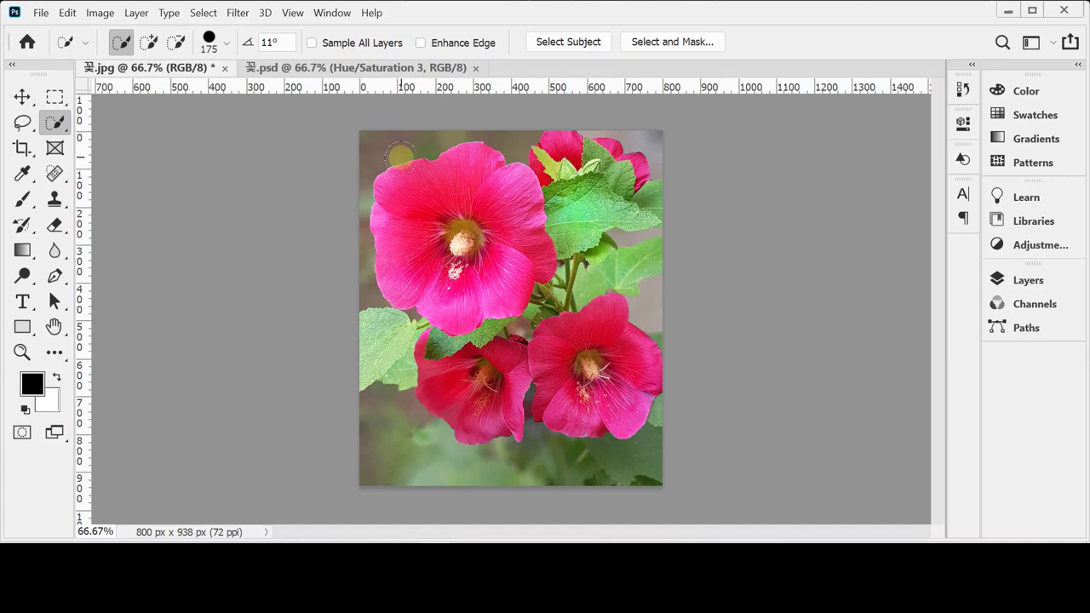
- Reduce the Quick Selection brush to 45 px, select the large upper-left flower and add the lower-right flower to the selection
key(bracketleft)
key(bracketleft)
key(bracketleft)
key(bracketleft)
key(bracketleft)
key(bracketleft)
key(bracketleft)
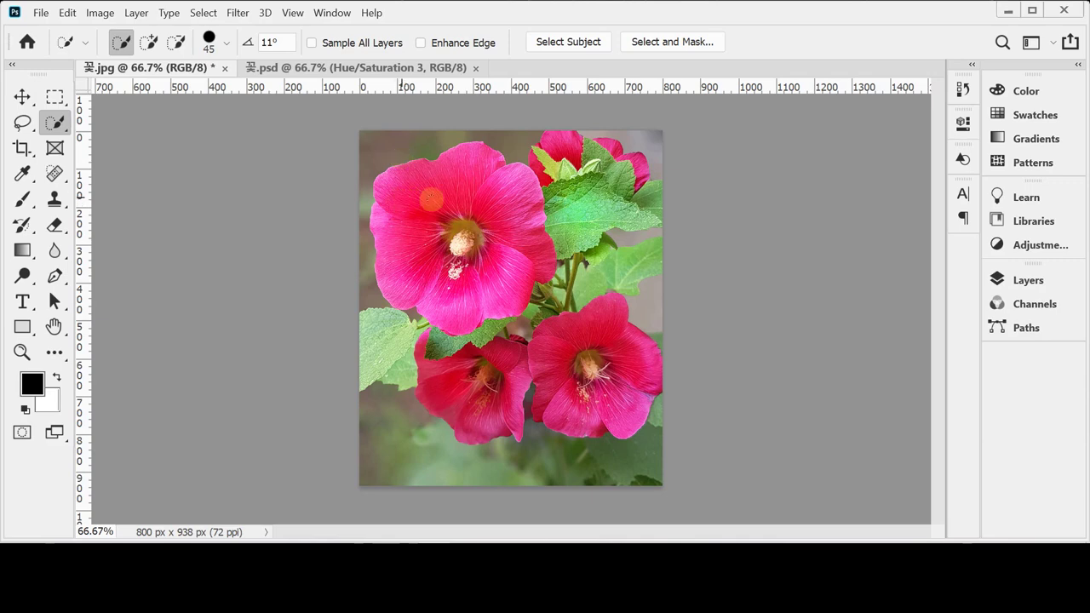
mouse_move(431, 196)
mouse_down()
mouse_move(417, 219)
mouse_move(419, 202)
mouse_move(473, 180)
mouse_move(502, 201)
mouse_move(508, 251)
mouse_move(476, 290)
mouse_up()
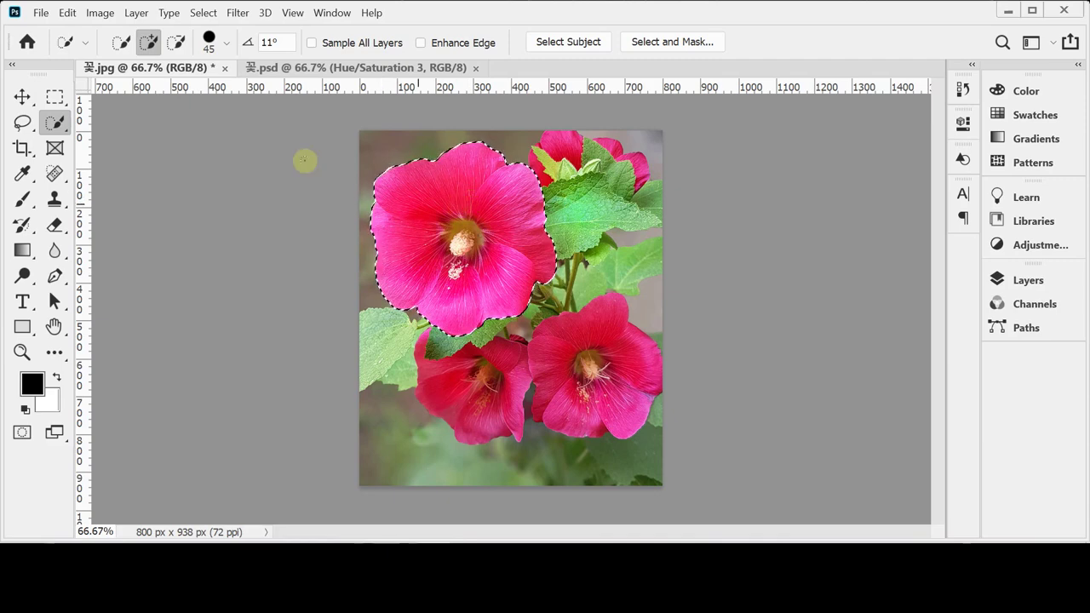
click(148, 42)
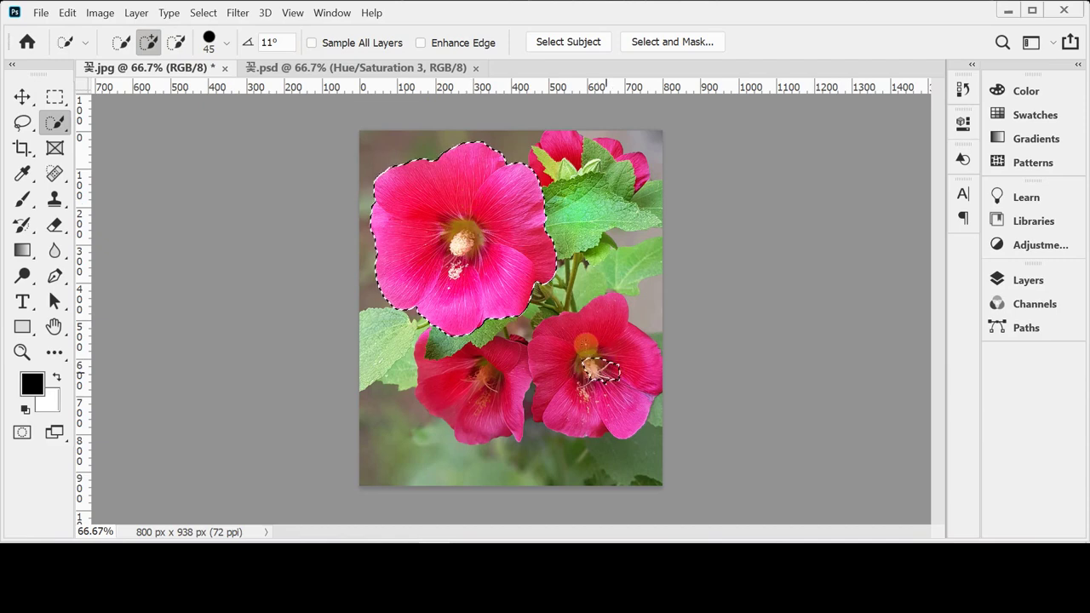
mouse_move(597, 359)
mouse_down()
mouse_move(610, 314)
mouse_move(569, 348)
mouse_move(561, 389)
mouse_move(619, 405)
mouse_move(615, 370)
mouse_move(594, 363)
mouse_move(599, 321)
mouse_up()
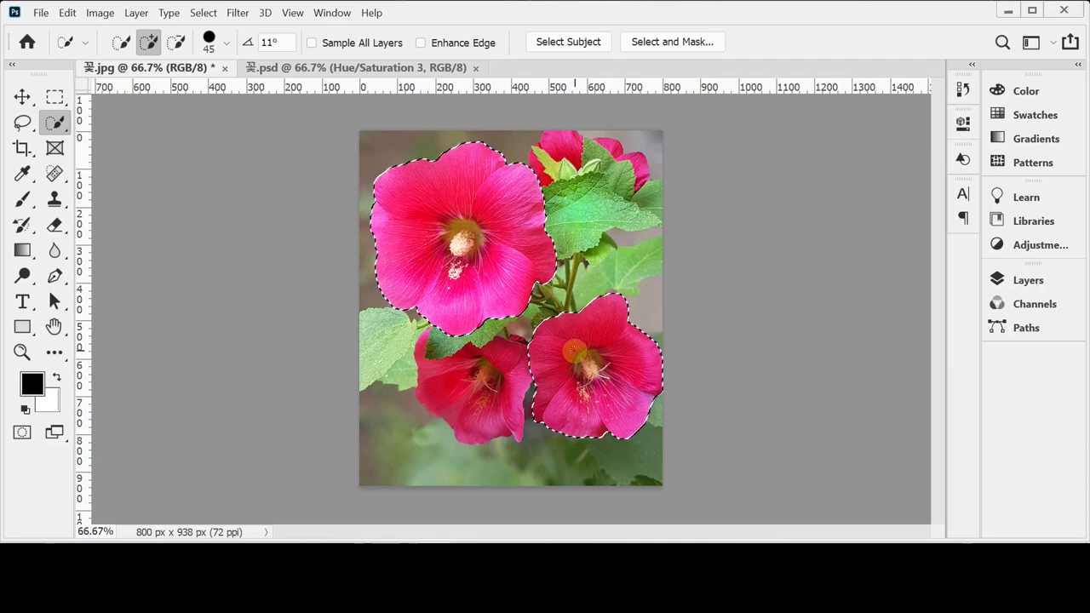
- Clear the selection, try the Object Selection Tool on the large upper-left flower and deselect it again
key(ctrl+d)
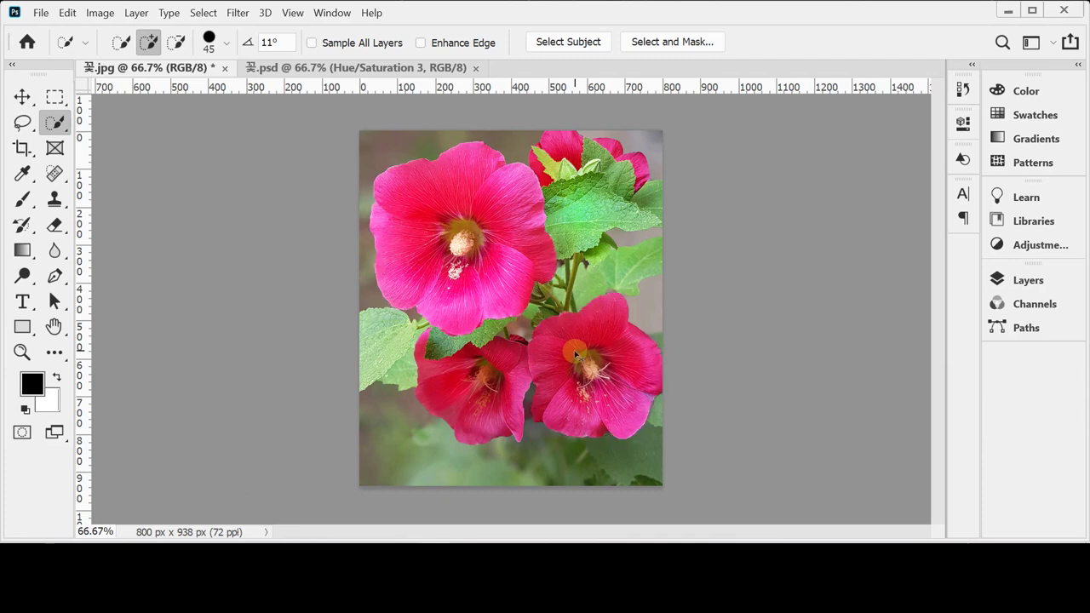
right_click(54, 124)
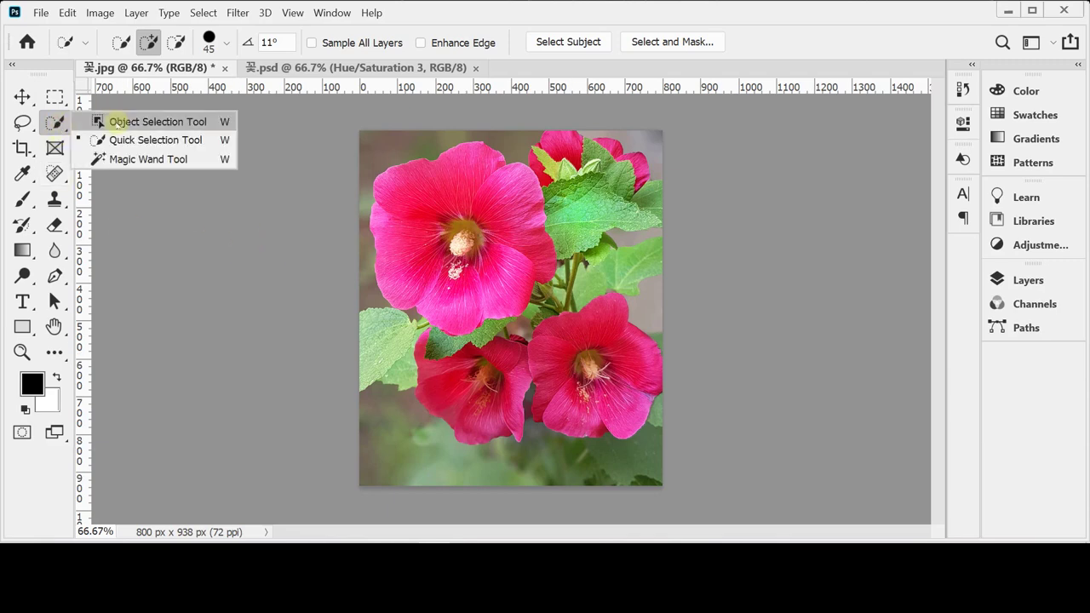
click(113, 122)
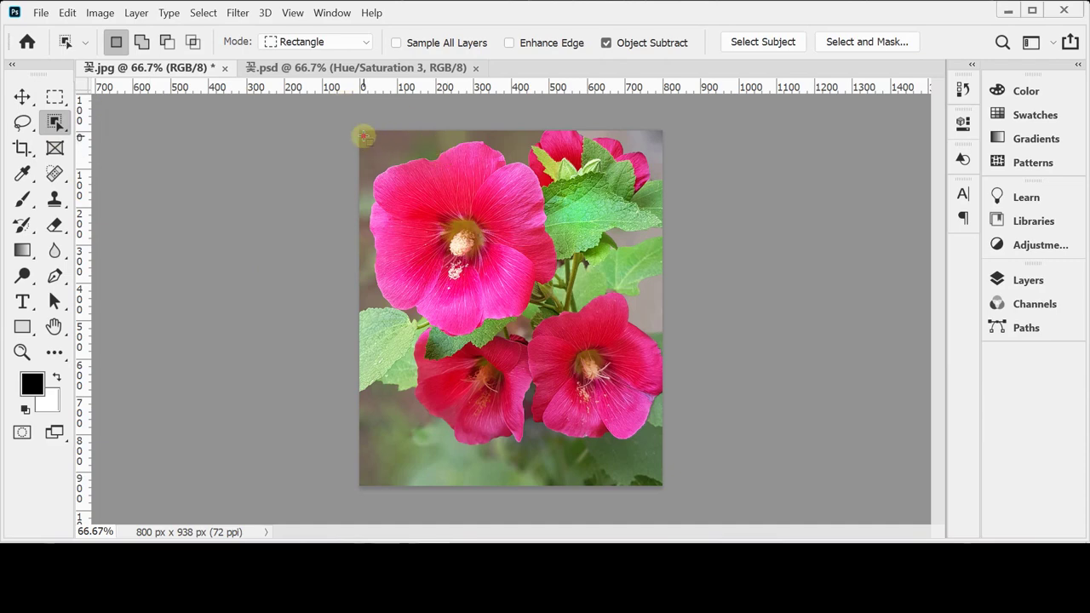
drag(362, 136, 560, 343)
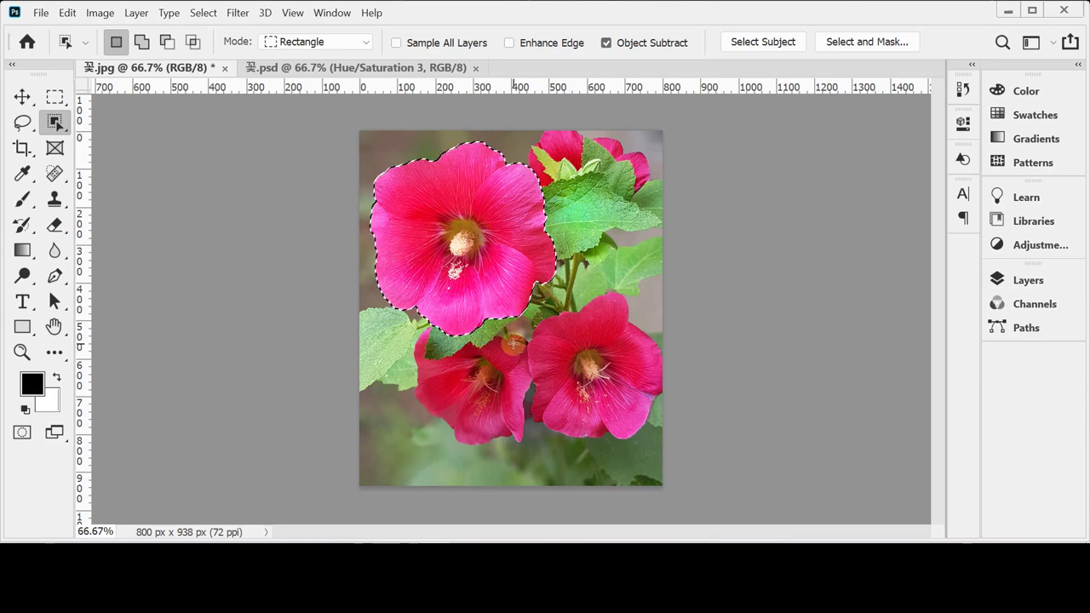
key(ctrl+d)
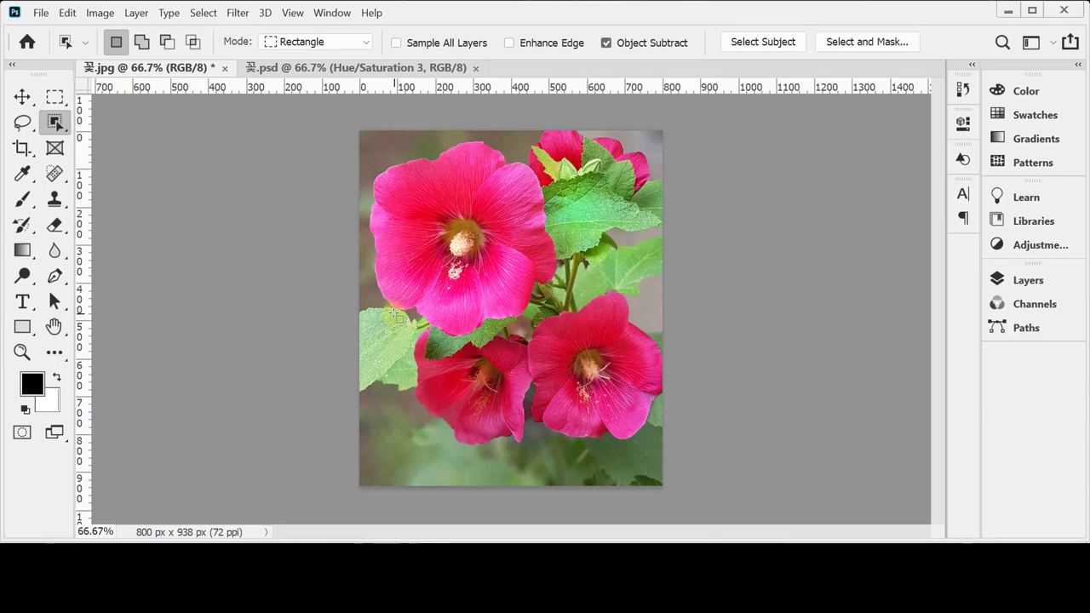
- Try out separate object selections on the lower-right, lower-left and upper-right flowers, then clear the selection
drag(515, 274, 687, 464)
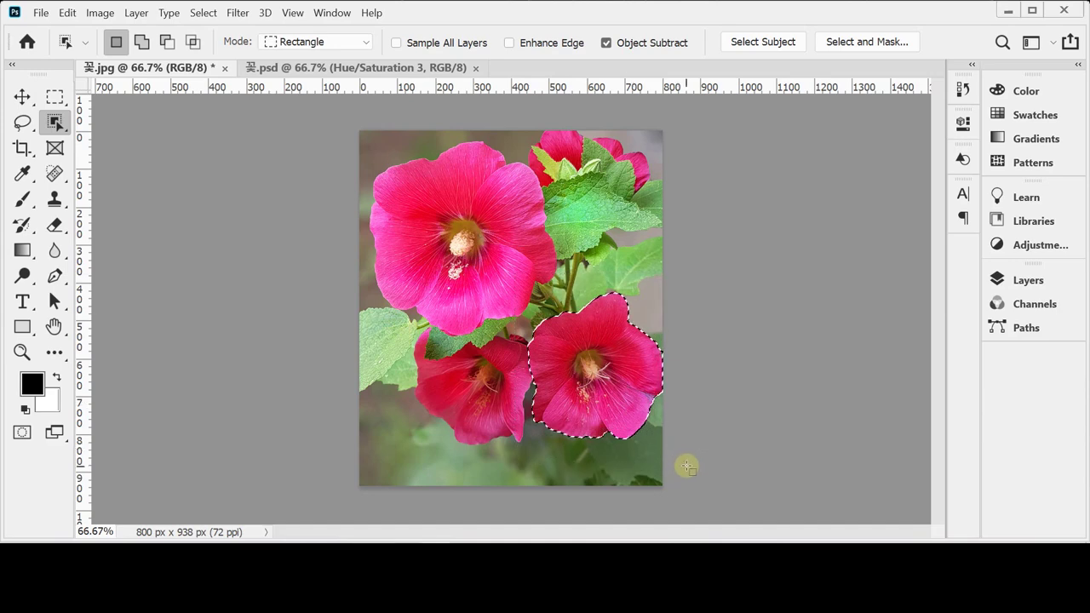
key(ctrl+d)
drag(388, 311, 579, 459)
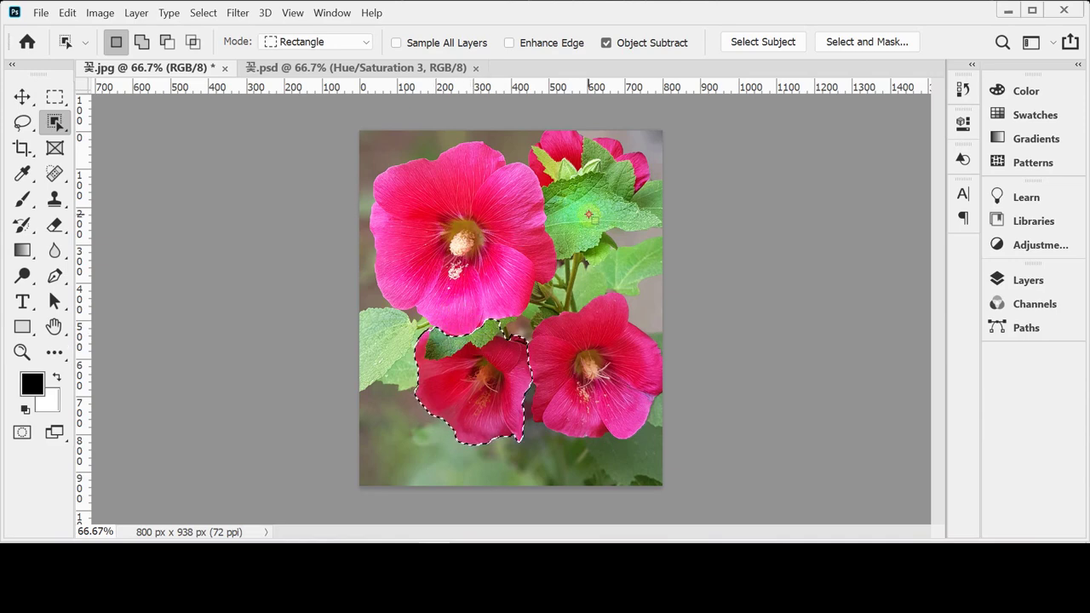
drag(516, 118, 673, 213)
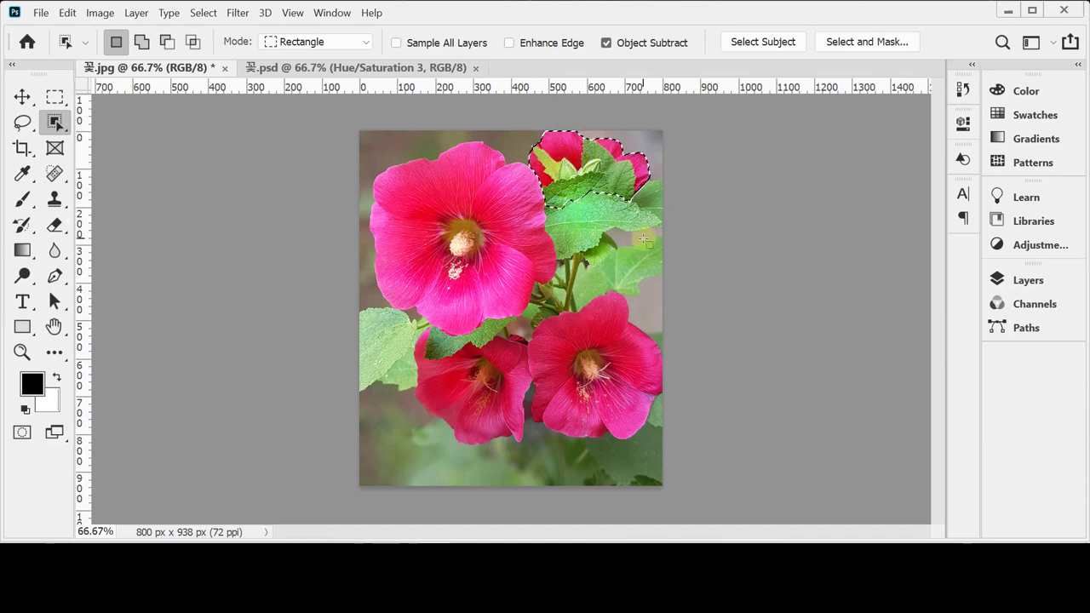
key(ctrl+d)
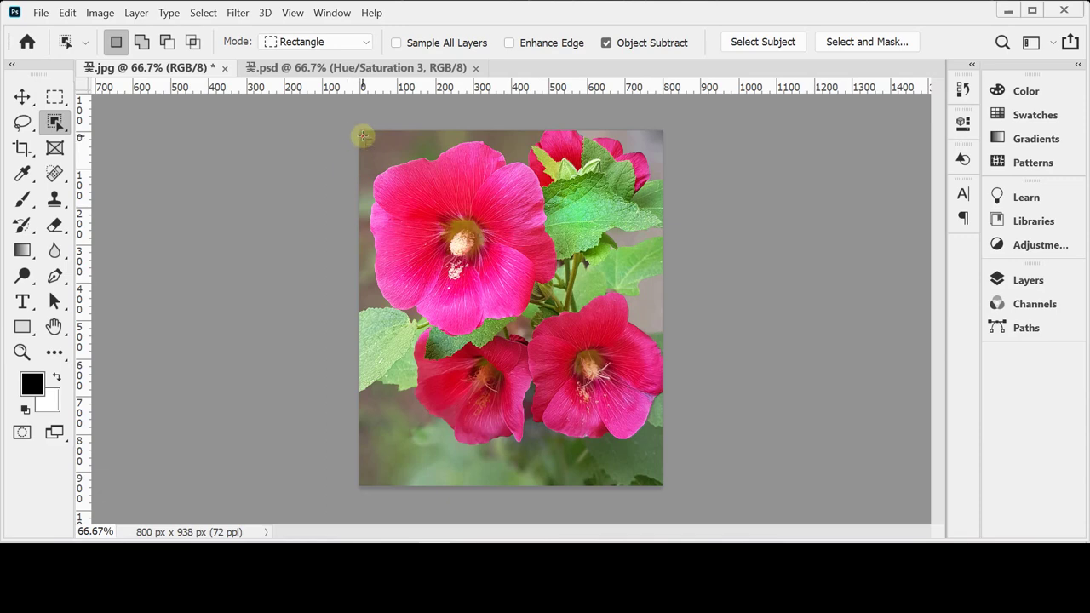
- Try rectangular object selections around the upper-left flower and the lower-right flower again, ending with nothing selected
drag(362, 135, 568, 349)
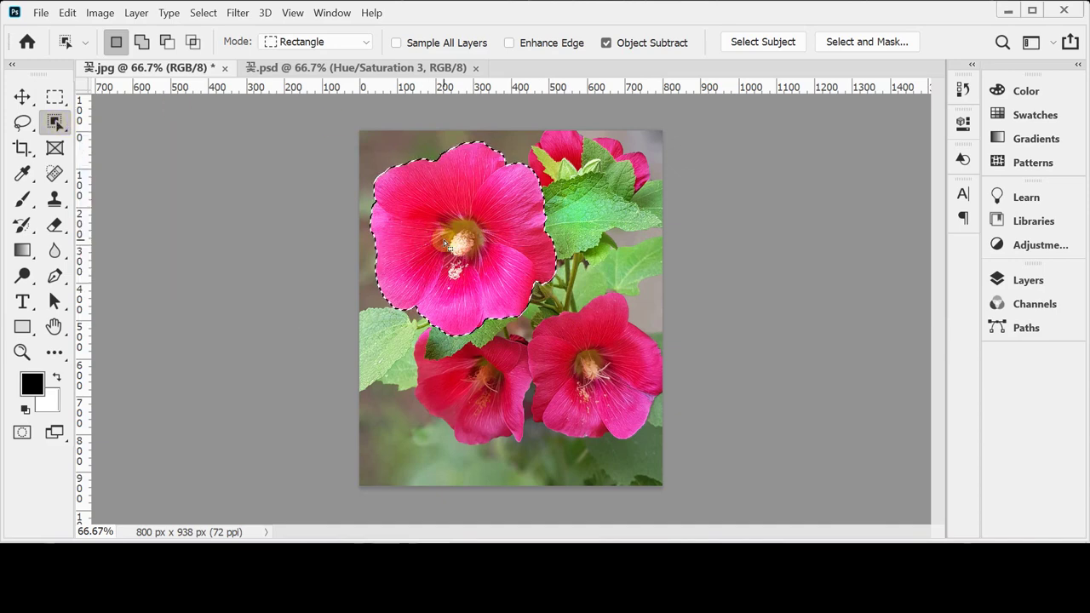
click(496, 235)
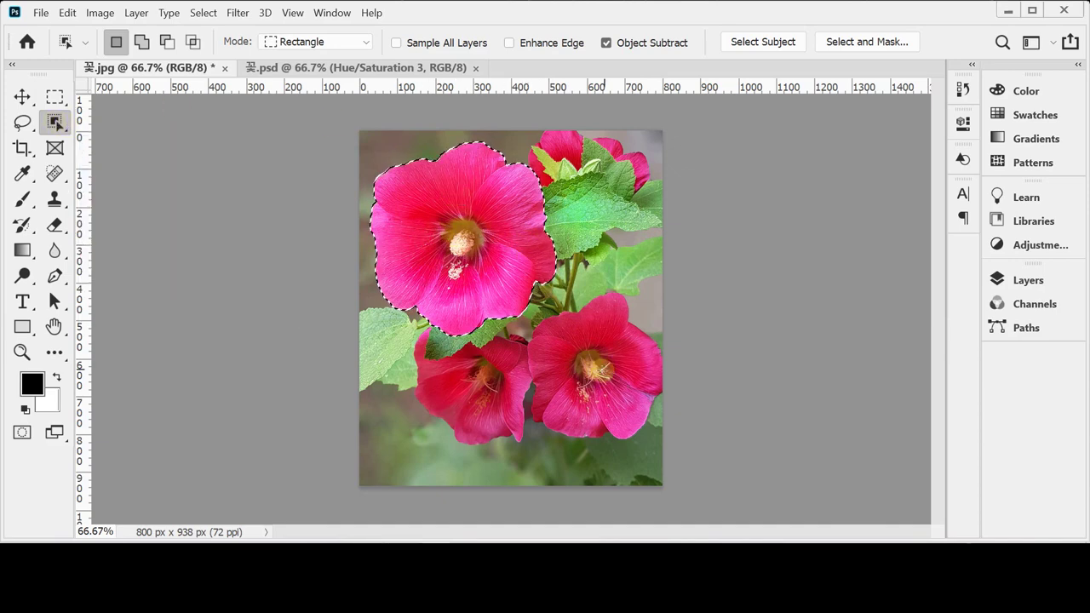
click(596, 292)
drag(514, 284, 740, 404)
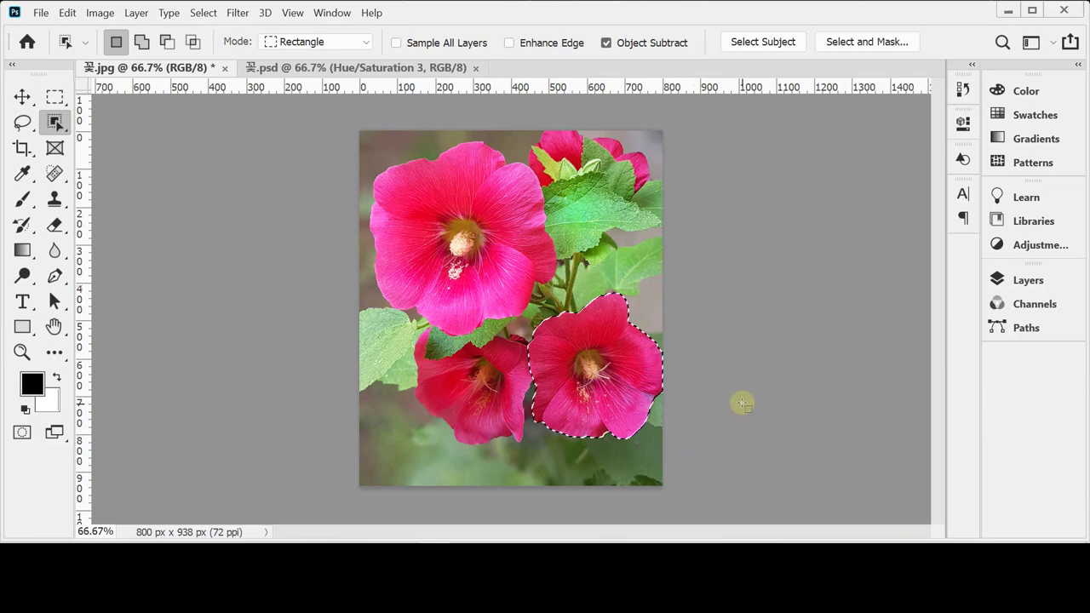
click(720, 361)
- Switch back to the Quick Selection Tool, try out a selection of the lower-right flower and clear it
right_click(55, 123)
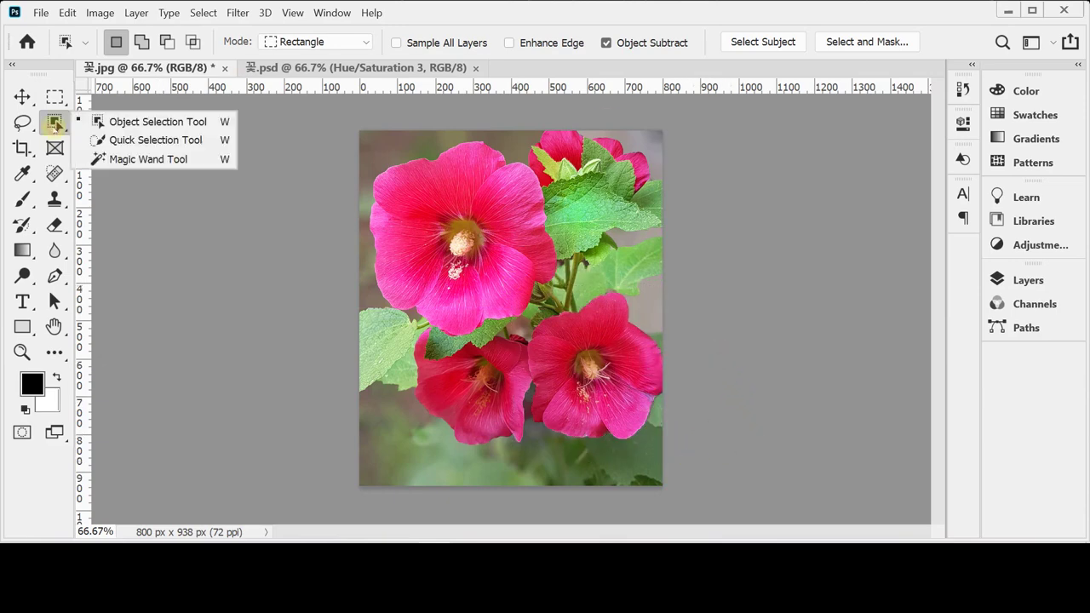
click(119, 140)
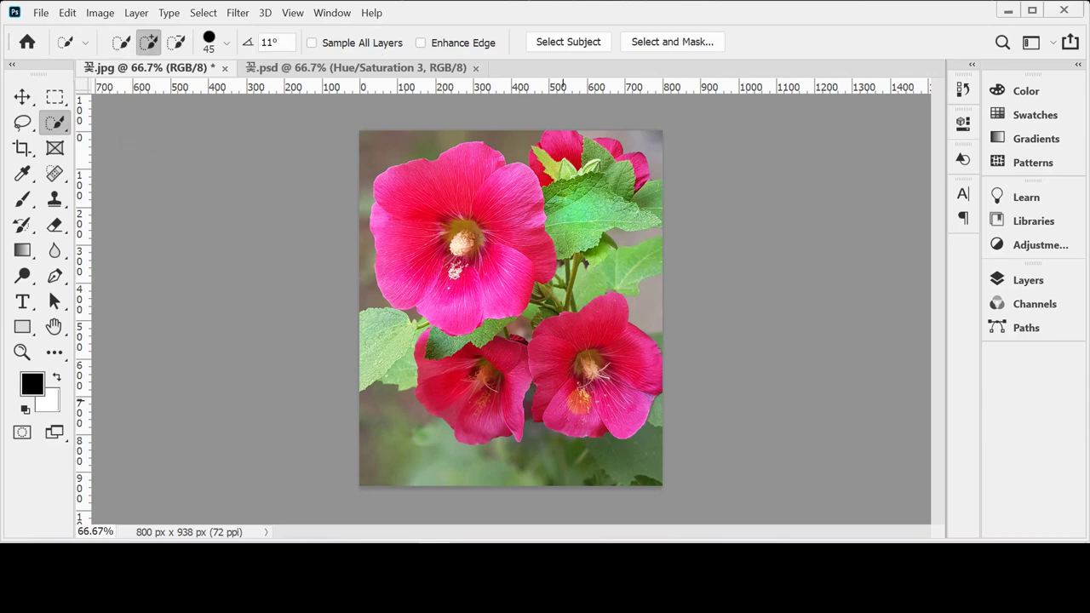
mouse_move(562, 369)
mouse_down()
mouse_move(561, 338)
mouse_move(598, 326)
mouse_up()
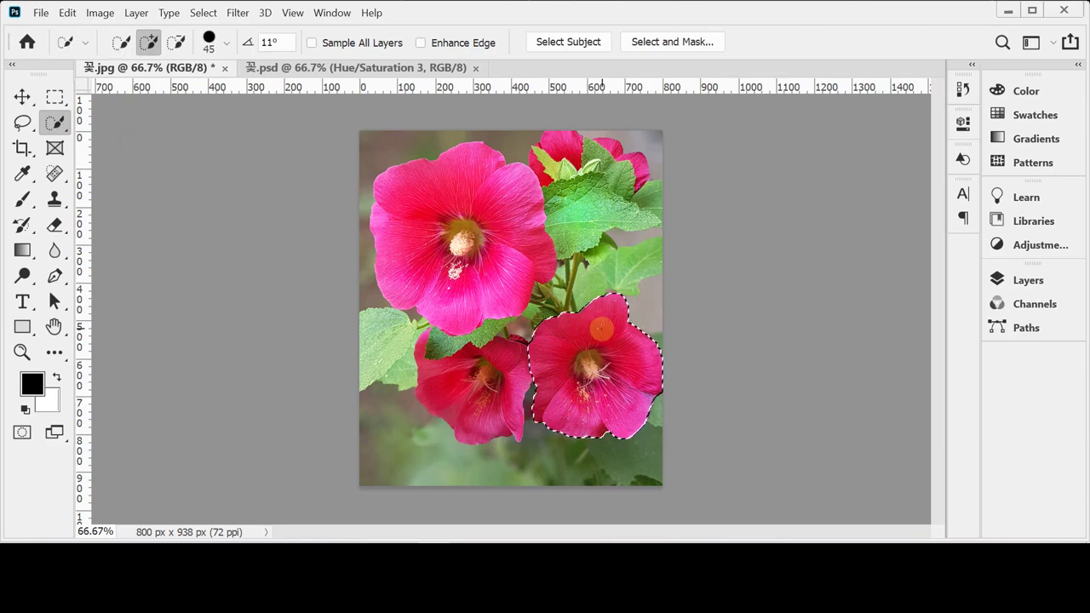
click(630, 395)
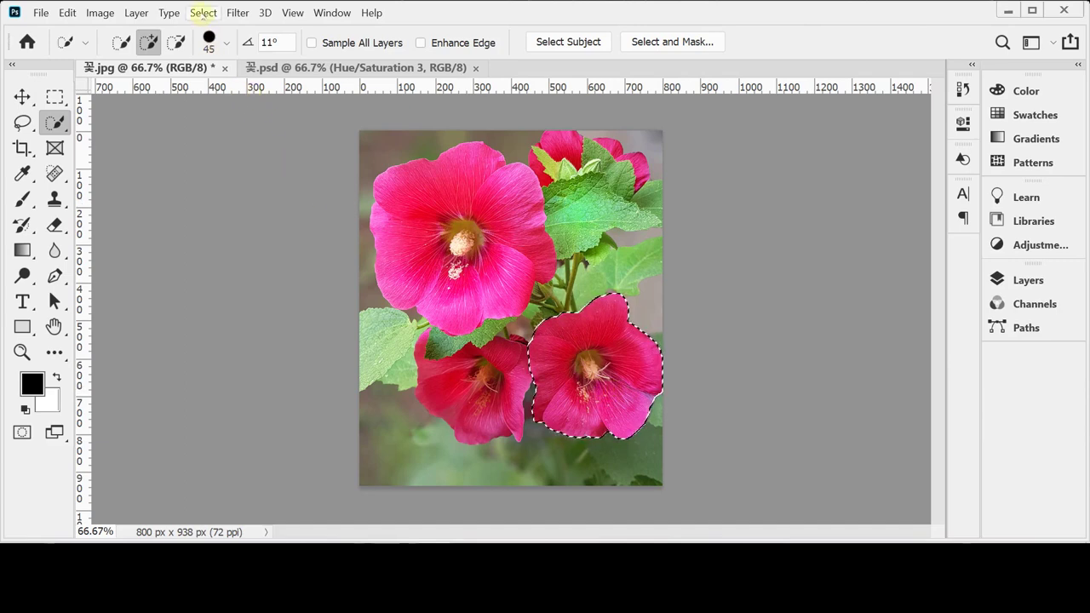
click(204, 12)
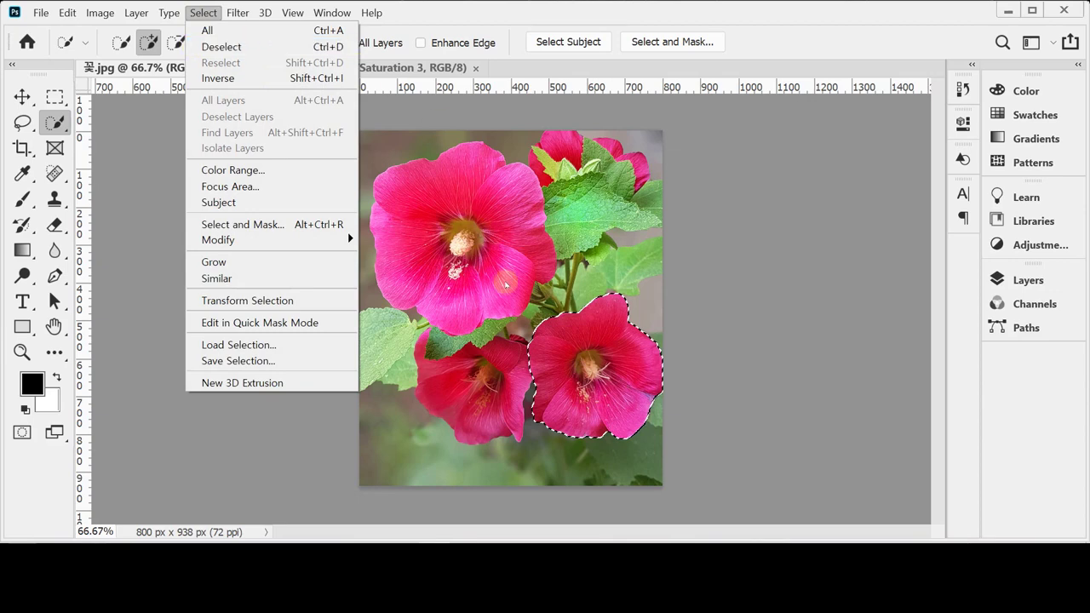
click(594, 362)
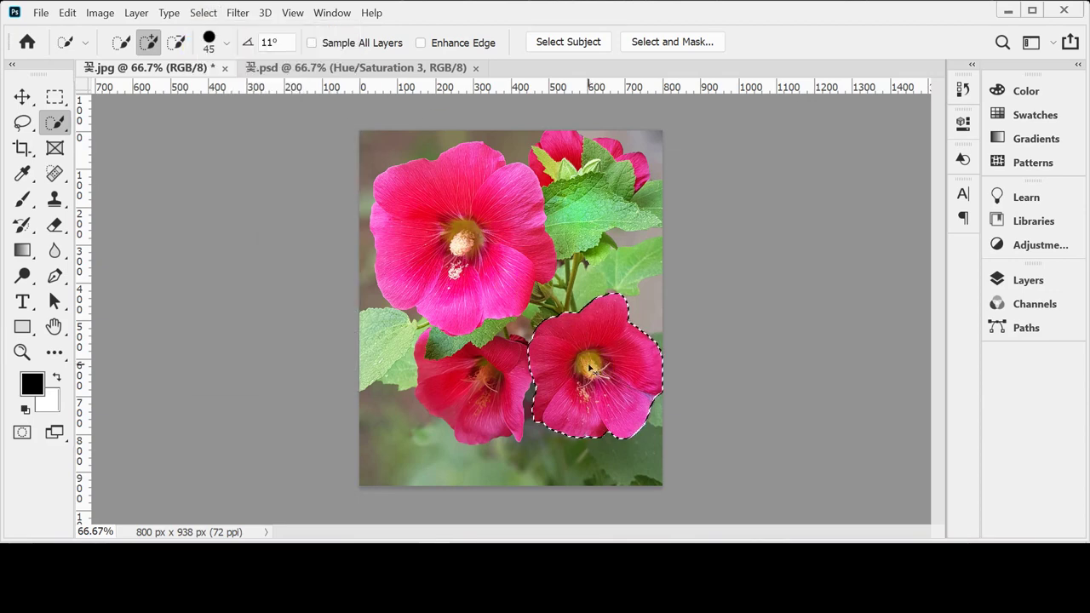
key(ctrl+d)
- Try a quick selection of the lower-left flower, clear it and quick-select the upper-right flower's petals with a 25 px brush
mouse_move(461, 389)
mouse_down()
mouse_move(490, 368)
mouse_move(481, 349)
mouse_move(496, 363)
mouse_move(509, 346)
mouse_up()
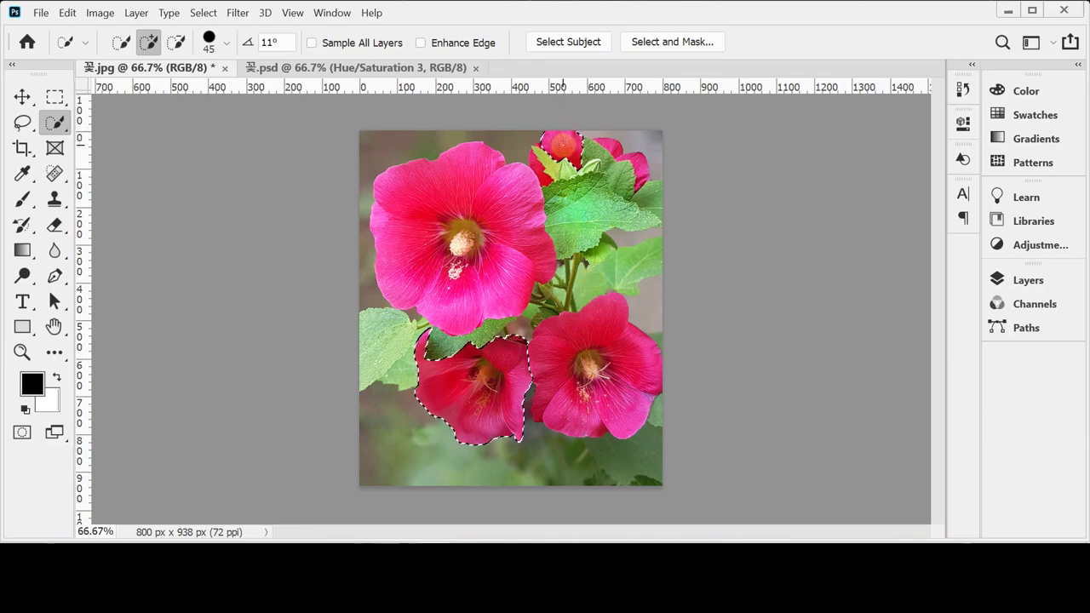
key(ctrl+d)
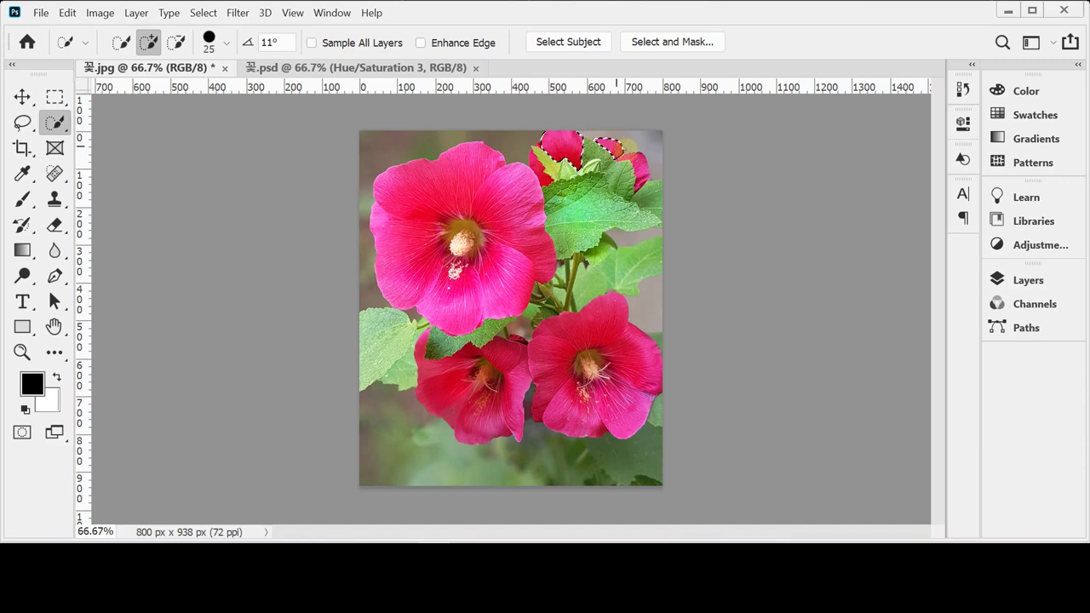
mouse_move(615, 149)
mouse_down()
mouse_move(637, 163)
mouse_move(548, 125)
mouse_move(546, 162)
mouse_up()
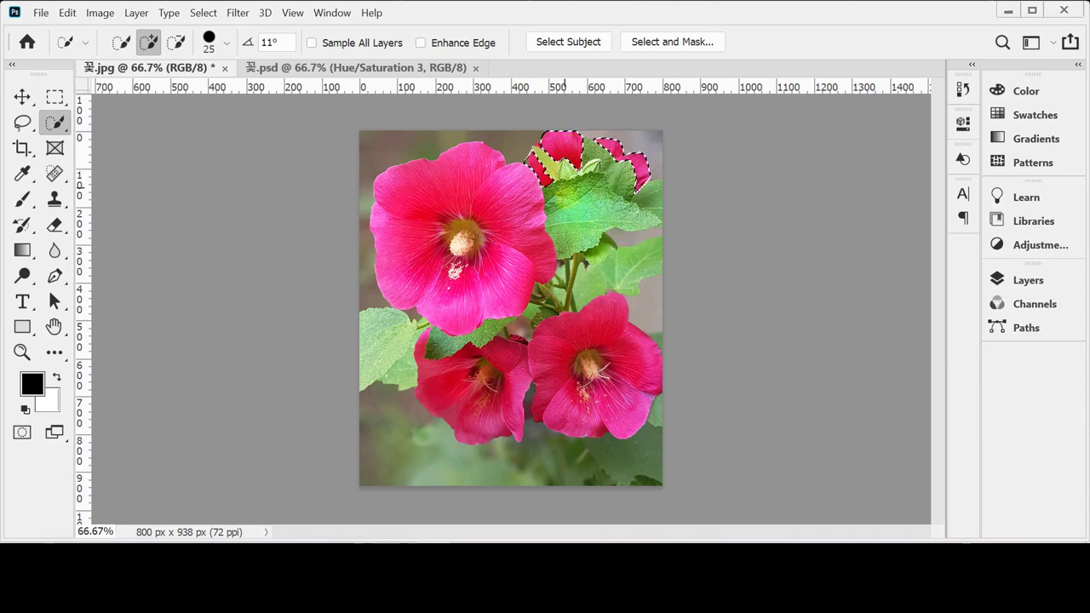
scroll(551, 207, up, 2)
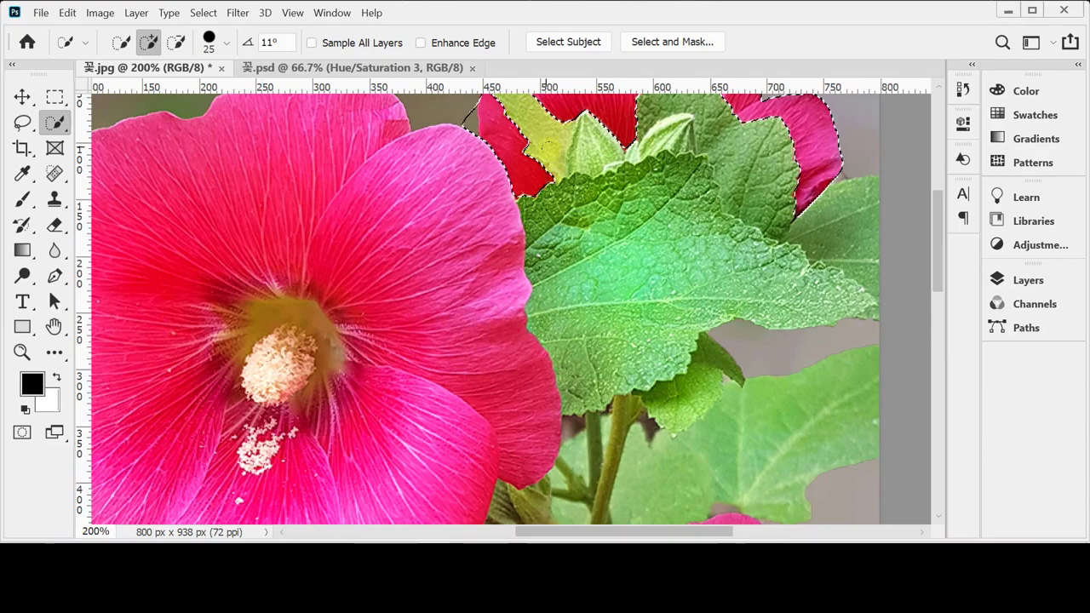
scroll(550, 147, up, 3)
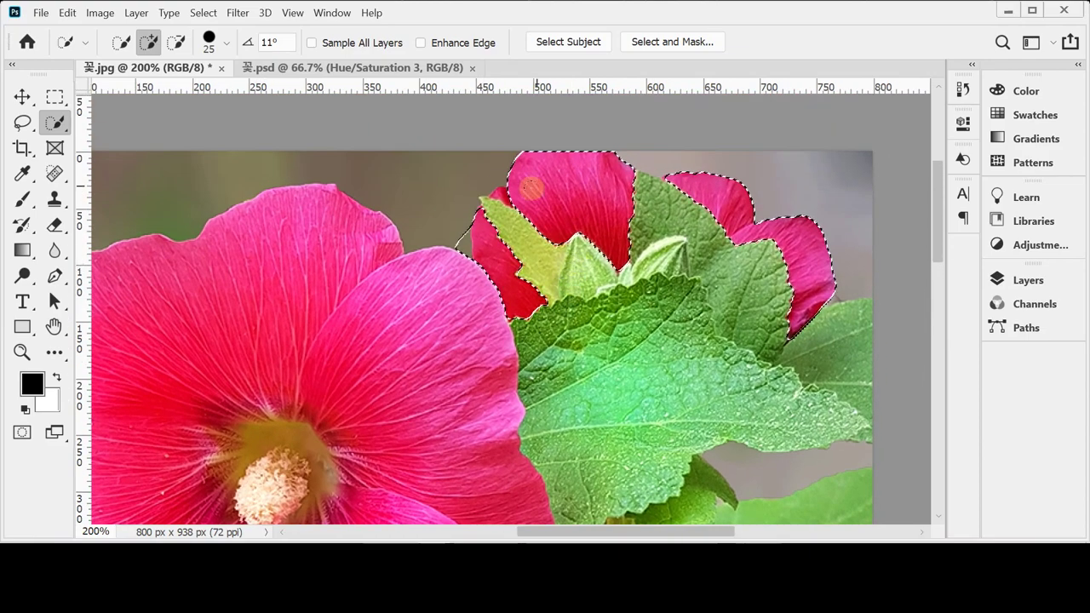
- Try extending the upper-right petal selection and subtracting the excess background with a 10 px brush, then clear the selection
click(510, 194)
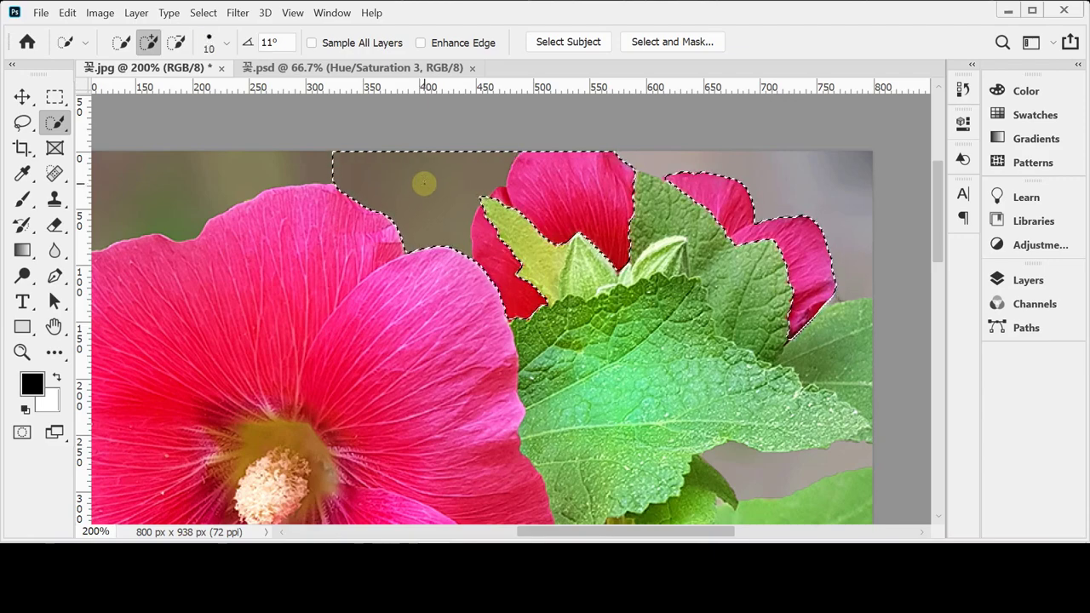
key(alt)
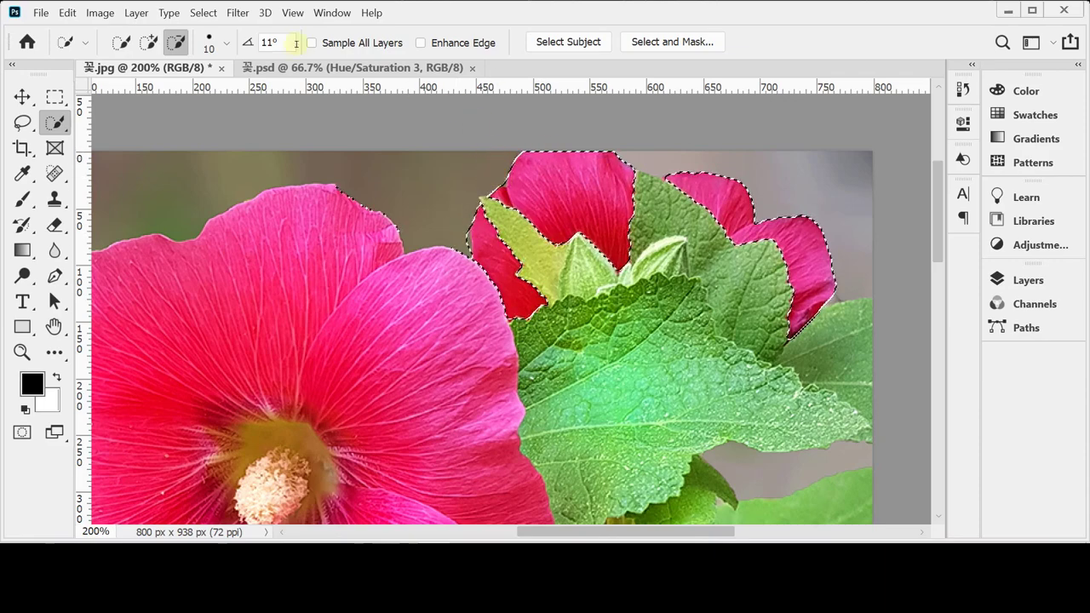
click(149, 41)
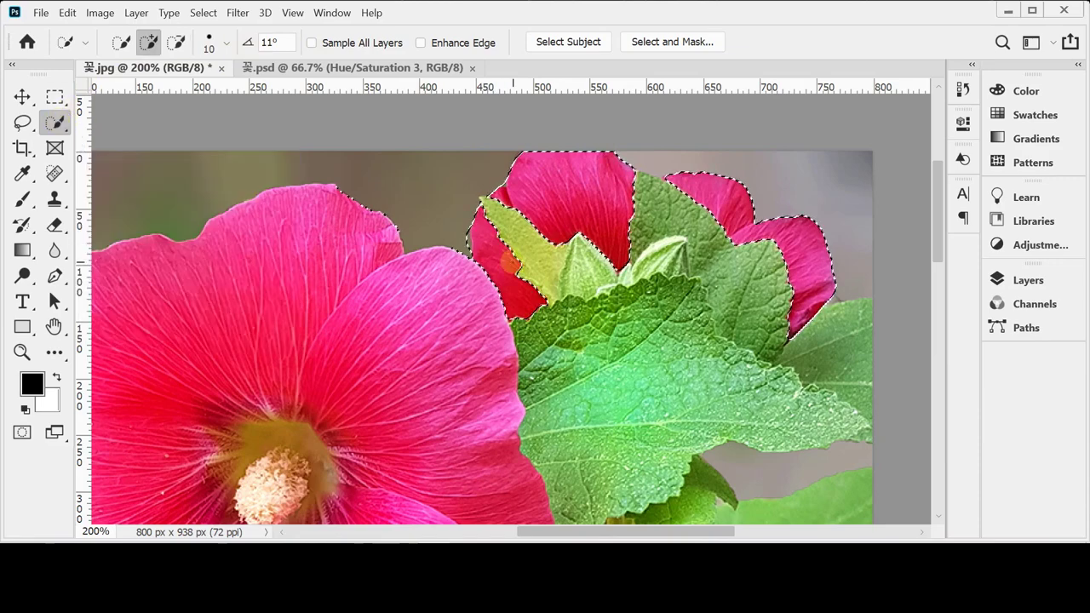
key(ctrl+d)
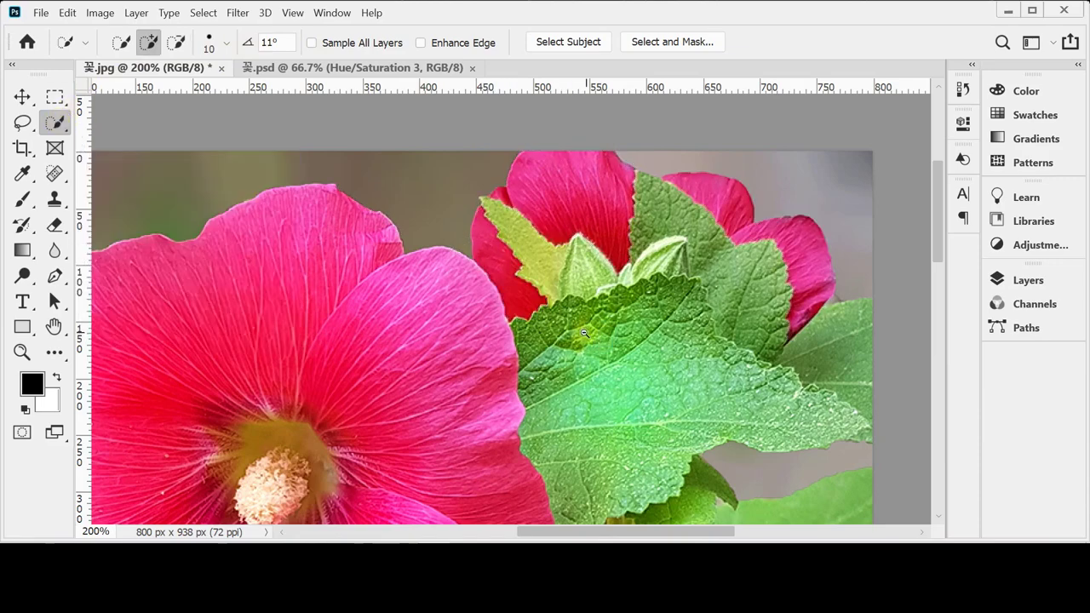
- Select the large upper-left flower with the Object Selection Tool in Rectangle mode
scroll(636, 340, down, 2)
scroll(636, 340, down, 3)
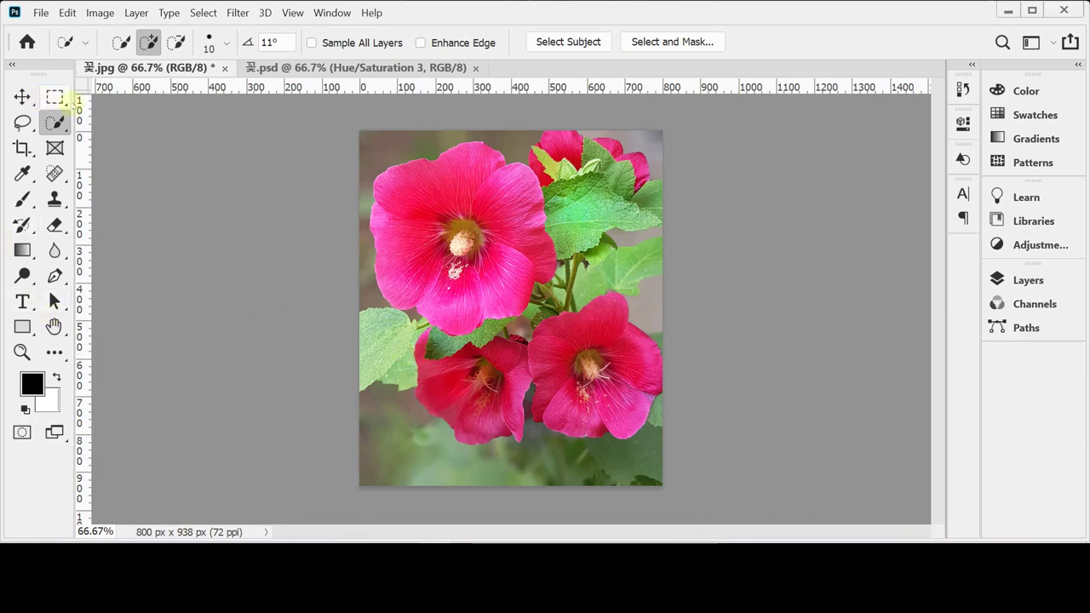
right_click(58, 124)
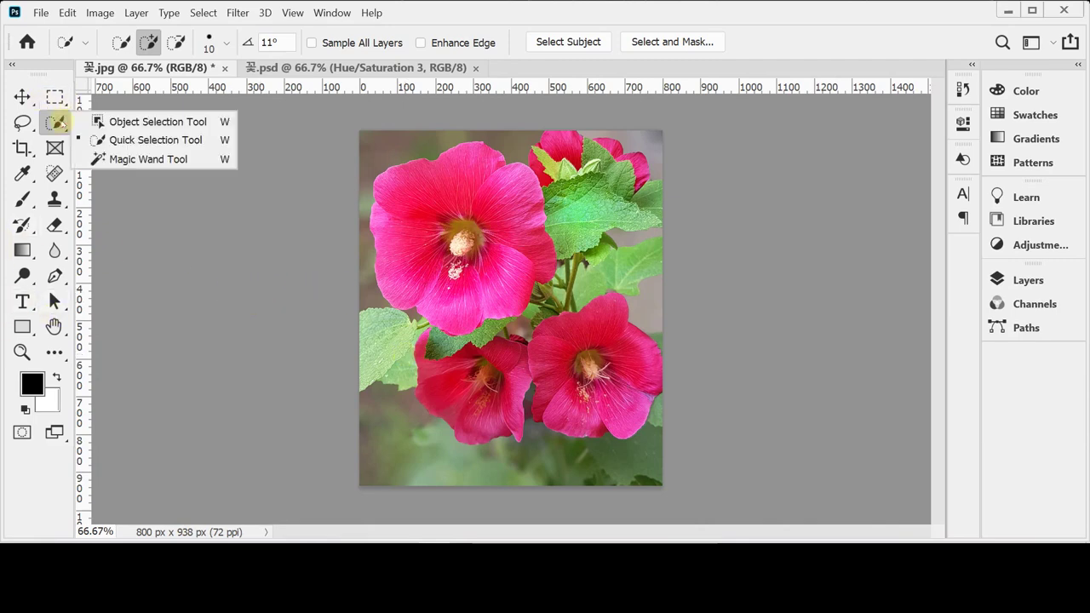
click(101, 121)
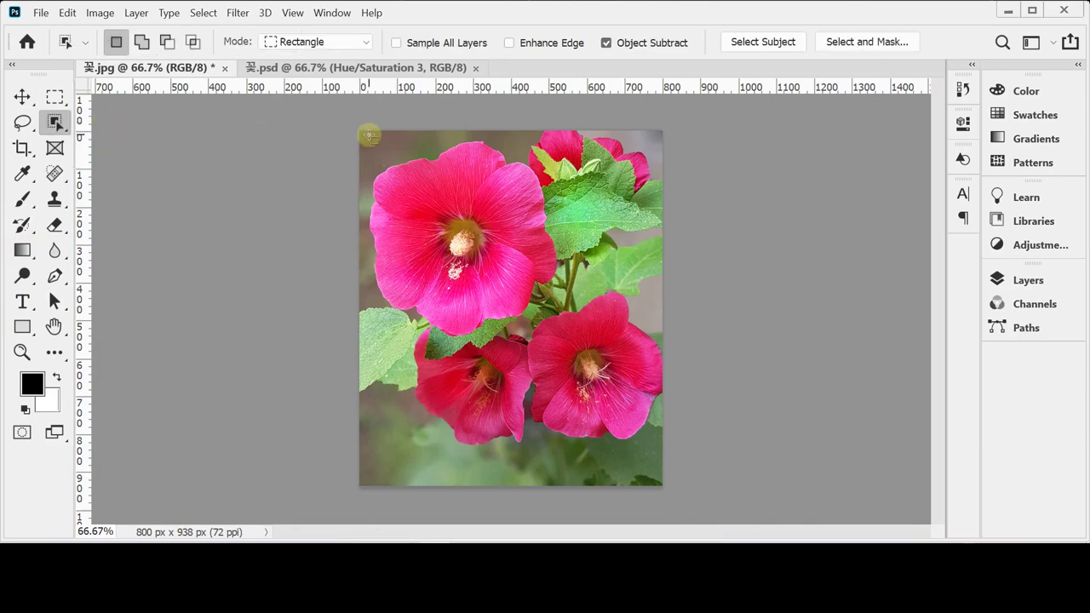
drag(366, 138, 563, 342)
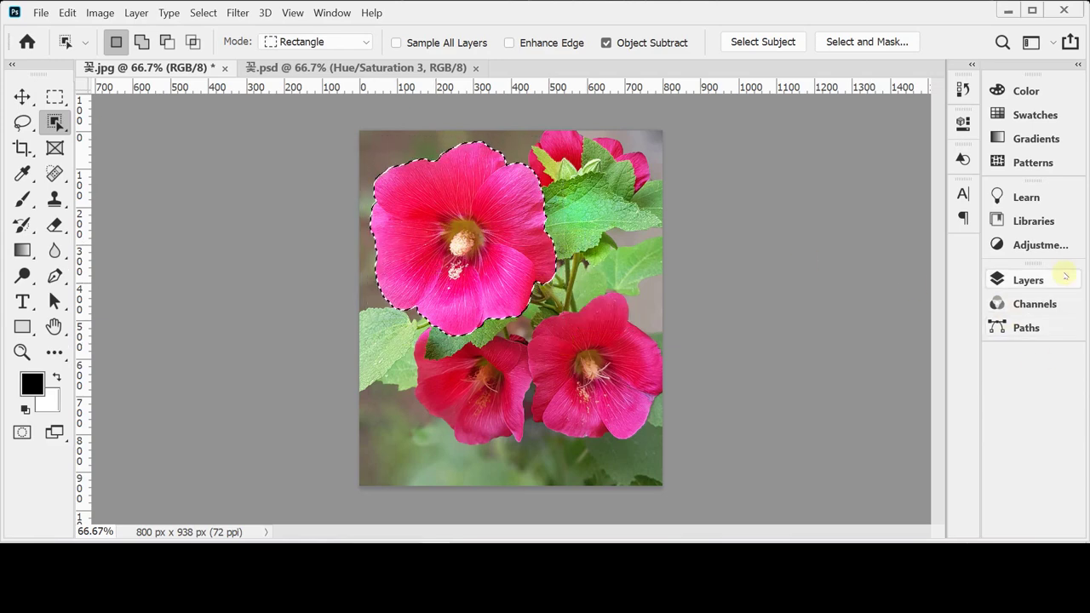
- Display the document's layers and look through the available image adjustments, keeping the flower selected
click(1027, 280)
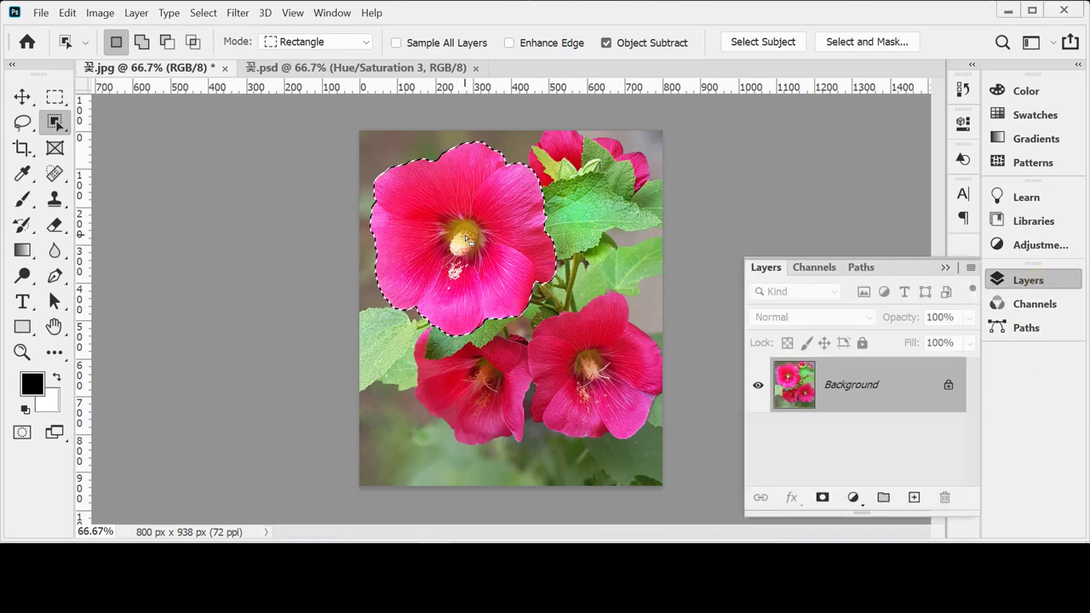
click(100, 13)
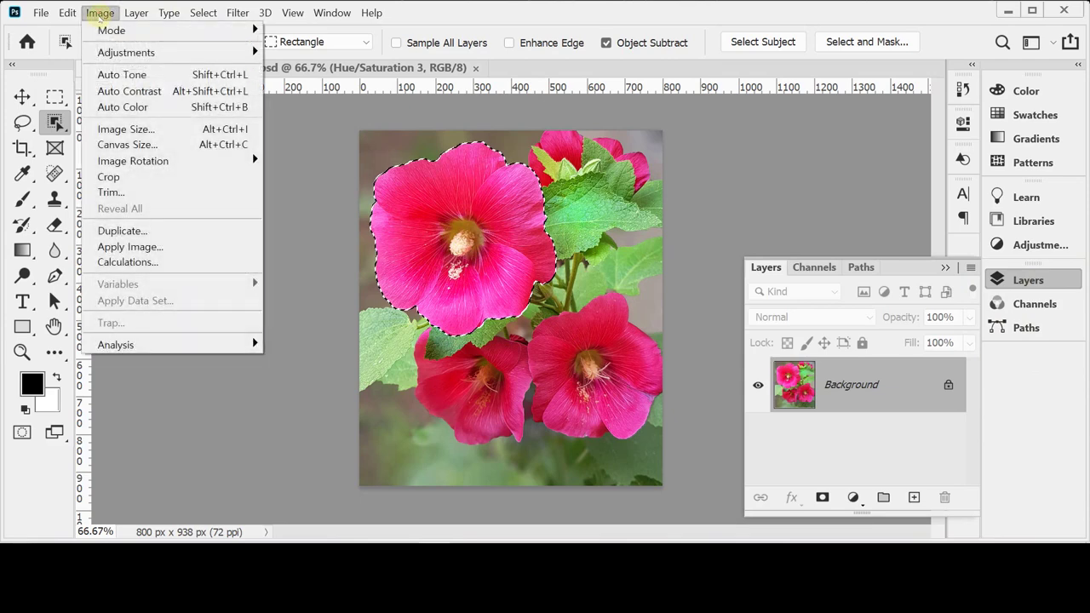
mouse_move(106, 52)
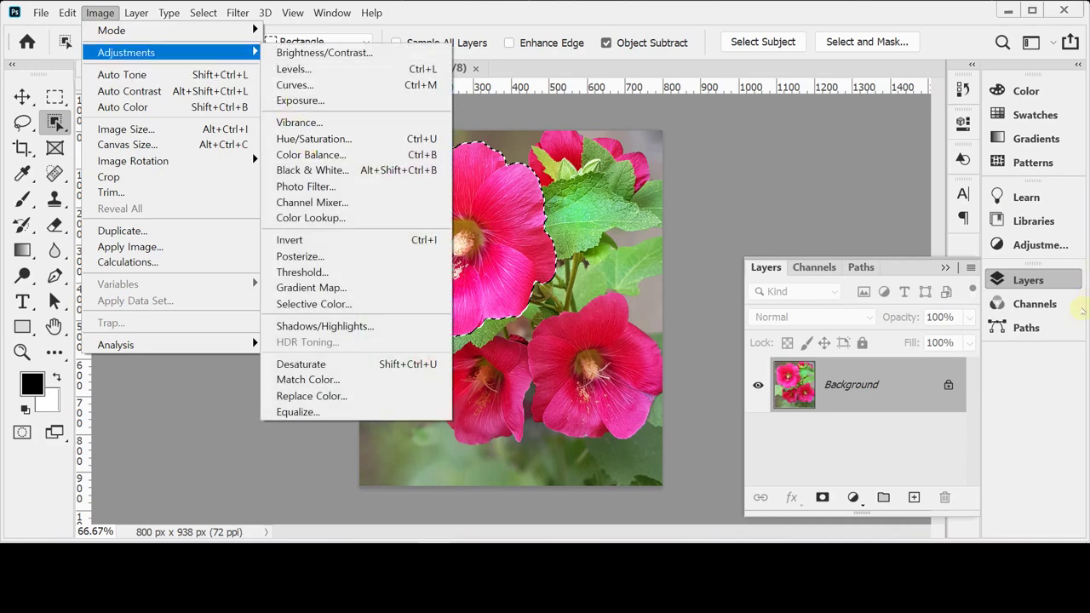
click(1029, 279)
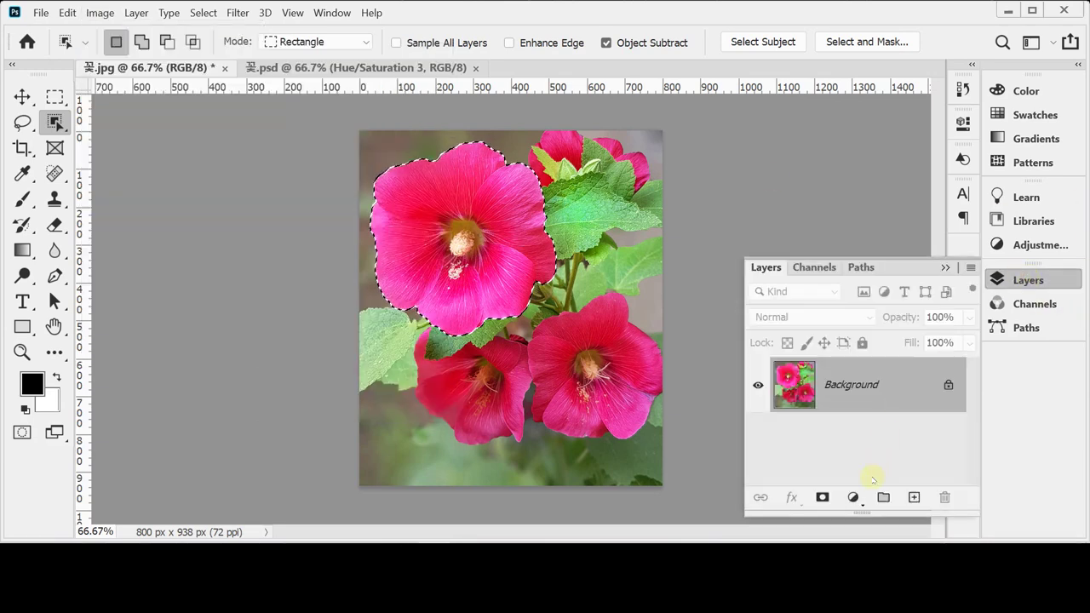
- Add a Hue/Saturation adjustment layer masked to the selected upper-left flower and open its settings
click(853, 498)
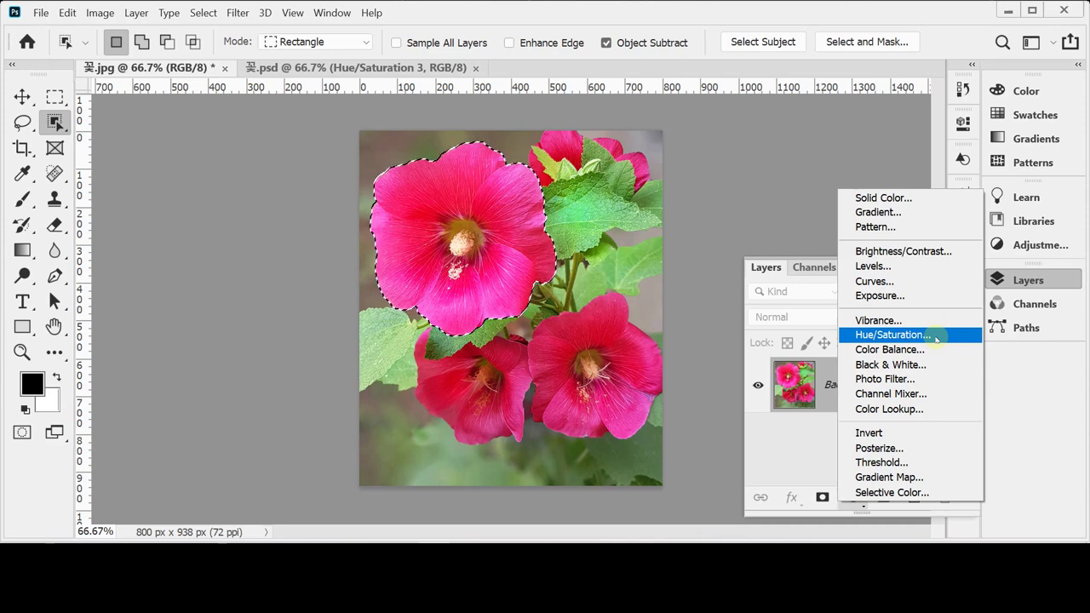
click(869, 336)
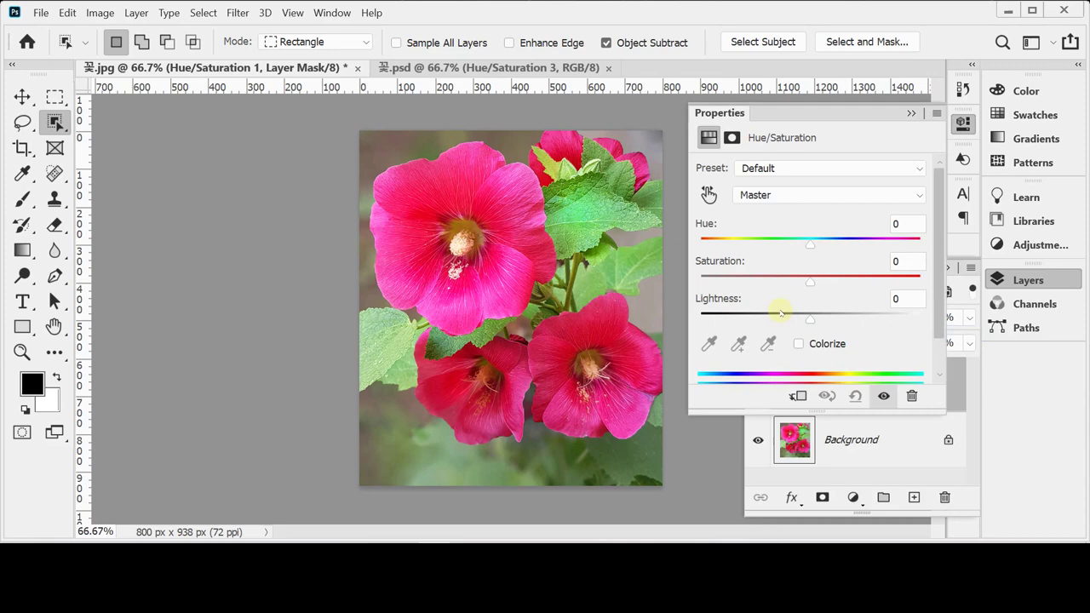
click(962, 122)
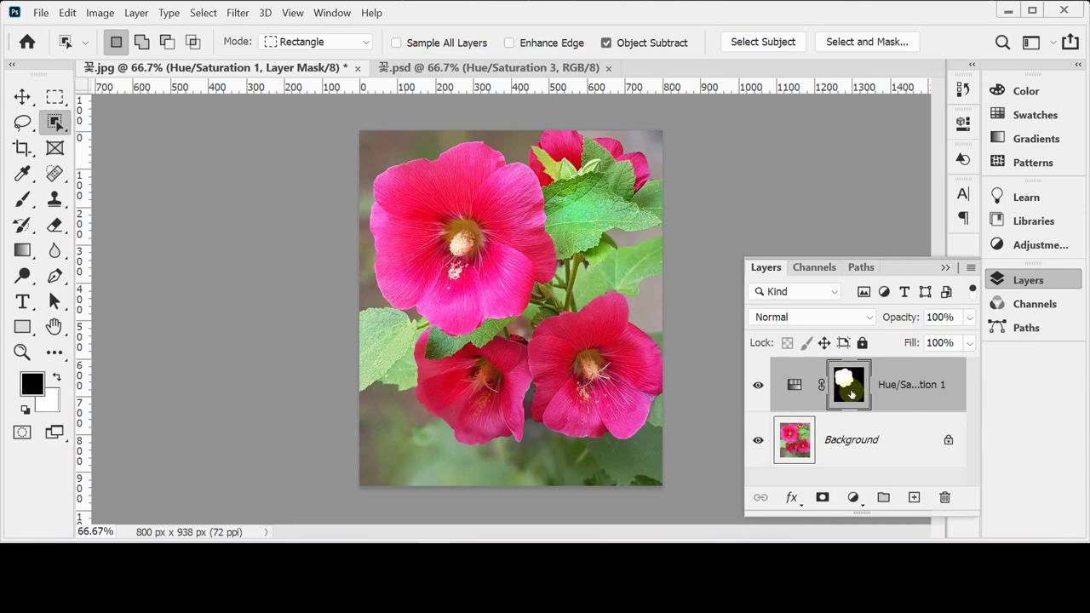
double_click(793, 386)
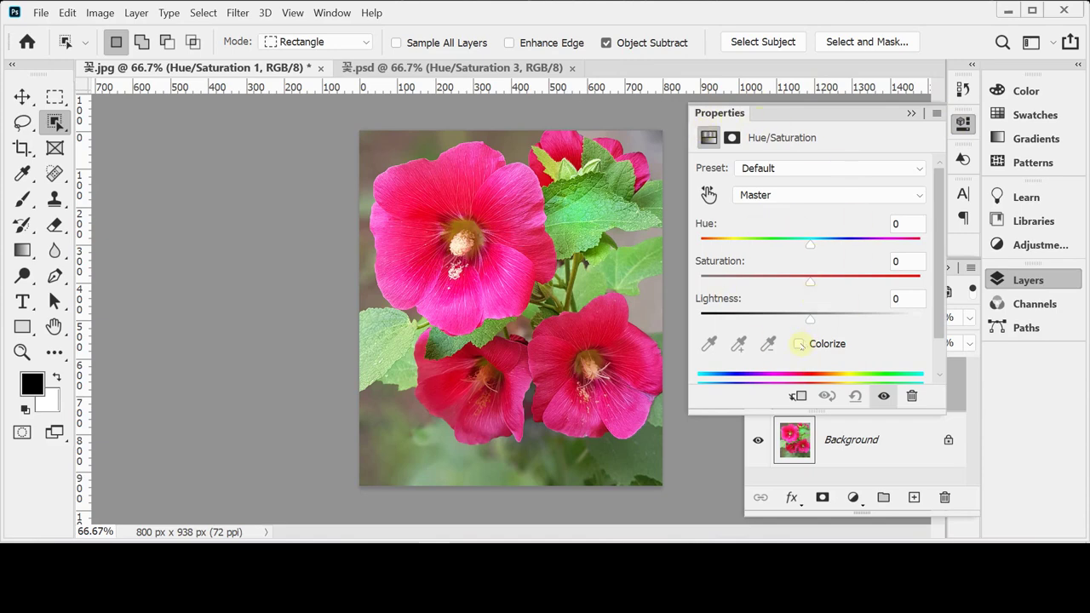
- Turn on Colorize for the upper-left flower's adjustment, with hue 49 and saturation 74
click(799, 344)
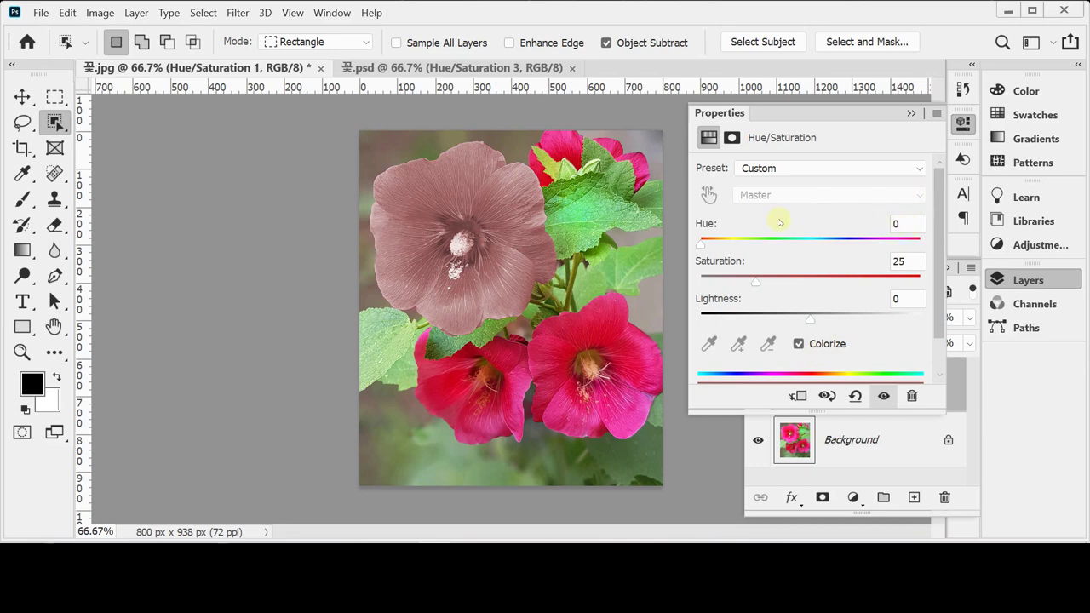
click(708, 247)
drag(718, 246, 735, 244)
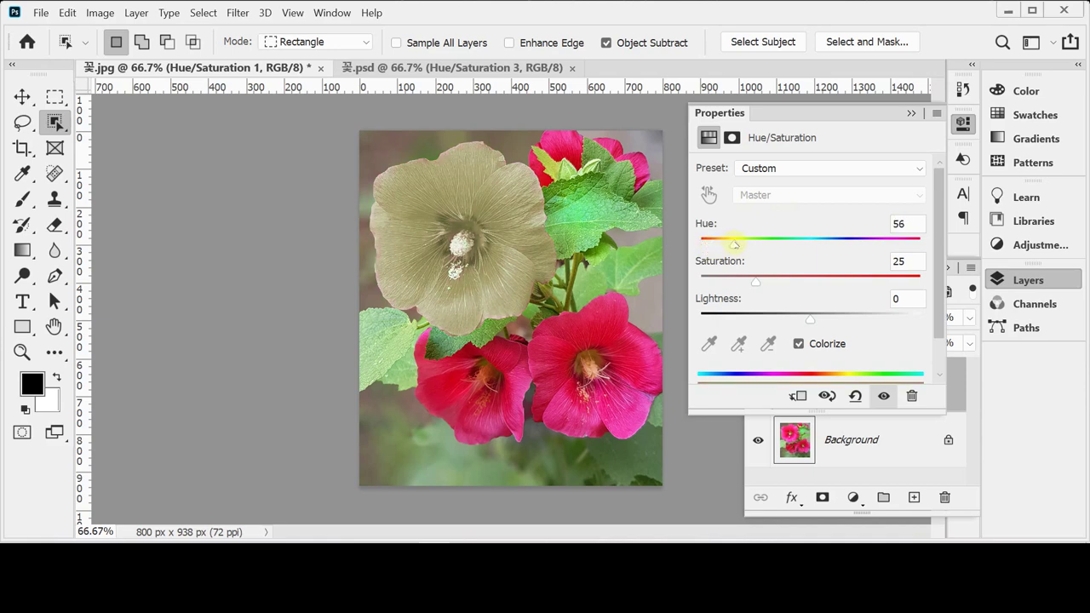
drag(735, 244, 730, 245)
drag(764, 284, 862, 282)
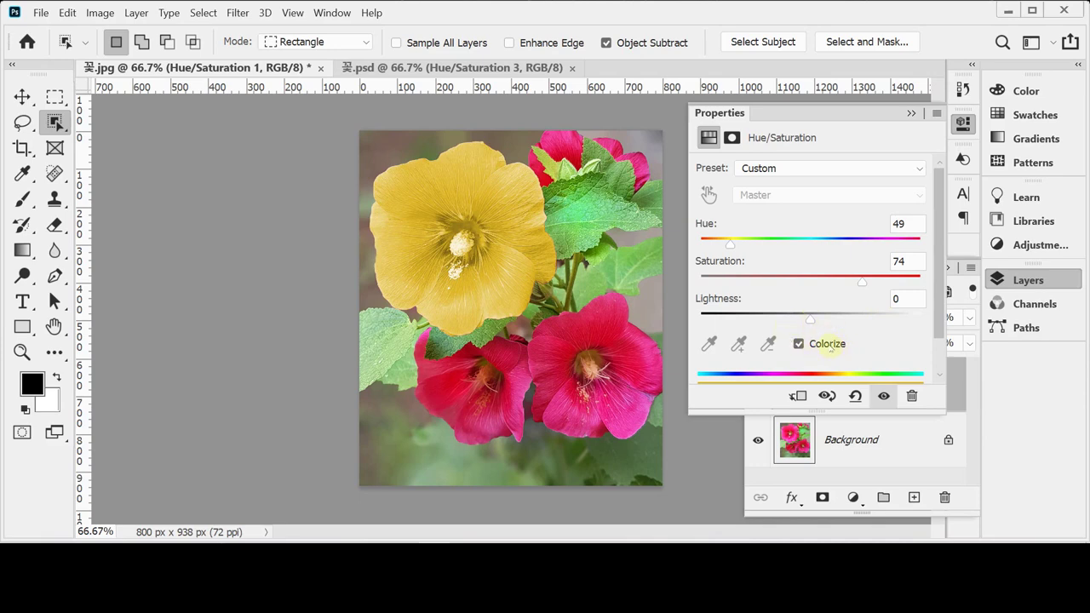
- Set the upper-left flower's hue to 40 and saturation to 85, and return to the layer list
click(914, 224)
text(4)
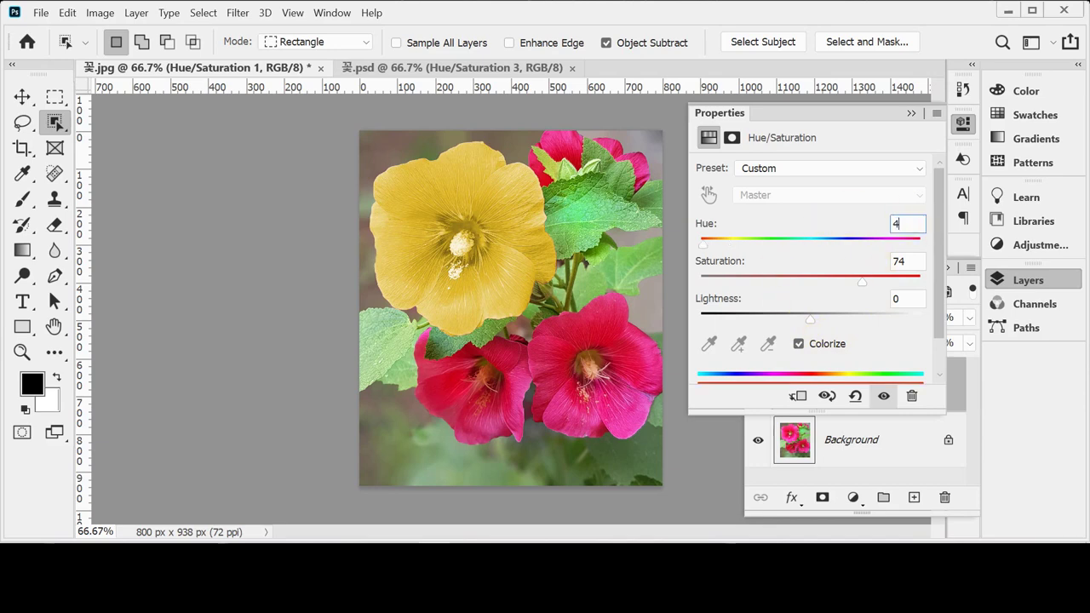
text(0)
key(Tab)
text(85)
key(Tab)
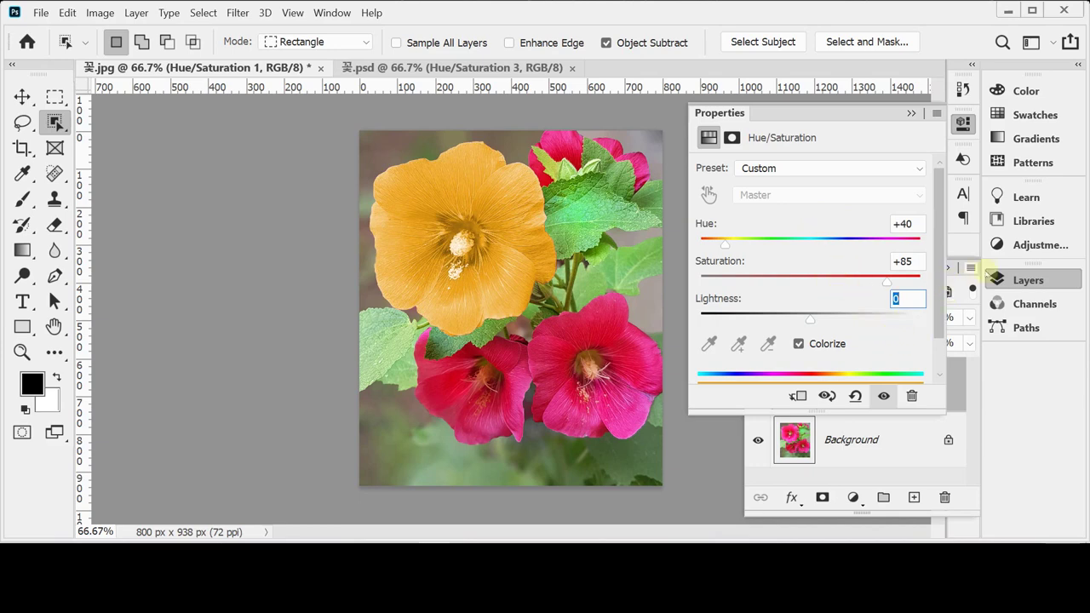
click(1027, 280)
click(1027, 280)
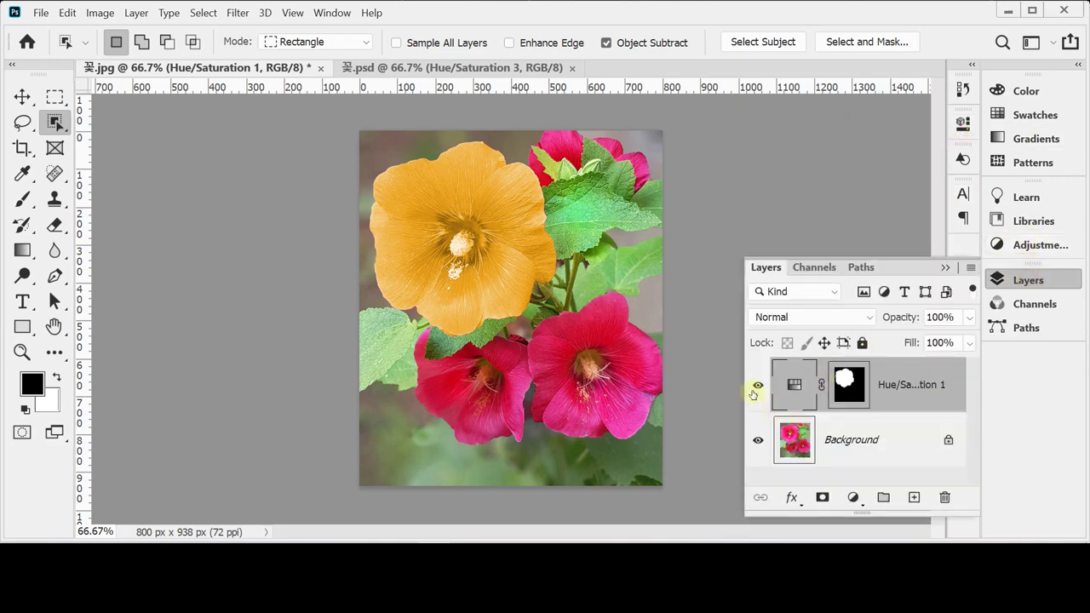
- Compare the upper-left flower with its adjustment layer hidden and shown, and review the layer's Hue/Saturation settings
click(757, 390)
click(757, 390)
click(758, 390)
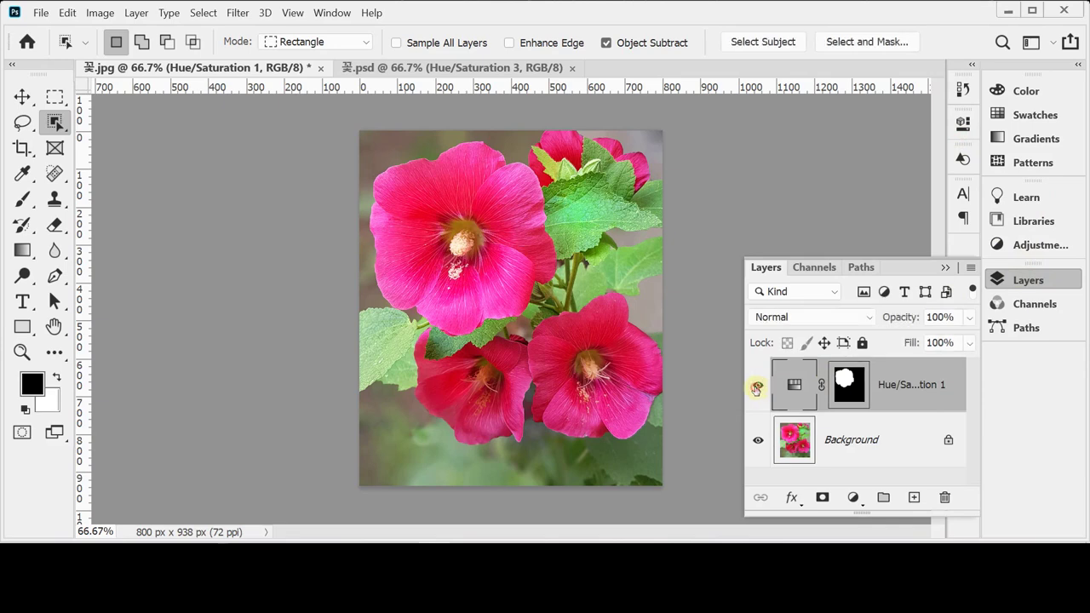
click(757, 388)
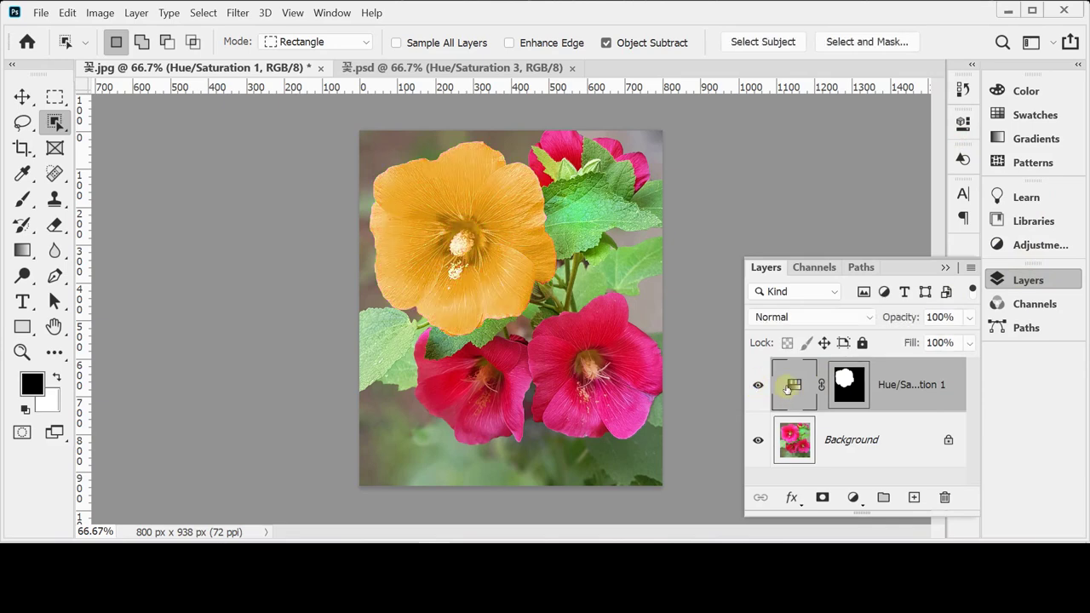
double_click(793, 388)
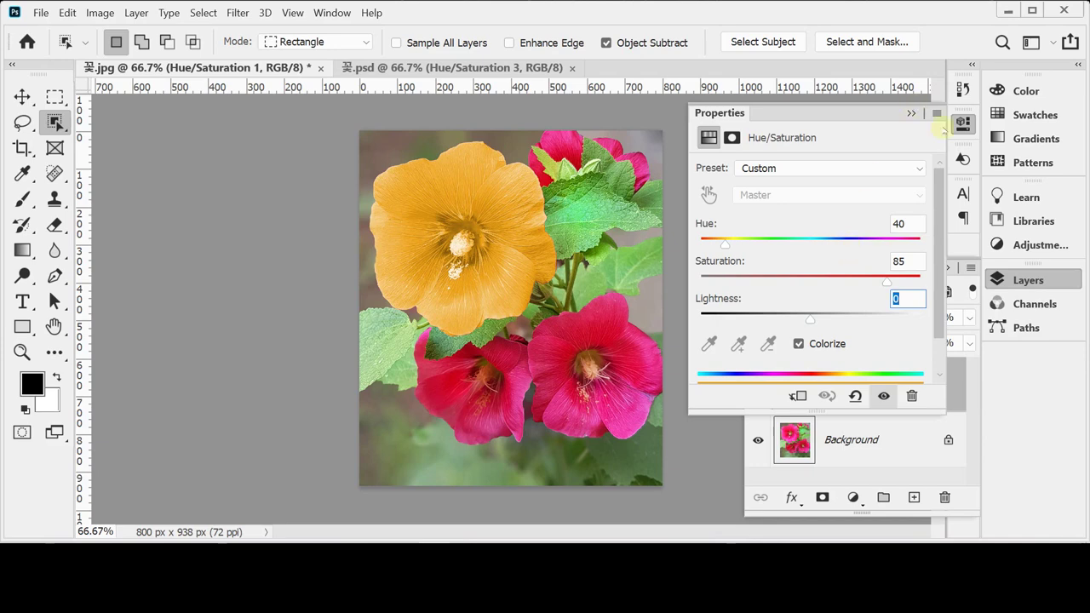
click(963, 124)
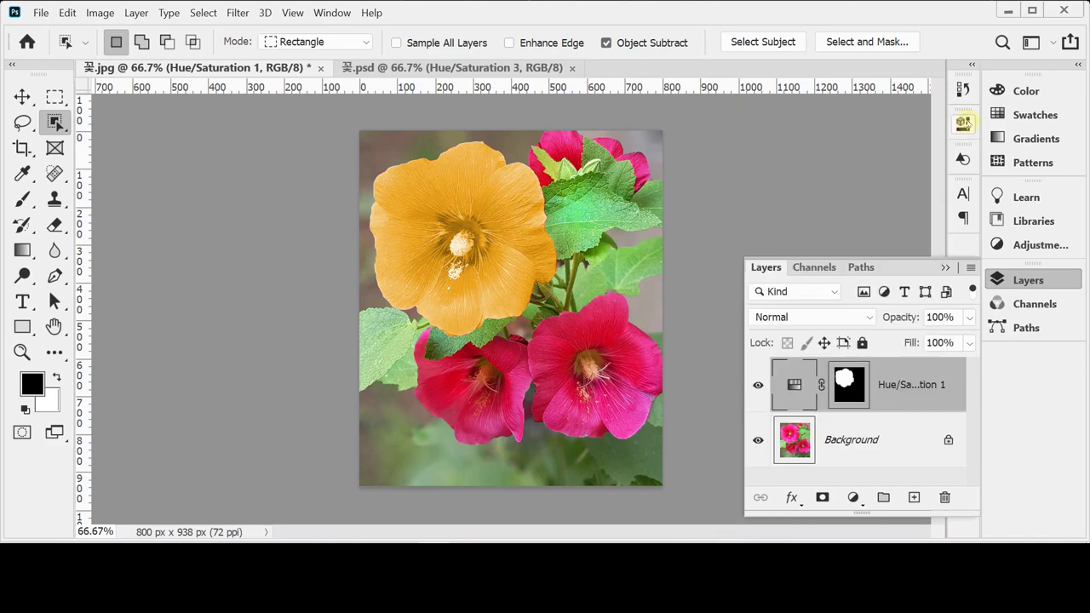
click(1003, 279)
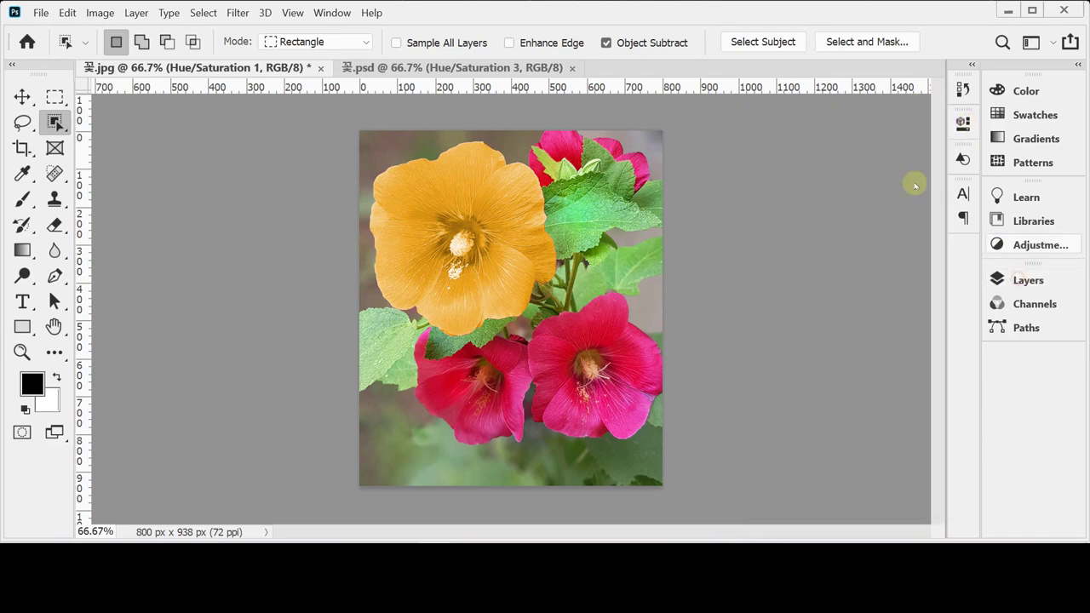
- Try selecting the lower-left flower with the Object Selection Tool in Rectangle mode, and clear the selection
right_click(55, 122)
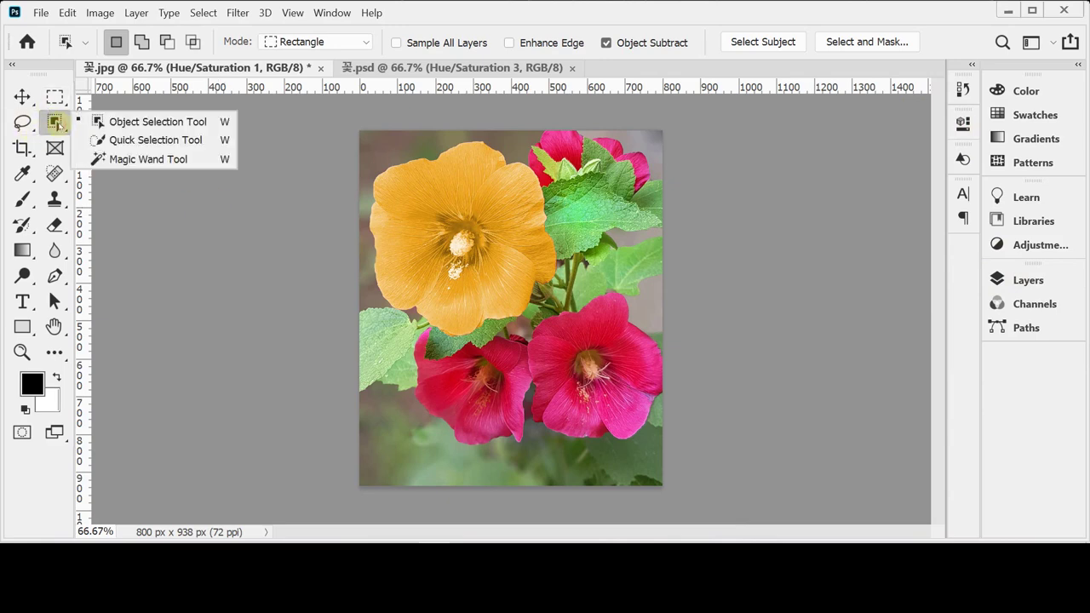
click(122, 125)
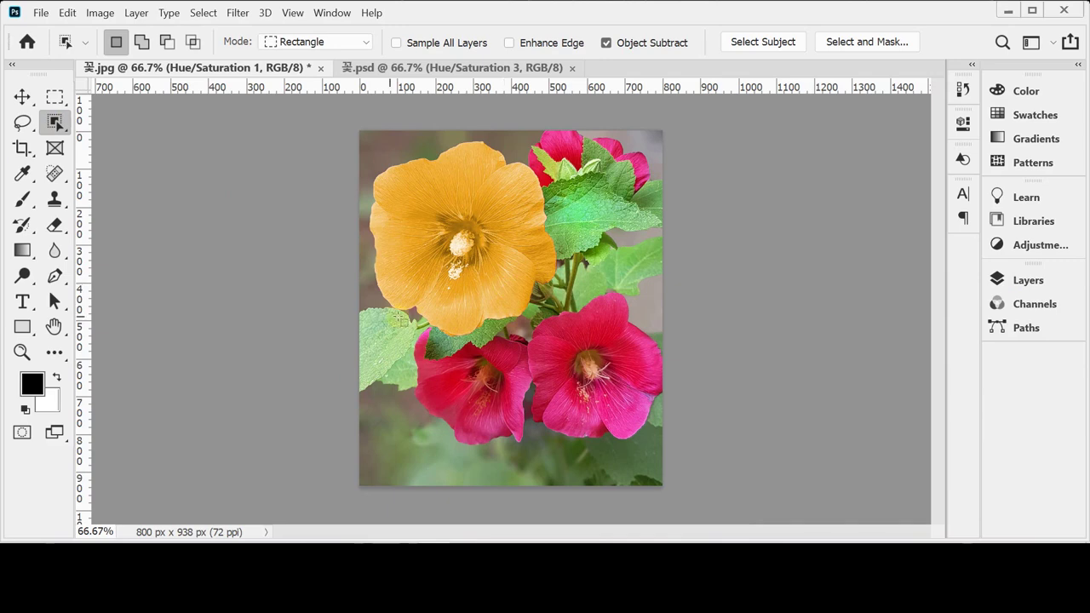
drag(397, 318, 600, 474)
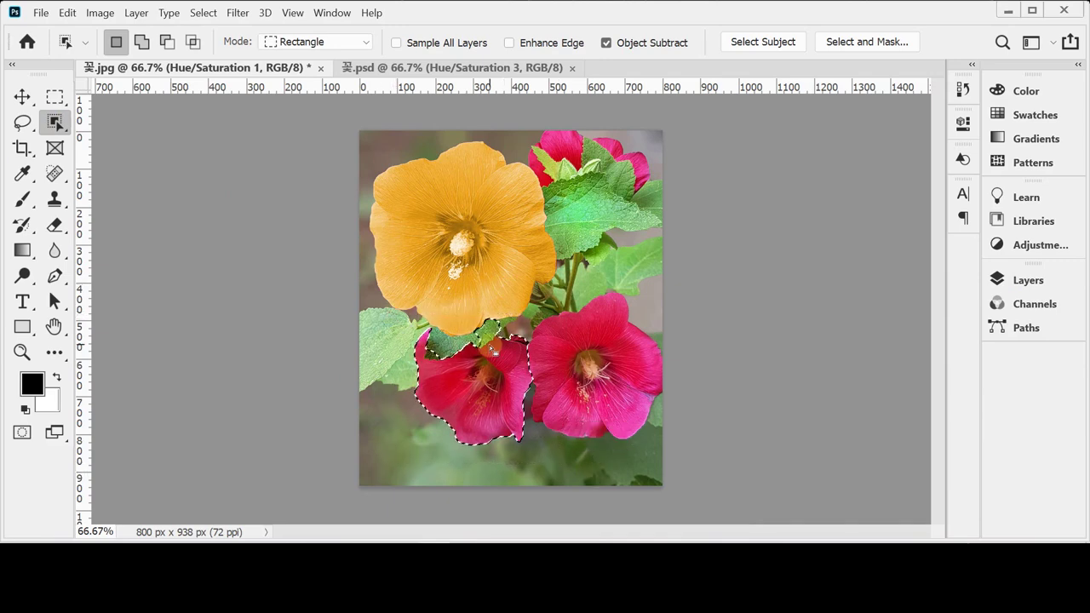
key(ctrl+d)
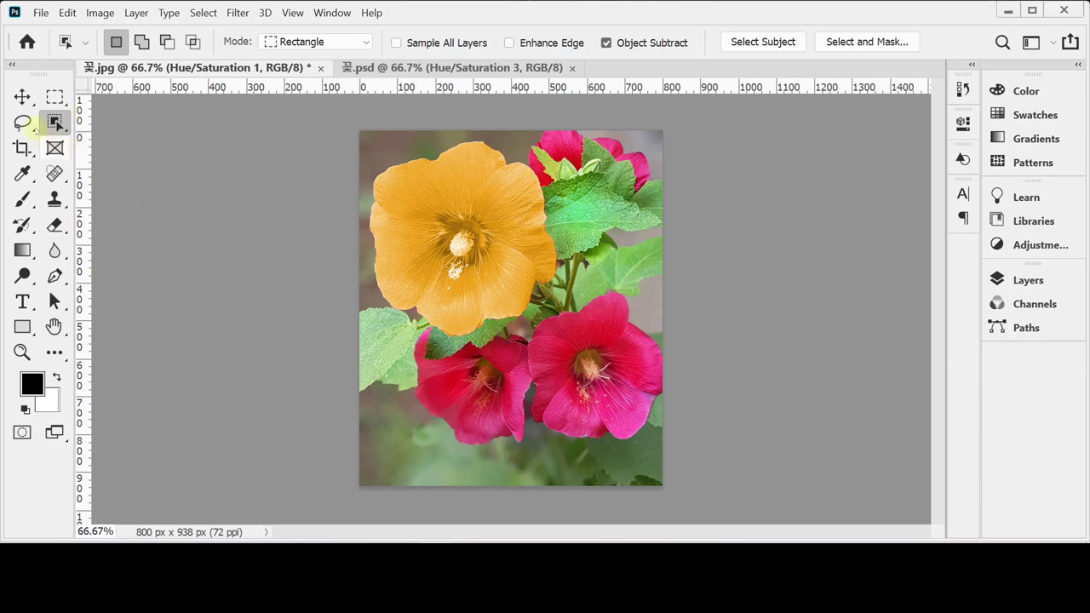
- Select the lower-left flower's petals with the Quick Selection Tool using a 35 px brush
right_click(56, 124)
click(128, 139)
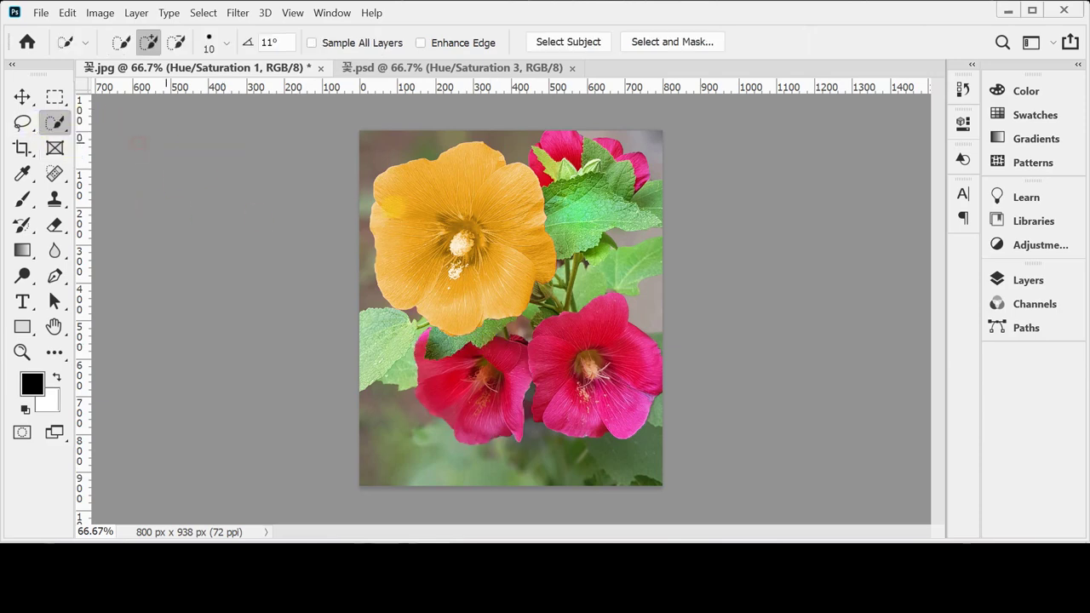
key(bracketright)
key(bracketright)
key(bracketright)
key(bracketright)
key(bracketright)
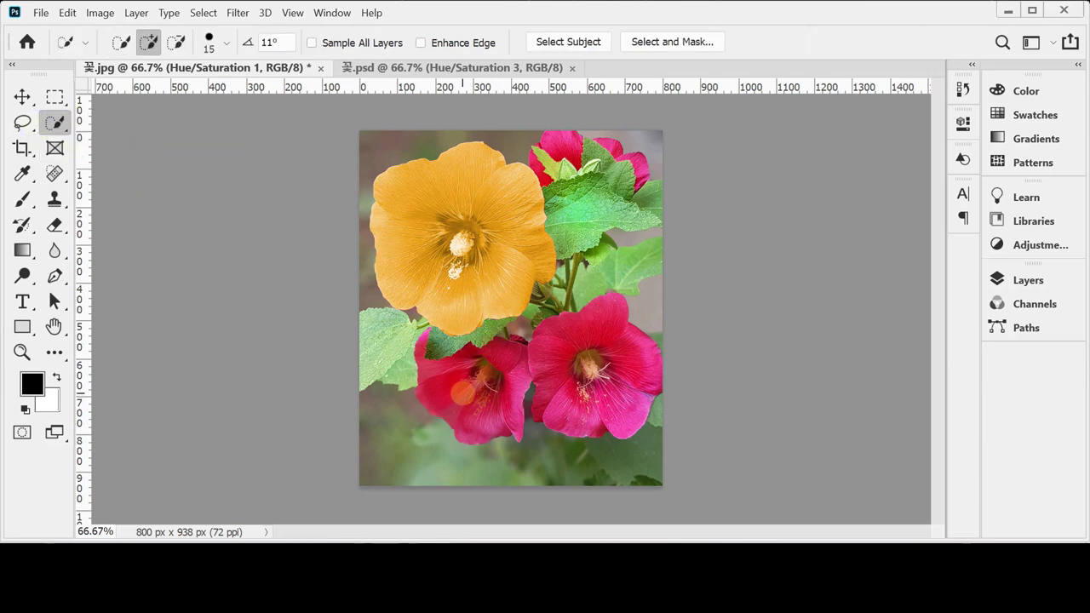
click(443, 386)
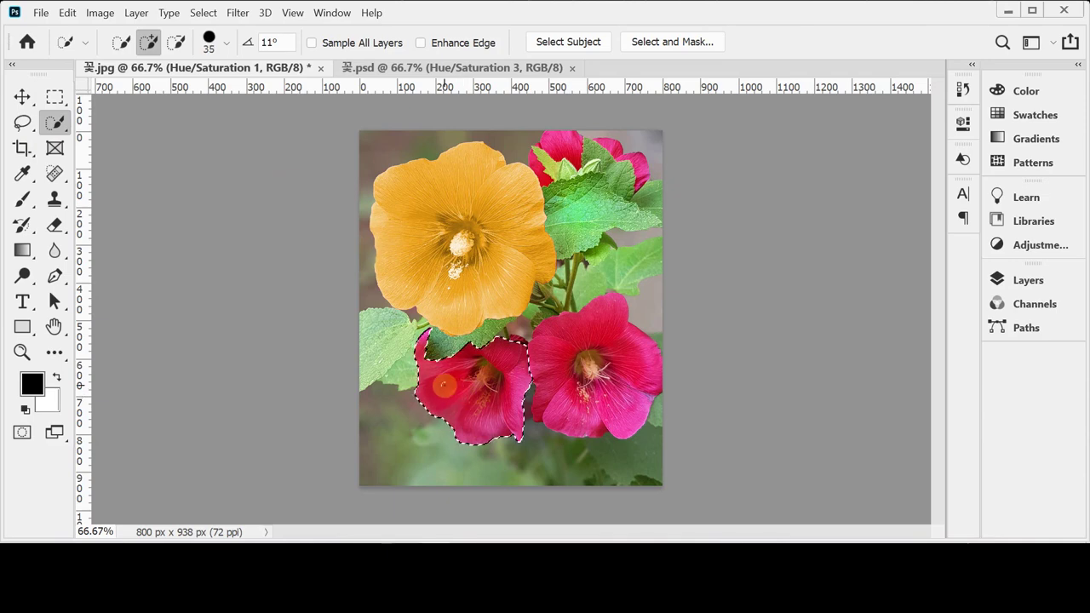
click(512, 344)
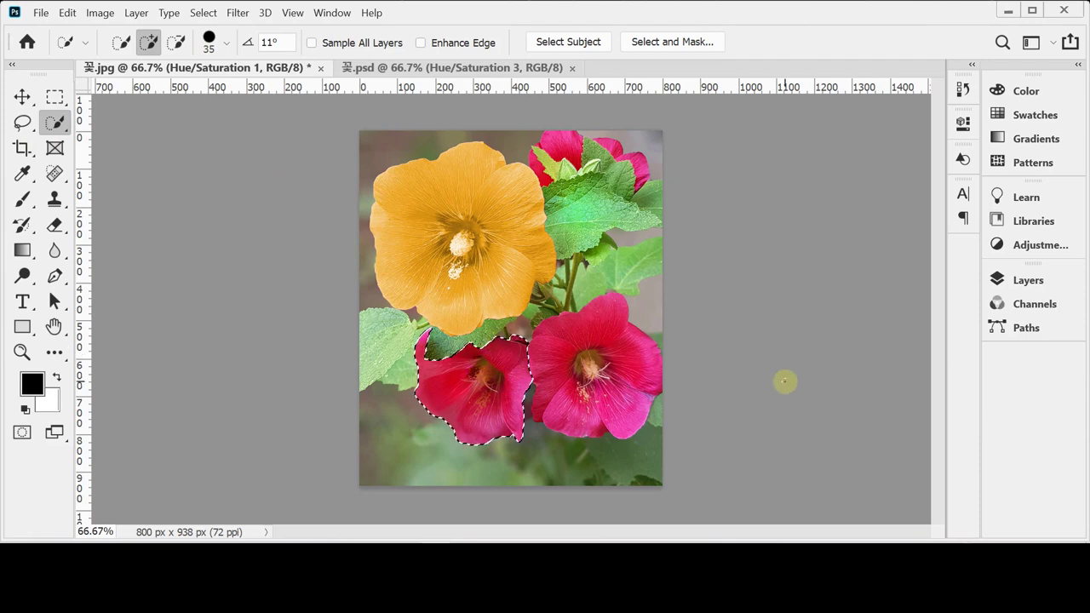
- Add a Hue/Saturation adjustment layer for the selected lower-left flower, with Colorize on and hue 47
click(1022, 280)
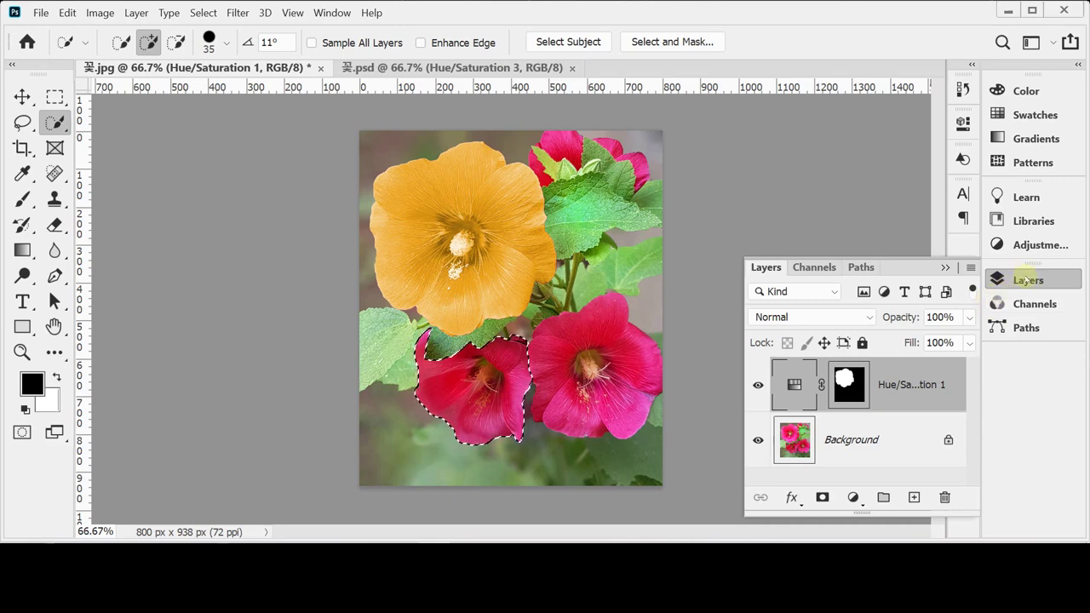
click(852, 498)
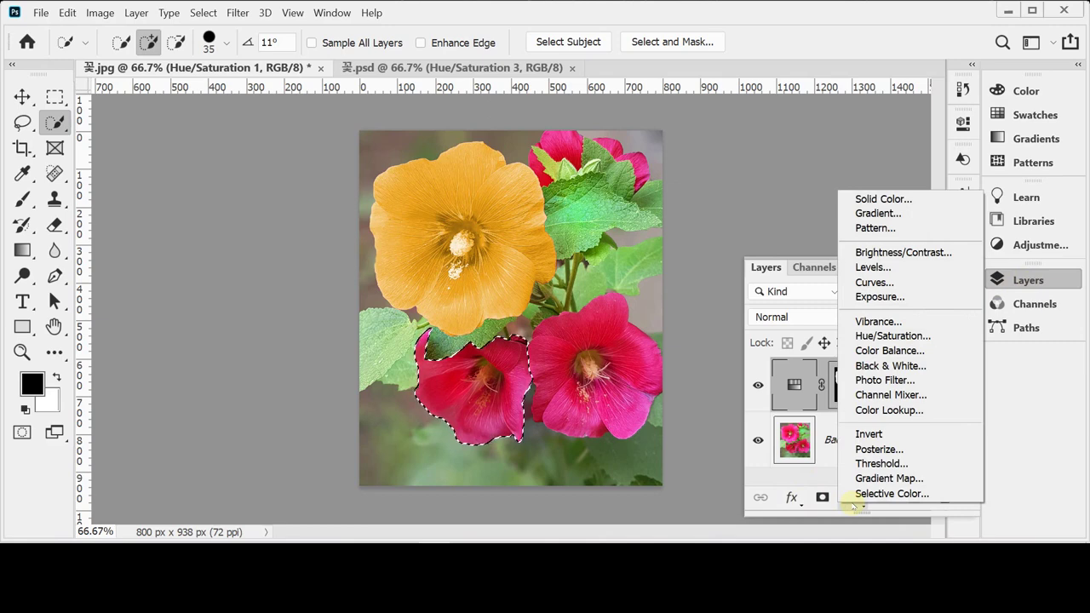
click(907, 336)
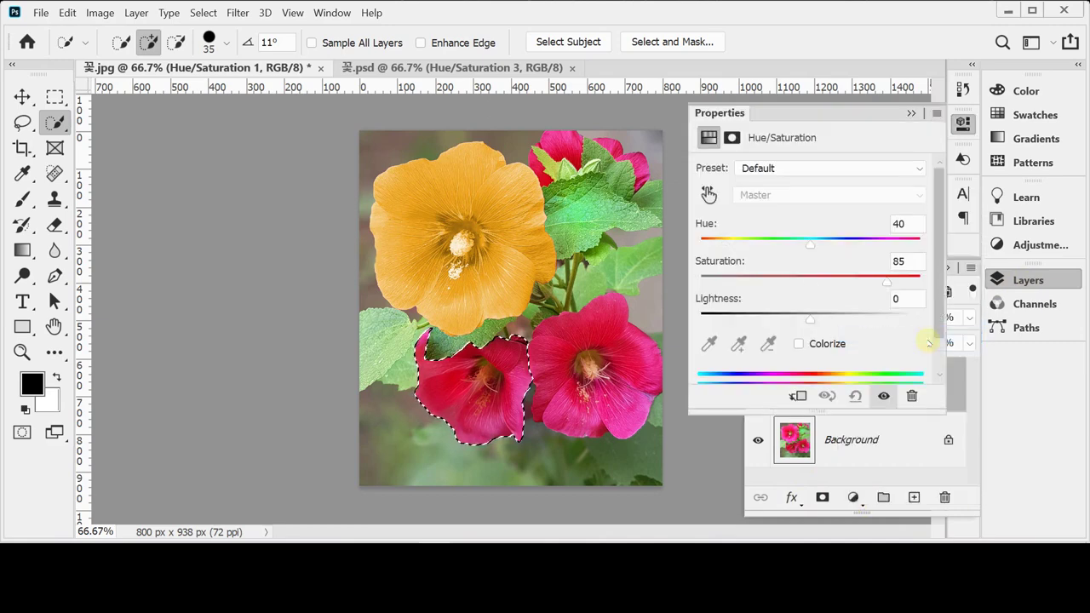
click(824, 346)
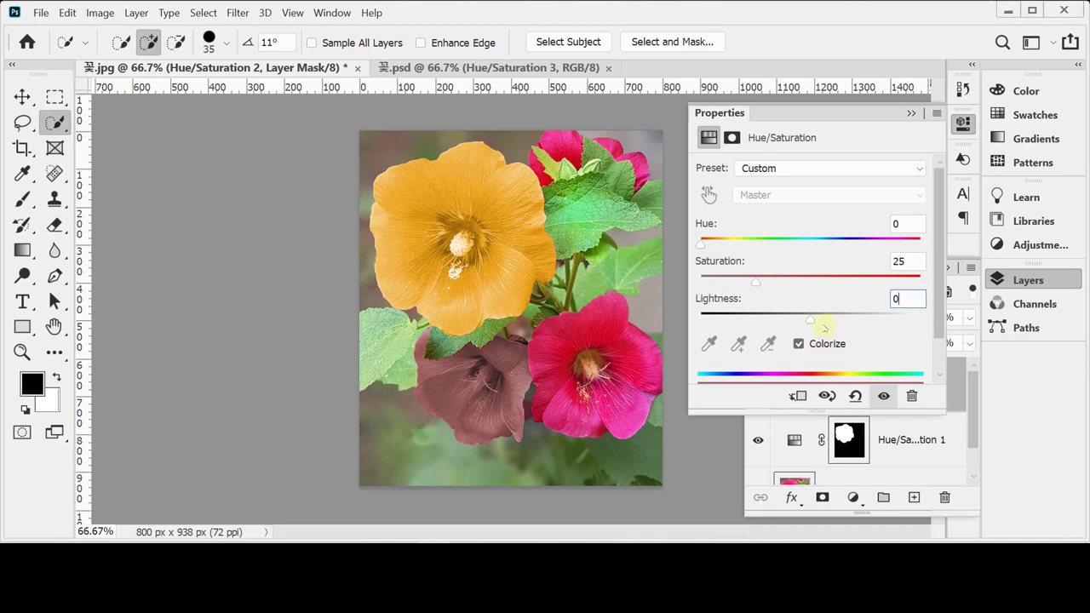
drag(791, 249, 736, 247)
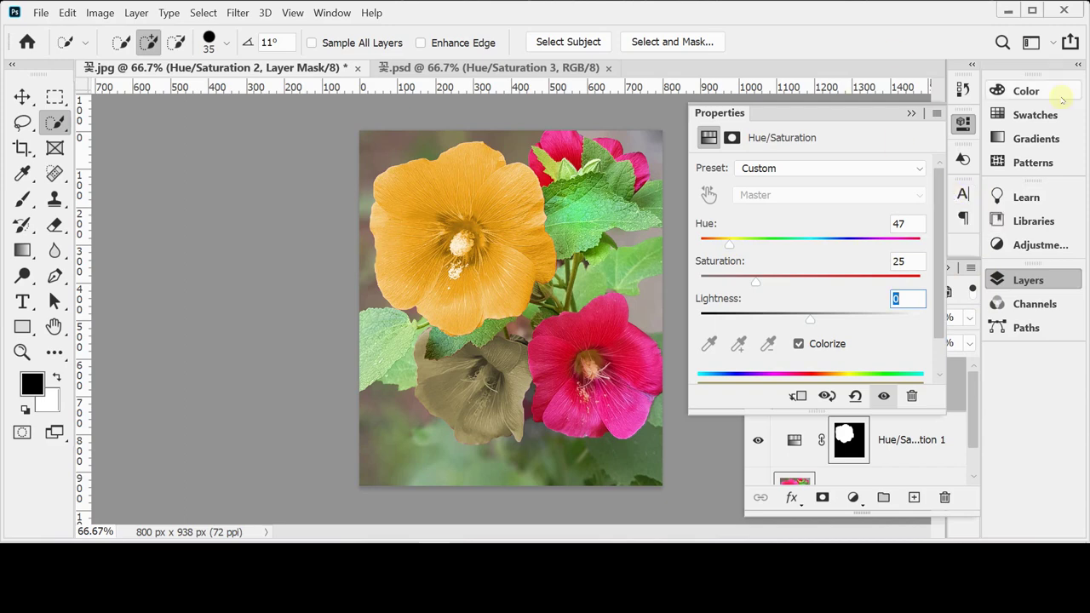
- Examine the lower-left flower's adjustment layer and Hue/Saturation values in the sample document 꽃.psd
click(481, 67)
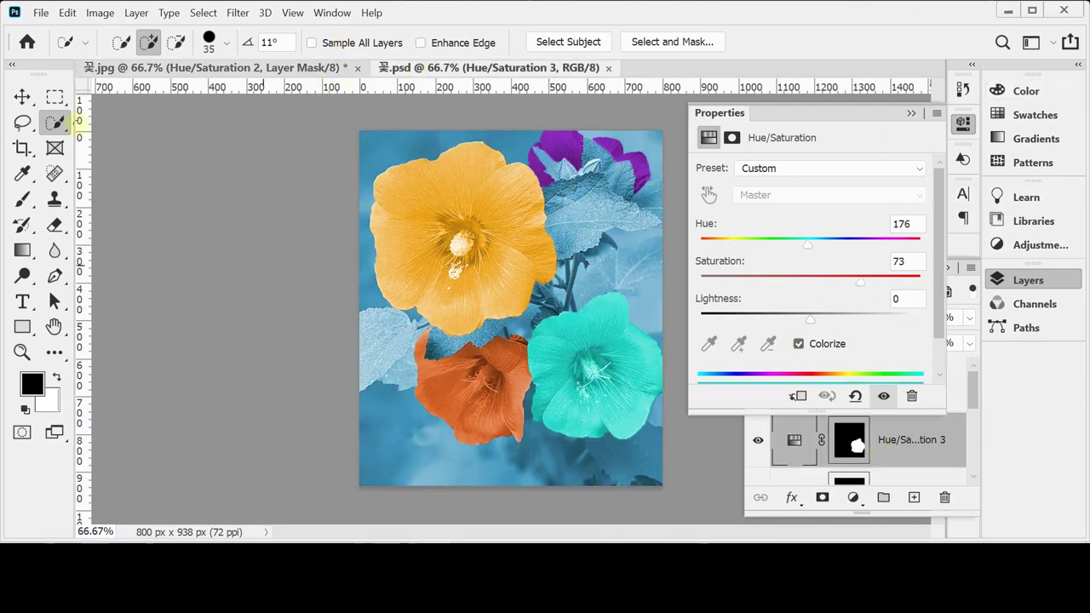
click(22, 97)
click(498, 401)
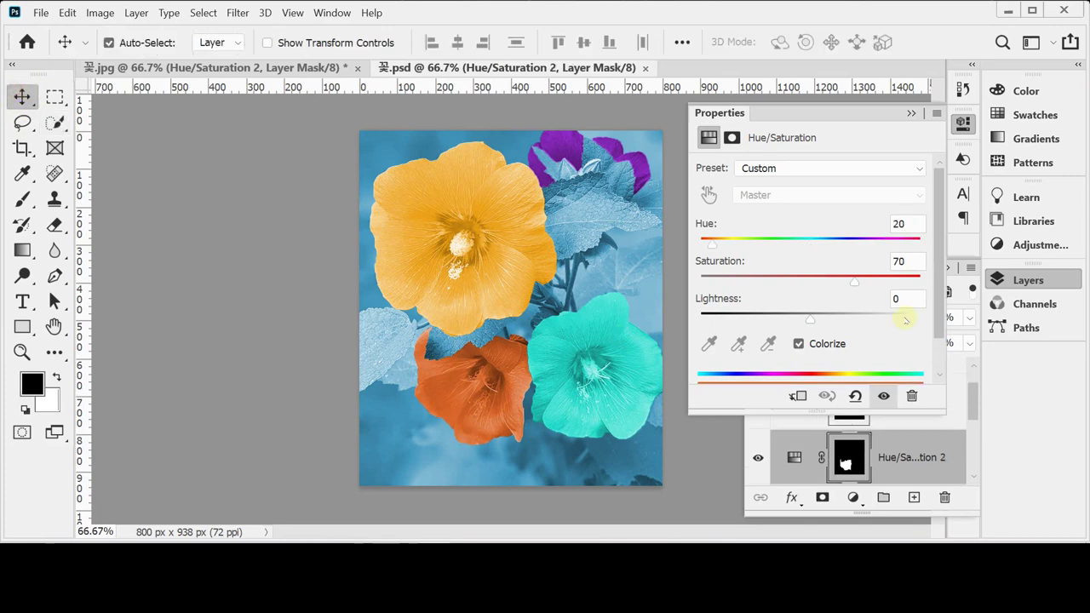
click(757, 458)
click(757, 458)
click(757, 459)
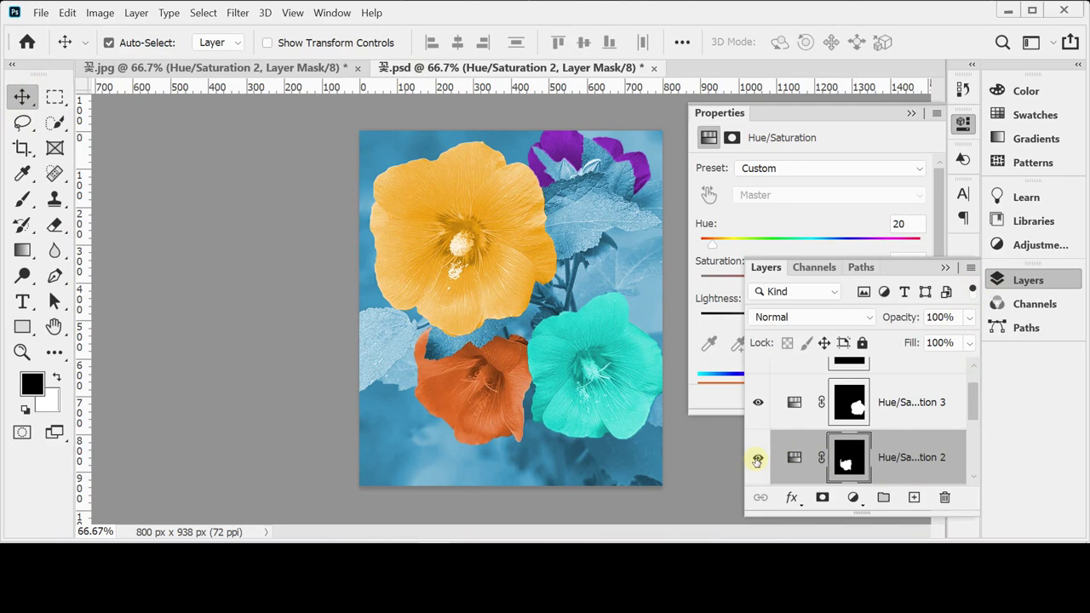
click(1026, 280)
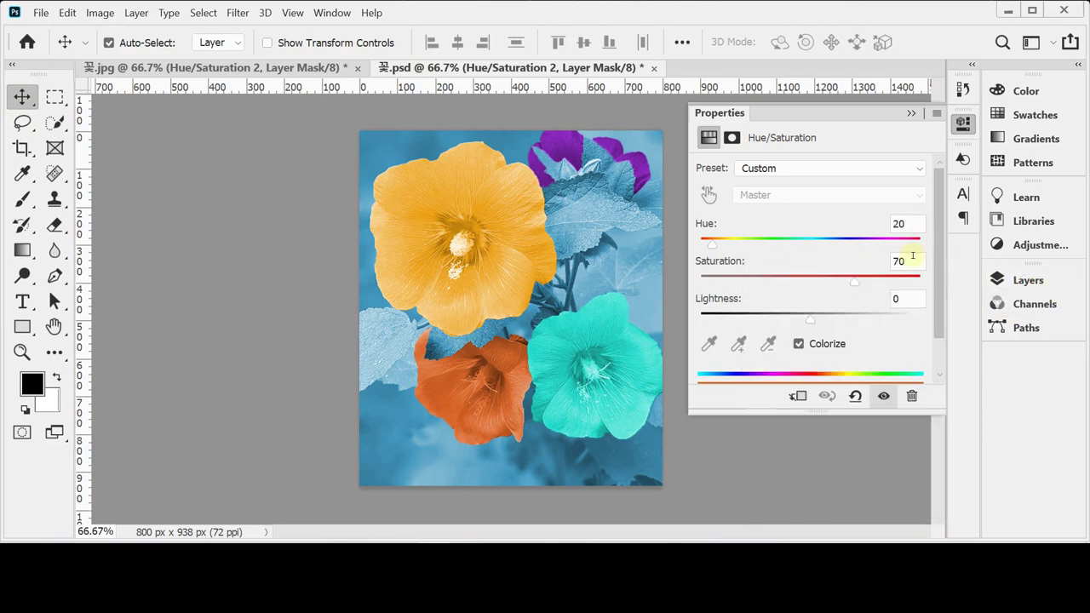
- Back in 꽃.jpg, set the lower-left flower's hue to 20 and saturation to 70
click(213, 67)
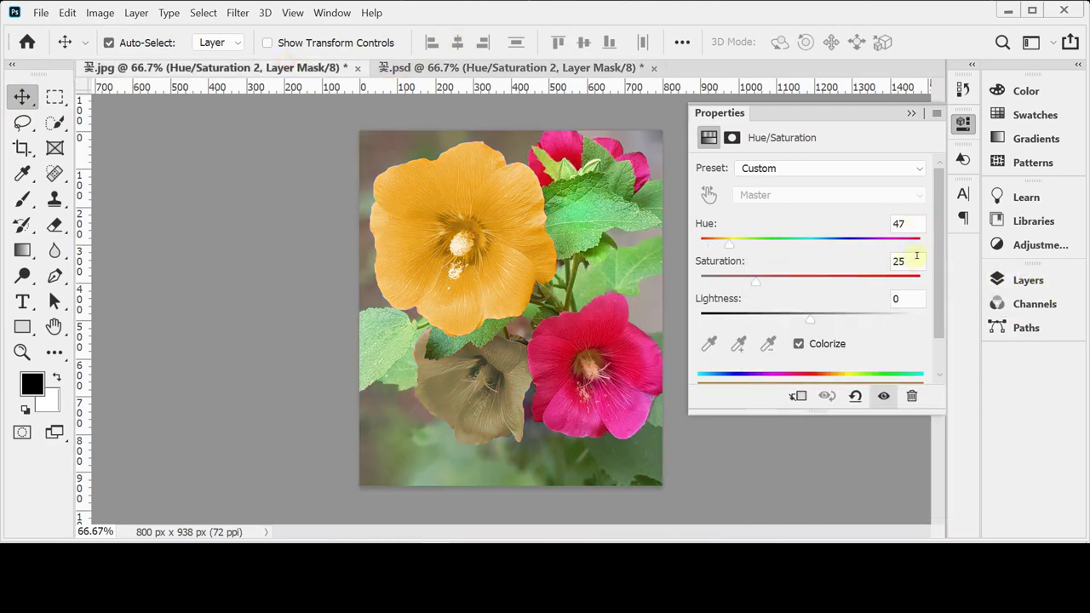
click(911, 223)
text(20)
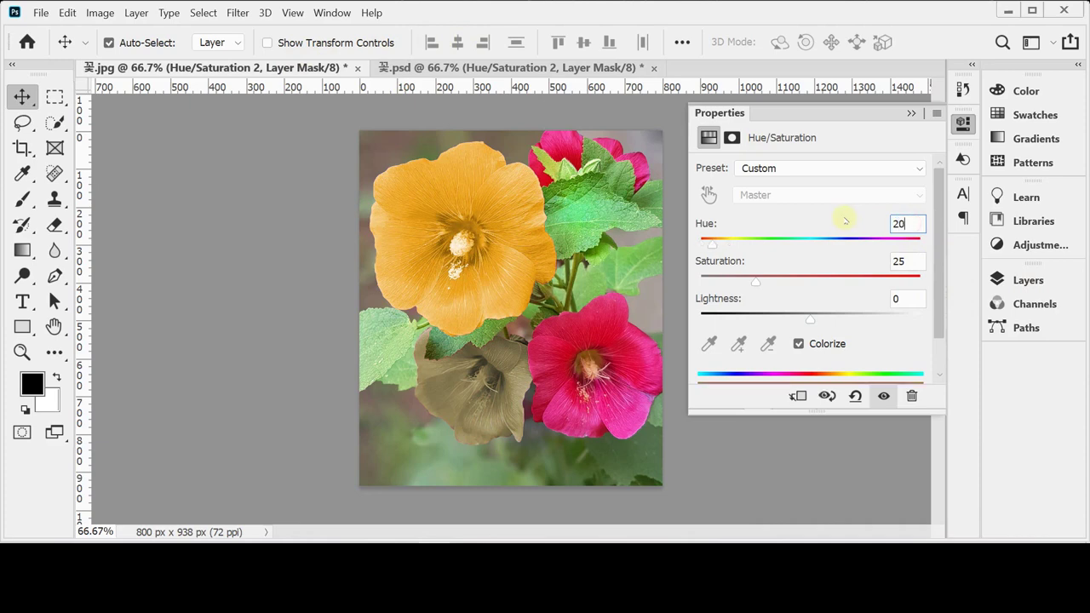
key(Tab)
text(70)
key(Tab)
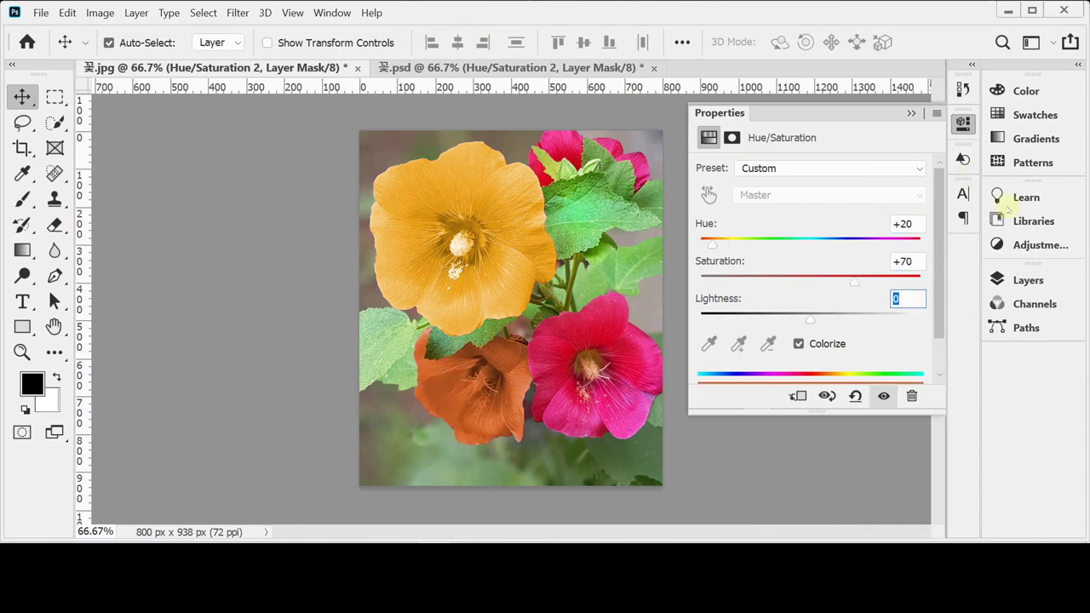
- Compare the image with the lower-left flower's adjustment layer hidden and shown
click(963, 121)
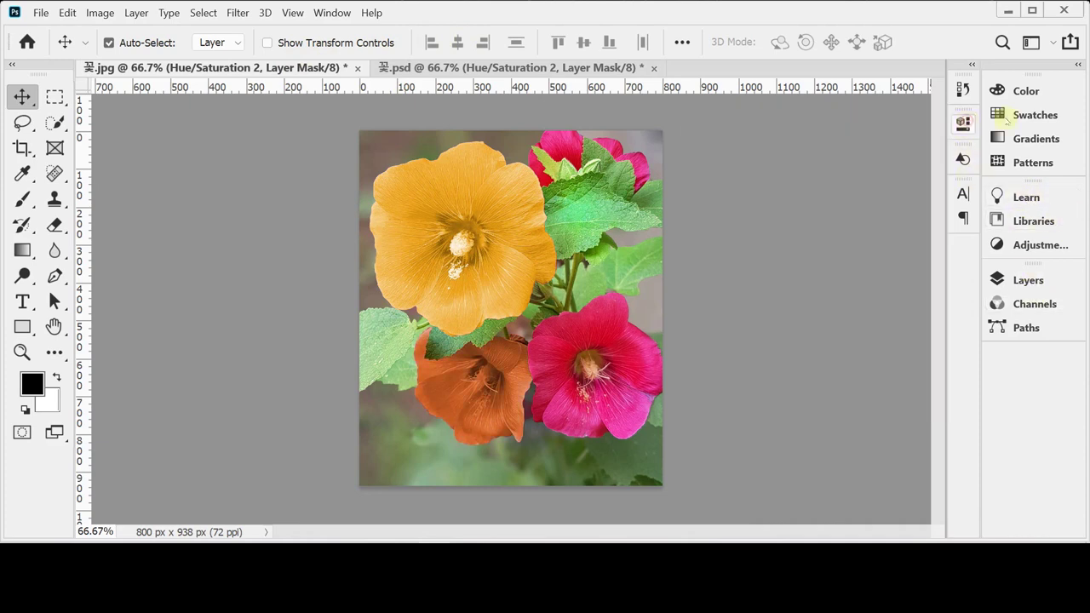
click(1043, 279)
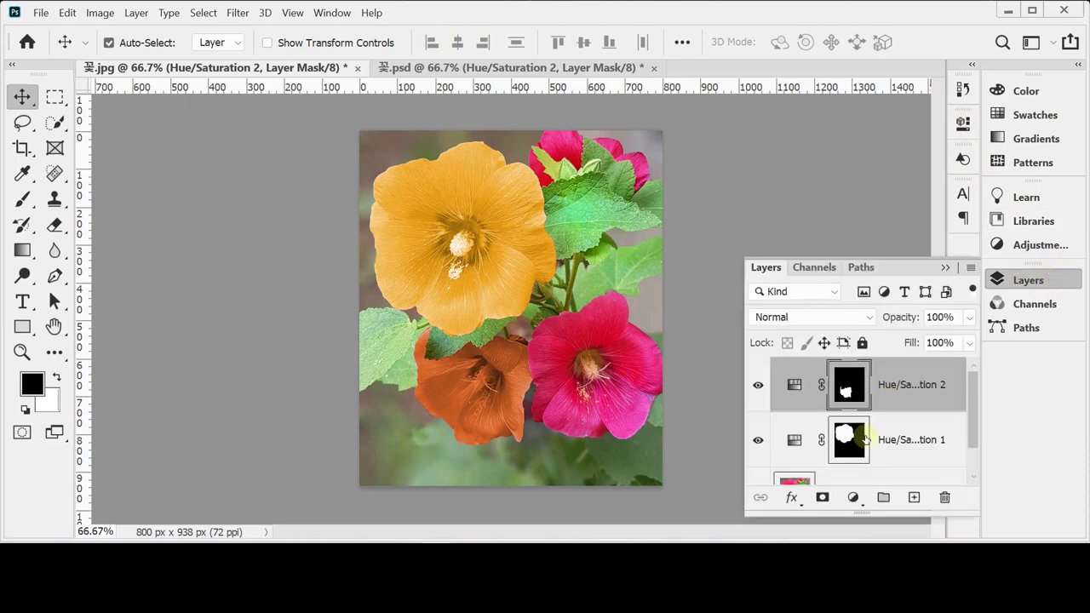
click(757, 391)
click(757, 391)
click(1020, 280)
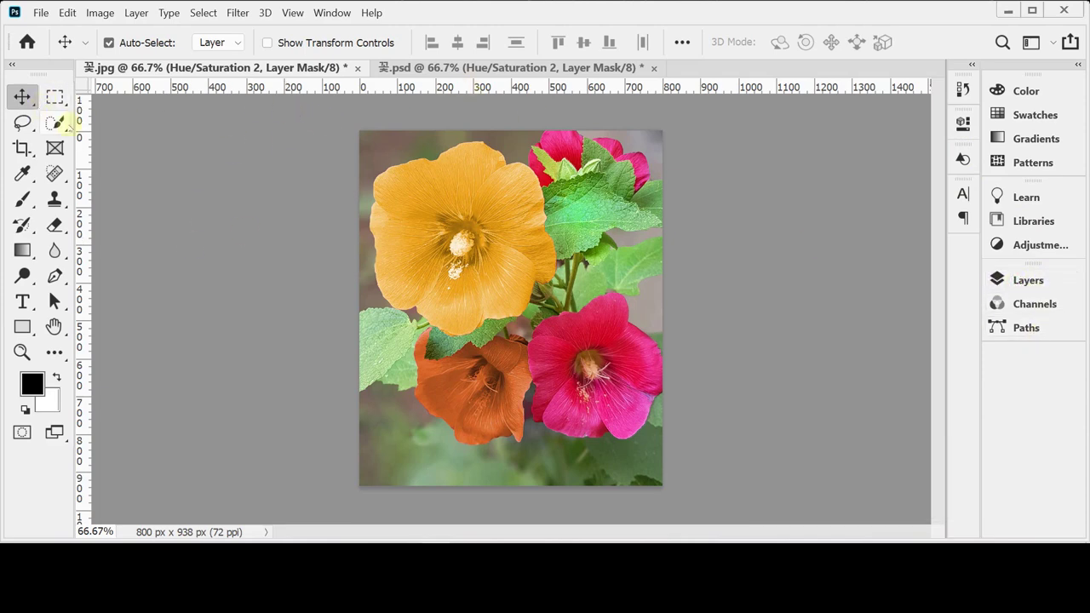
- Select the lower-right flower with the Object Selection Tool in Rectangle mode and inspect the selection edge up close
click(57, 123)
right_click(56, 124)
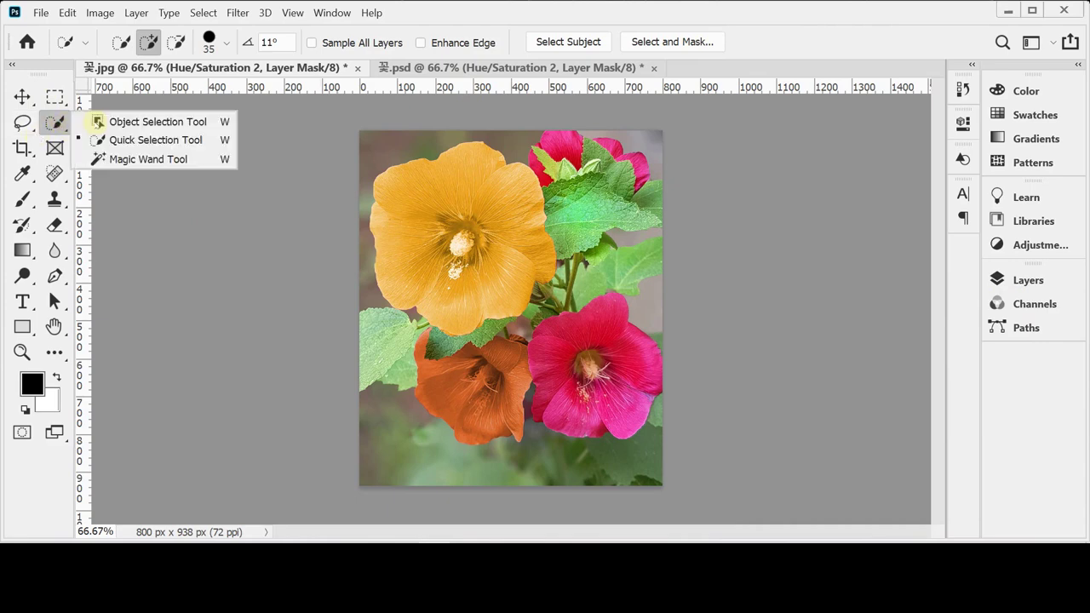
click(97, 122)
drag(511, 292, 677, 463)
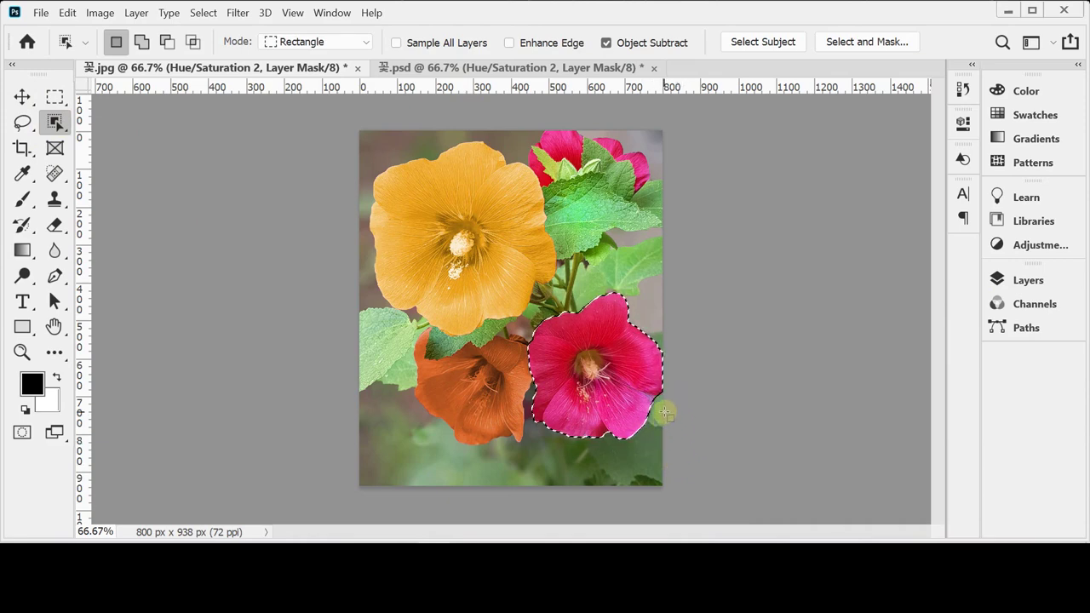
click(664, 414)
click(701, 440)
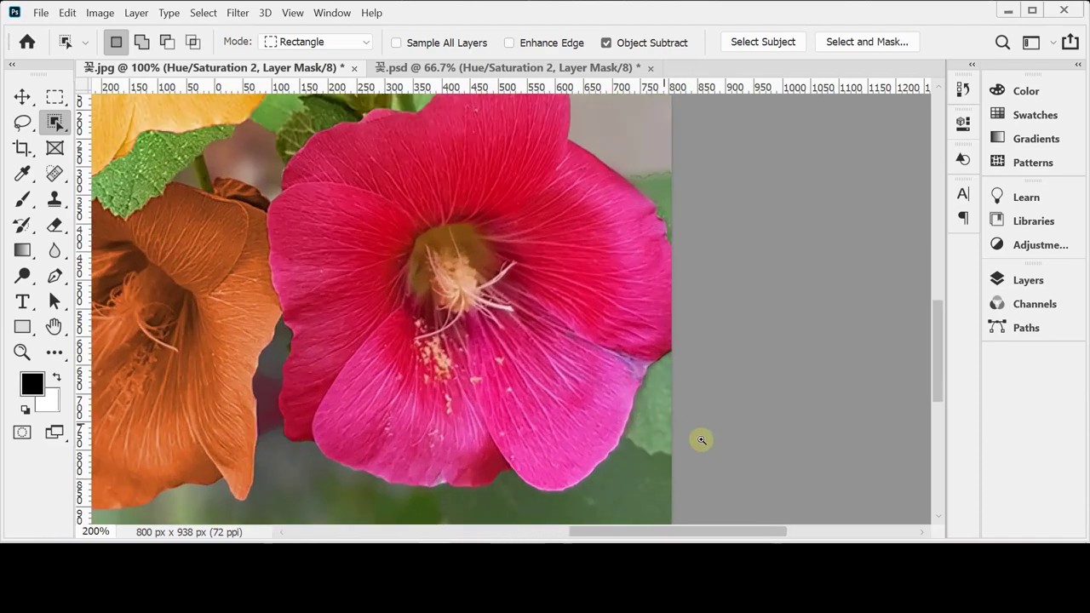
alt+click(647, 405)
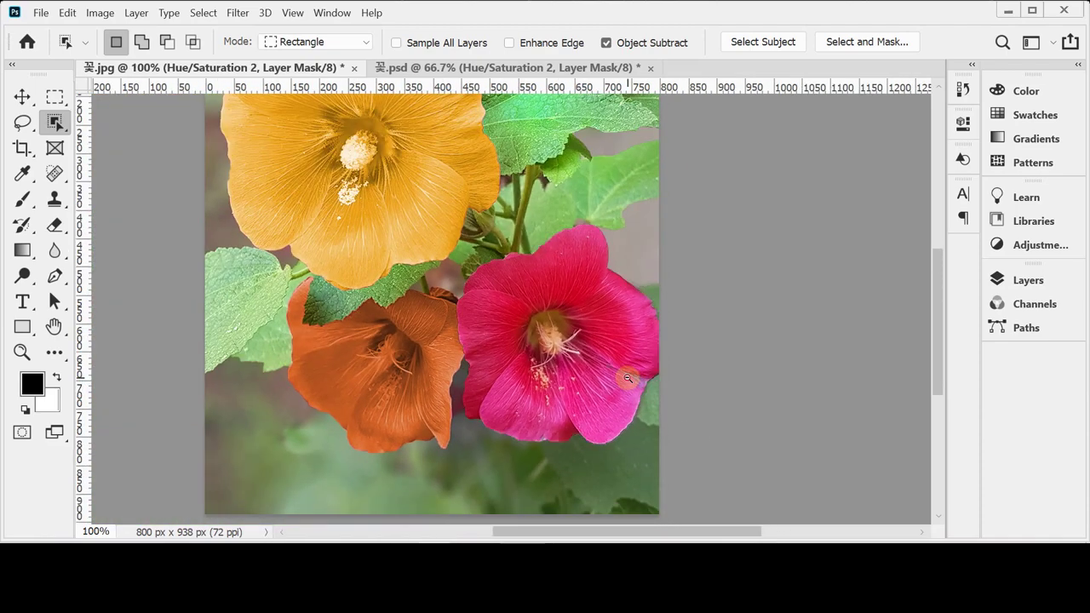
alt+click(627, 378)
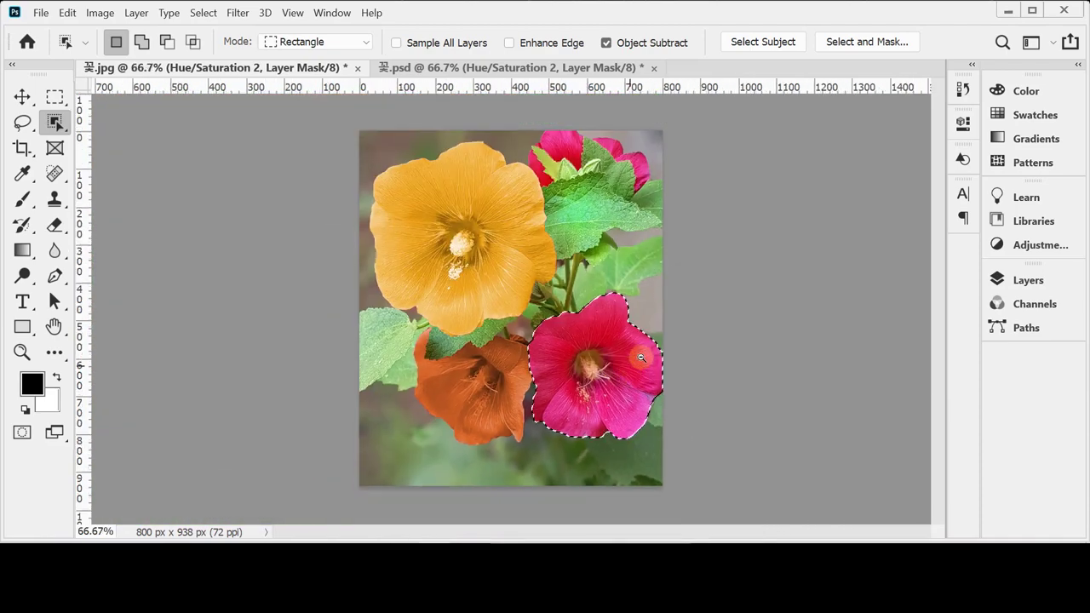
- Add a Hue/Saturation adjustment layer for the selected lower-right flower and turn on Colorize
click(1027, 281)
click(853, 498)
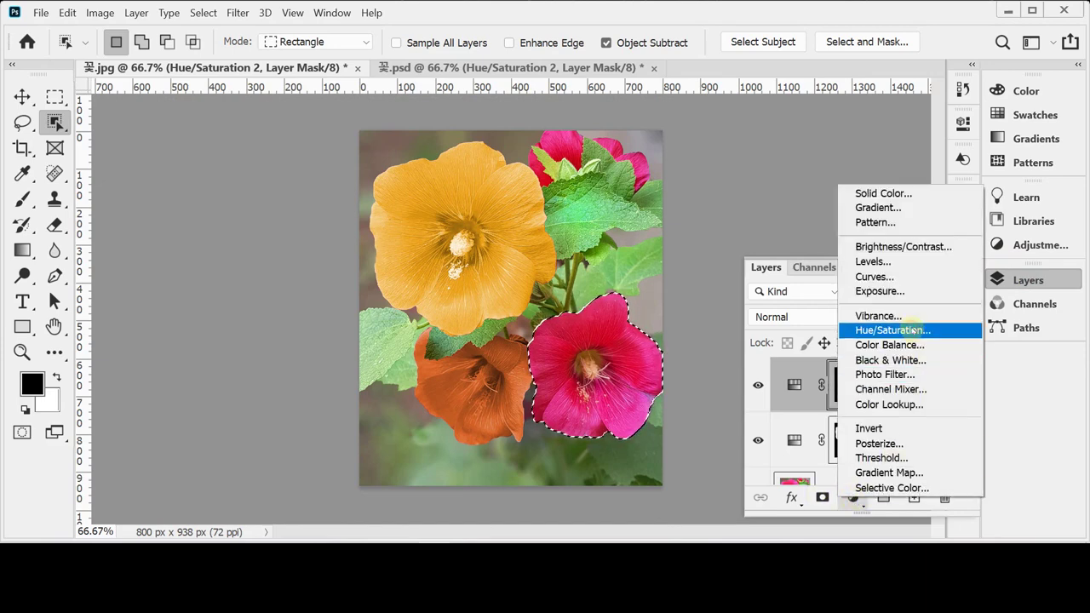
click(893, 330)
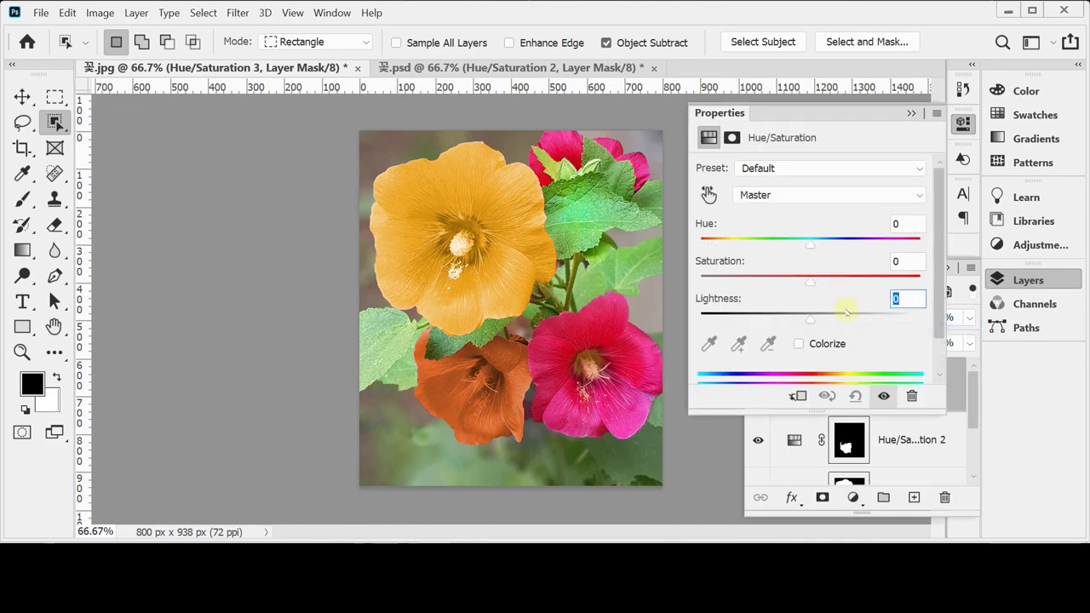
click(800, 344)
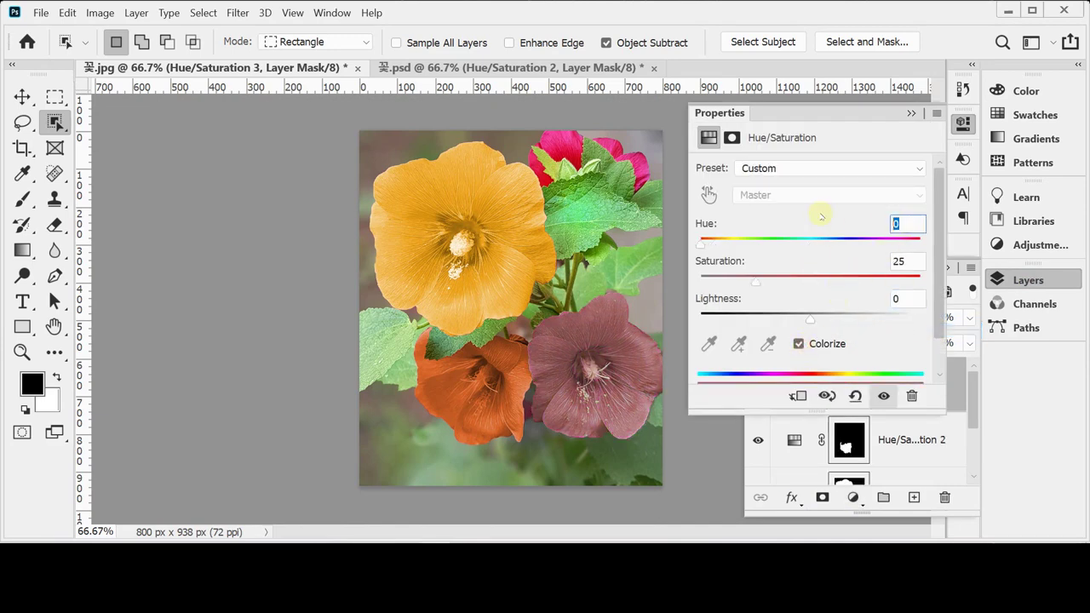
- Try hues of 204, 290 and 271 with a saturation of 54 on the lower-right flower
mouse_move(824, 243)
mouse_down()
mouse_move(838, 247)
mouse_move(827, 246)
mouse_up()
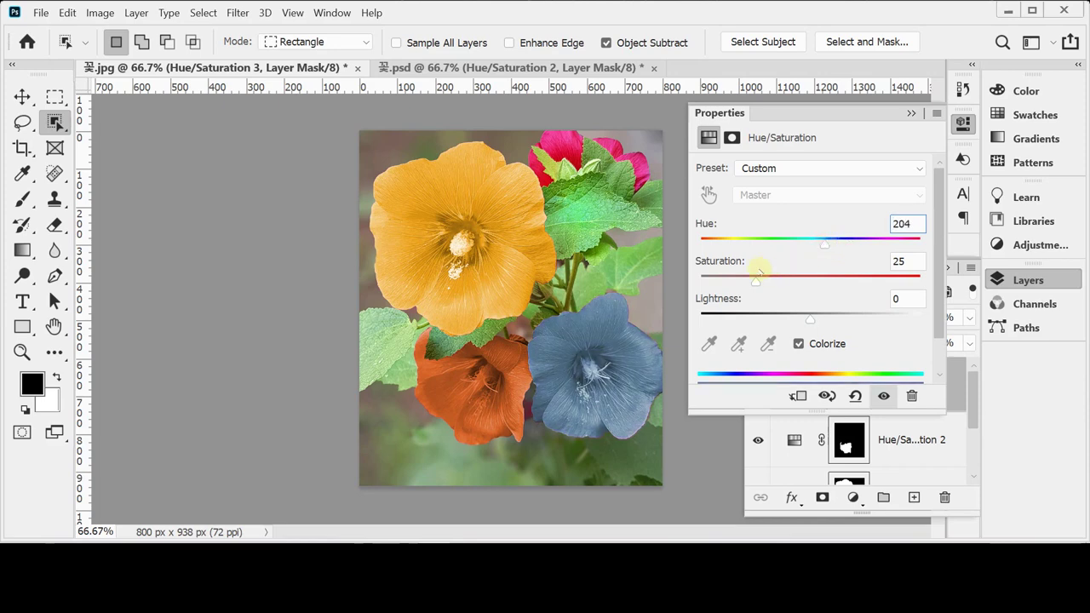
drag(762, 282, 818, 279)
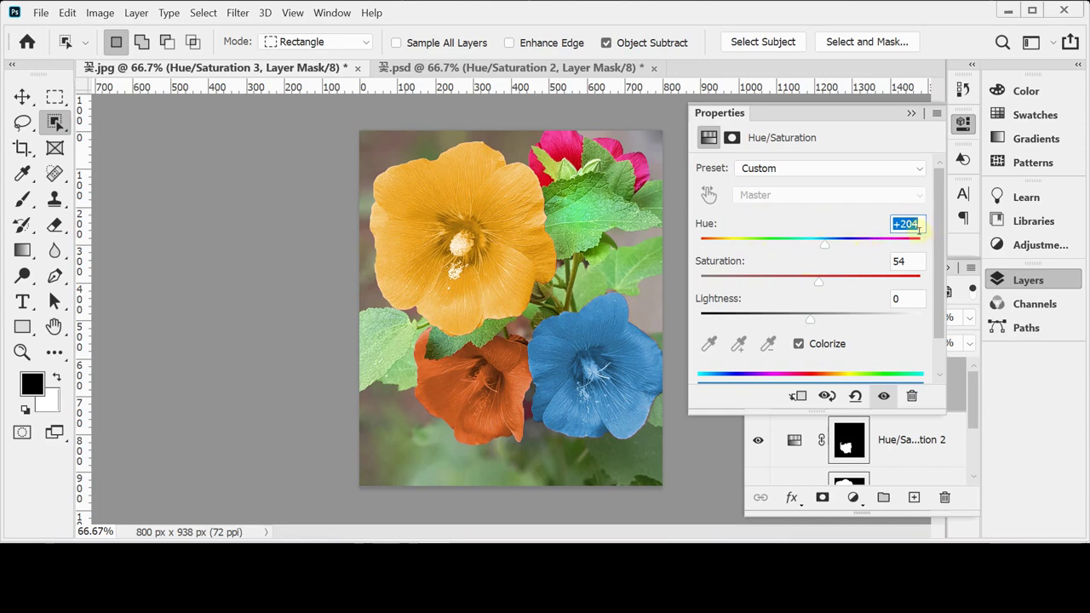
drag(824, 244, 878, 244)
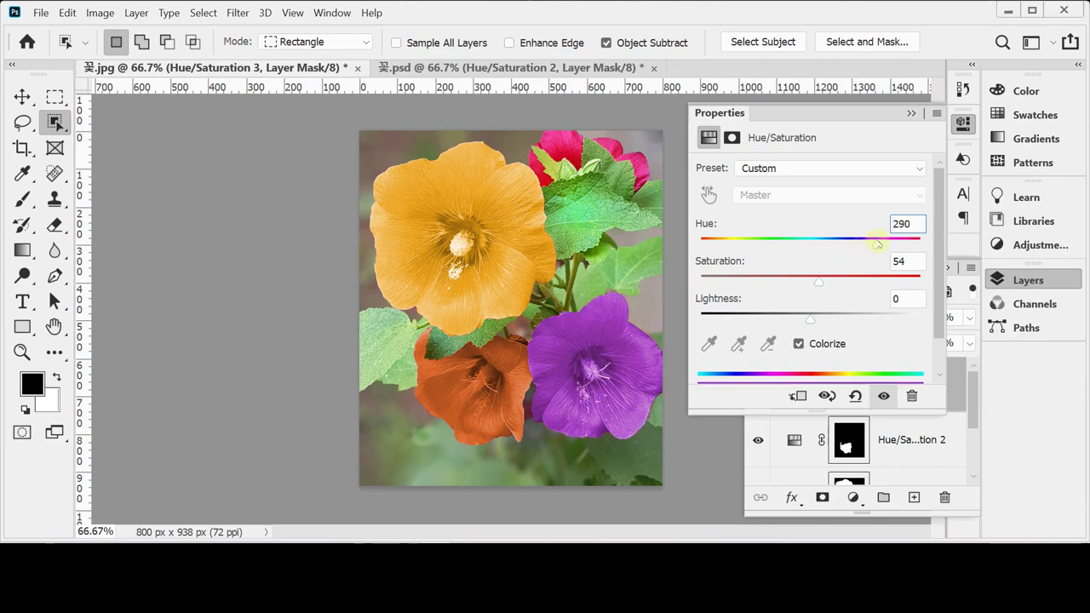
mouse_move(878, 244)
mouse_down()
mouse_move(890, 245)
mouse_move(865, 245)
mouse_move(876, 223)
mouse_up()
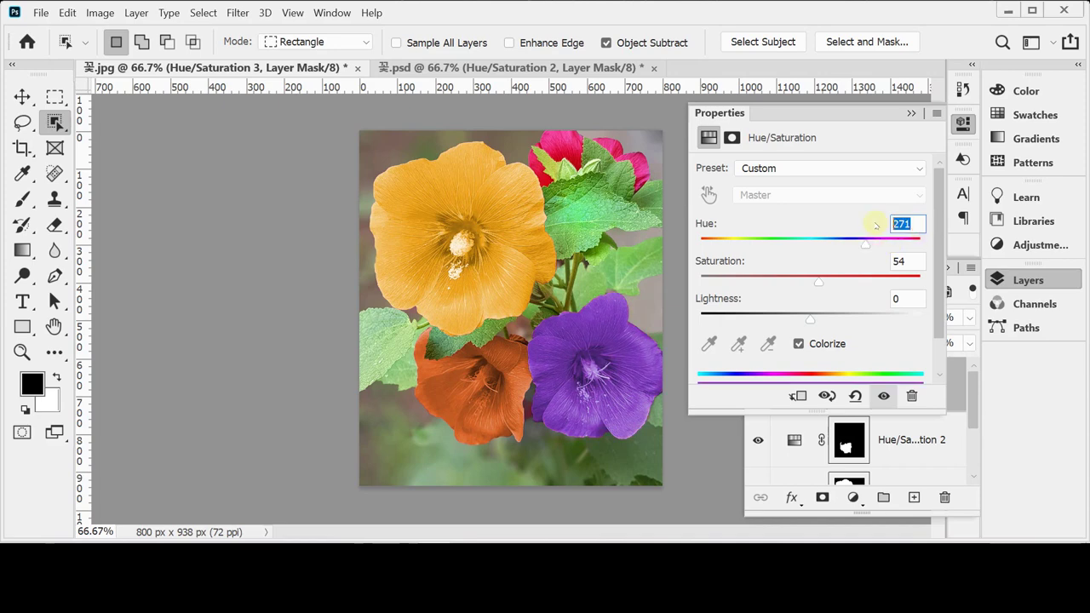
- Set the lower-right flower's hue to 176 and saturation to 73
text(176)
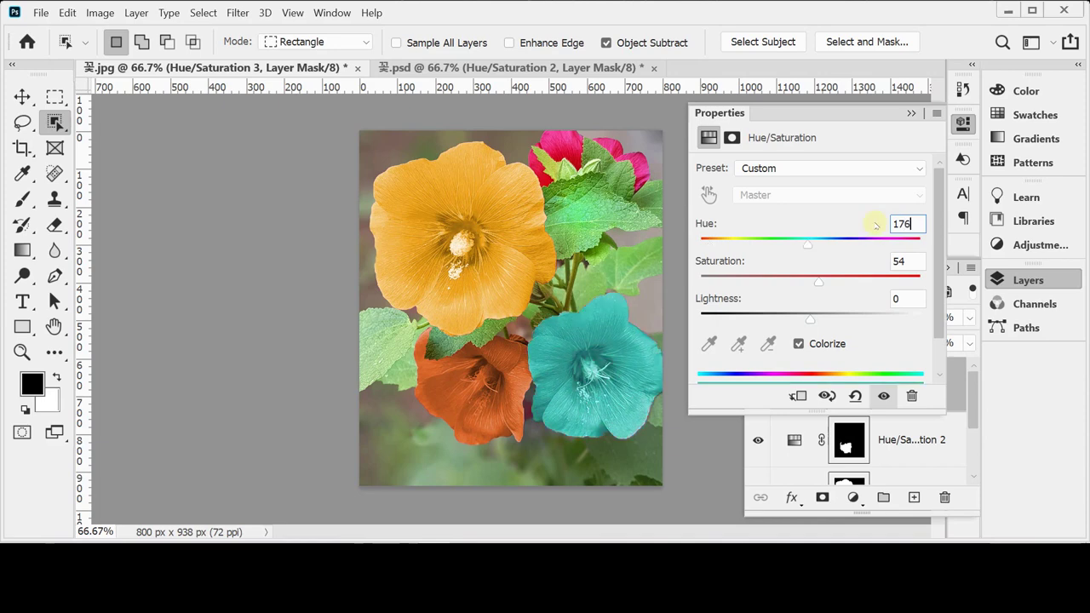
key(Tab)
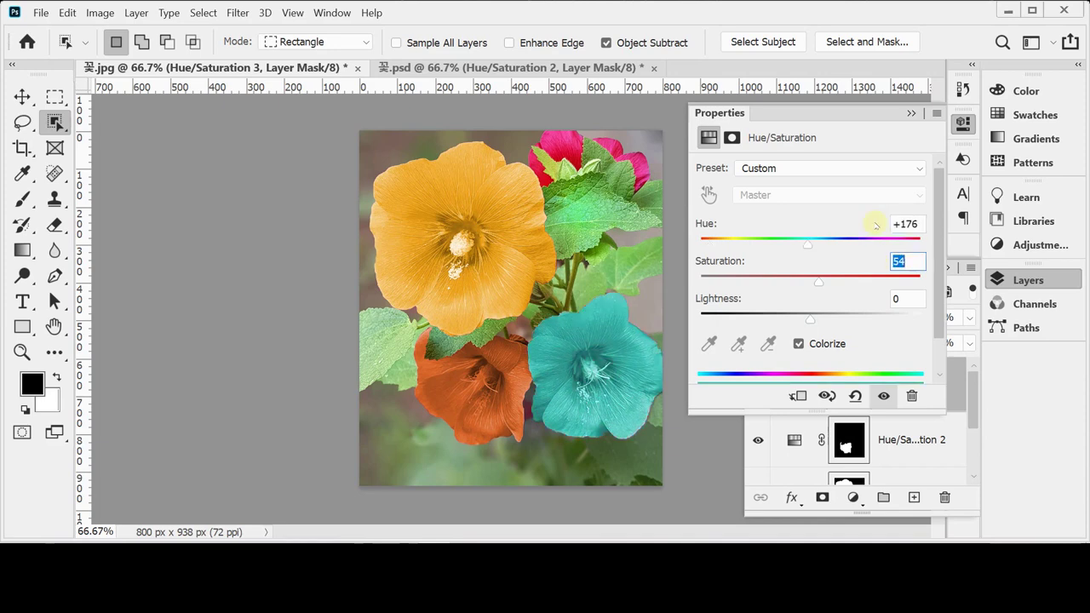
text(73)
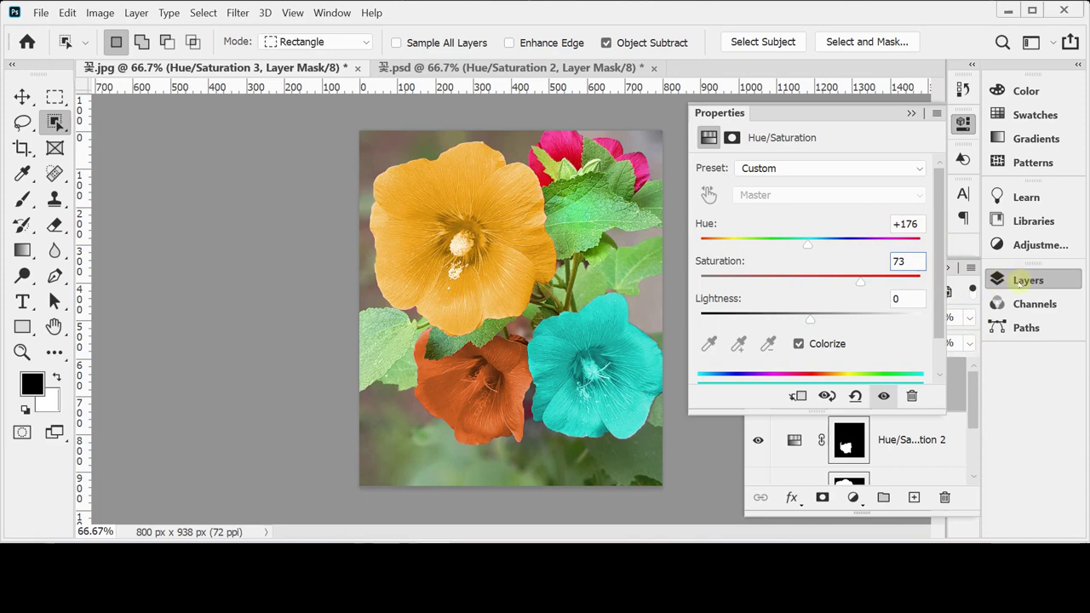
click(1018, 281)
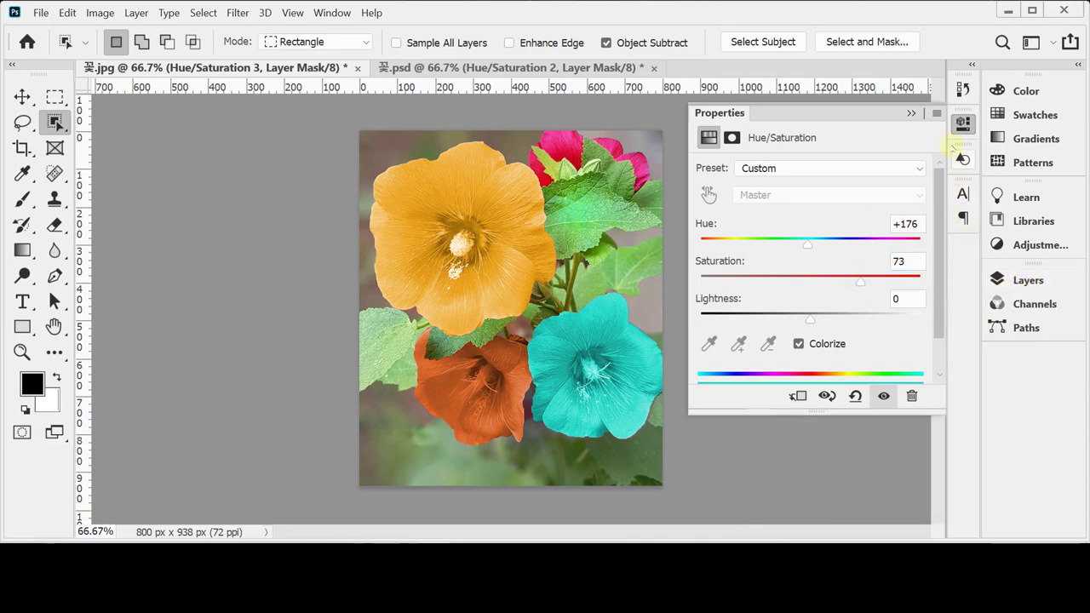
click(963, 122)
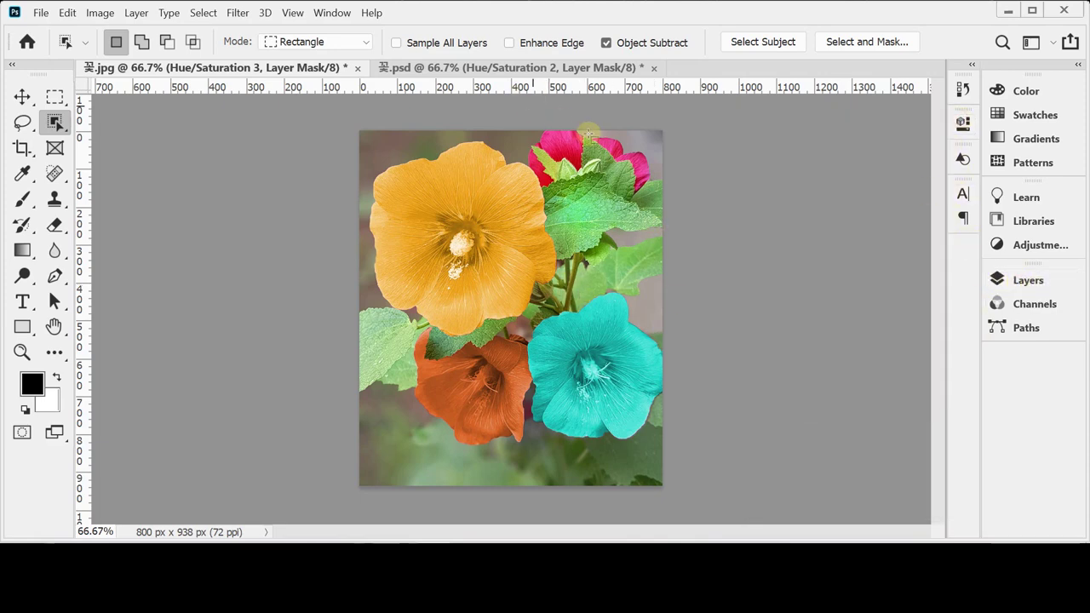
- Select the large upper petal and the small petal behind the leaf on the upper-right flower, using the Quick Selection Tool at 35 px
scroll(613, 128, up, 1)
scroll(601, 177, up, 2)
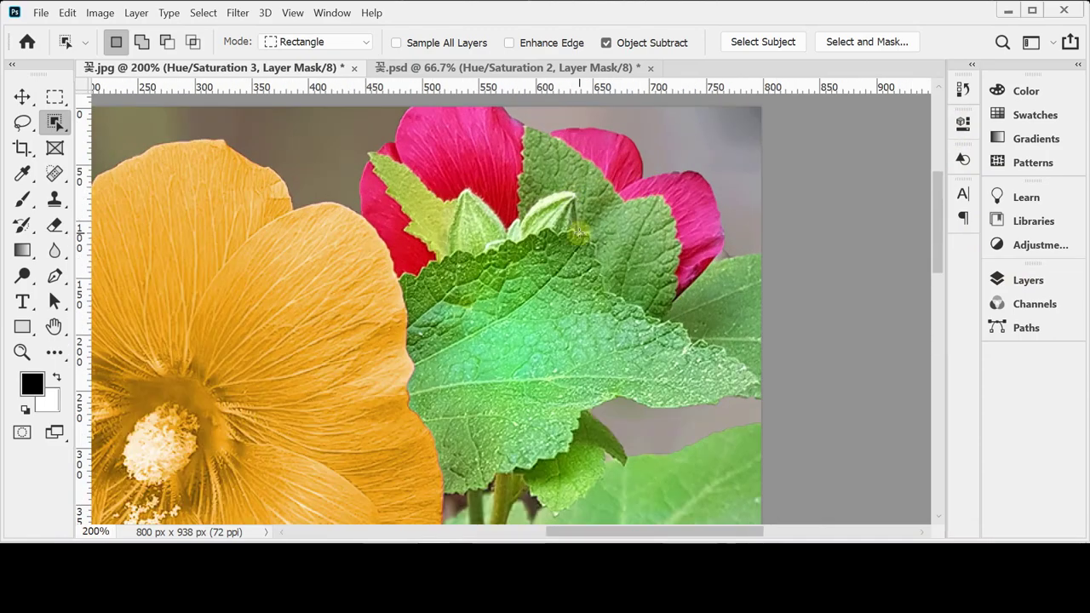
right_click(54, 123)
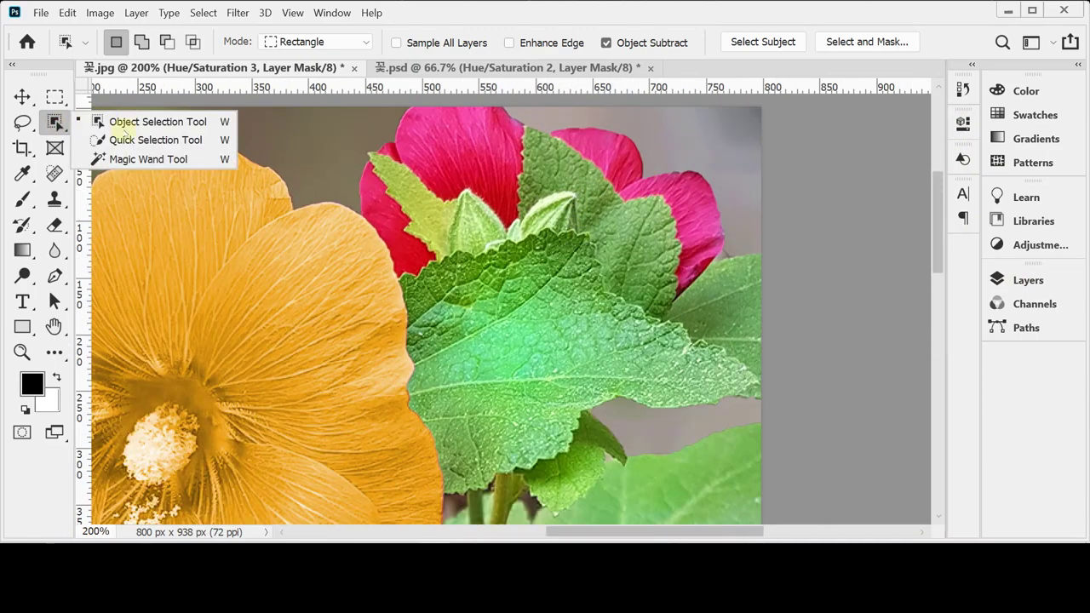
click(119, 141)
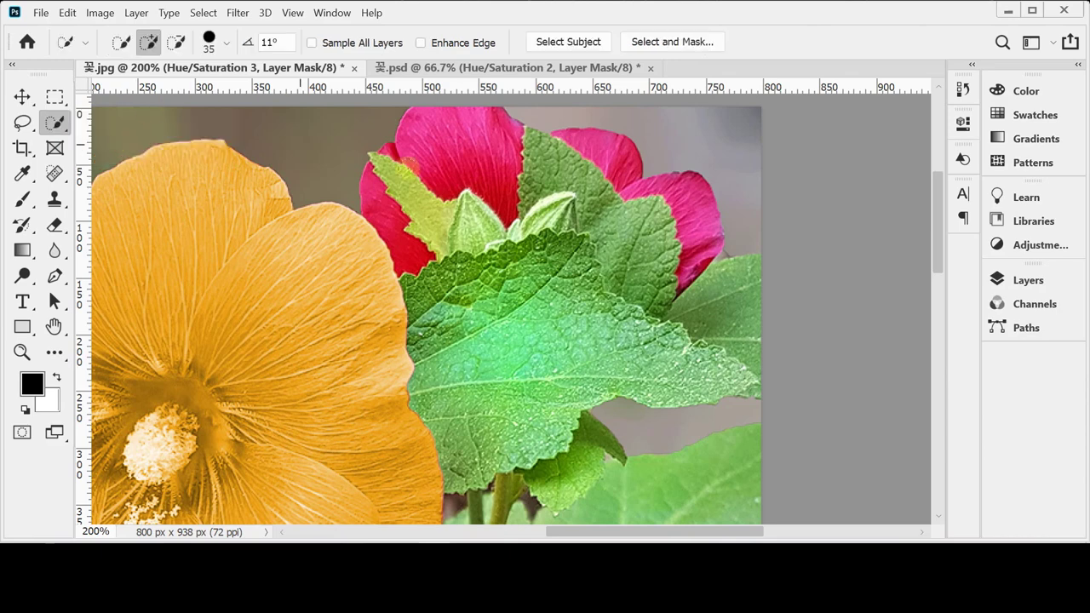
click(465, 139)
mouse_move(464, 139)
mouse_down()
mouse_move(434, 156)
mouse_move(413, 151)
mouse_move(432, 149)
mouse_up()
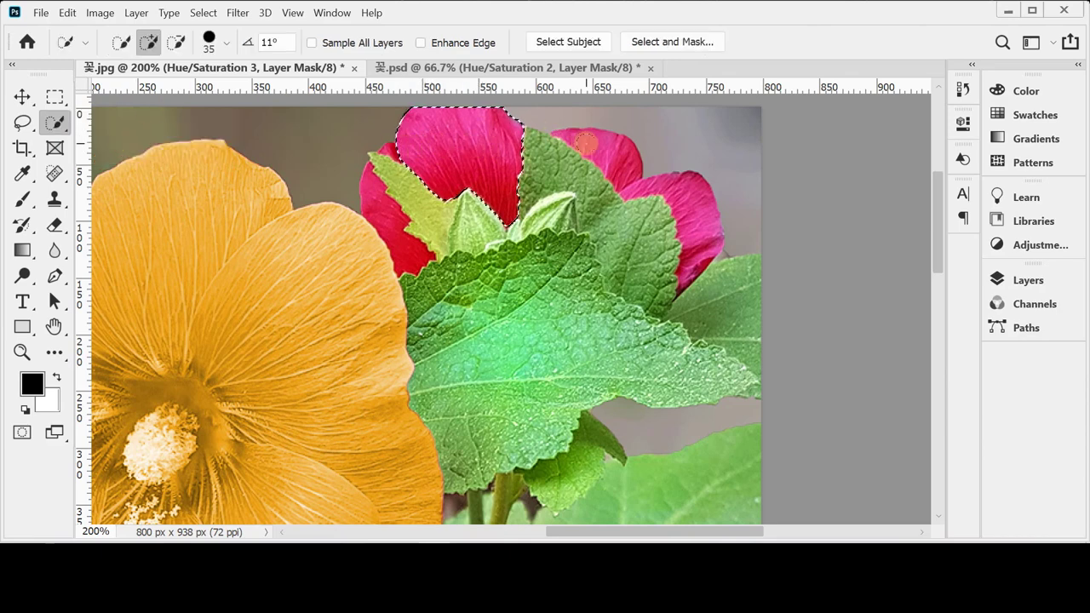
click(621, 162)
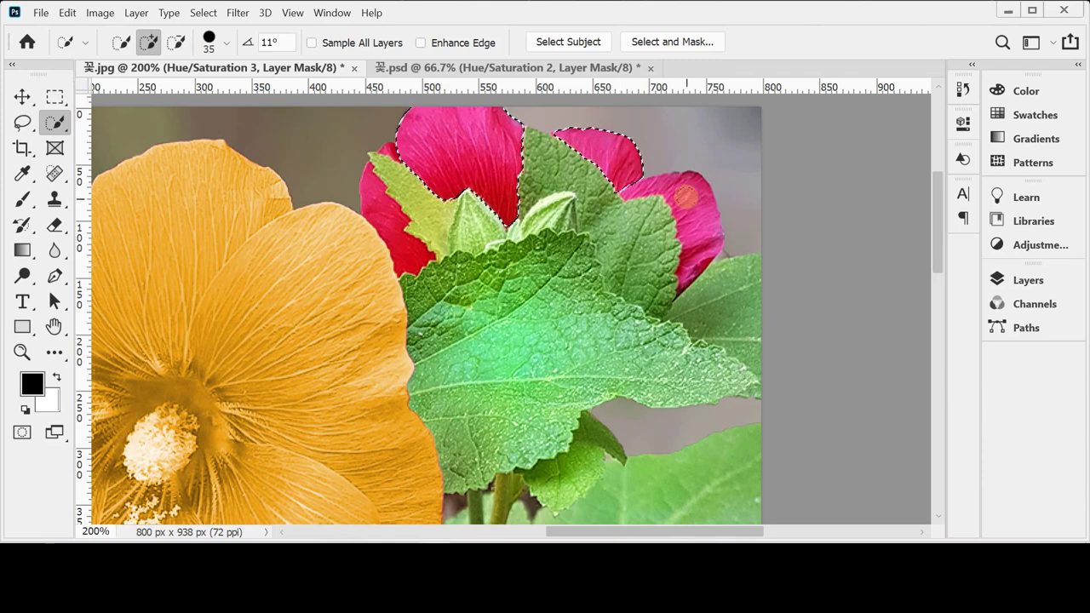
- Add the upper-right flower's remaining outer petals to the selection, undoing the stroke that spills over and reducing the brush to 15 and 10 px
drag(693, 195, 698, 204)
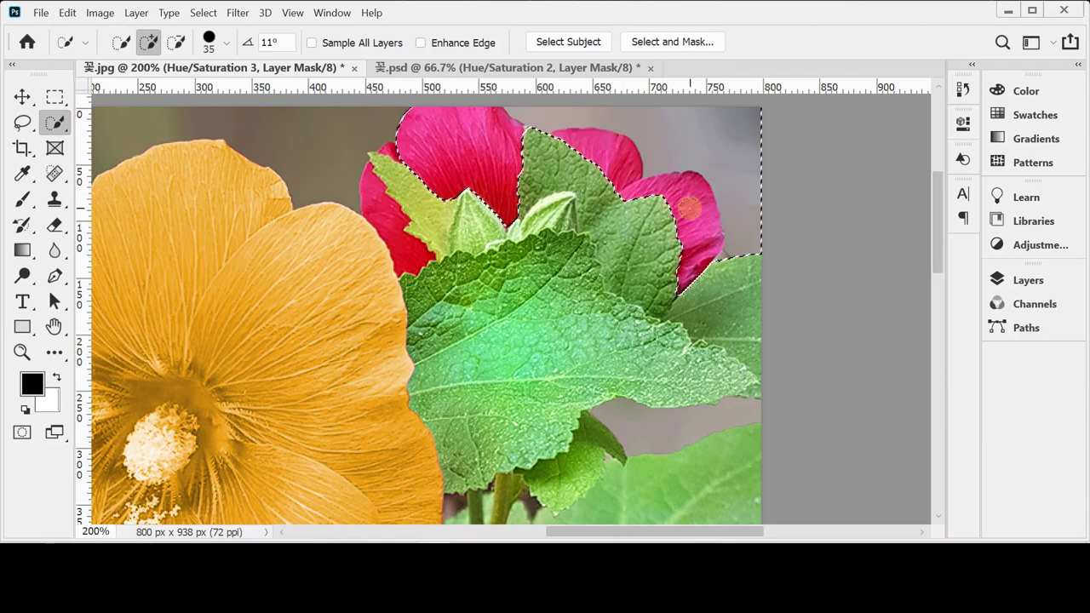
key(ctrl+z)
key(bracketleft)
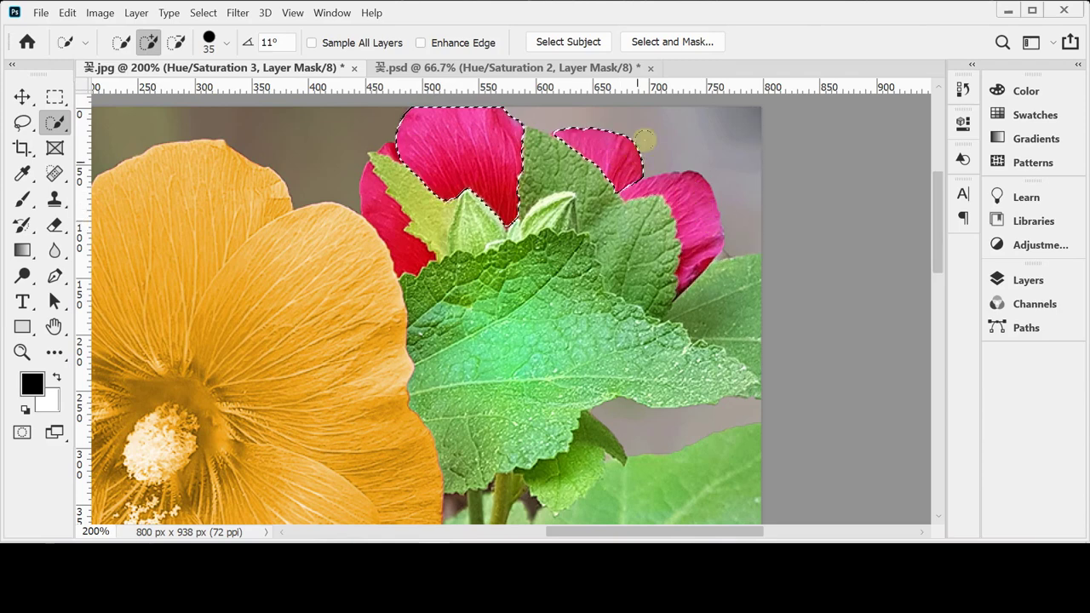
key(bracketleft)
key(bracketleft)
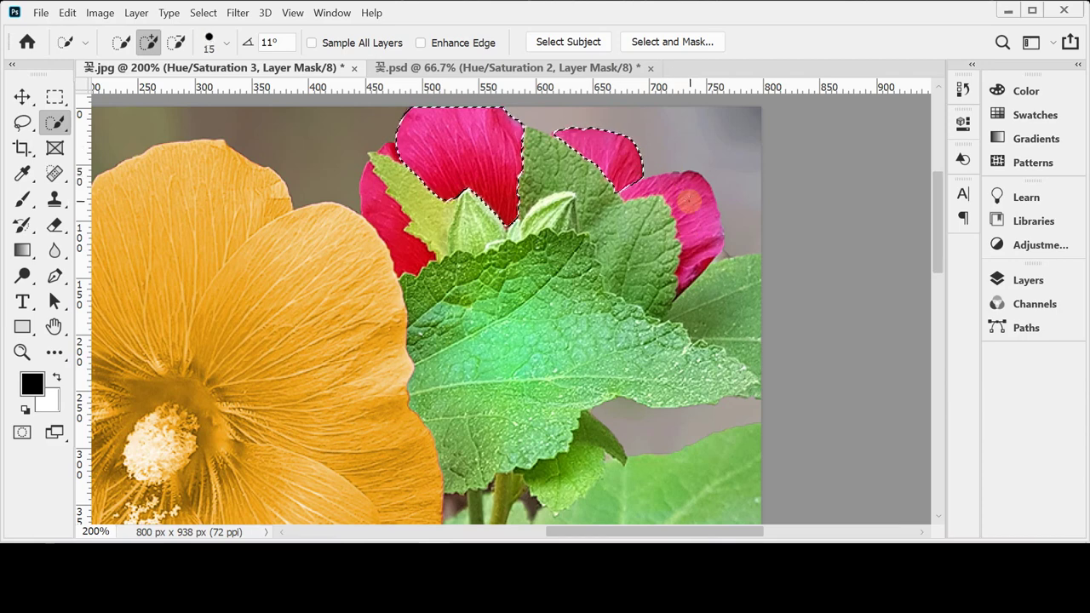
click(691, 201)
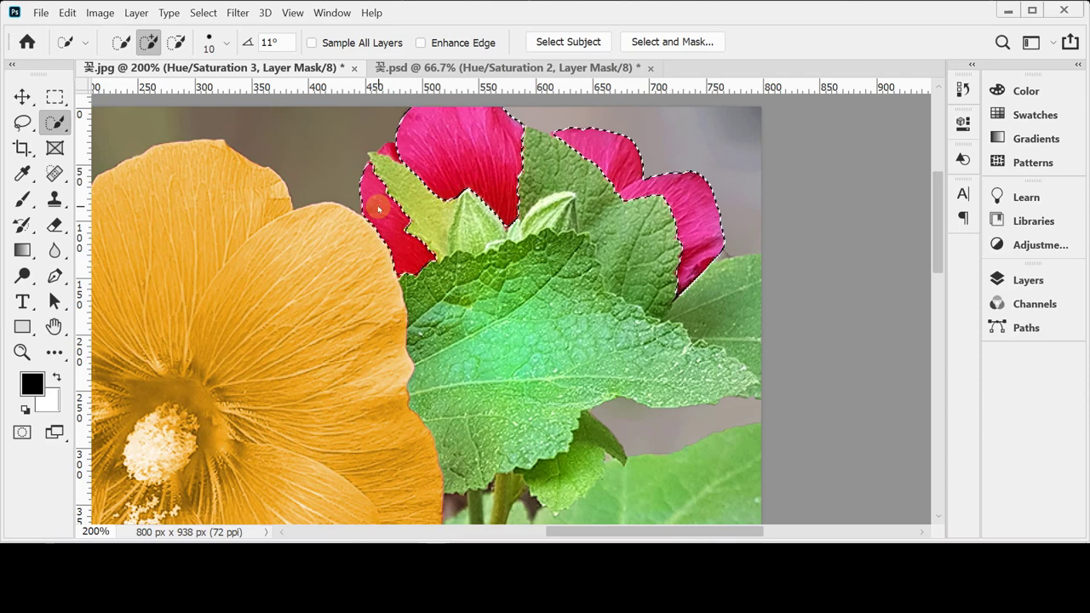
drag(379, 205, 389, 151)
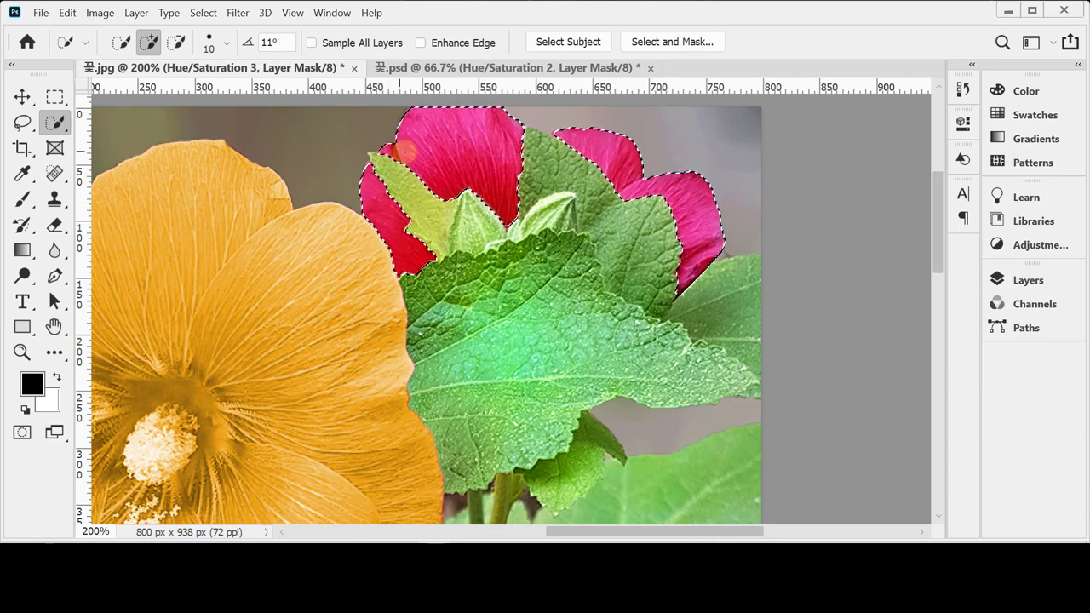
click(388, 150)
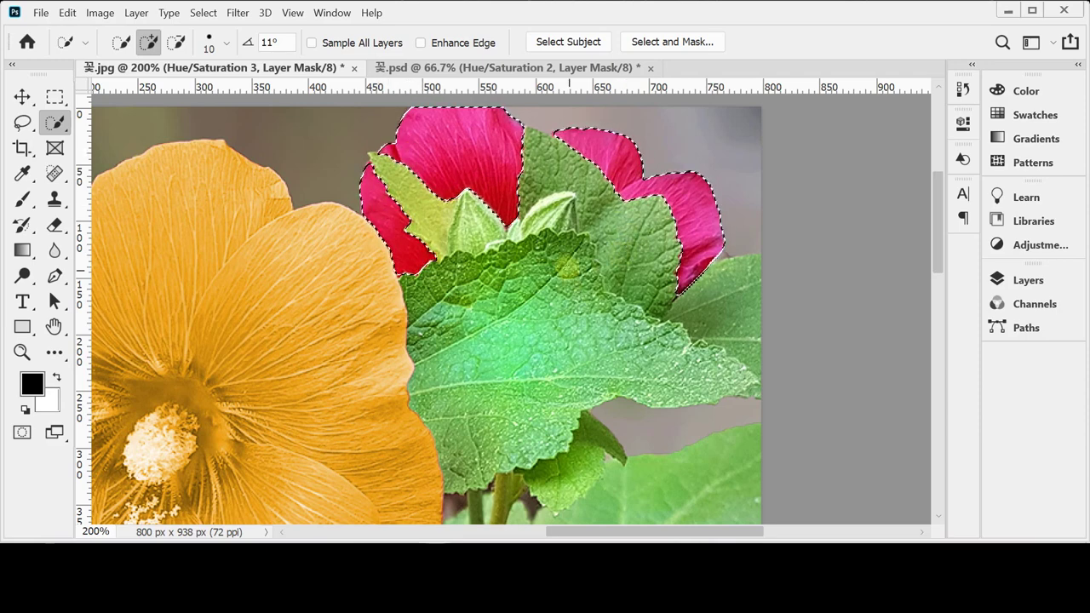
- Add a Hue/Saturation adjustment layer for the selected upper-right flower
key(ctrl+minus)
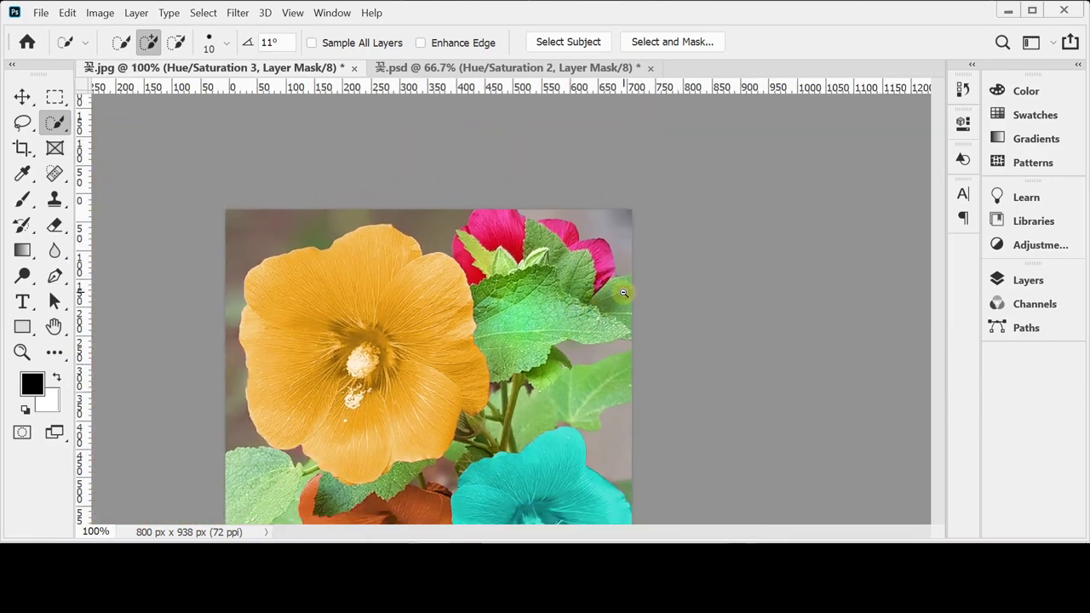
key(ctrl+minus)
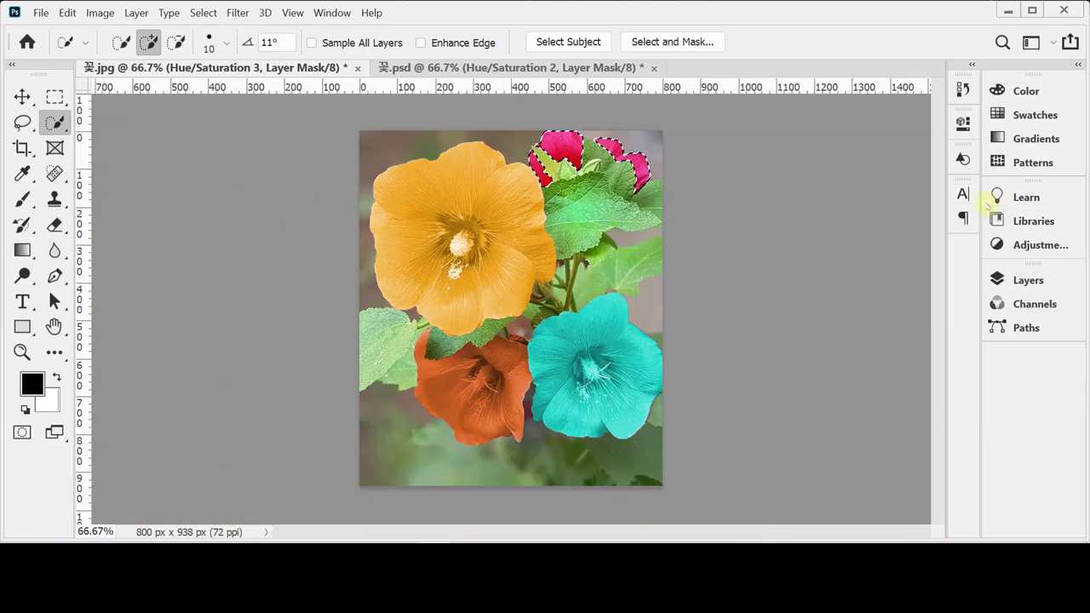
click(1005, 280)
click(851, 500)
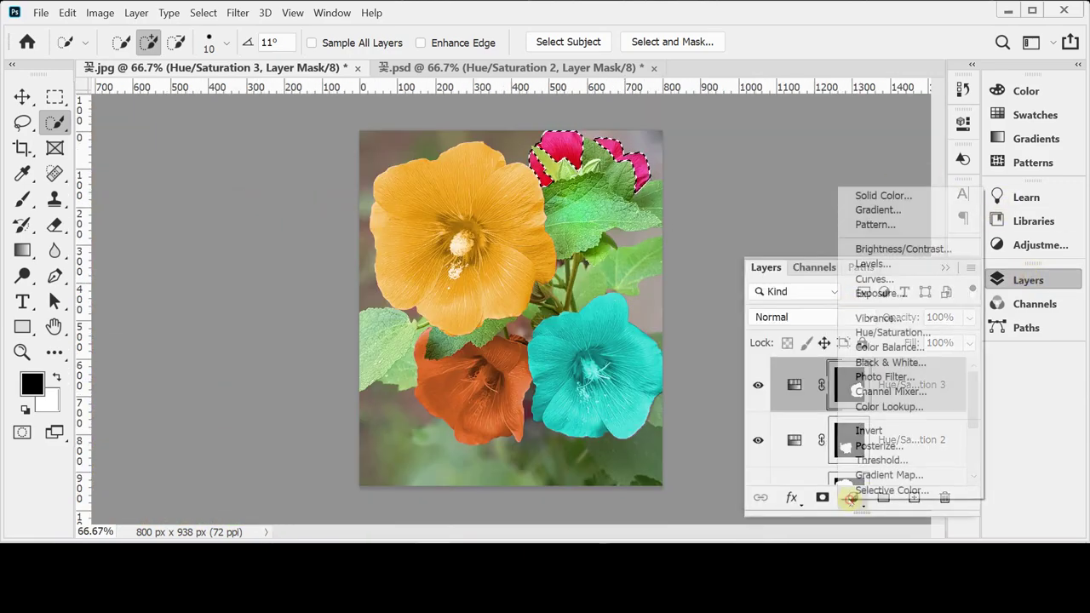
click(923, 333)
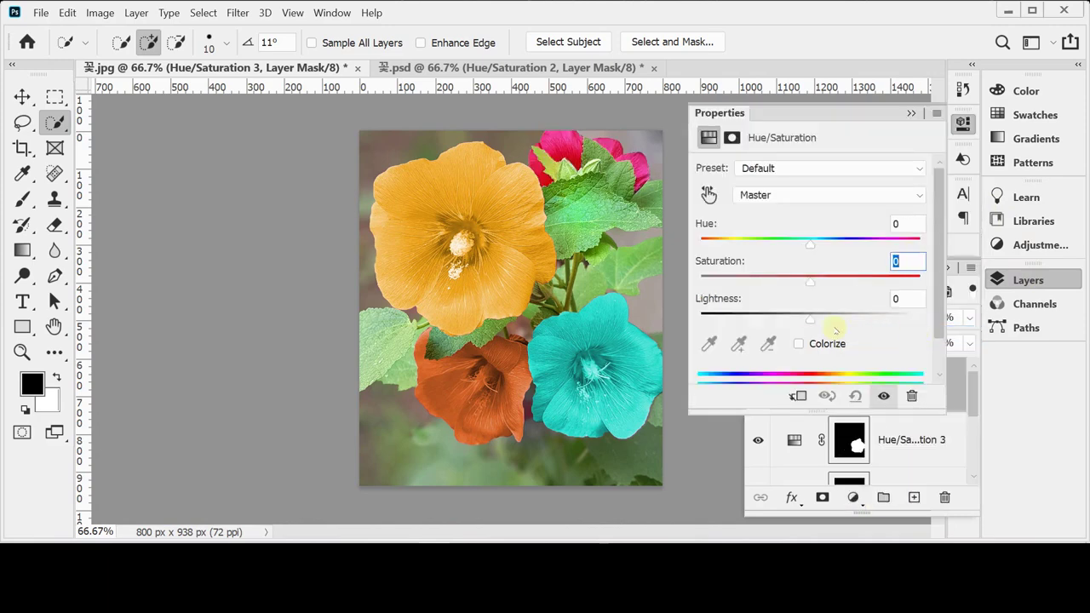
- Colorize the upper-right flower with hue 280, saturation 65 and lightness -30
click(826, 345)
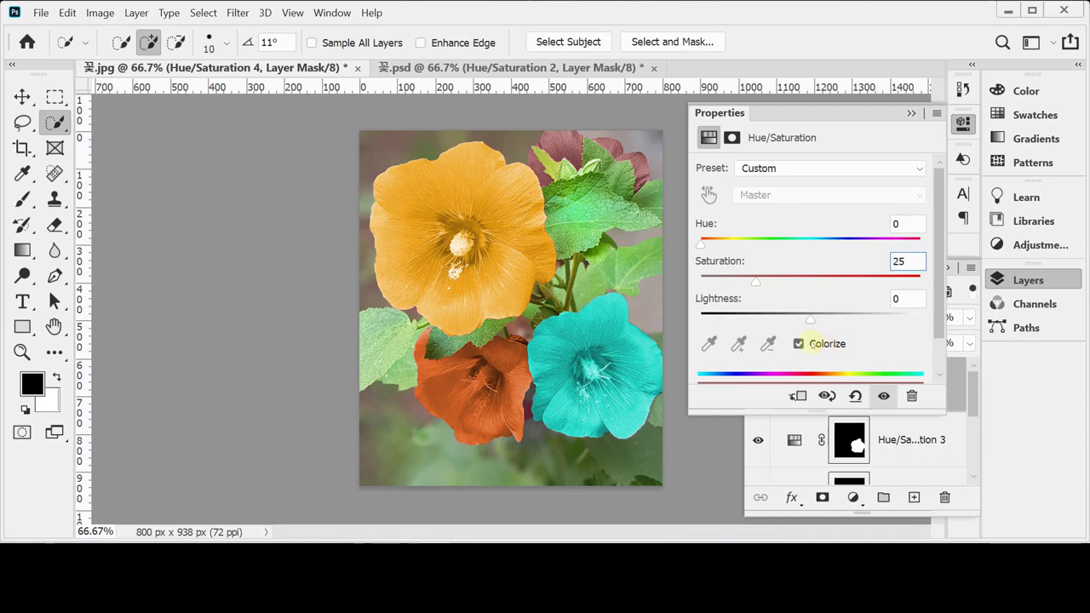
click(882, 247)
drag(882, 247, 879, 247)
click(918, 224)
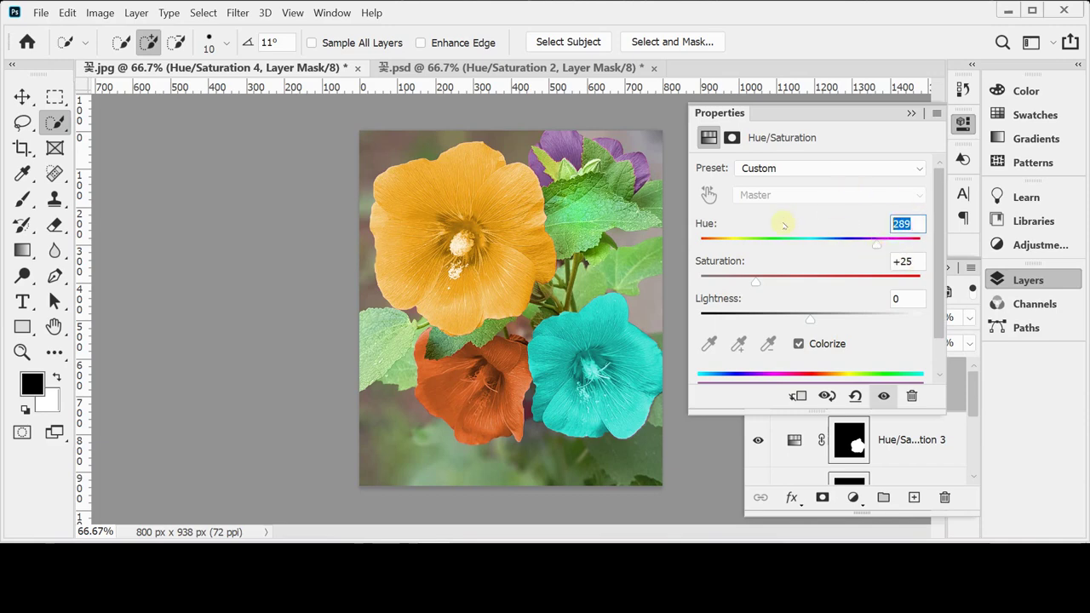
text(280)
key(Tab)
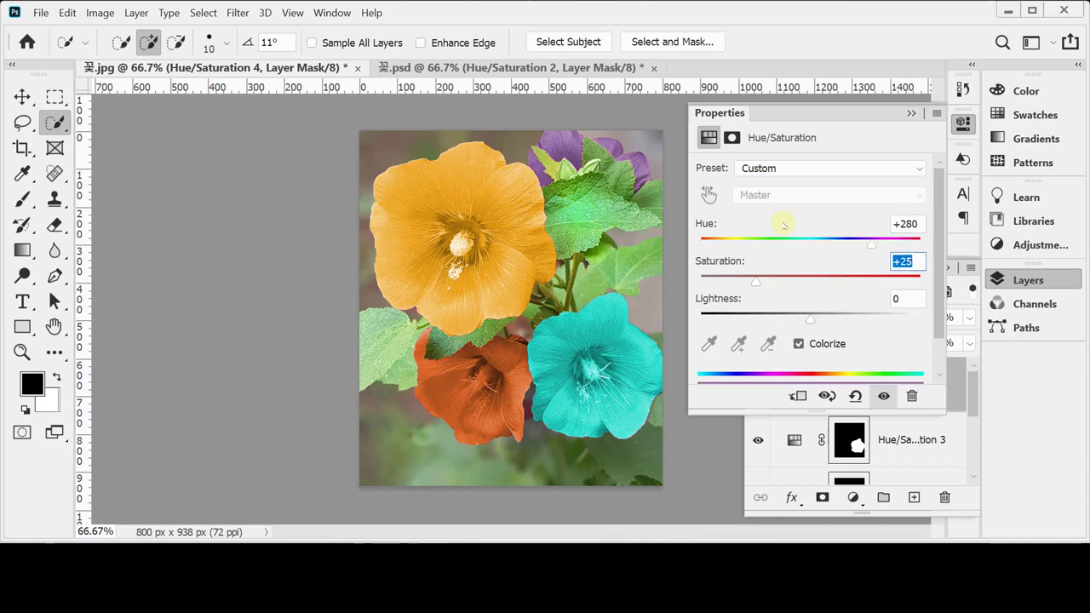
text(65)
key(Tab)
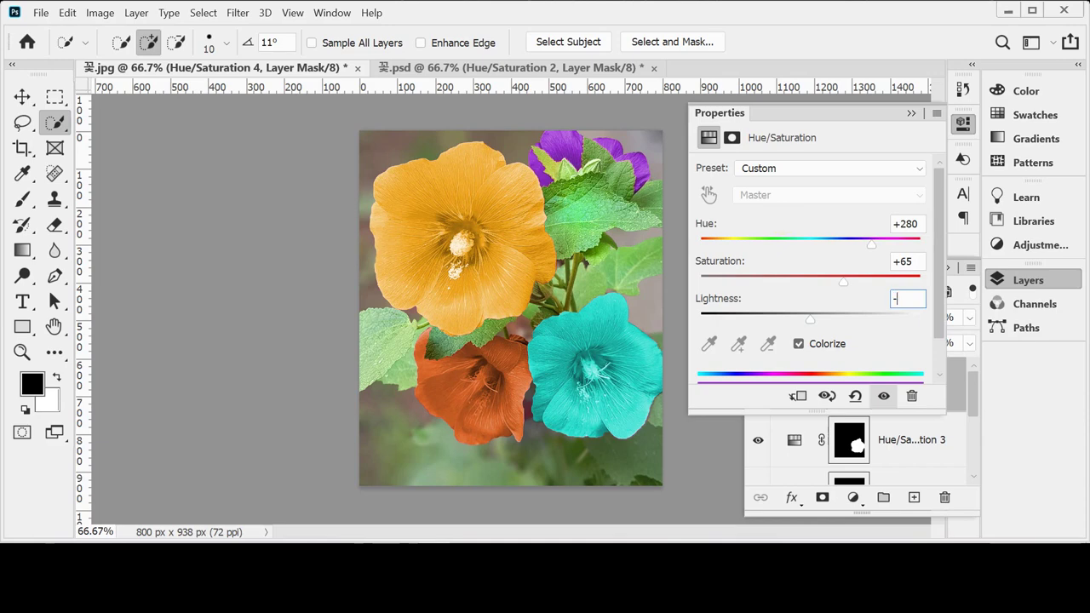
text(-30)
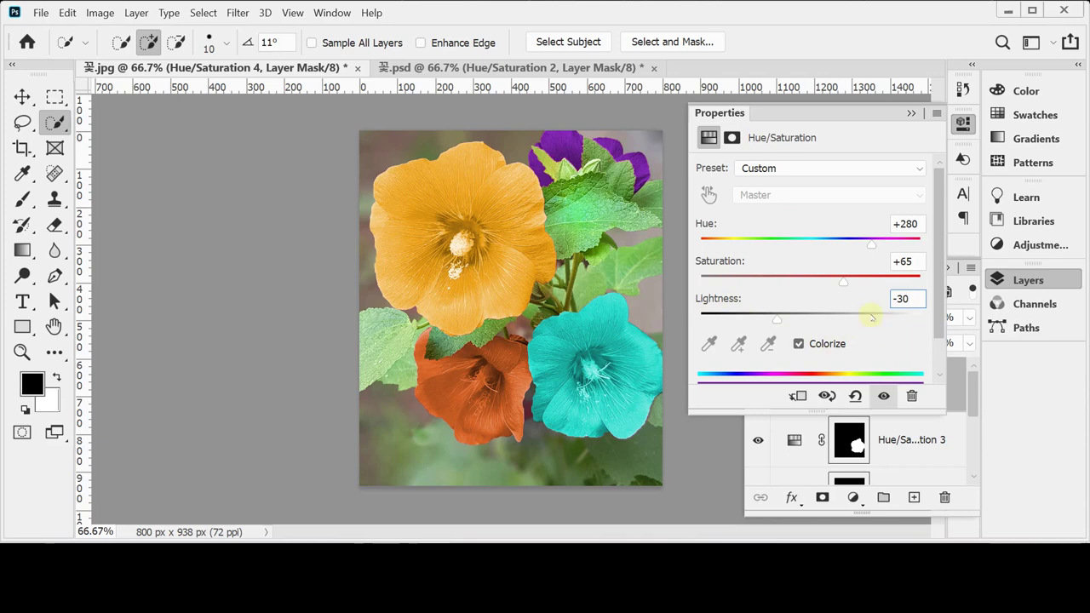
click(1022, 279)
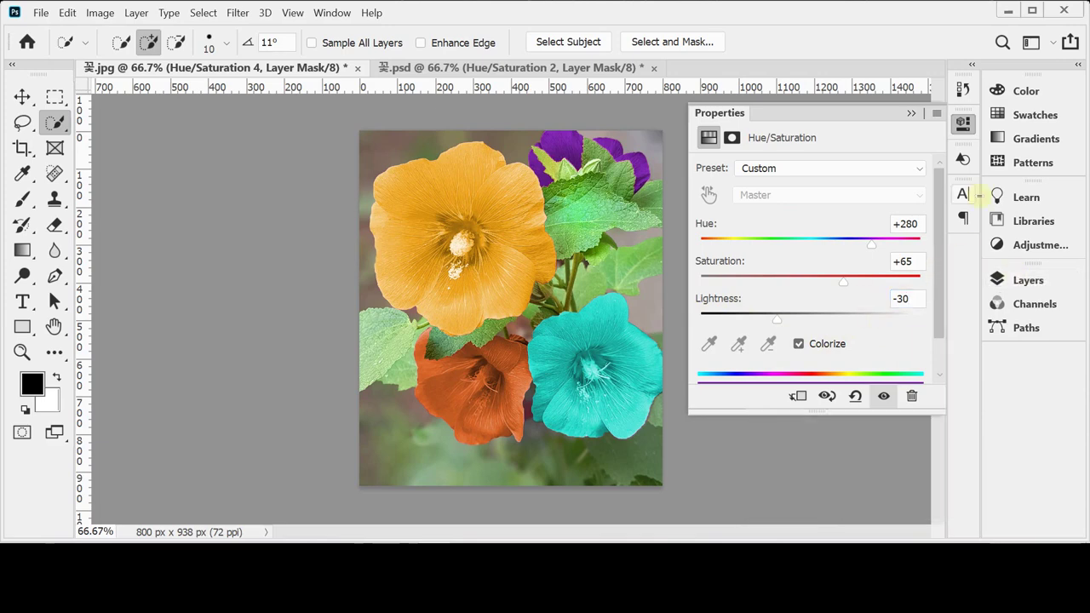
click(963, 124)
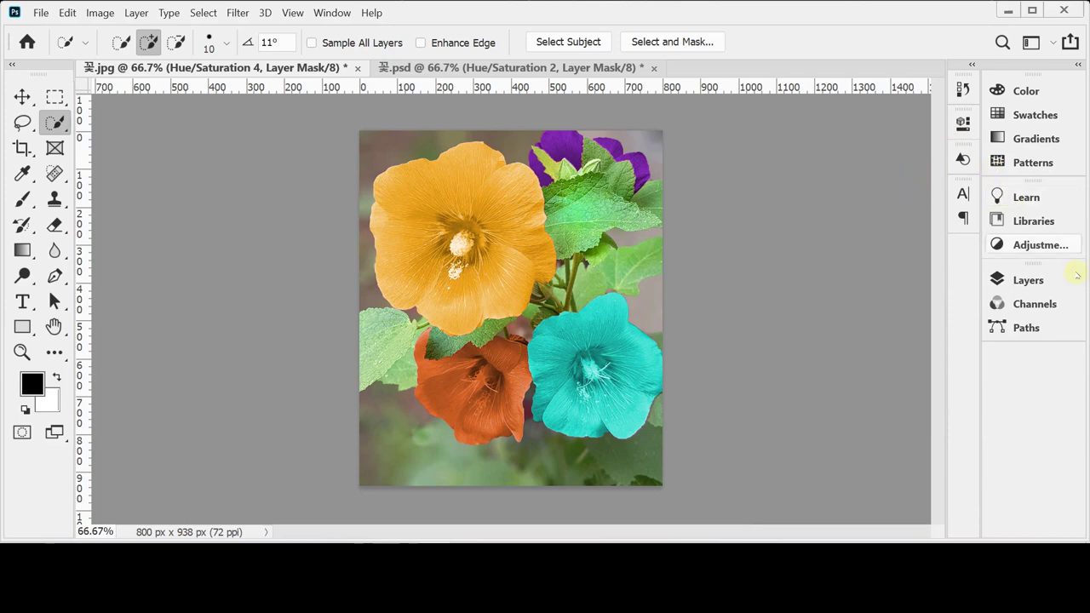
- Add a Hue/Saturation adjustment layer for the whole image above the Hue/Saturation 4 layer
click(1029, 280)
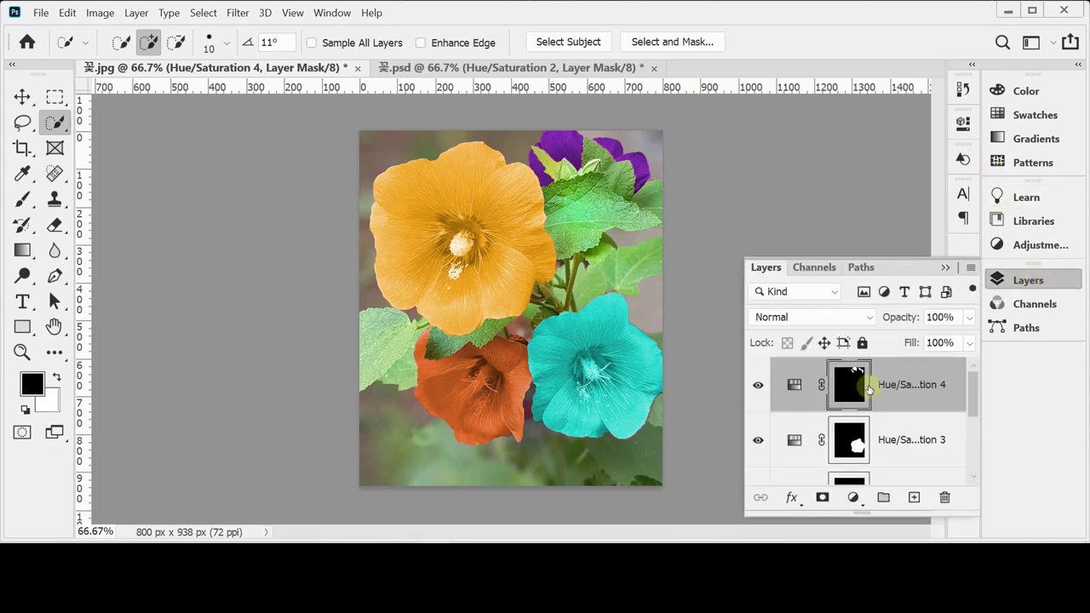
drag(978, 391, 976, 438)
drag(974, 382, 973, 419)
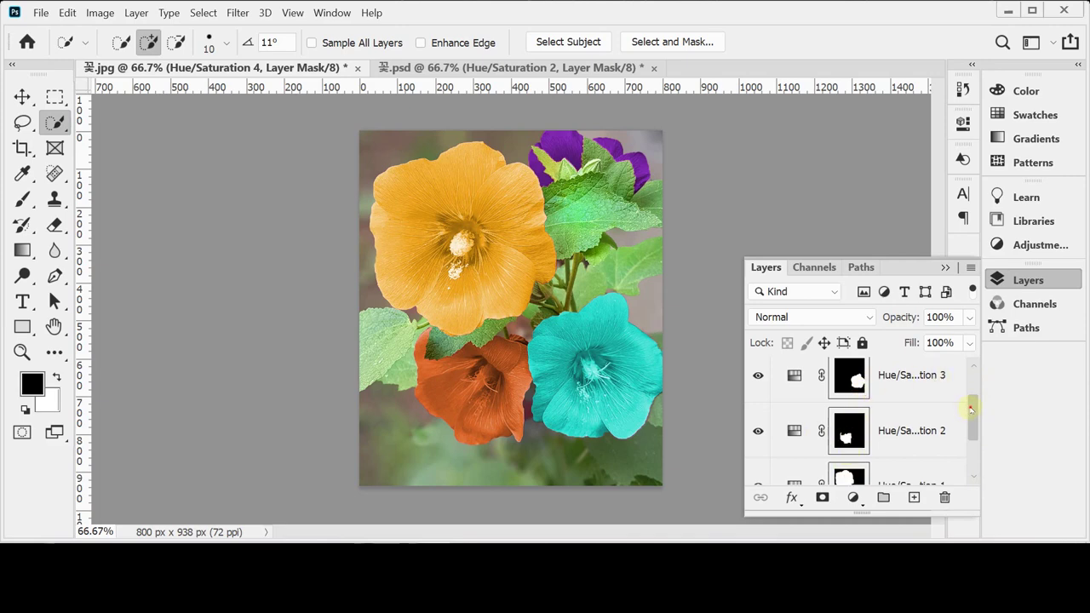
drag(971, 409, 968, 391)
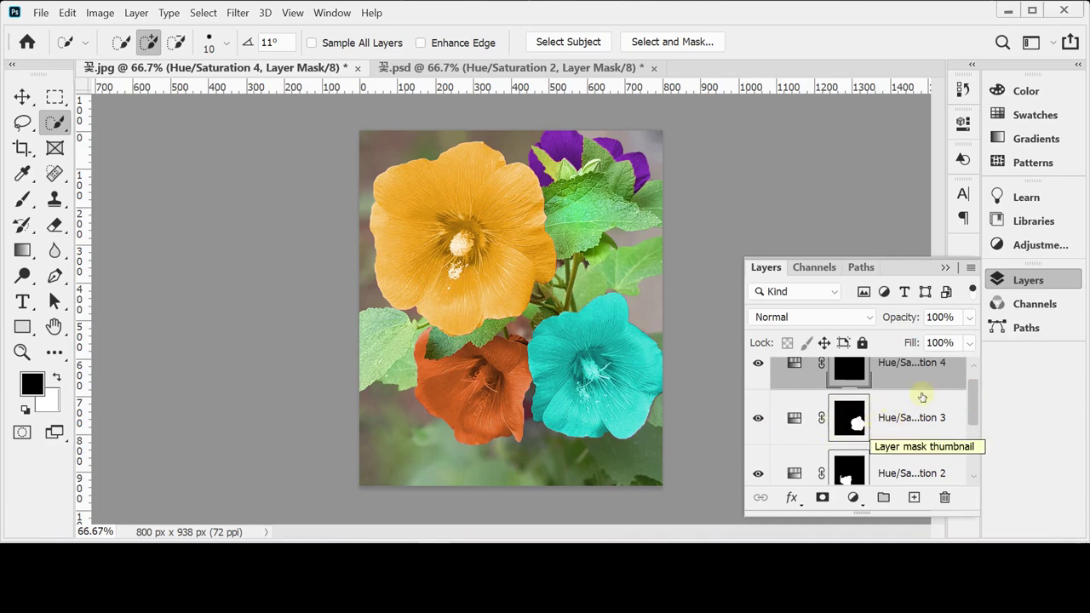
drag(973, 401, 974, 368)
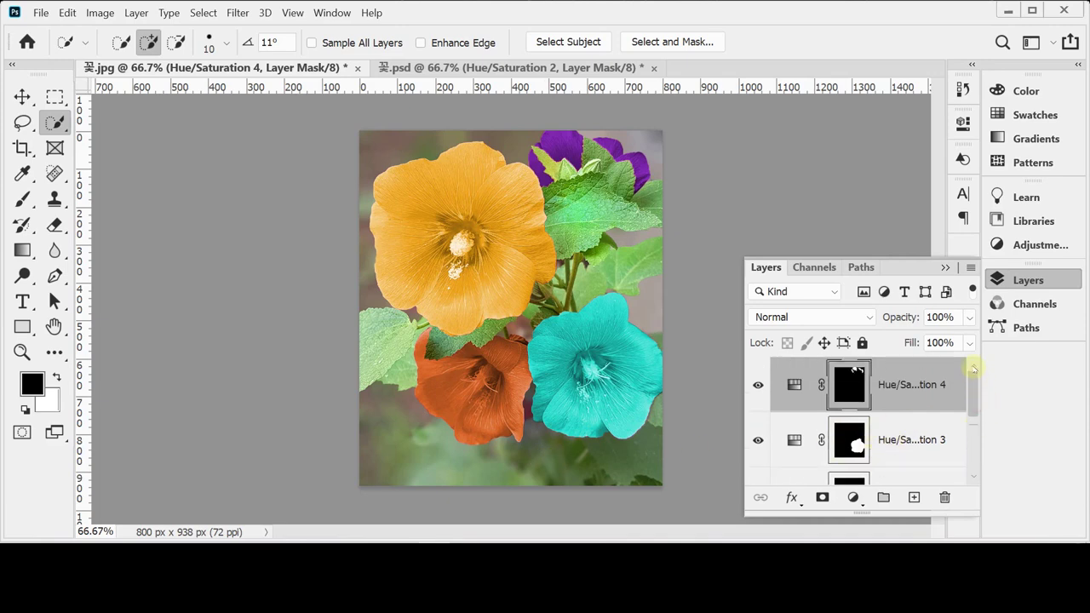
click(852, 497)
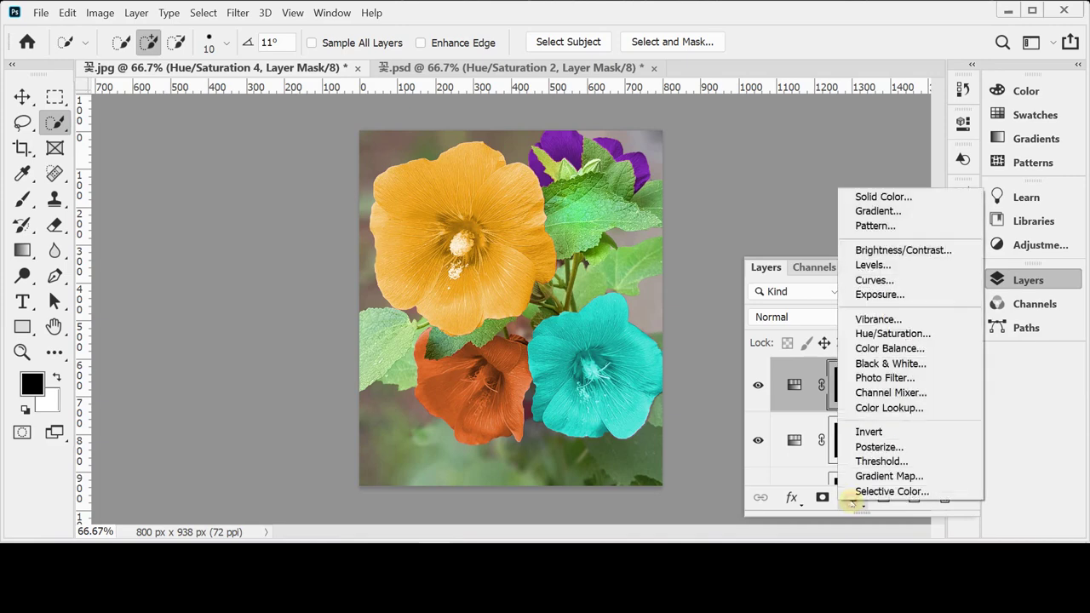
click(954, 338)
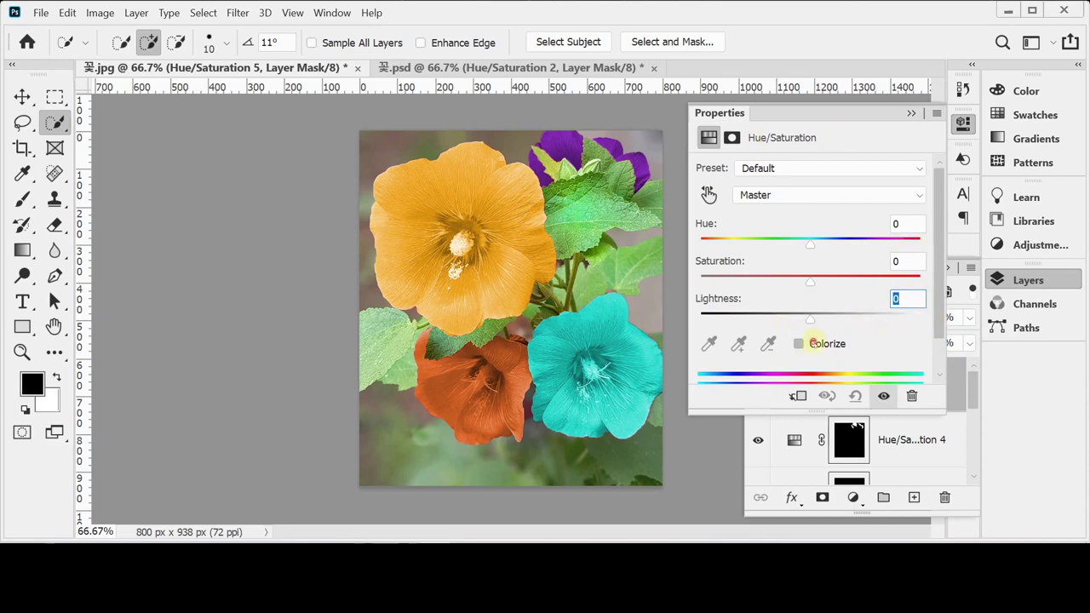
- Colorize the whole image through the new adjustment layer with a blue hue of 204
click(798, 343)
mouse_move(835, 247)
mouse_down()
mouse_move(819, 246)
mouse_move(828, 247)
mouse_up()
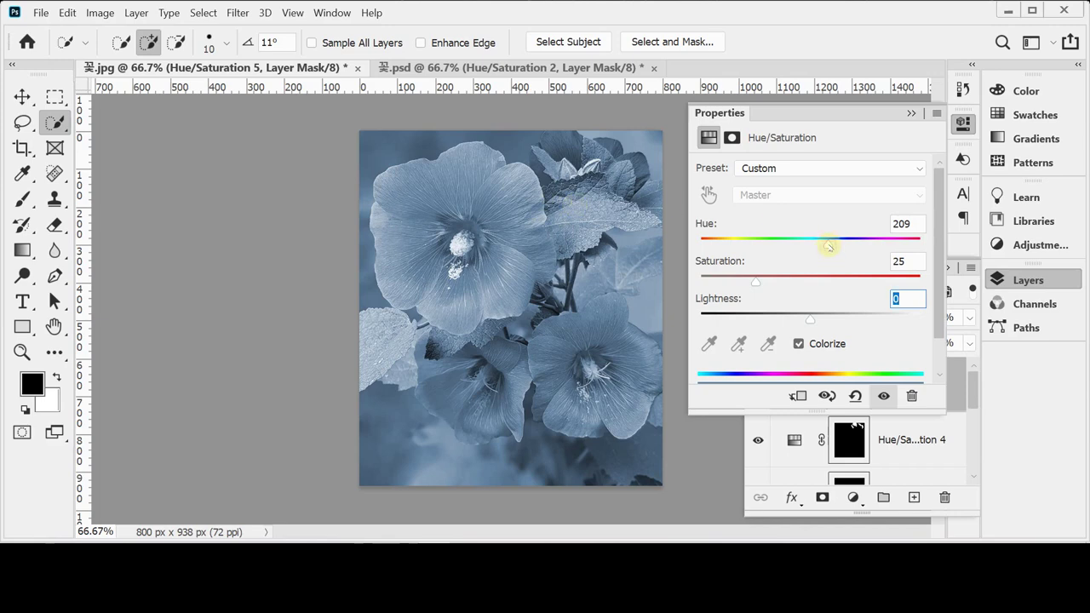
mouse_move(829, 246)
mouse_down()
mouse_move(839, 247)
mouse_move(825, 246)
mouse_up()
click(1027, 281)
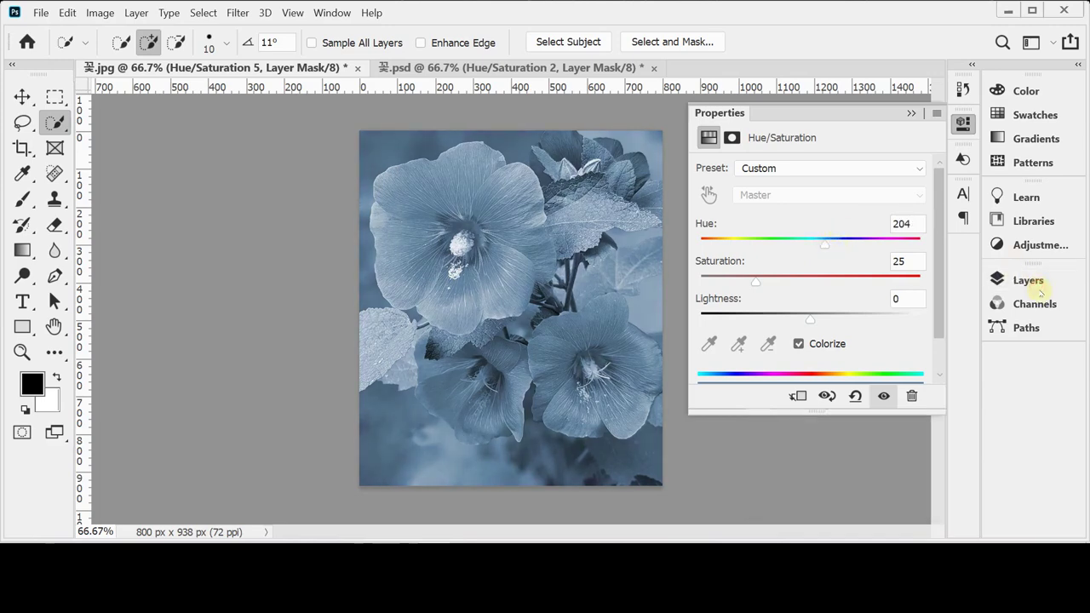
click(962, 123)
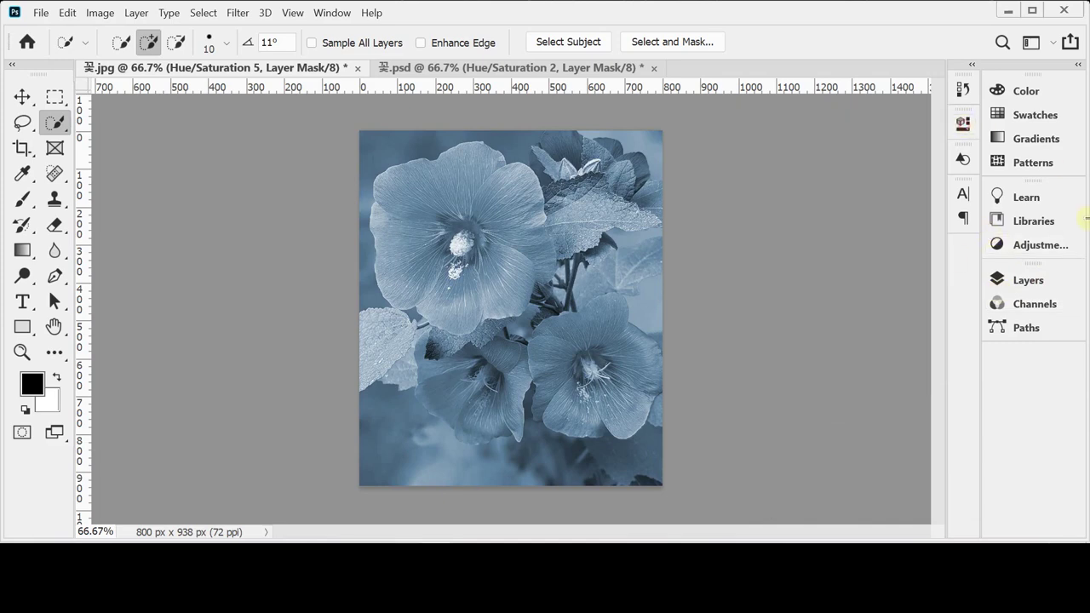
- Send the Hue/Saturation 5 layer below all the flower adjustment layers, directly above the Background layer
click(1027, 280)
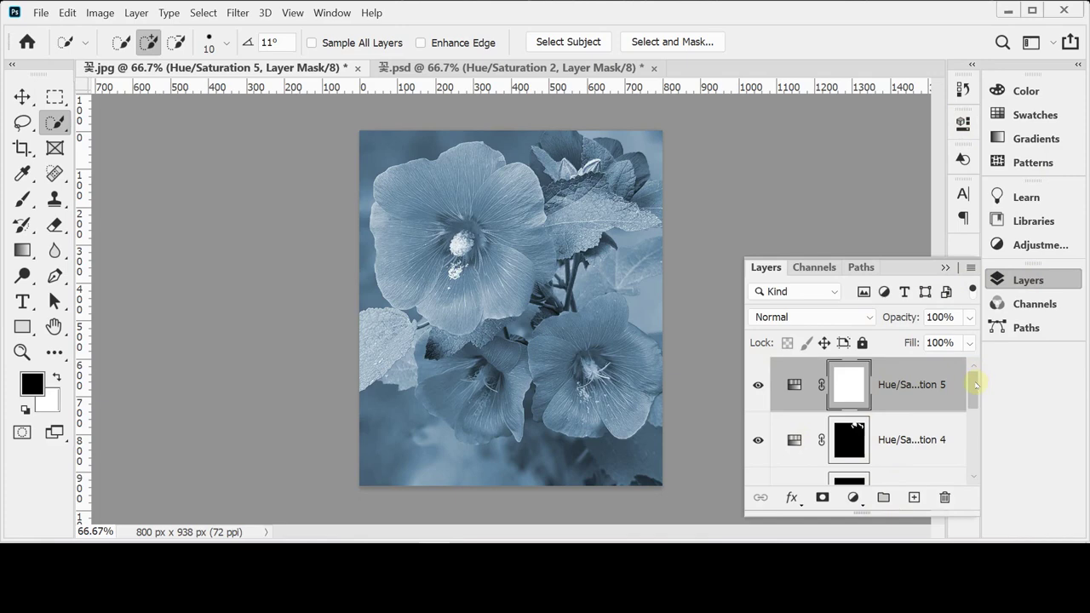
scroll(971, 391, down, 1)
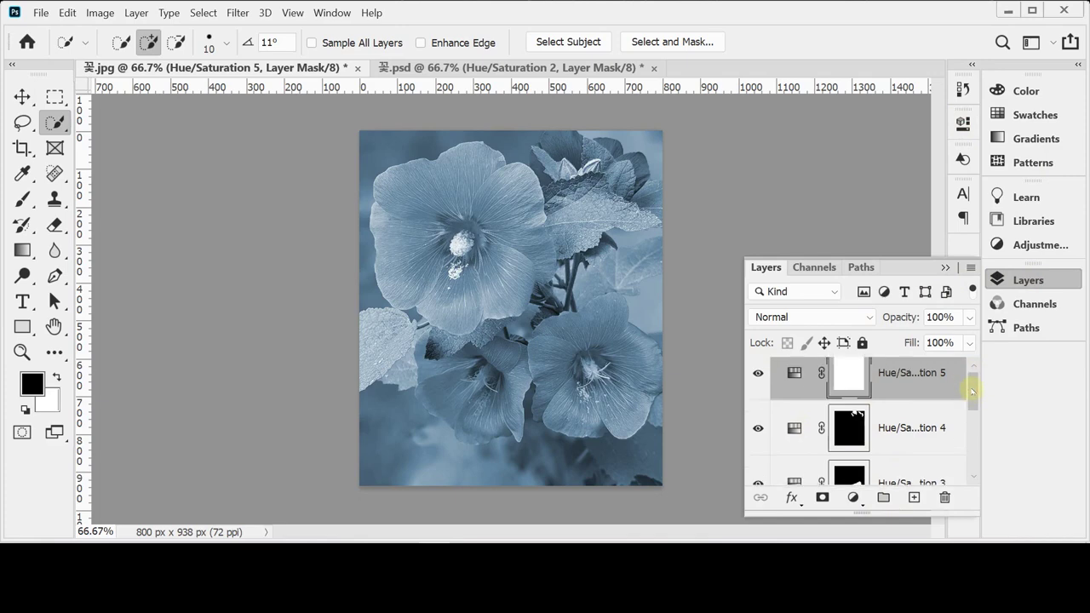
scroll(972, 390, up, 1)
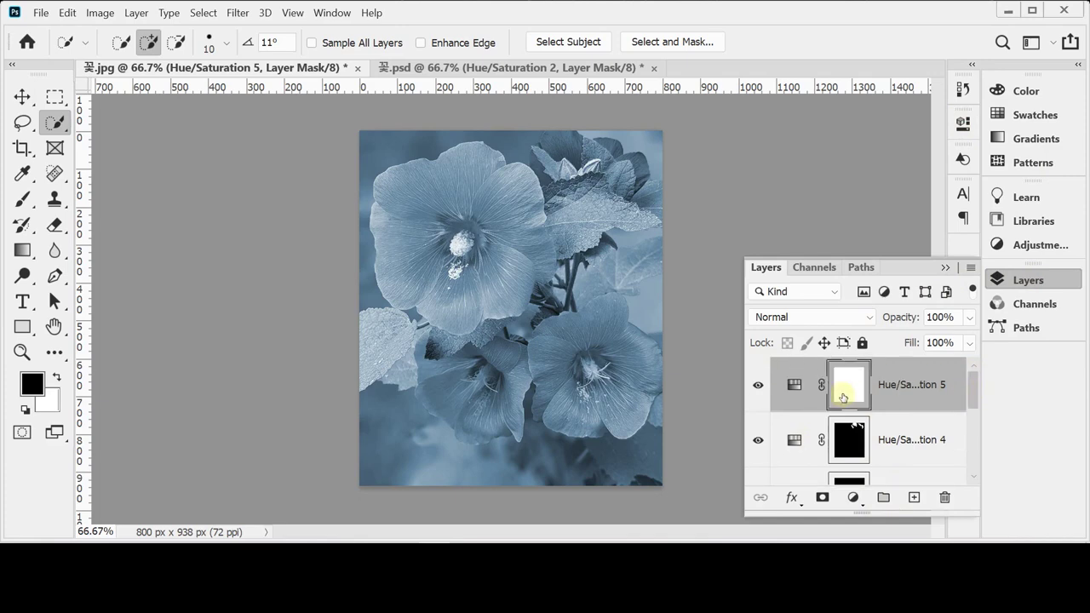
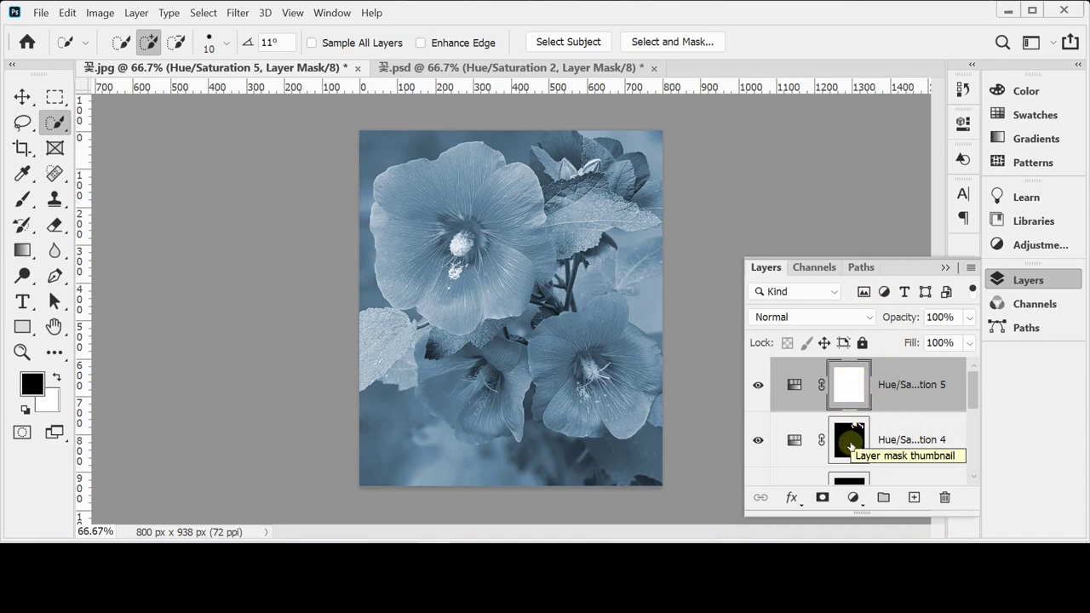
click(910, 386)
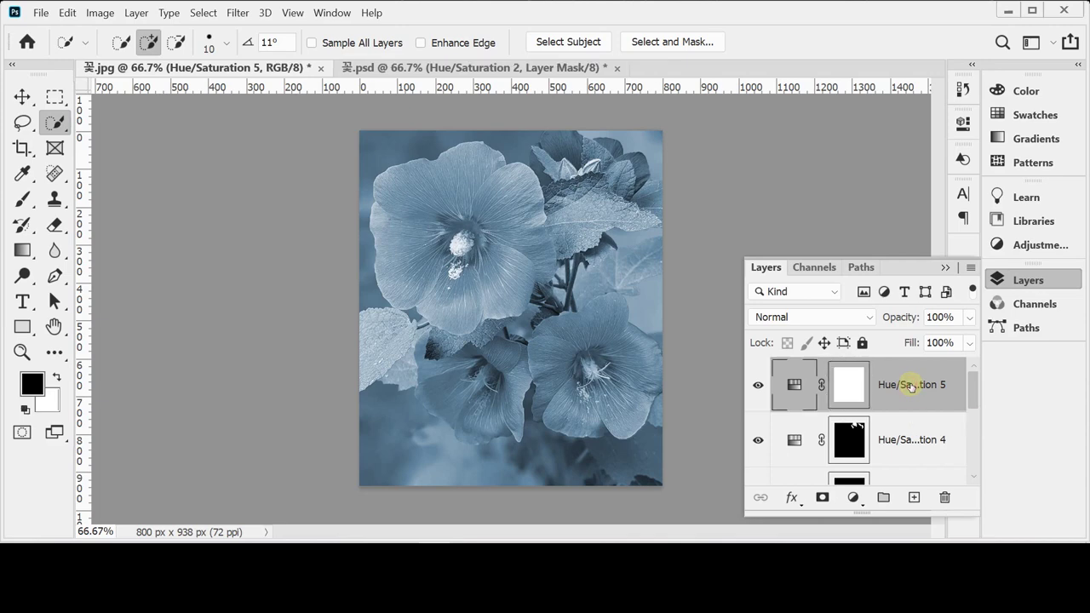
key(ctrl+shift+bracketleft)
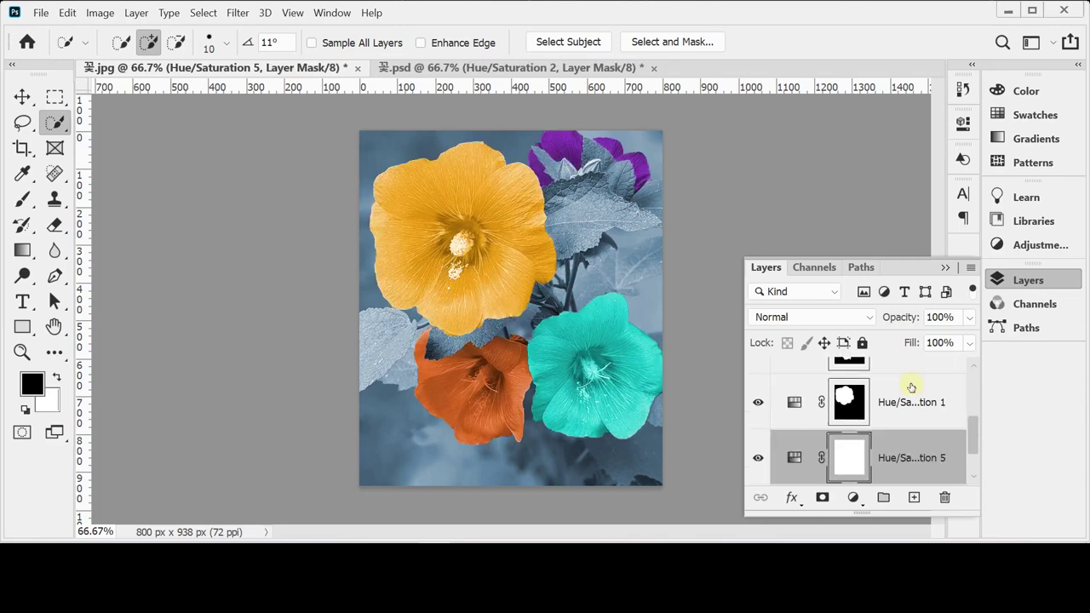
drag(972, 437, 975, 460)
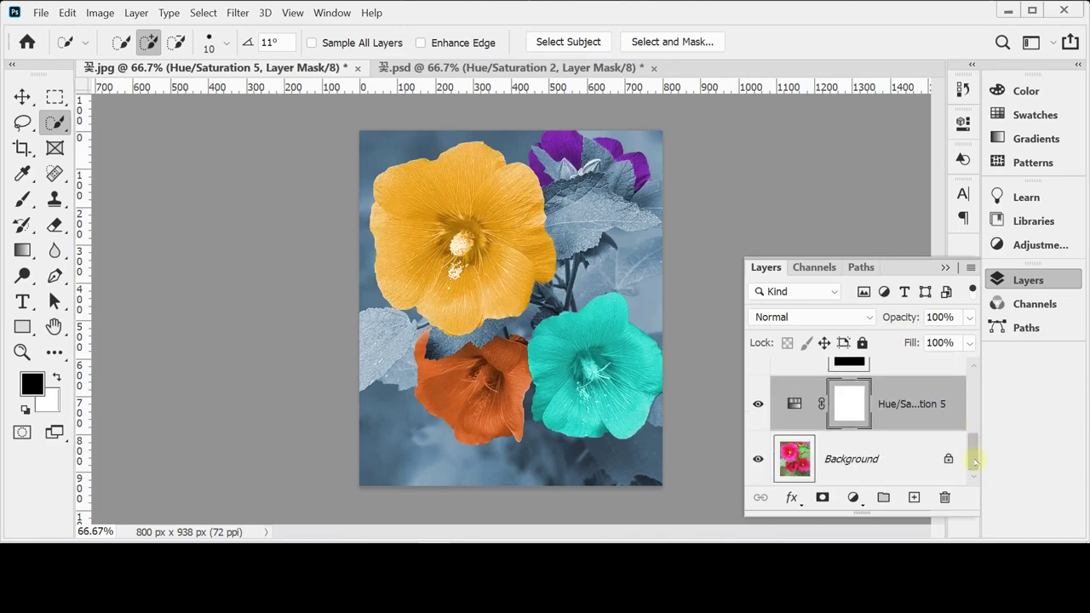
click(863, 458)
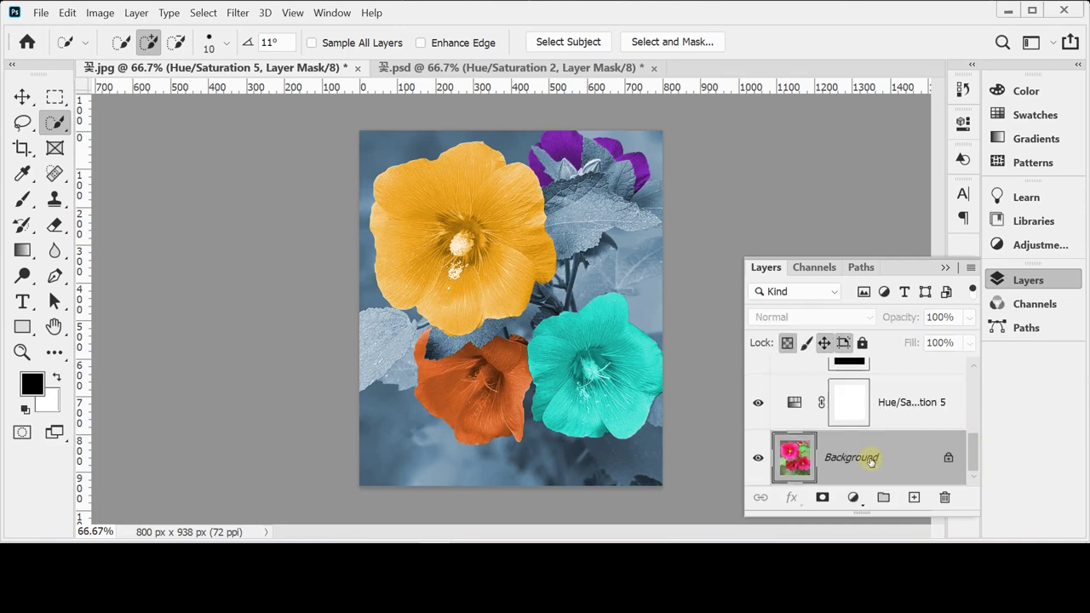
click(909, 410)
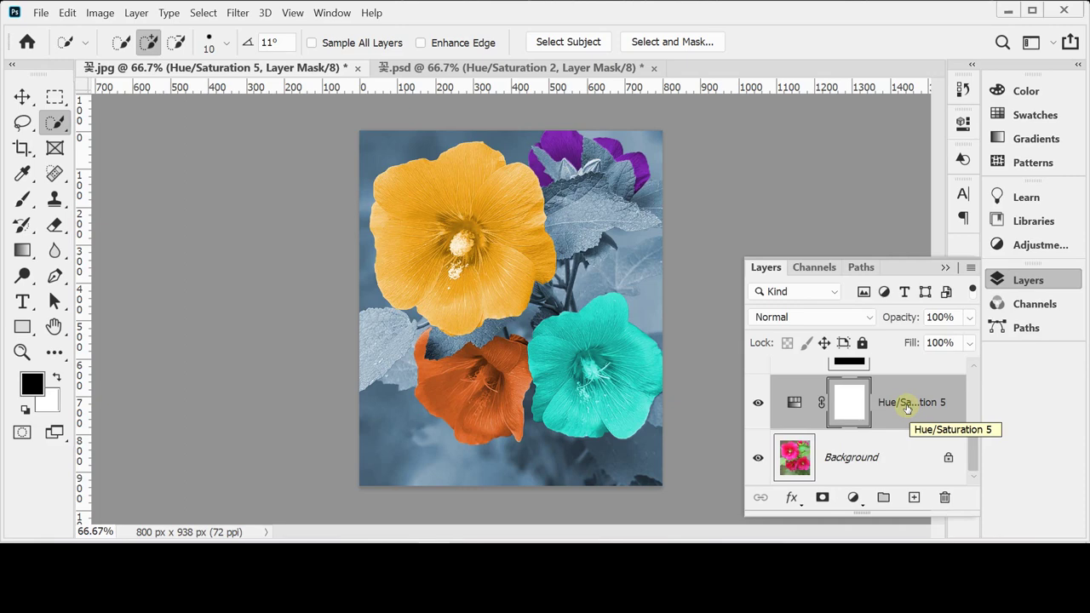
mouse_move(906, 408)
mouse_down()
mouse_move(903, 366)
mouse_move(900, 401)
mouse_up()
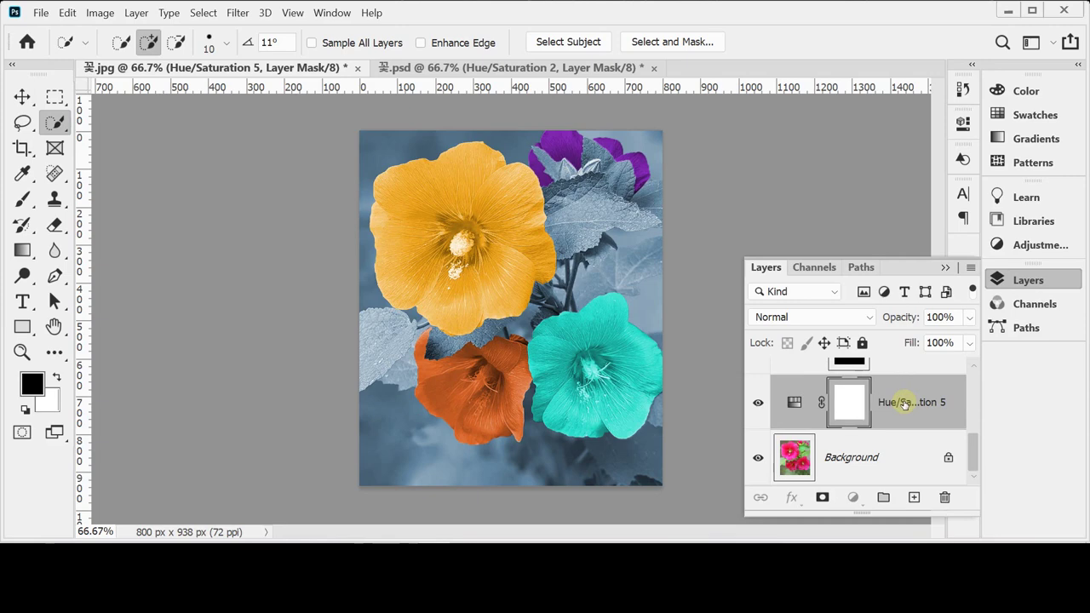
- Raise the Hue/Saturation 5 layer one level at a time to the top of the stack and lower it back the same way
key(ctrl+bracketright)
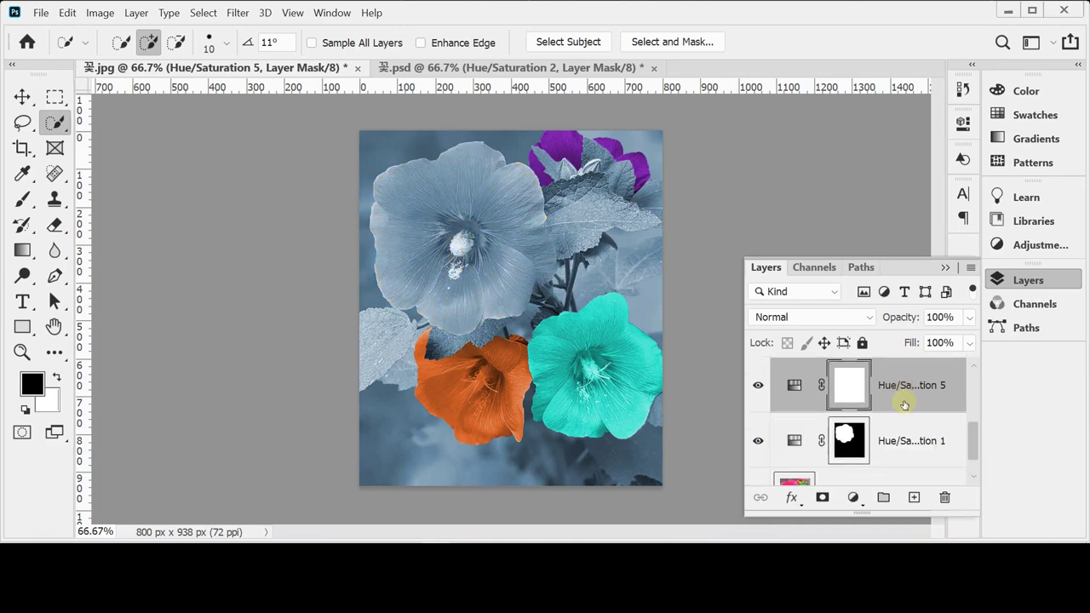
key(ctrl+bracketright)
key(ctrl+bracketright)
key(ctrl+bracketright)
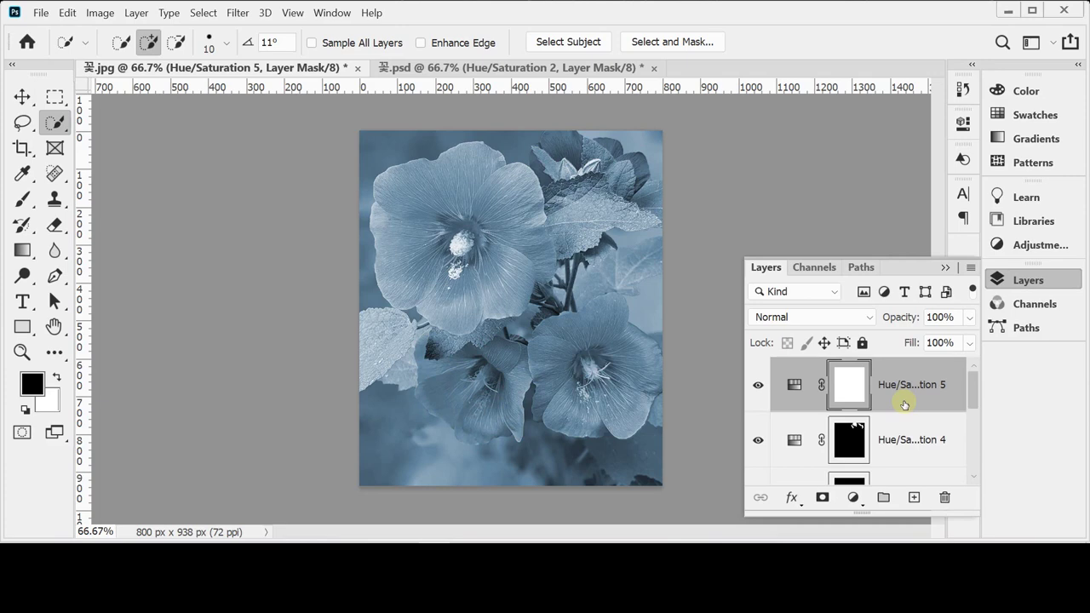
key(ctrl+bracketleft)
key(ctrl+bracketleft)
key(ctrl+bracketleft)
key(ctrl+bracketleft)
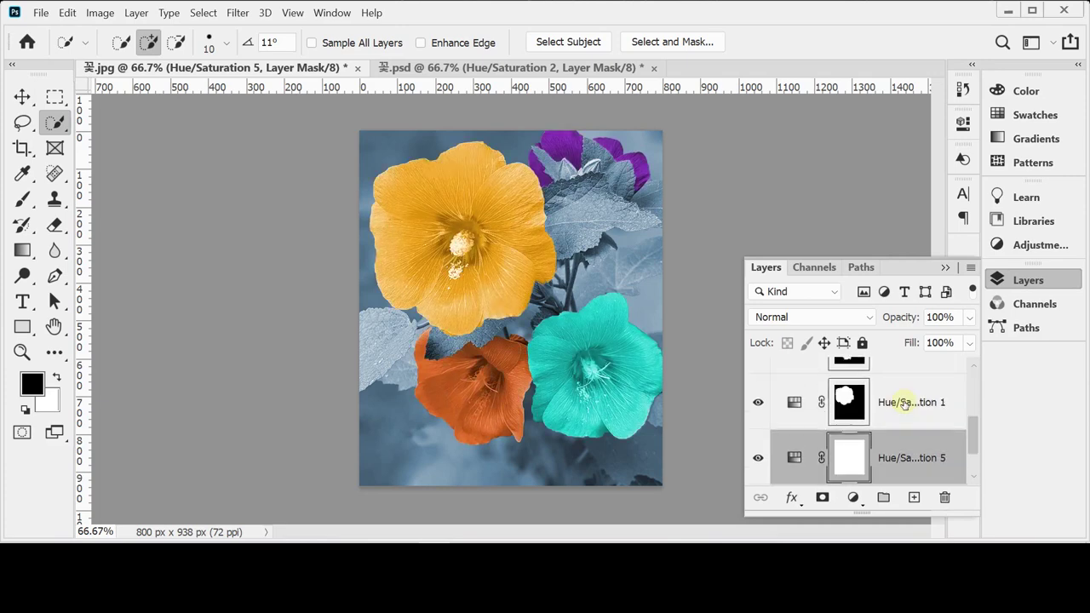
- Raise the Hue/Saturation 5 layer stepwise to the top and try moving it straight between both ends, finishing directly above the Background layer
key(ctrl+bracketright)
key(ctrl+bracketright)
key(ctrl+bracketright)
key(ctrl+bracketright)
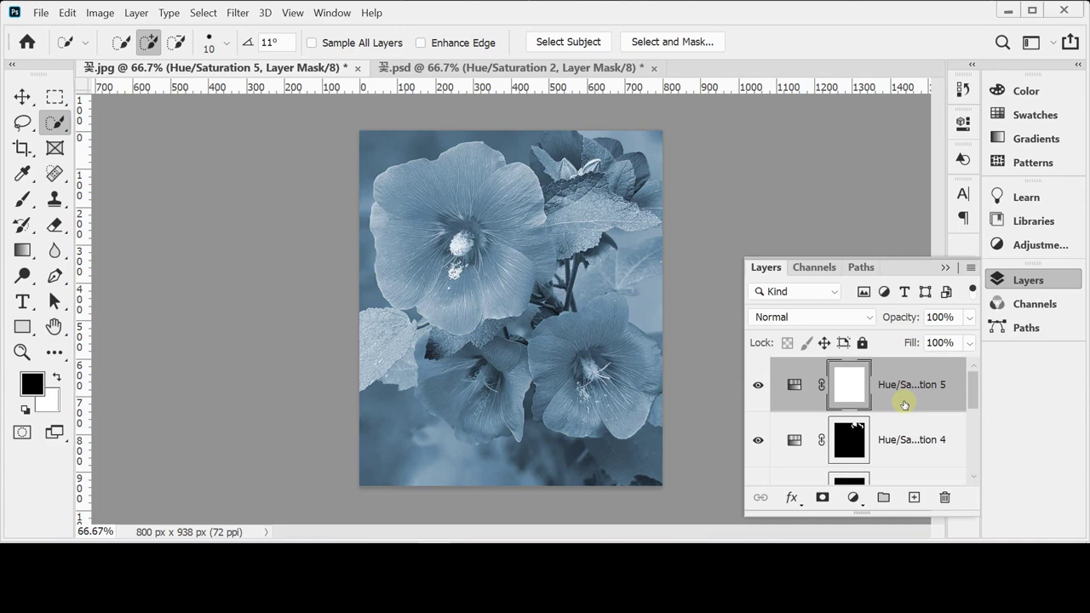
key(ctrl+shift+bracketleft)
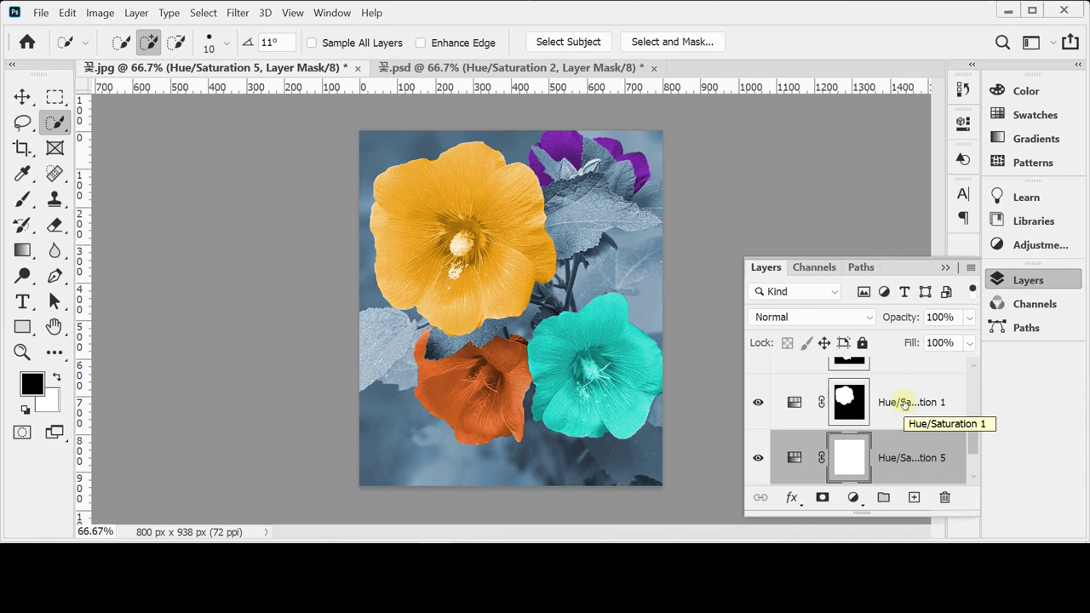
key(ctrl+shift+bracketright)
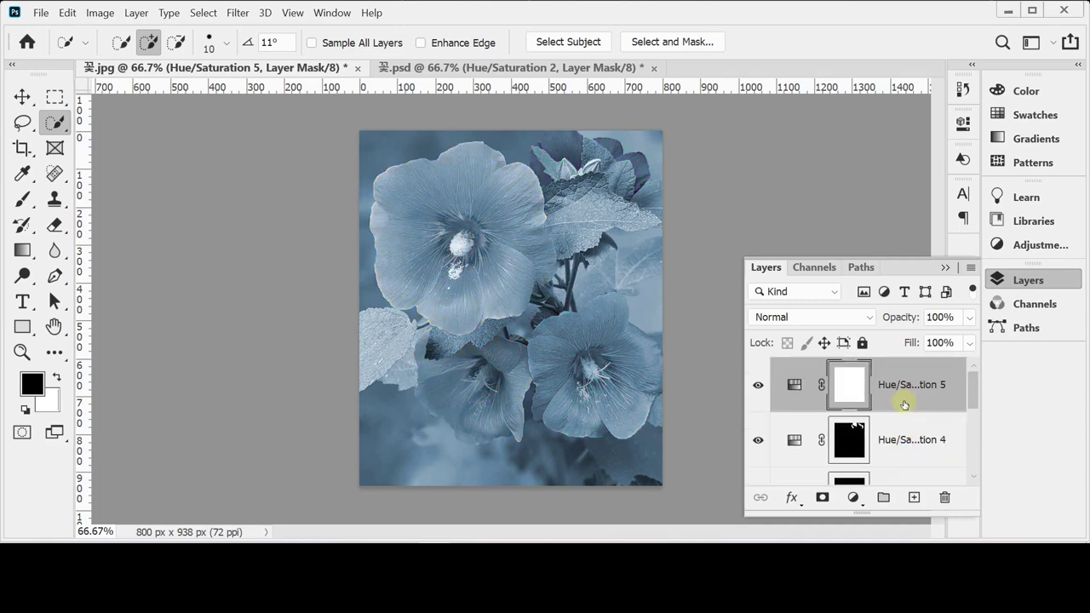
key(ctrl+shift+bracketleft)
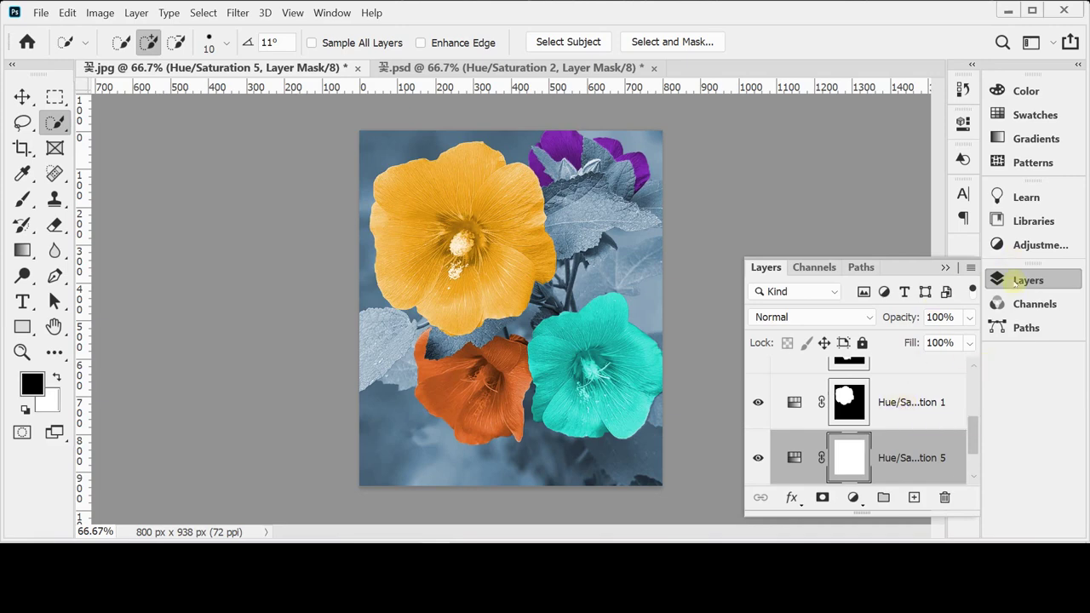
scroll(969, 443, down, 2)
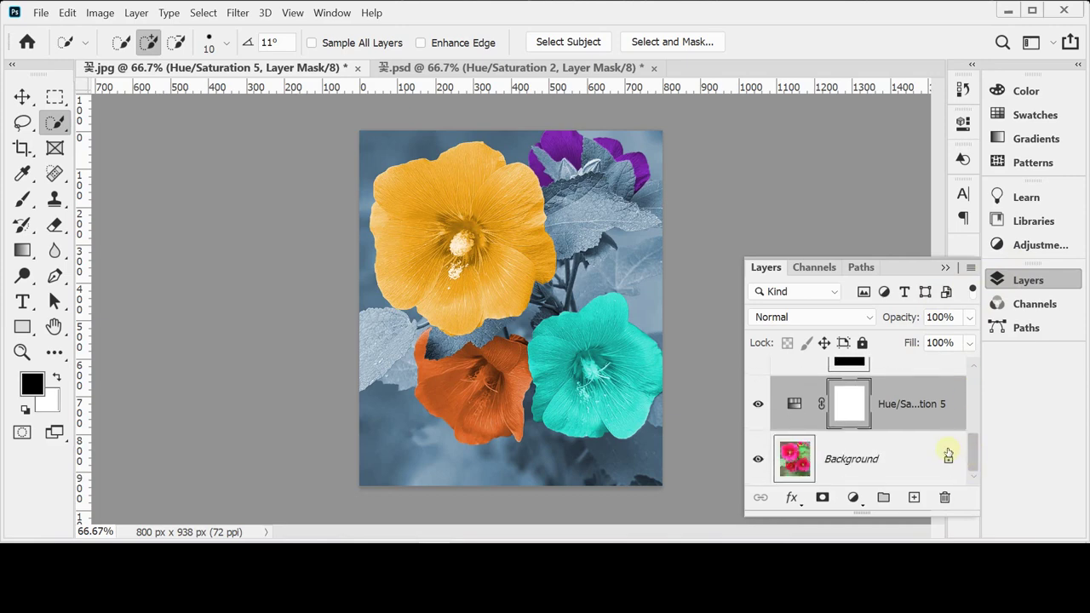
click(825, 465)
click(876, 416)
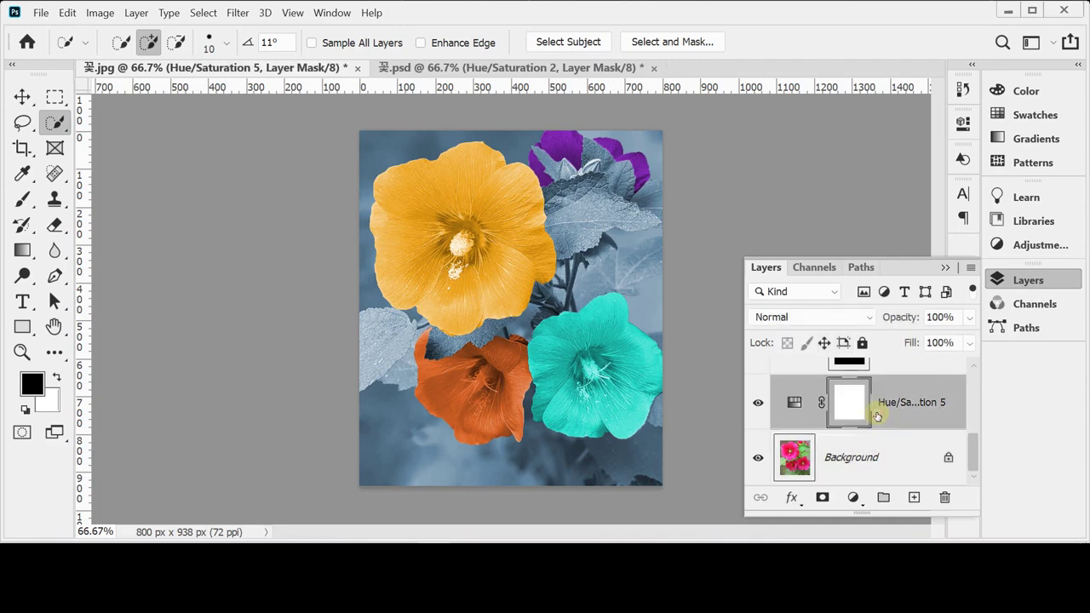
click(852, 457)
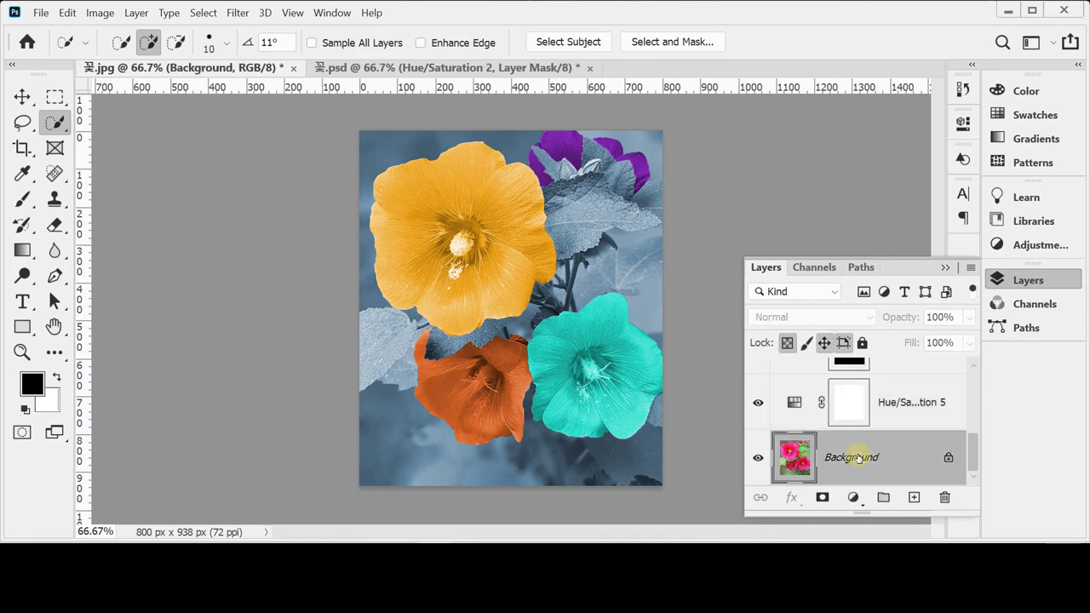
click(852, 499)
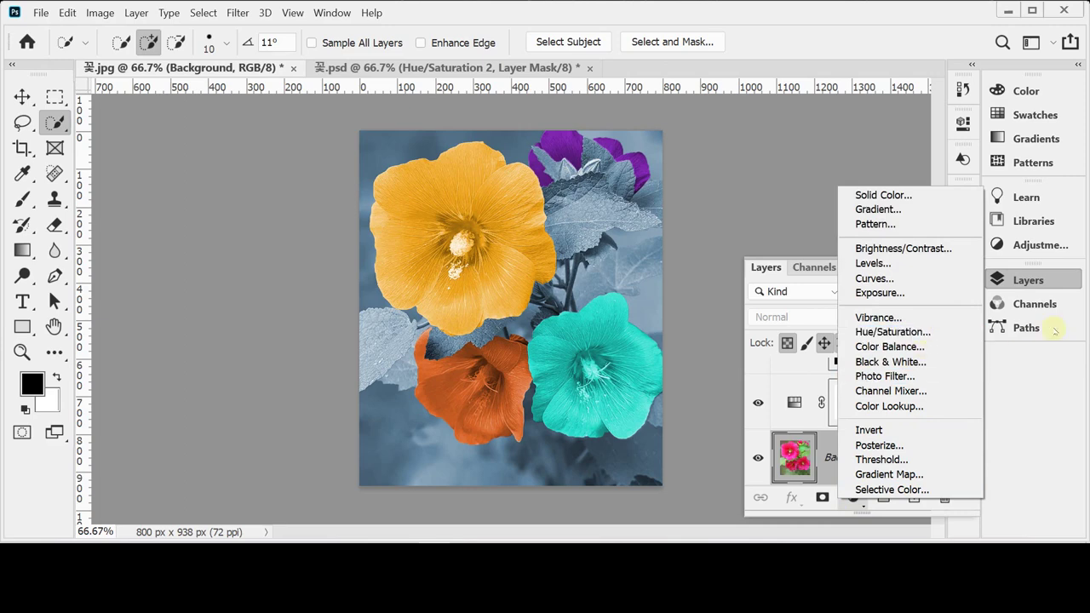
click(792, 449)
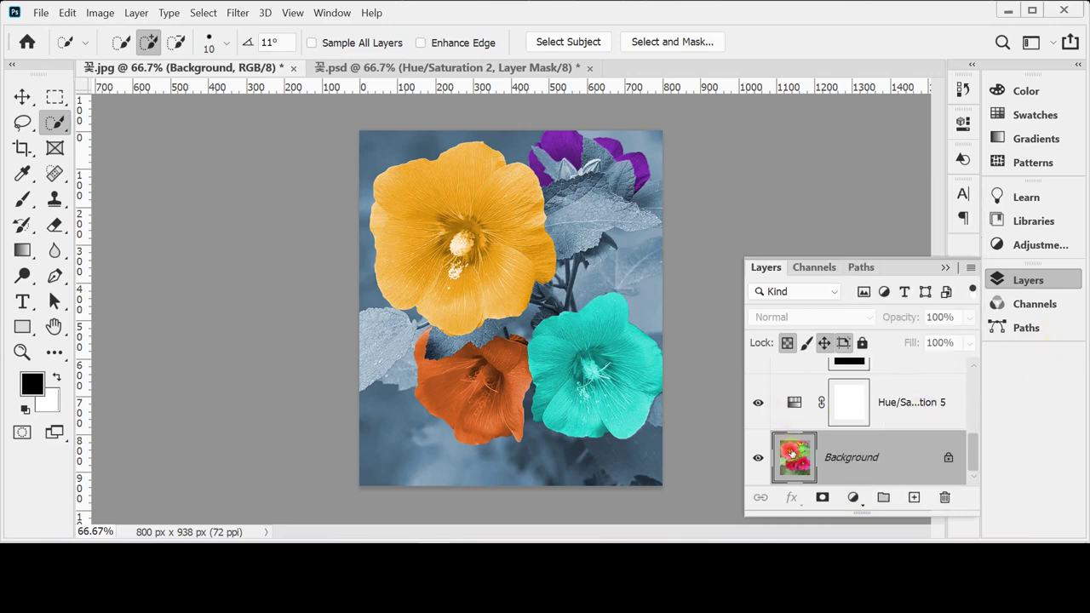
- Set the Hue/Saturation 5 adjustment to hue 198, saturation 49 and lightness 10
click(796, 404)
double_click(797, 403)
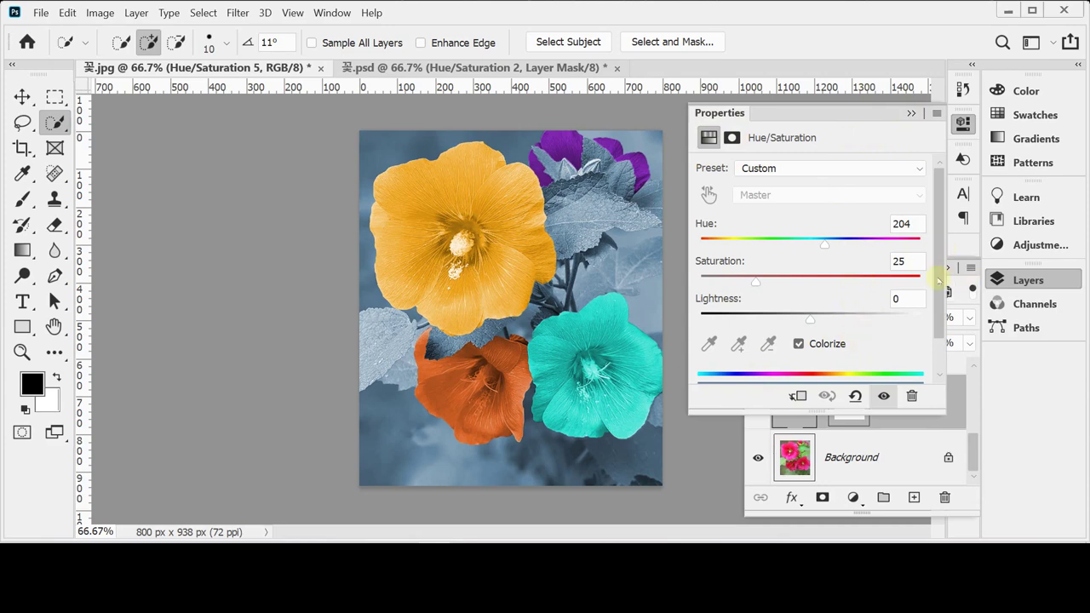
drag(911, 223, 871, 224)
text(198)
key(Tab)
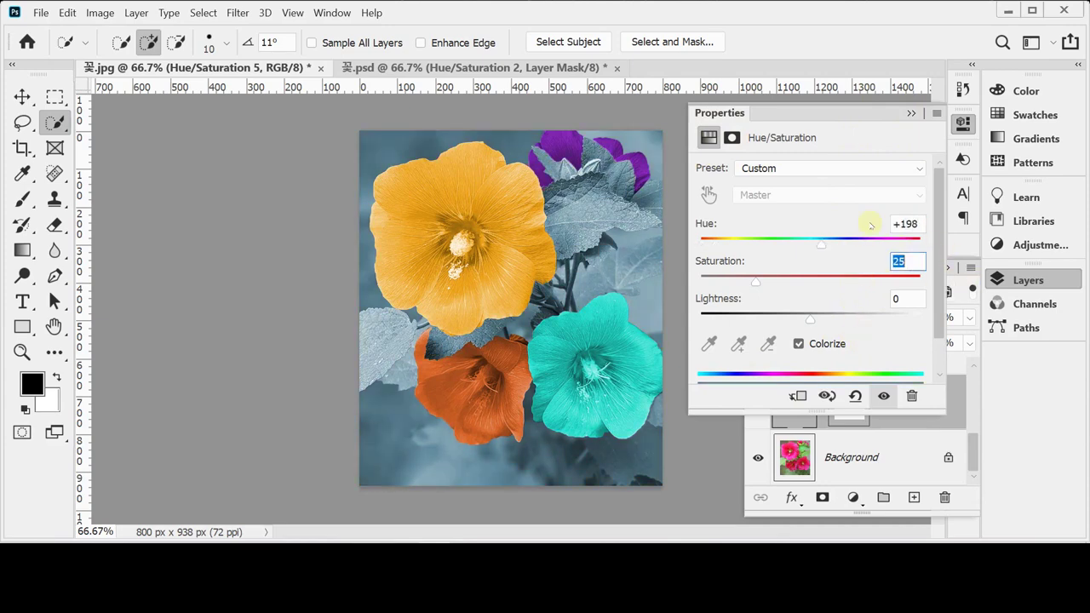
text(49)
key(Tab)
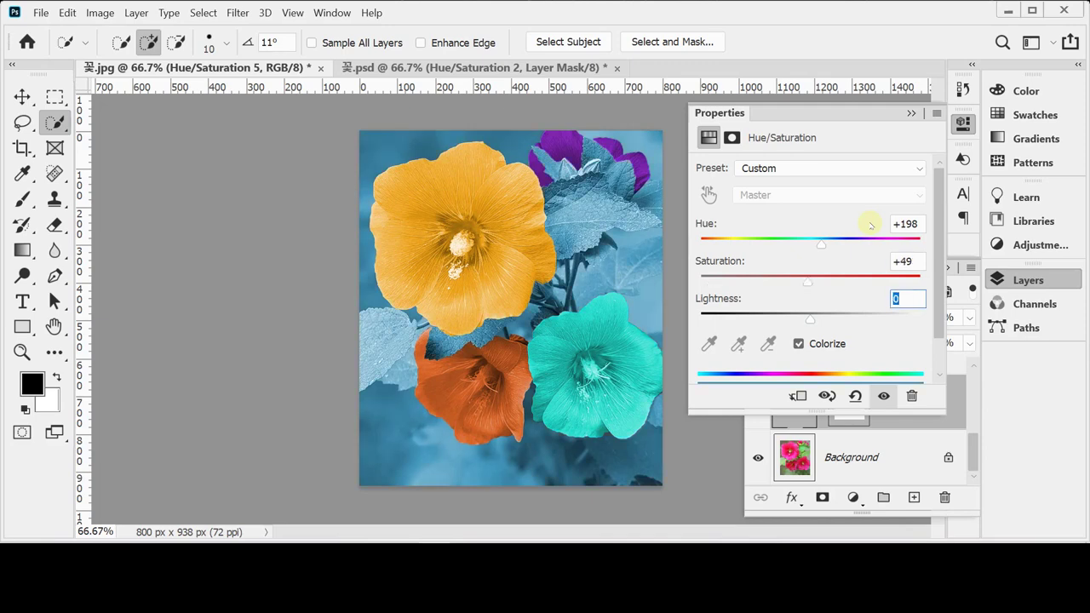
text(10)
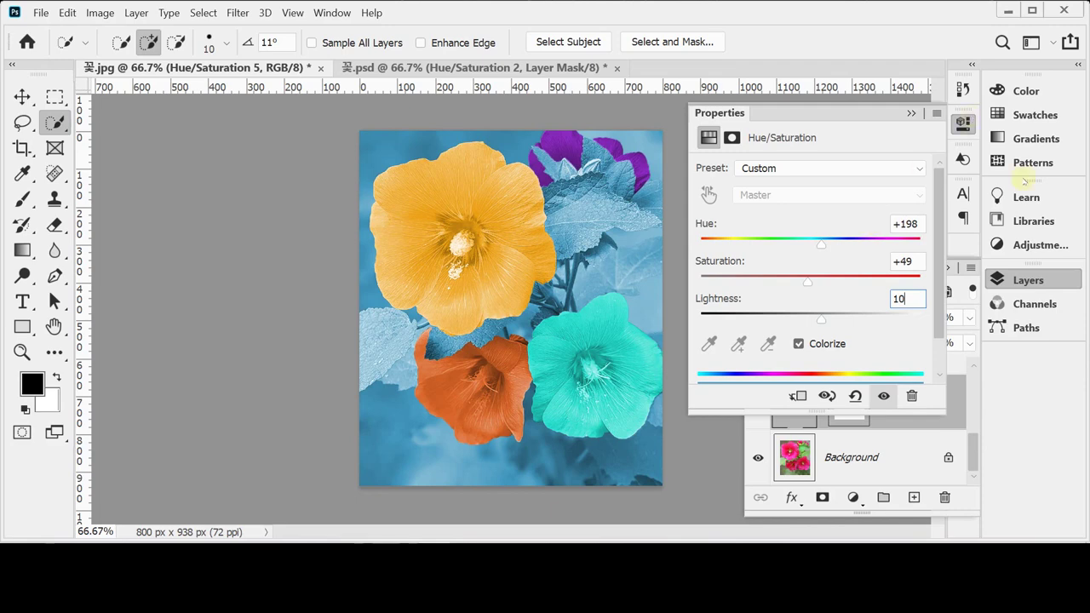
click(1025, 280)
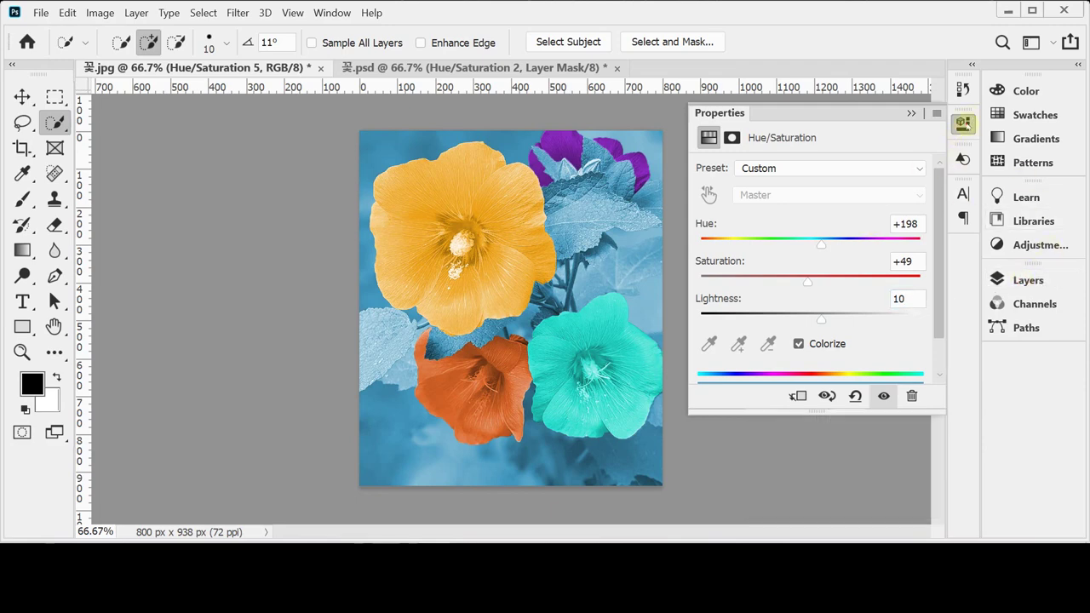
click(963, 122)
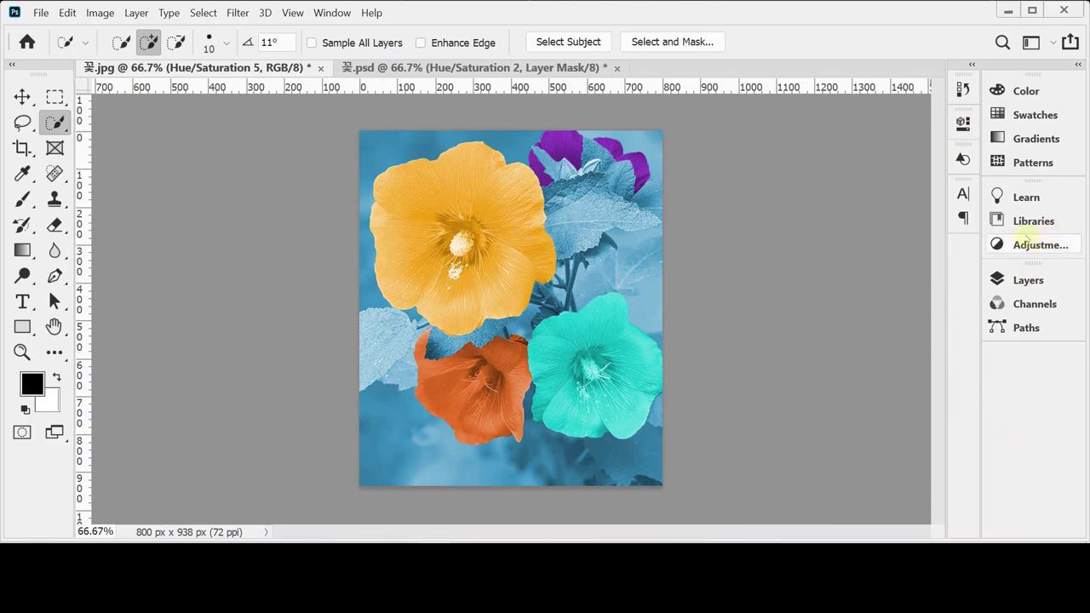
- Examine the available adjustment layer types and the Hue/Saturation 5 layer's place in the layer stack
click(1028, 243)
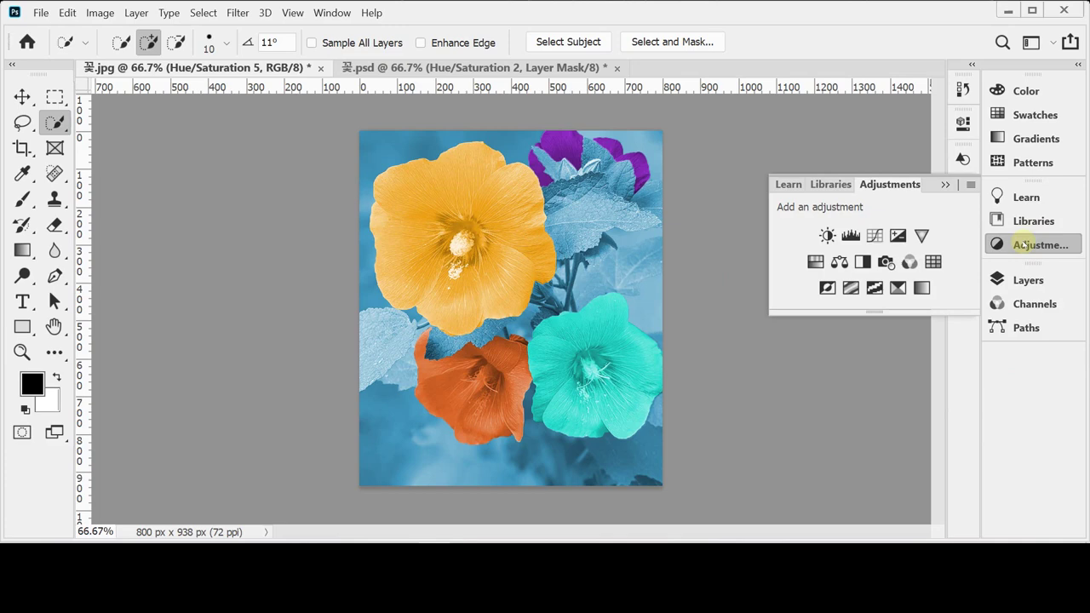
click(1019, 244)
click(1028, 279)
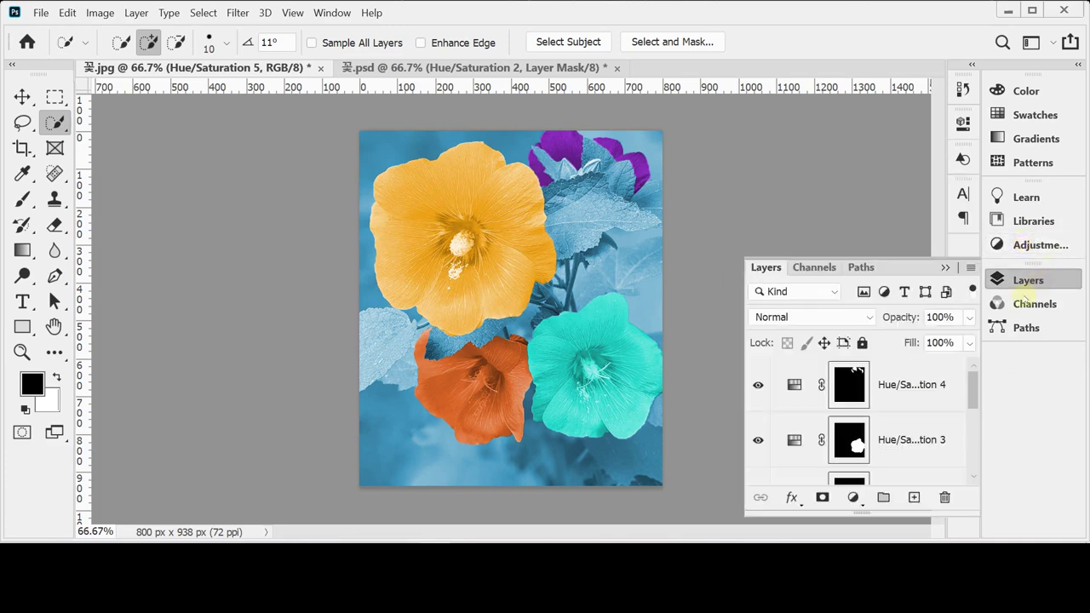
drag(972, 391, 973, 466)
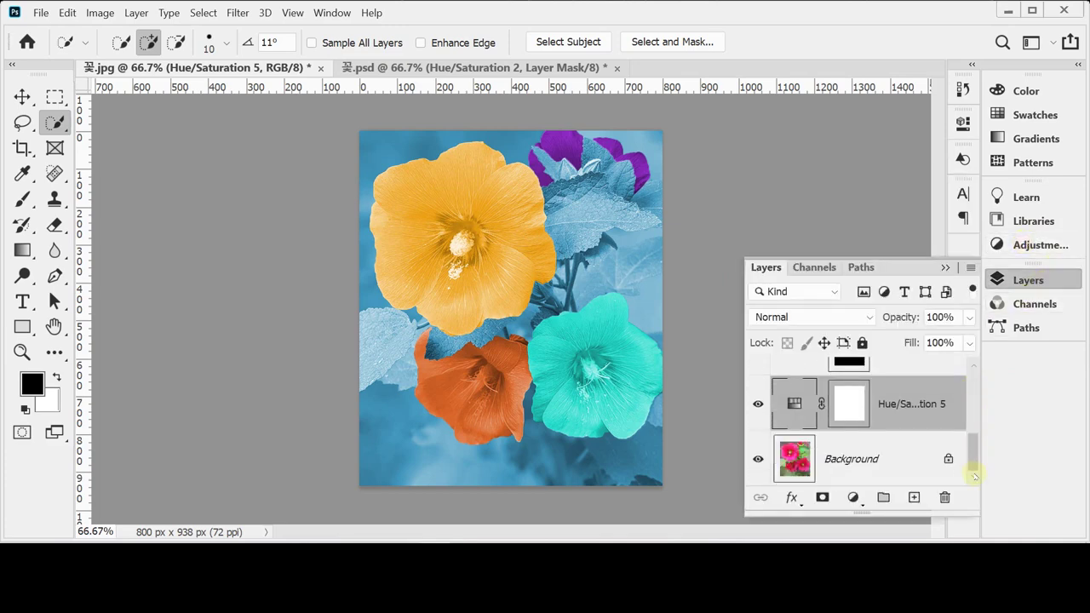
click(853, 498)
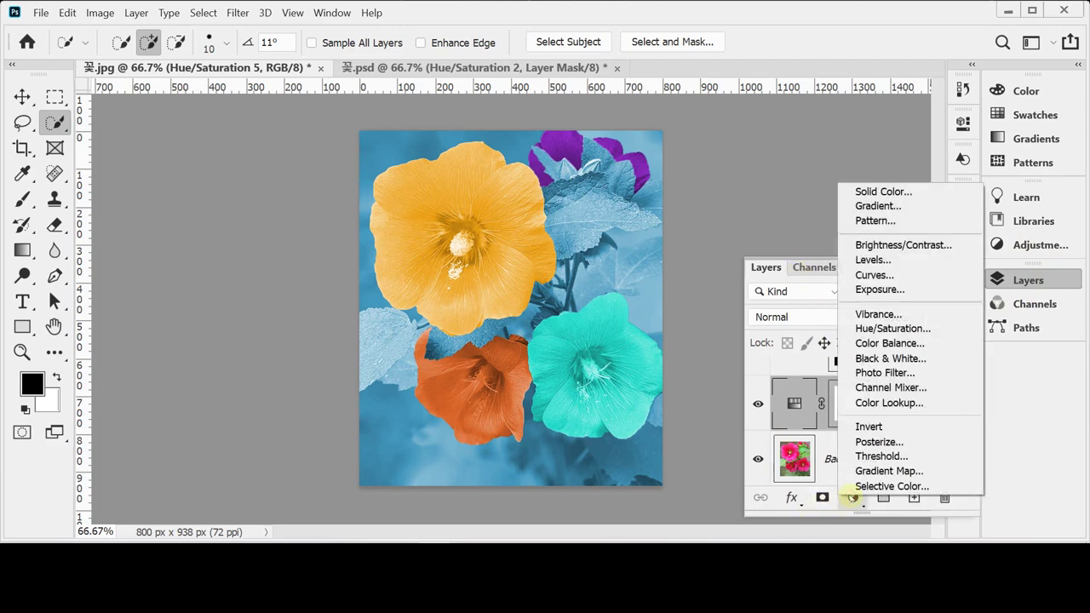
key(Escape)
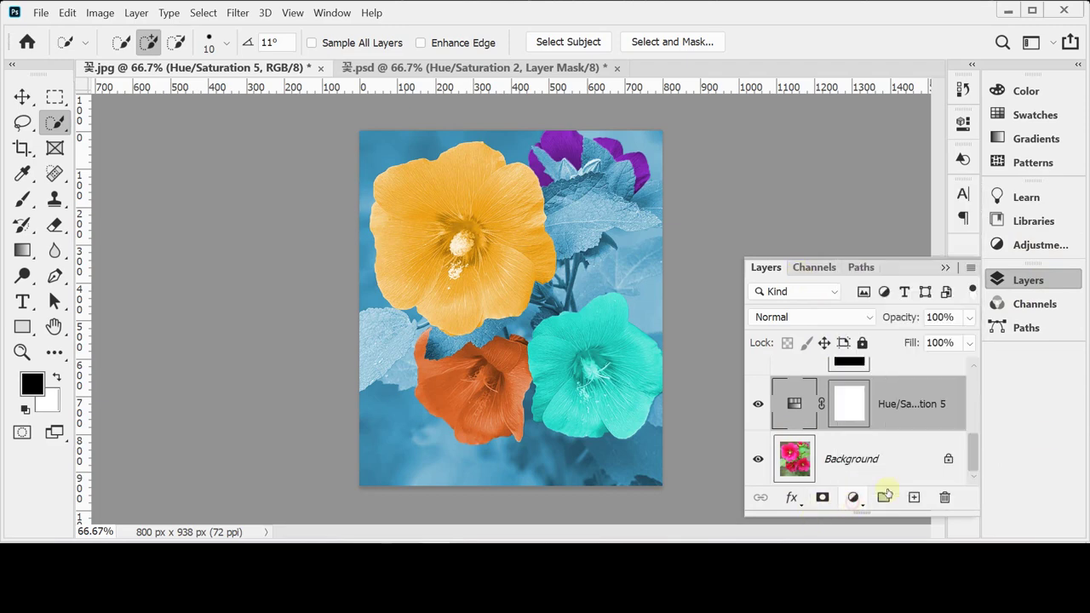
mouse_move(973, 446)
mouse_down()
mouse_move(975, 369)
mouse_move(973, 467)
mouse_up()
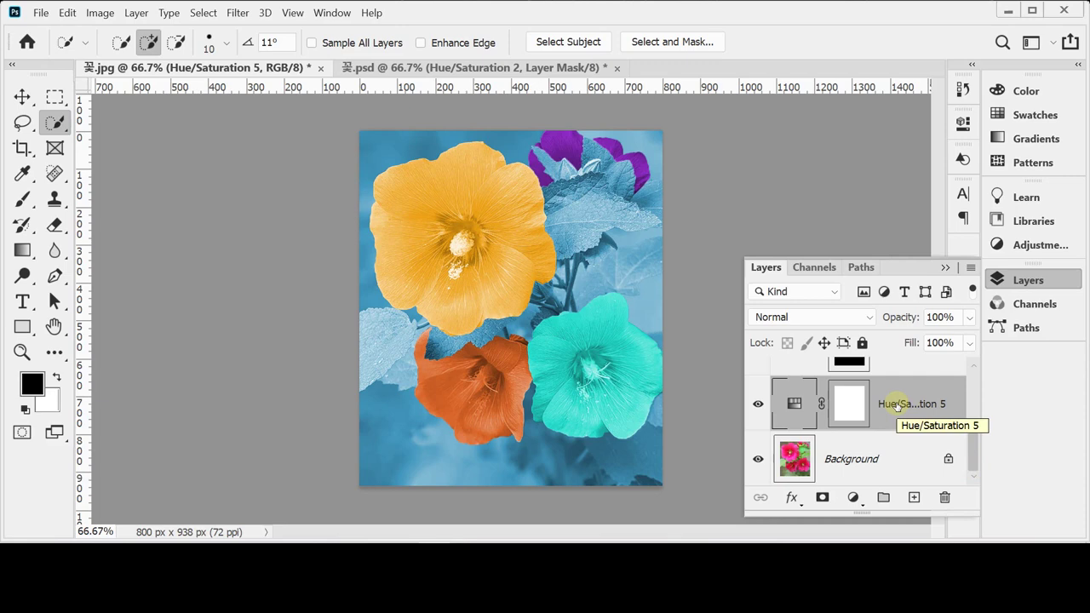
- Raise the Hue/Saturation 5 layer above Hue/Saturation 1 and 2 one level at a time and lower it back beneath both
key(ctrl+z)
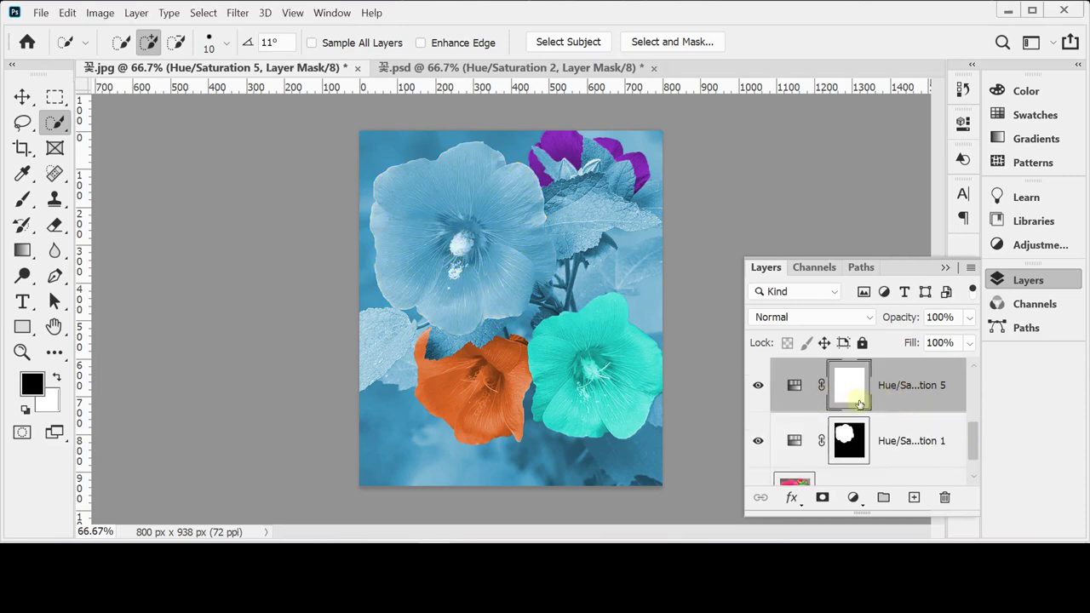
key(ctrl+z)
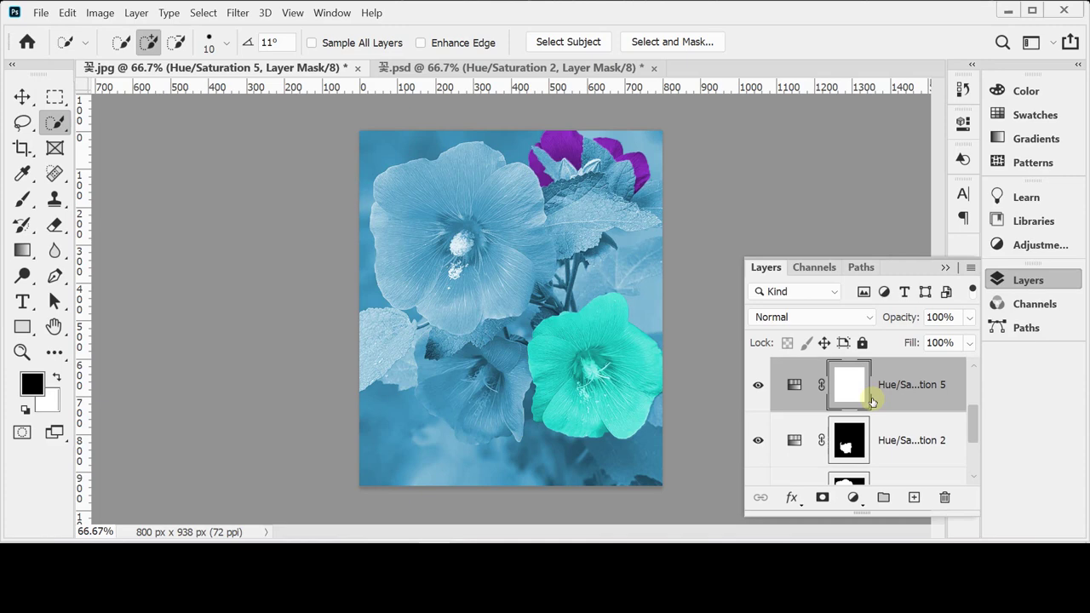
key(ctrl+bracketleft)
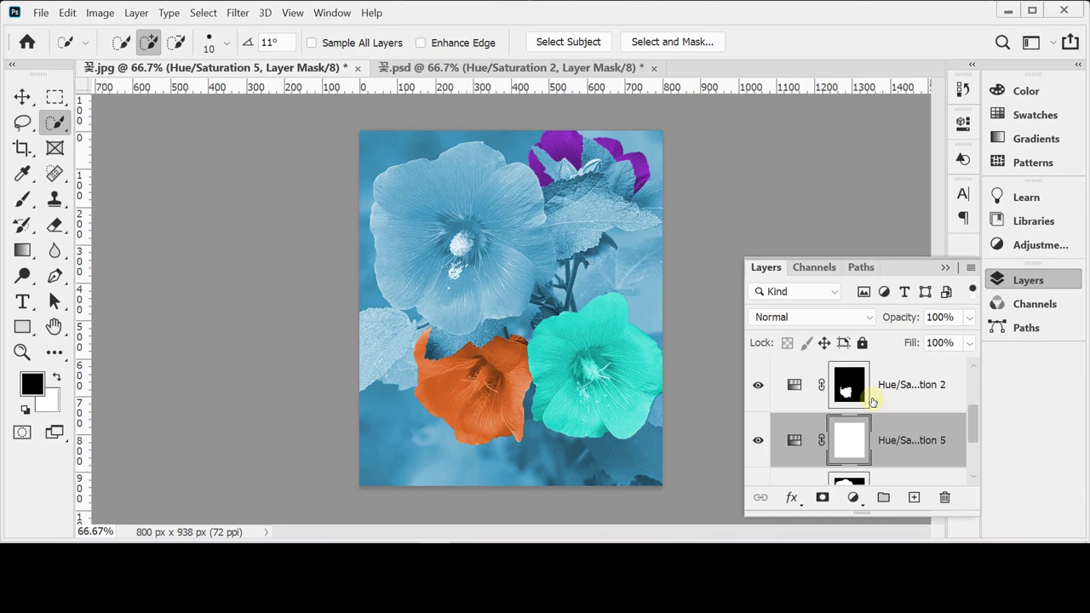
key(ctrl+bracketleft)
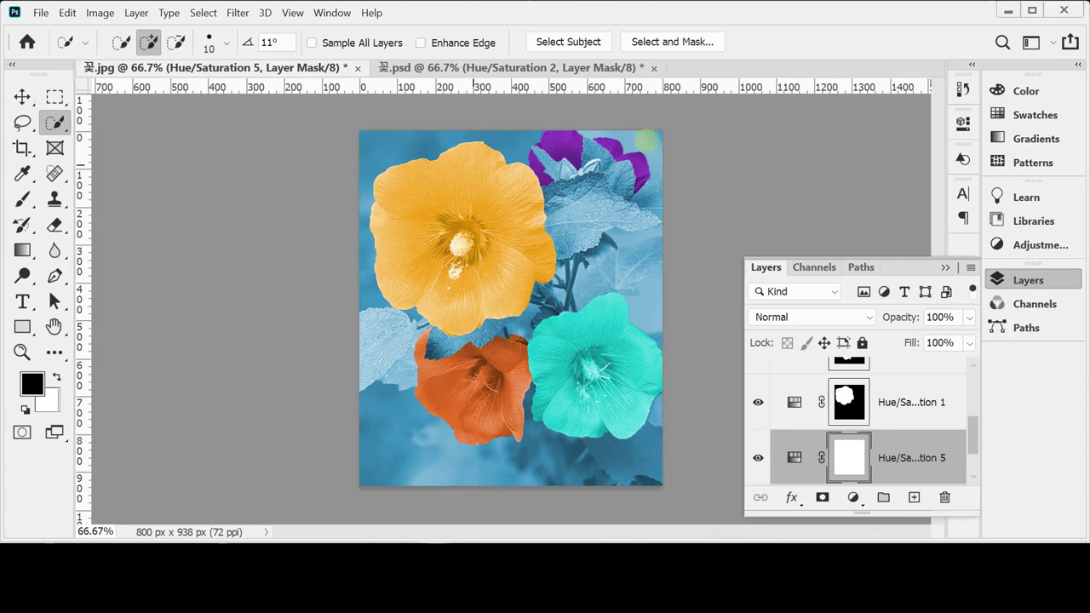
click(1028, 279)
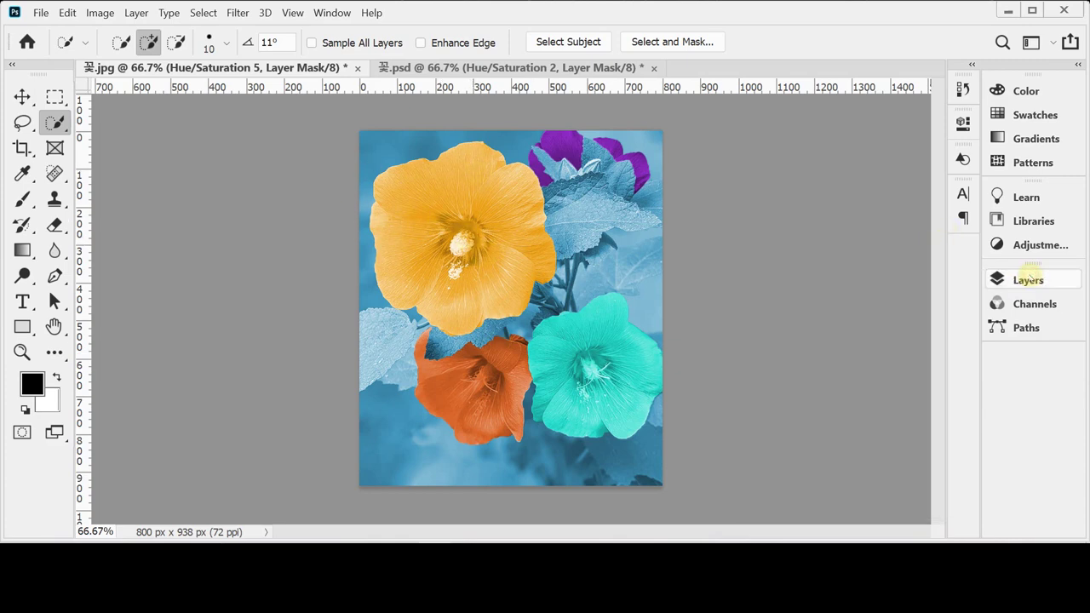